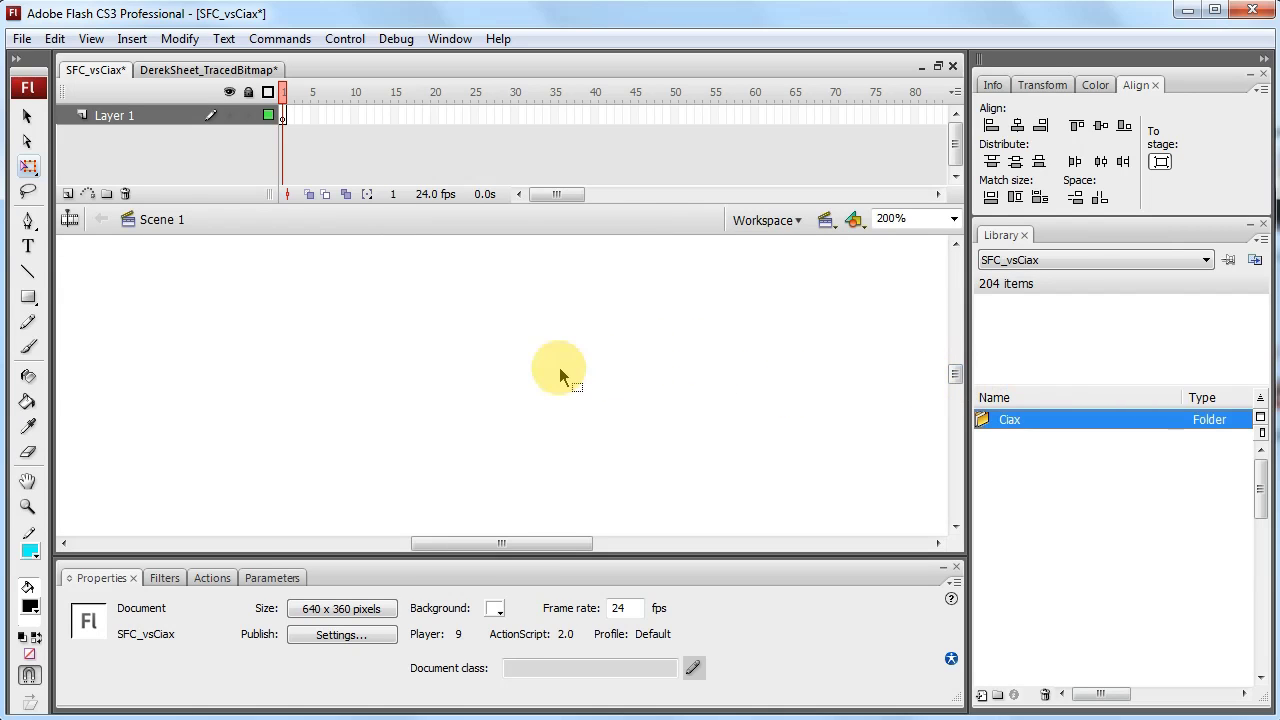
{"action": "left_click", "coordinate": [21, 38]}
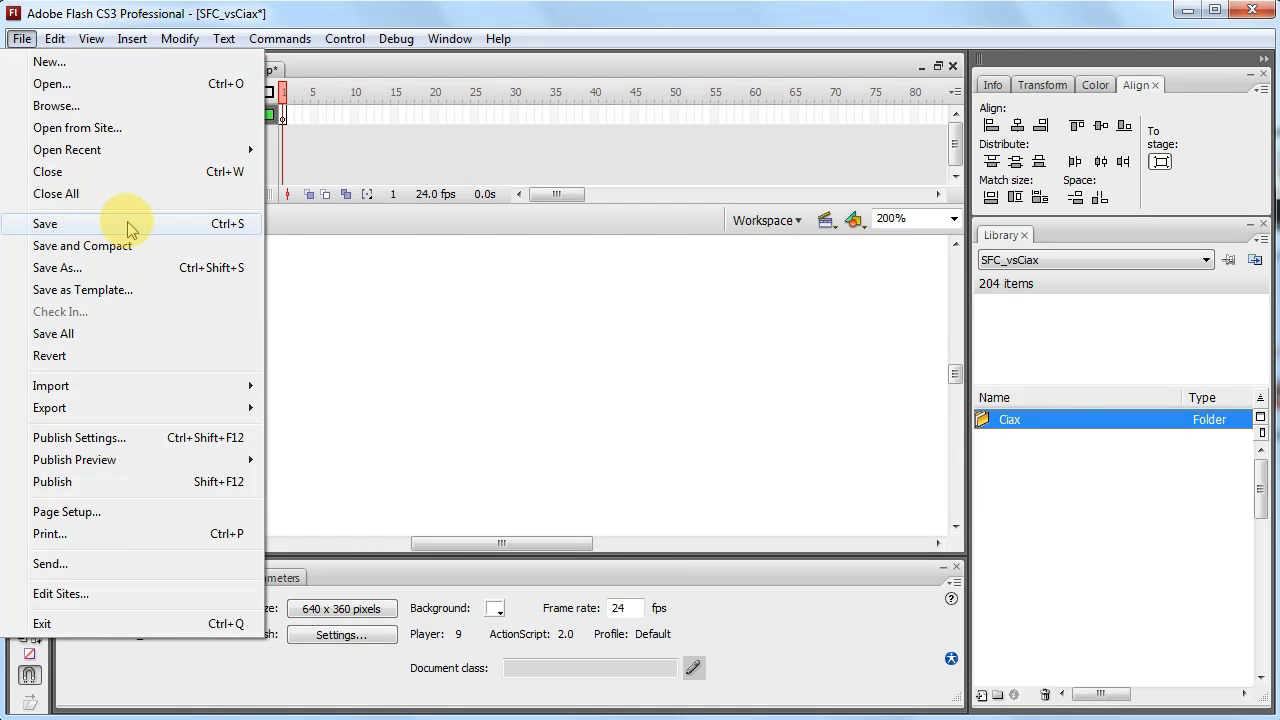
{"action": "left_click", "coordinate": [426, 289]}
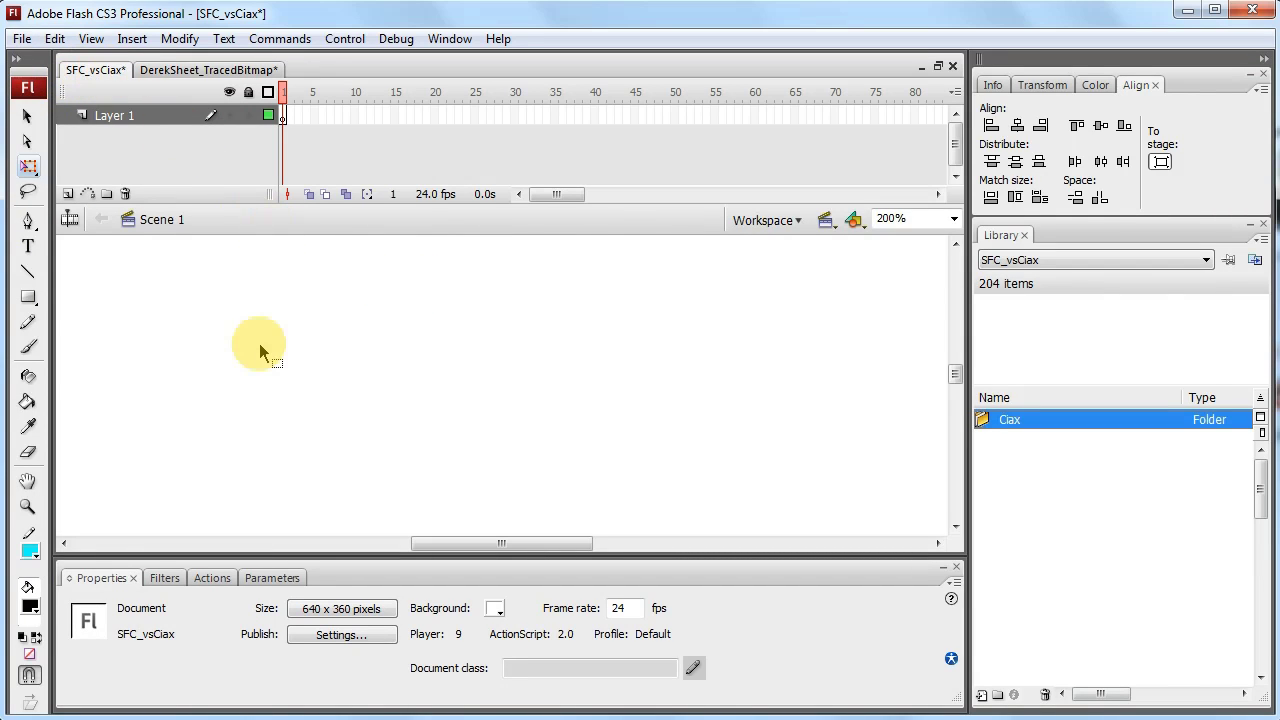
- Open the Ciax library folder and preview the 1hStab and 1hSwing sprites in its ...Regular subfolder
{"action": "double_click", "coordinate": [983, 419]}
{"action": "left_click", "coordinate": [1055, 480]}
{"action": "left_click", "coordinate": [1062, 559]}
{"action": "left_click", "coordinate": [1066, 619]}
{"action": "left_click", "coordinate": [1070, 499]}
{"action": "left_click", "coordinate": [1097, 480]}
{"action": "left_click", "coordinate": [1085, 459]}
{"action": "left_click", "coordinate": [1086, 499]}
{"action": "left_click", "coordinate": [1090, 539]}
{"action": "left_click", "coordinate": [1094, 599]}
{"action": "left_click", "coordinate": [1088, 479]}
{"action": "left_click", "coordinate": [1090, 459]}
{"action": "left_click", "coordinate": [1098, 519]}
{"action": "left_click", "coordinate": [1116, 599]}
{"action": "left_click", "coordinate": [1112, 619]}
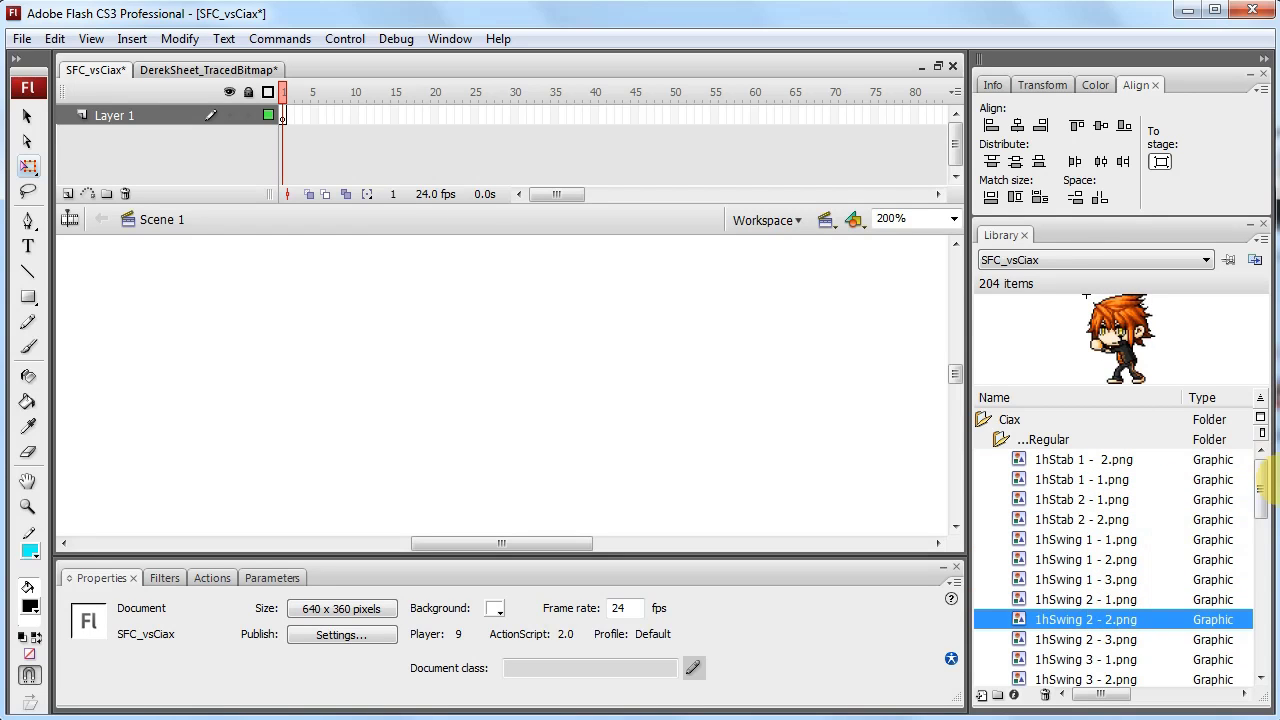
{"action": "left_click", "coordinate": [1100, 560]}
{"action": "left_click", "coordinate": [1100, 619]}
{"action": "left_click", "coordinate": [1112, 540]}
{"action": "left_click", "coordinate": [1100, 499]}
{"action": "left_click", "coordinate": [1072, 580]}
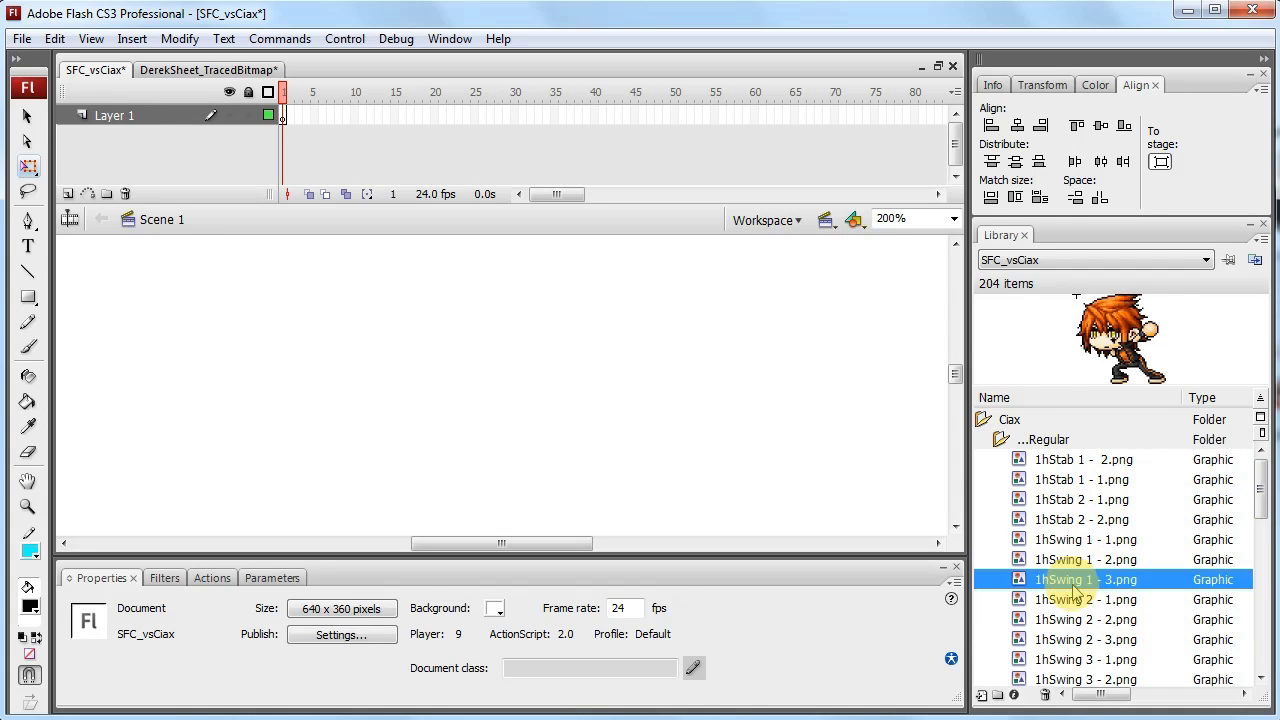
{"action": "left_click", "coordinate": [995, 500]}
{"action": "left_click_drag", "start_coordinate": [985, 510], "coordinate": [716, 330]}
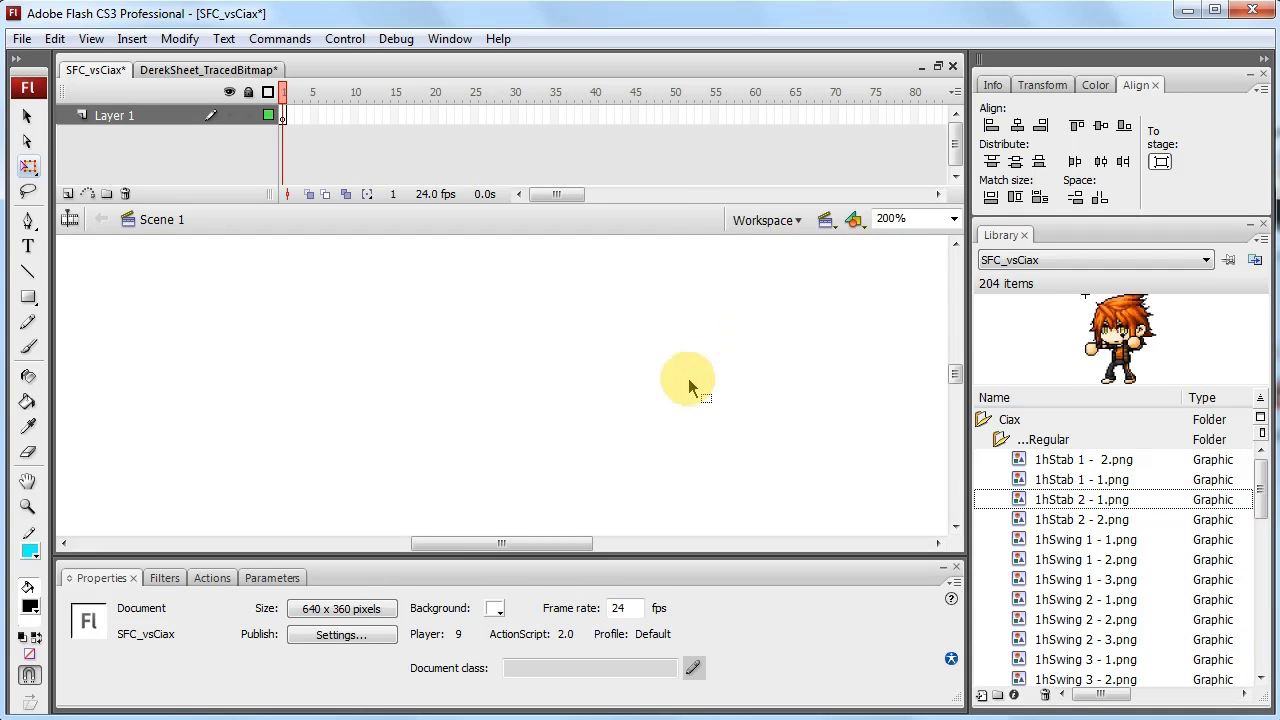
{"action": "left_click_drag", "start_coordinate": [513, 297], "coordinate": [297, 100]}
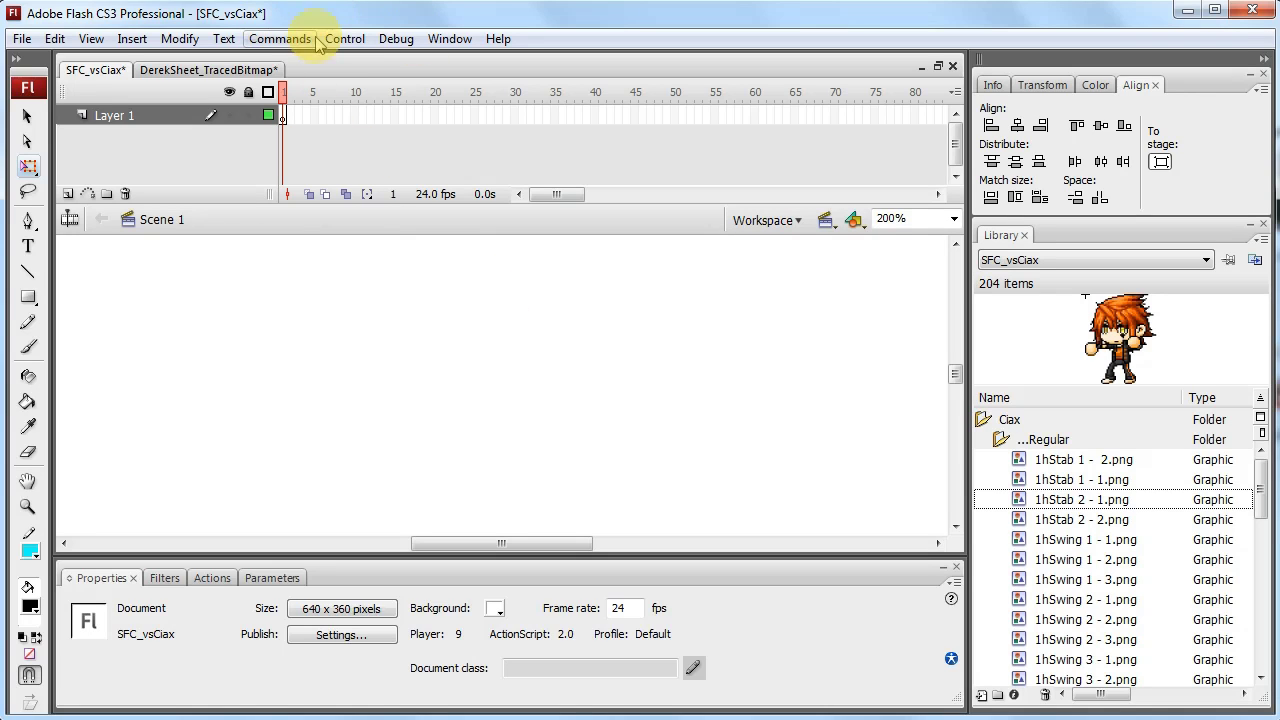
- Create a new empty symbol with the type set to Graphic
{"action": "left_click", "coordinate": [134, 40]}
{"action": "left_click", "coordinate": [134, 62]}
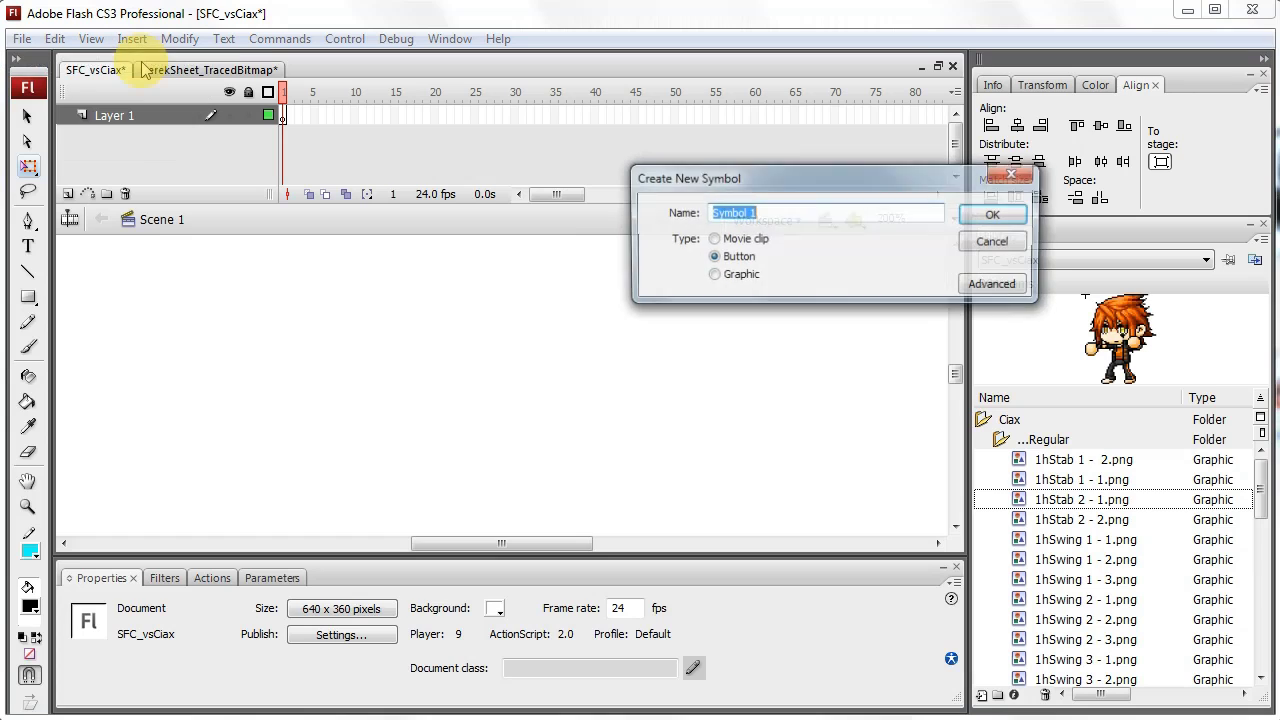
{"action": "left_click", "coordinate": [729, 238]}
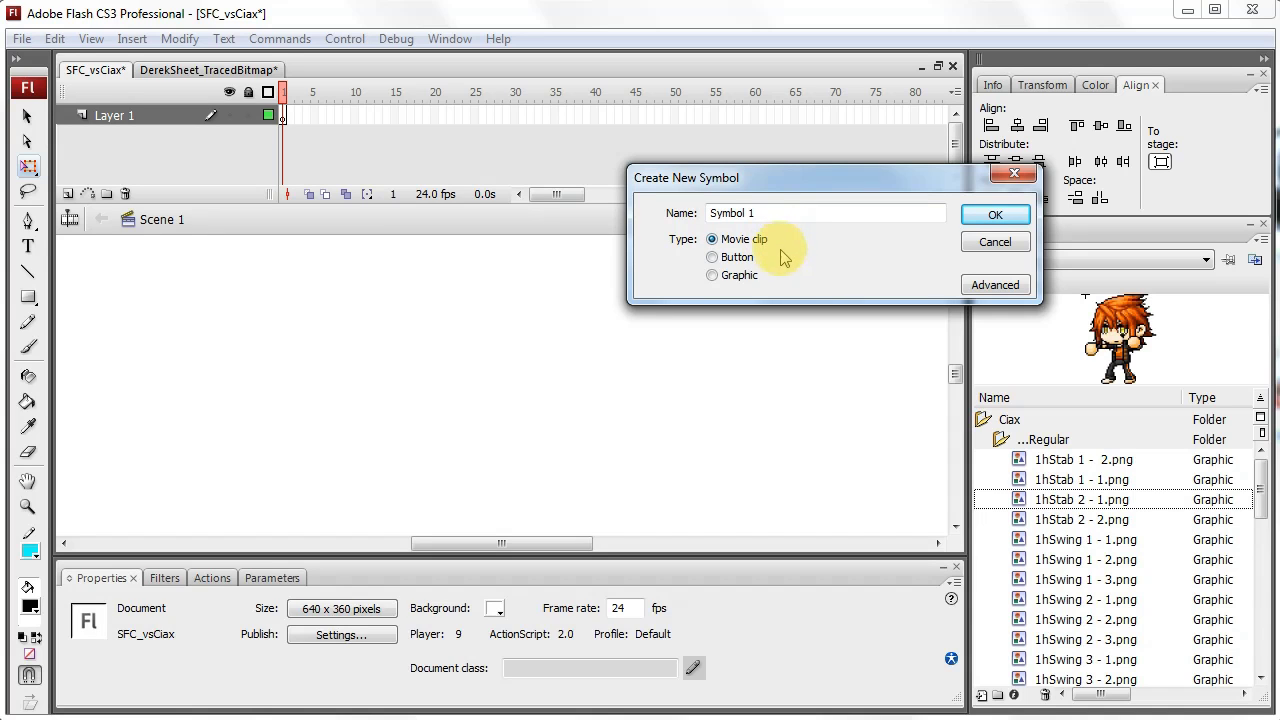
{"action": "left_click", "coordinate": [748, 276]}
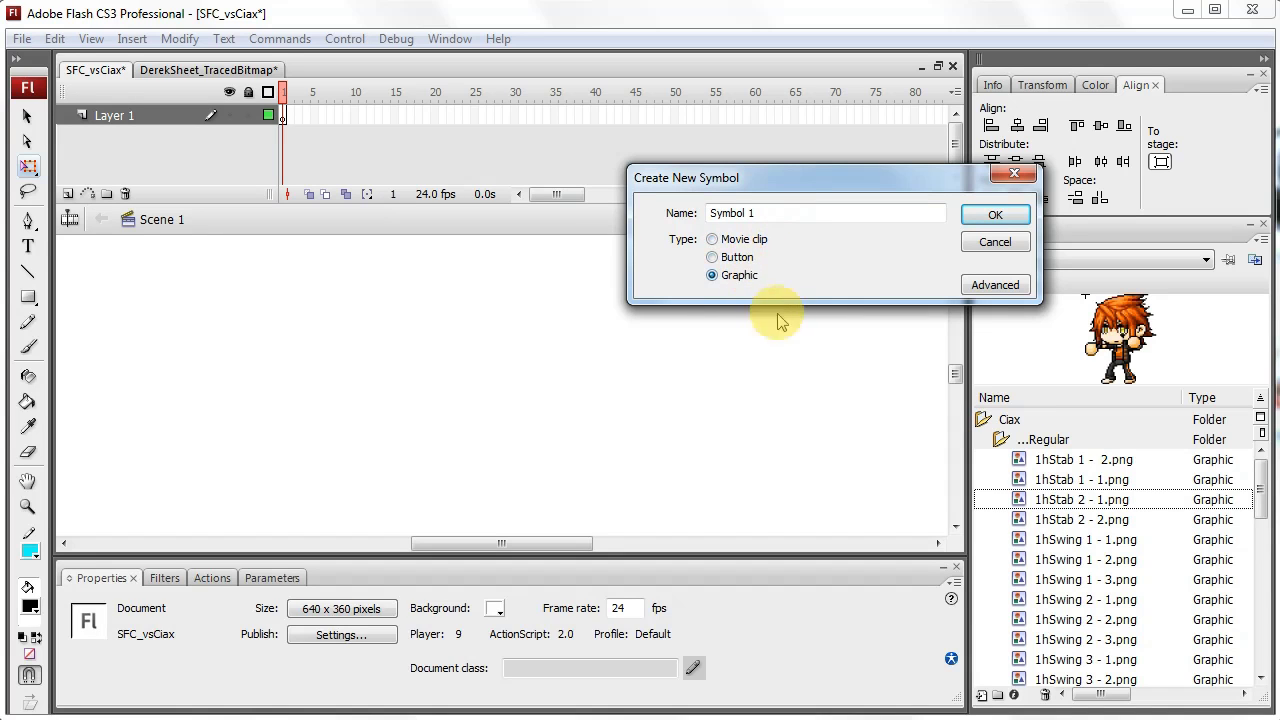
{"action": "left_click", "coordinate": [998, 217]}
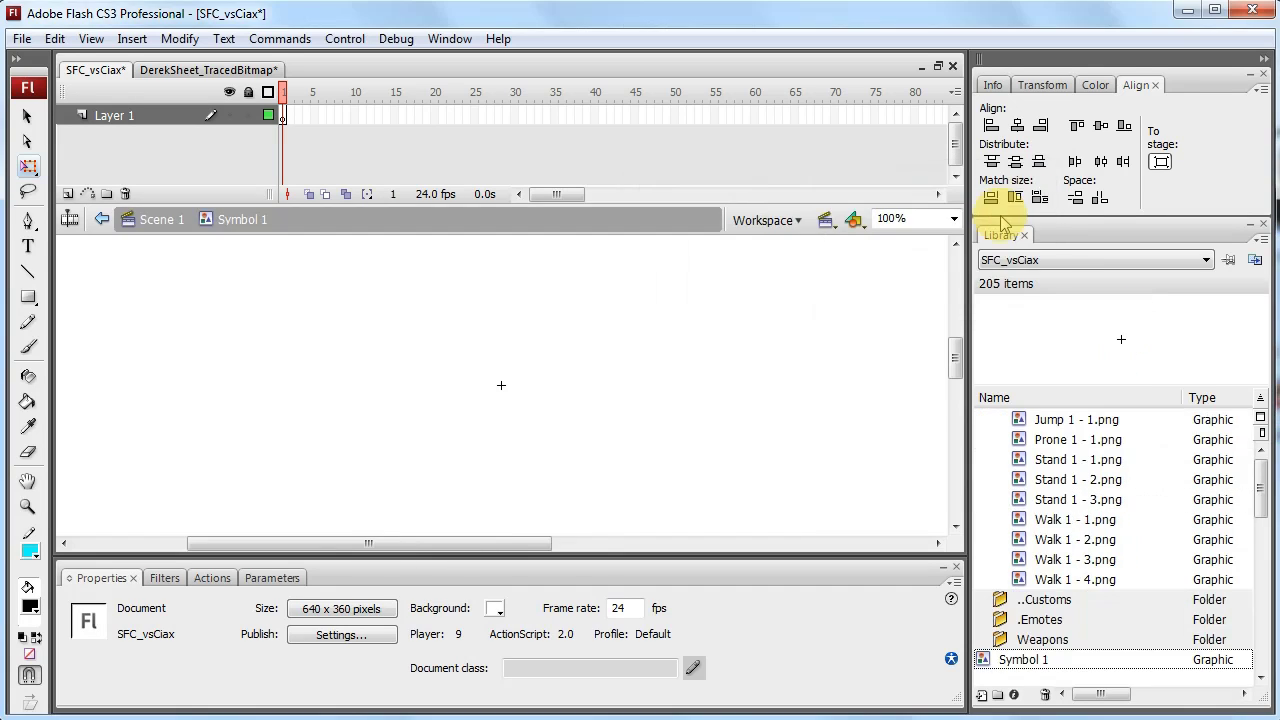
- Rename the new graphic symbol in the library to Stand
{"action": "right_click", "coordinate": [1015, 660]}
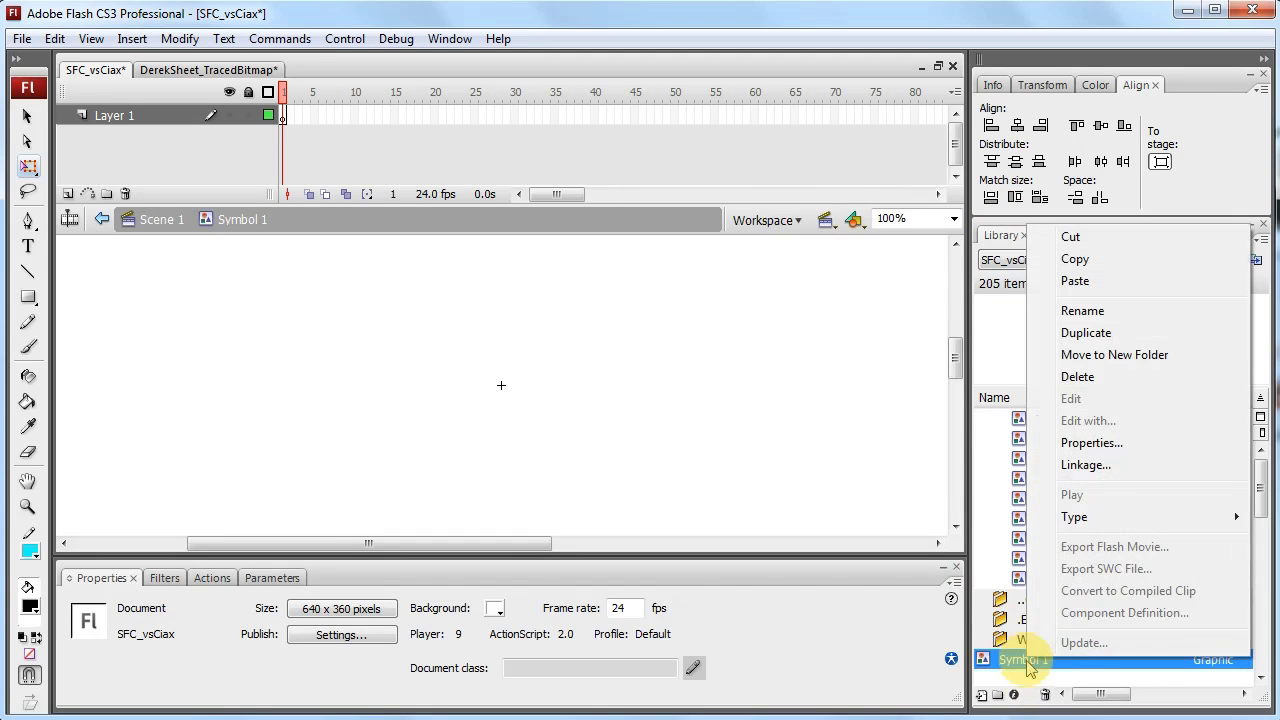
{"action": "double_click", "coordinate": [1025, 659]}
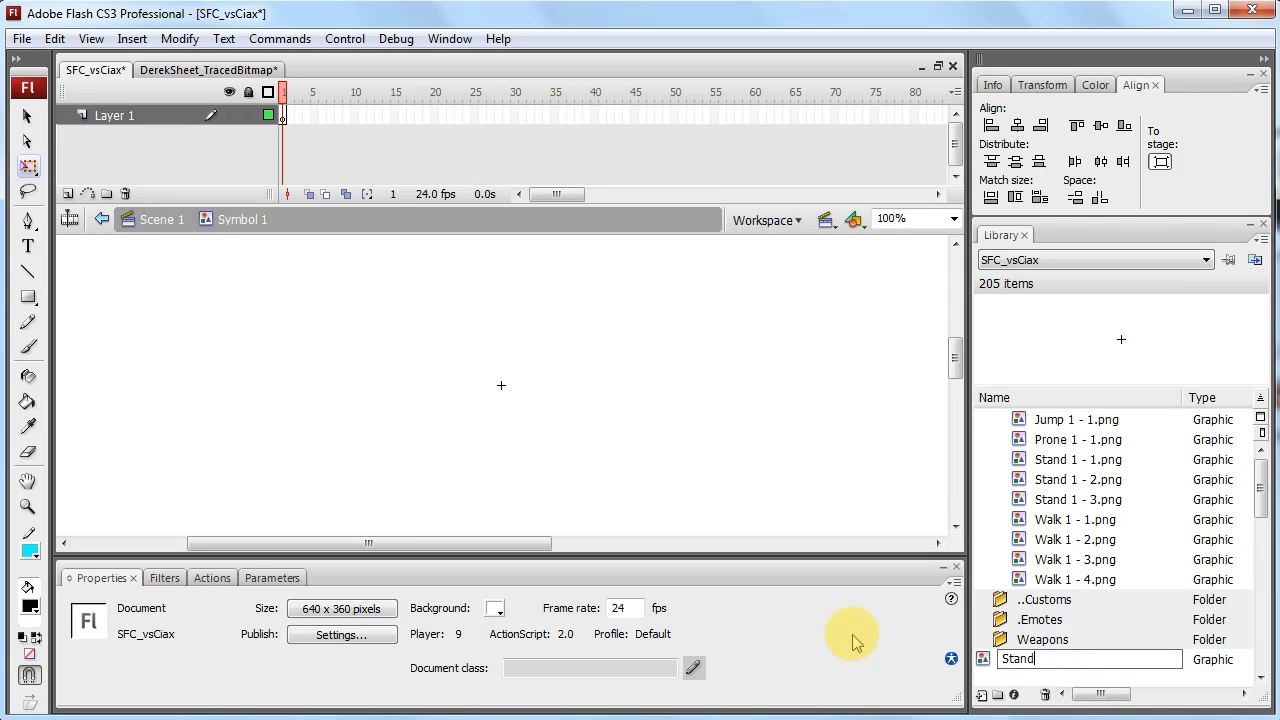
{"action": "key", "text": "Return"}
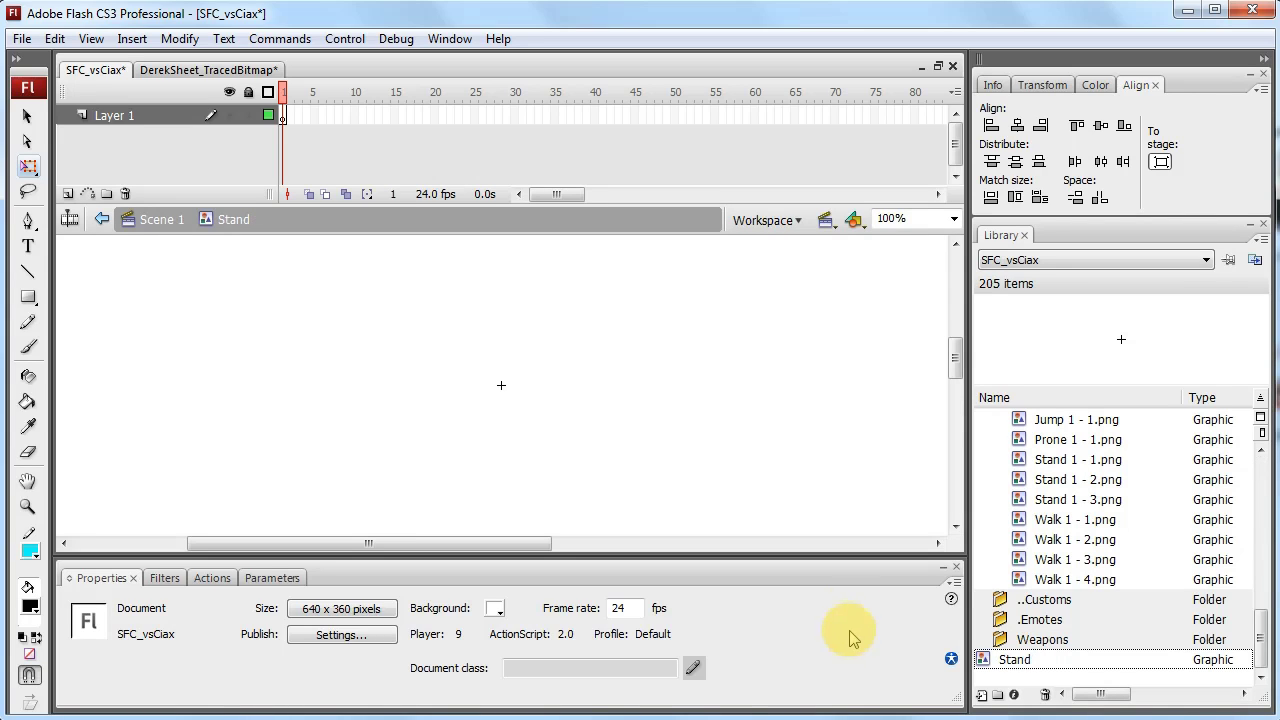
- Find the standing sprites in the library's ...Regular folder and compare the previews of Stand 1 - 1.png, Stand 1 - 2.png and Stand 1 - 3.png
{"action": "left_click_drag", "start_coordinate": [1262, 645], "coordinate": [951, 408]}
{"action": "left_click", "coordinate": [999, 439]}
{"action": "left_click", "coordinate": [1026, 479]}
{"action": "left_click", "coordinate": [1039, 579]}
{"action": "left_click_drag", "start_coordinate": [1264, 477], "coordinate": [1240, 633]}
{"action": "left_click", "coordinate": [1093, 502]}
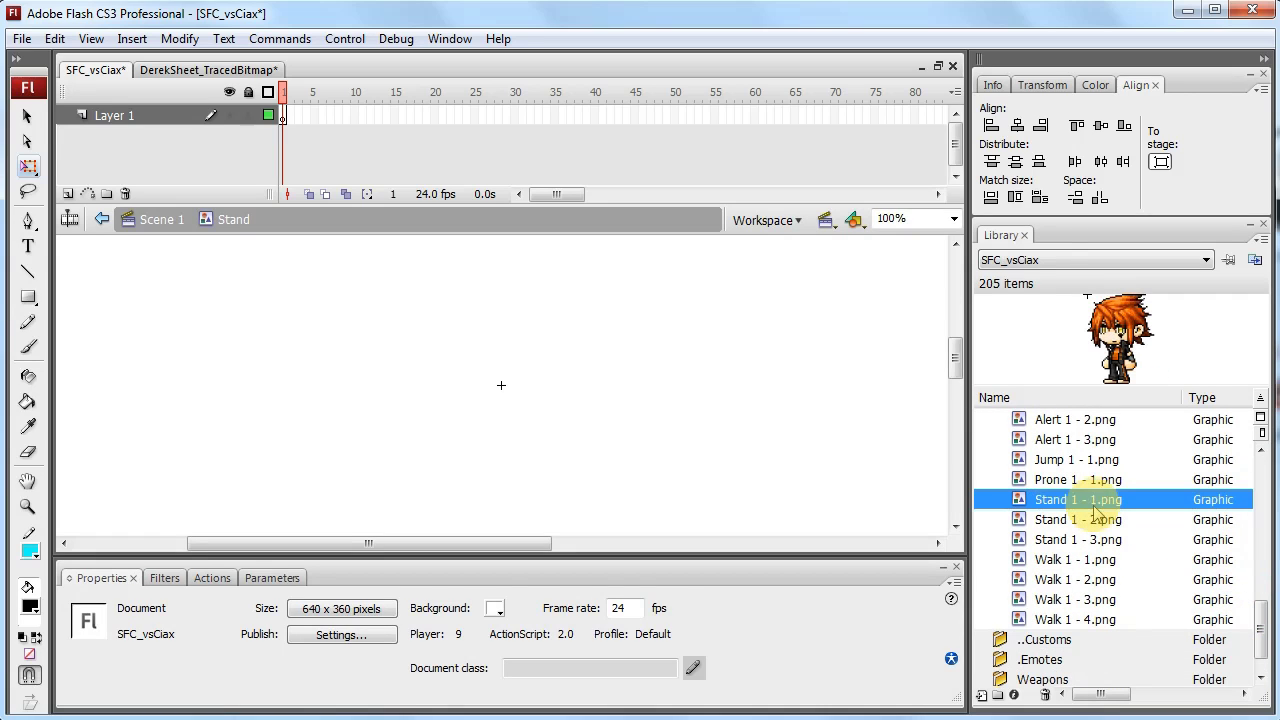
{"action": "left_click", "coordinate": [1100, 522]}
{"action": "left_click", "coordinate": [1102, 540]}
{"action": "left_click", "coordinate": [1104, 520]}
{"action": "left_click", "coordinate": [1110, 502]}
{"action": "left_click", "coordinate": [1111, 522]}
{"action": "left_click", "coordinate": [1106, 541]}
{"action": "left_click", "coordinate": [1106, 499]}
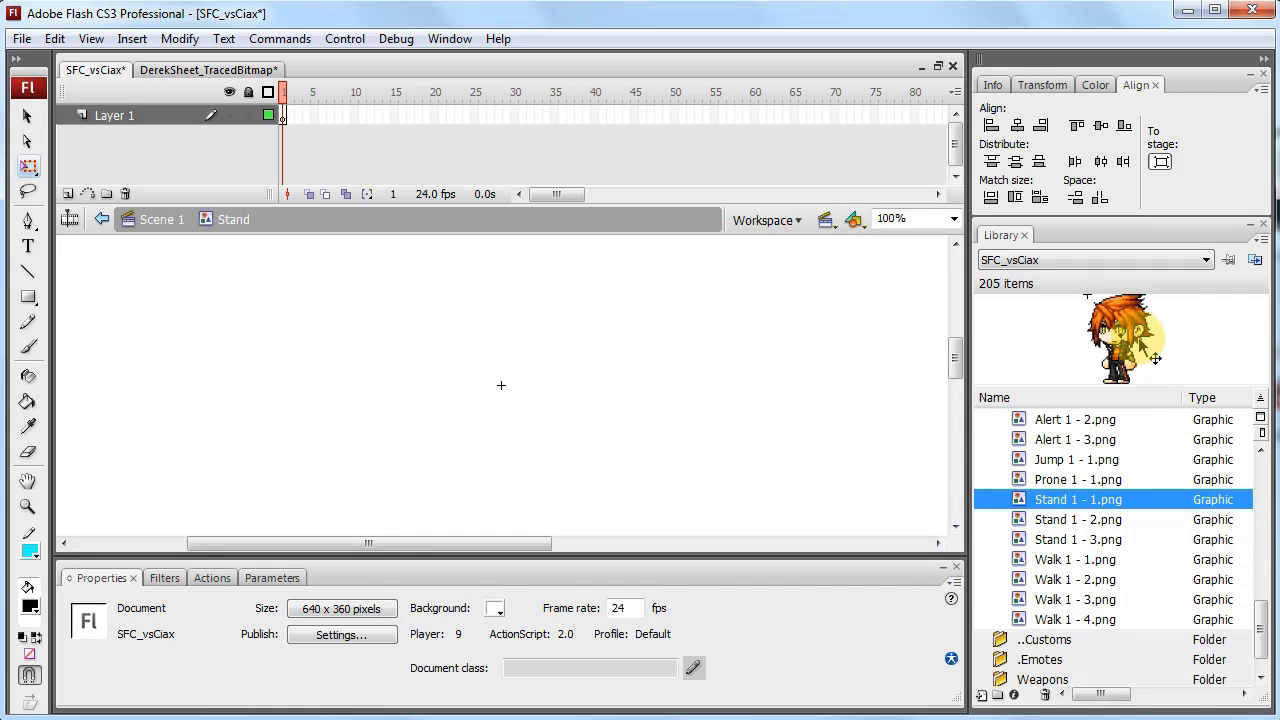
- Place Stand 1 - 1.png on frame 1 of the Stand symbol, just above its registration point
{"action": "left_click_drag", "start_coordinate": [1088, 501], "coordinate": [326, 366]}
{"action": "left_click_drag", "start_coordinate": [686, 378], "coordinate": [524, 366]}
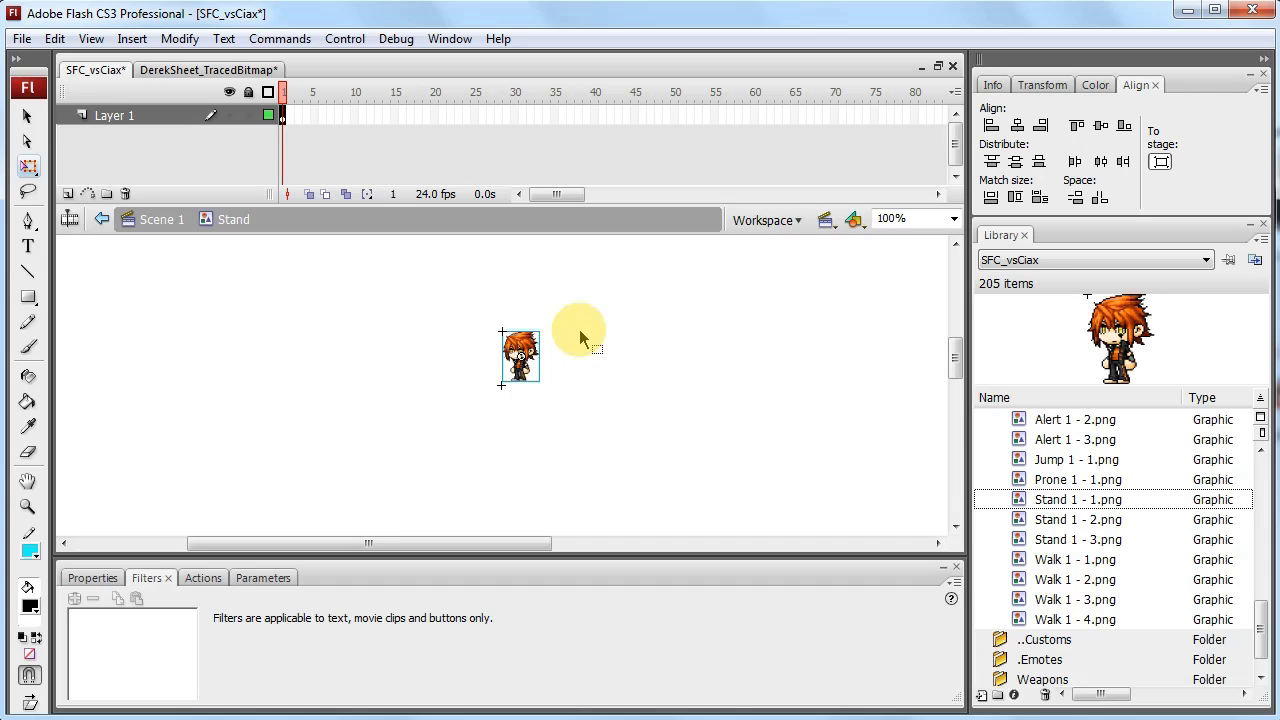
{"action": "key", "text": "ctrl+equal"}
{"action": "key", "text": "ctrl+equal"}
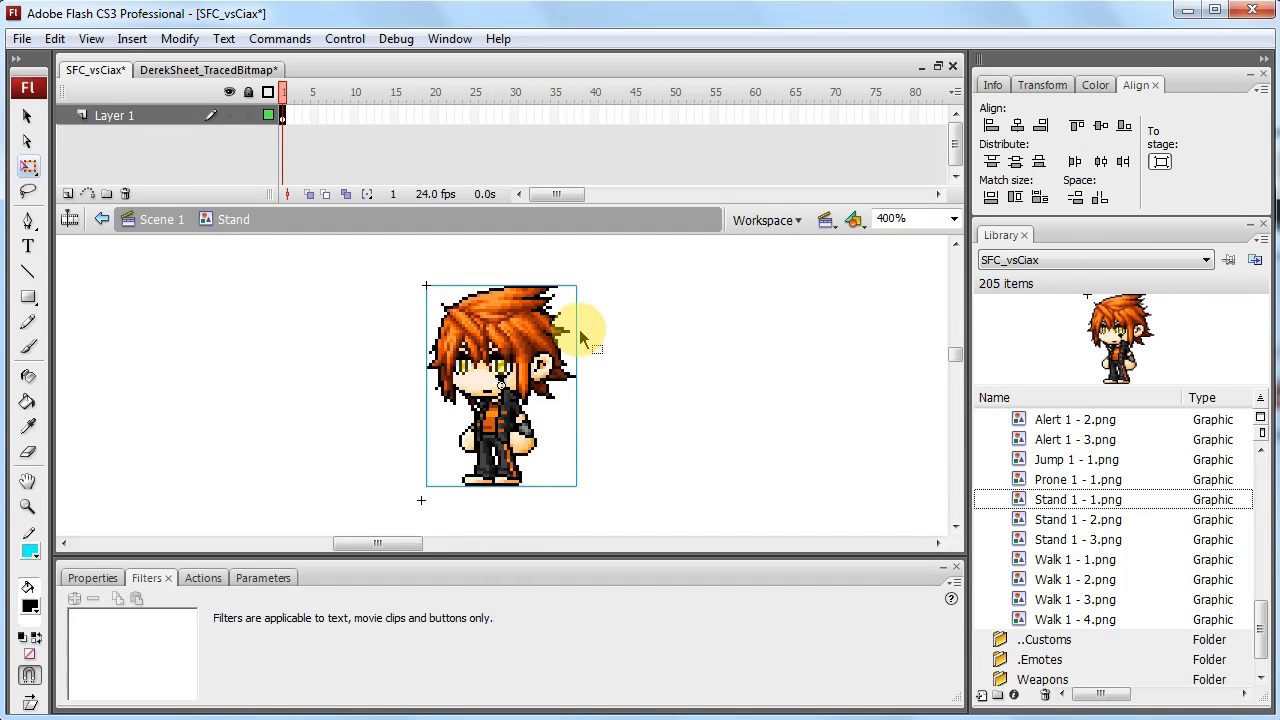
- Move the Stand 1 - 1.png sprite slightly down so its feet are nearly level with the registration cross
{"action": "left_click", "coordinate": [30, 677]}
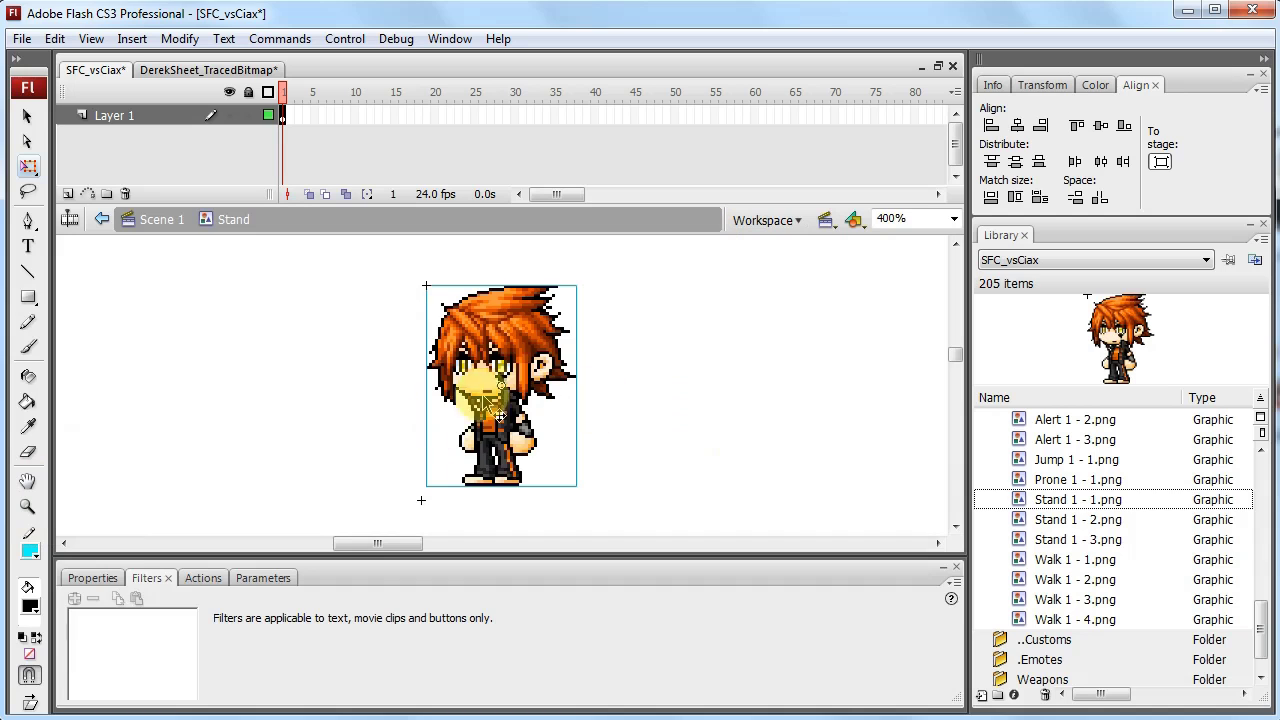
{"action": "left_click", "coordinate": [591, 357]}
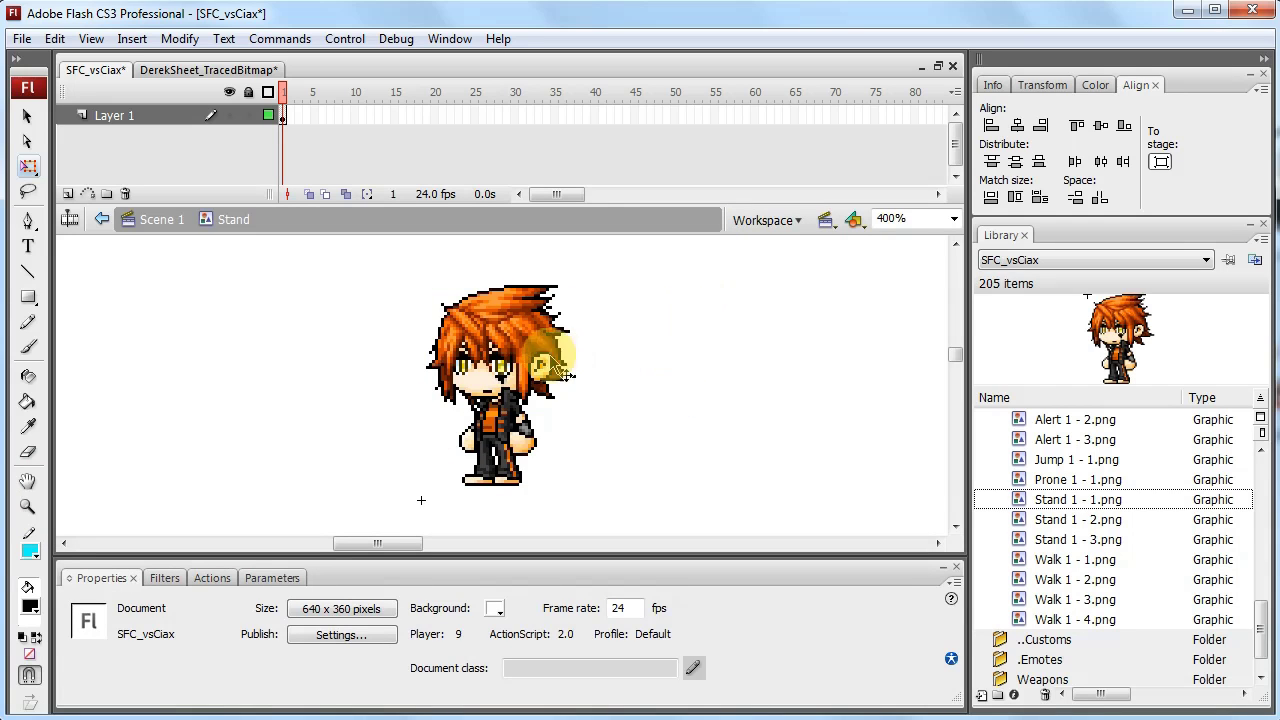
{"action": "left_click", "coordinate": [548, 354]}
{"action": "left_click_drag", "start_coordinate": [377, 547], "coordinate": [381, 546]}
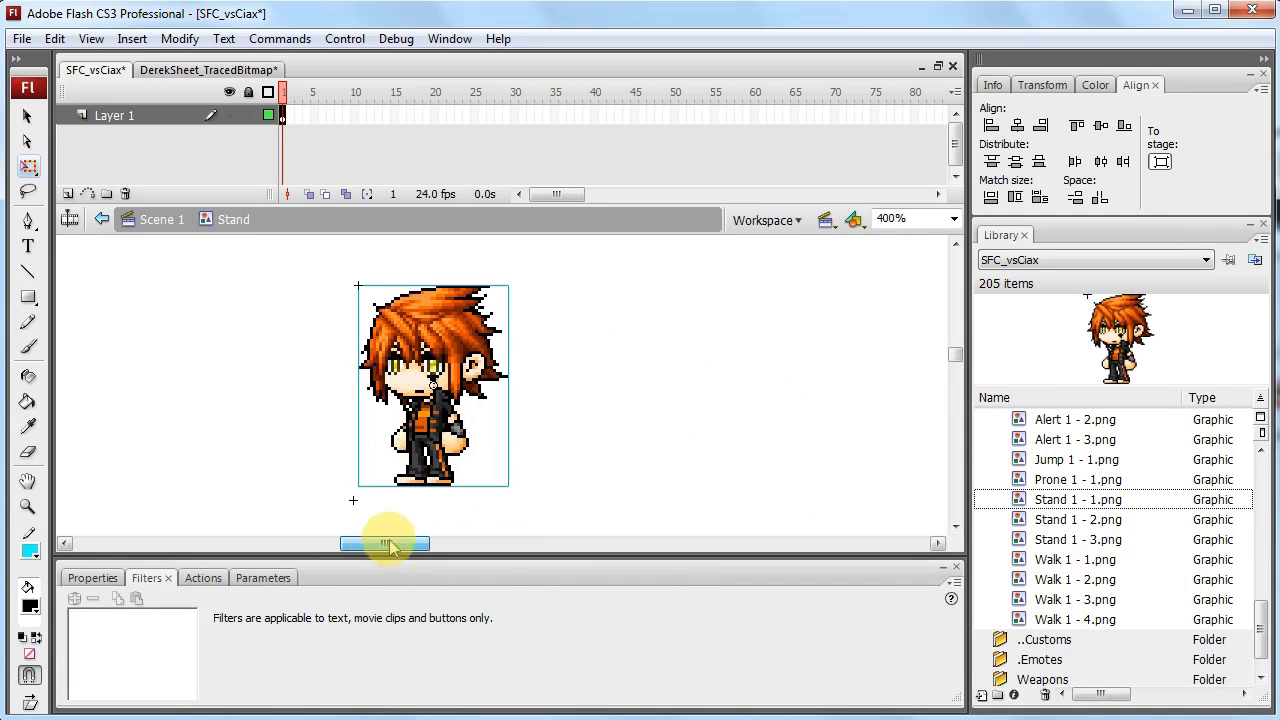
{"action": "left_click_drag", "start_coordinate": [419, 366], "coordinate": [455, 407]}
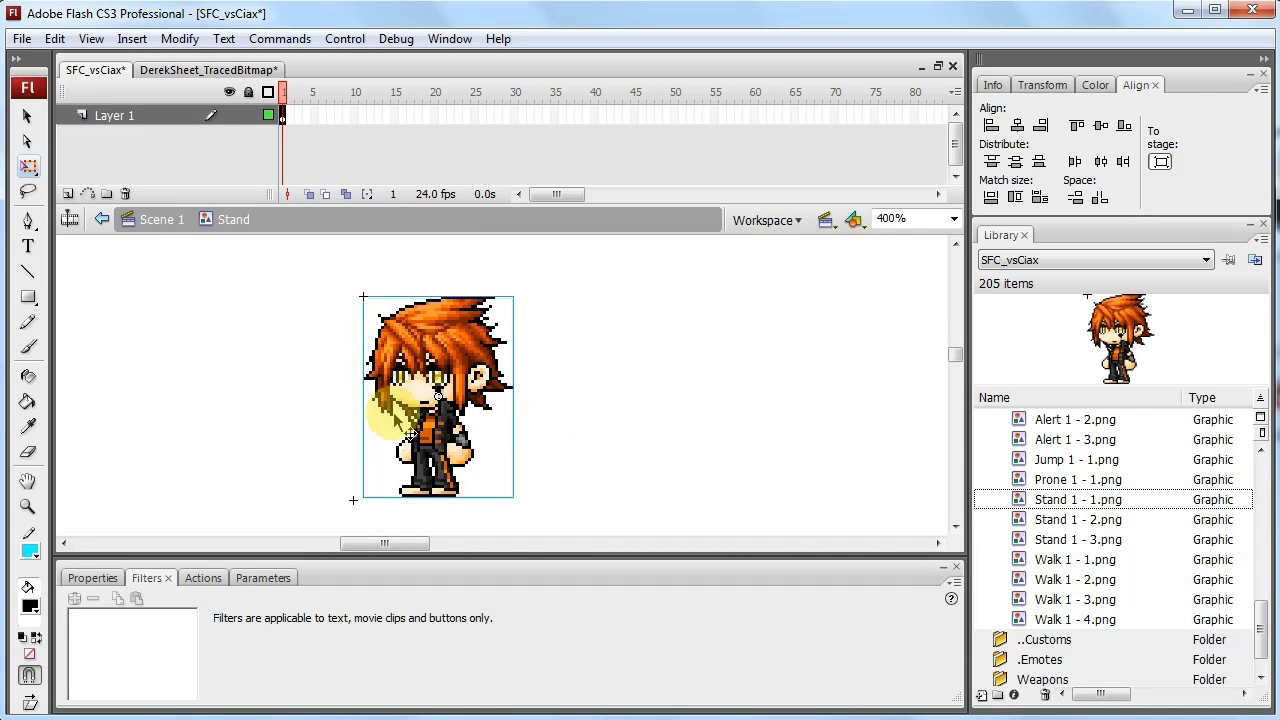
{"action": "left_click", "coordinate": [331, 334]}
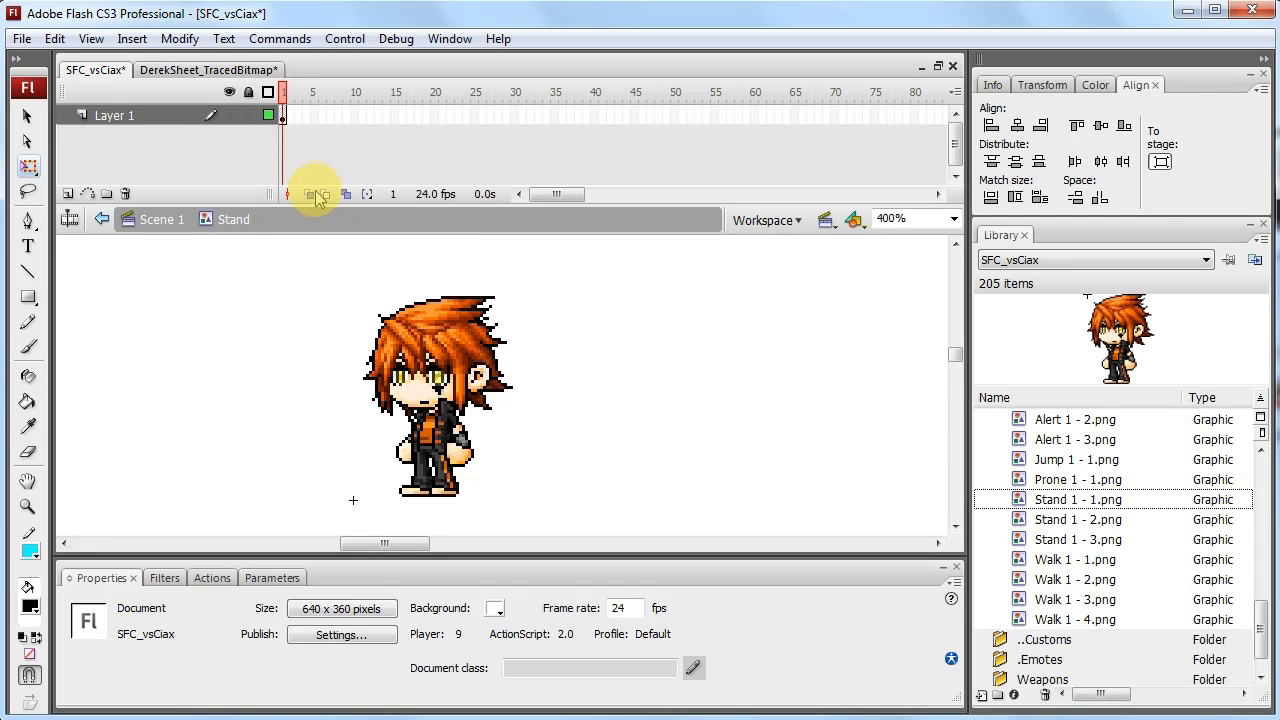
- Extend the first sprite's display on Layer 1 by inserting frames through frame 12
{"action": "left_click", "coordinate": [345, 116]}
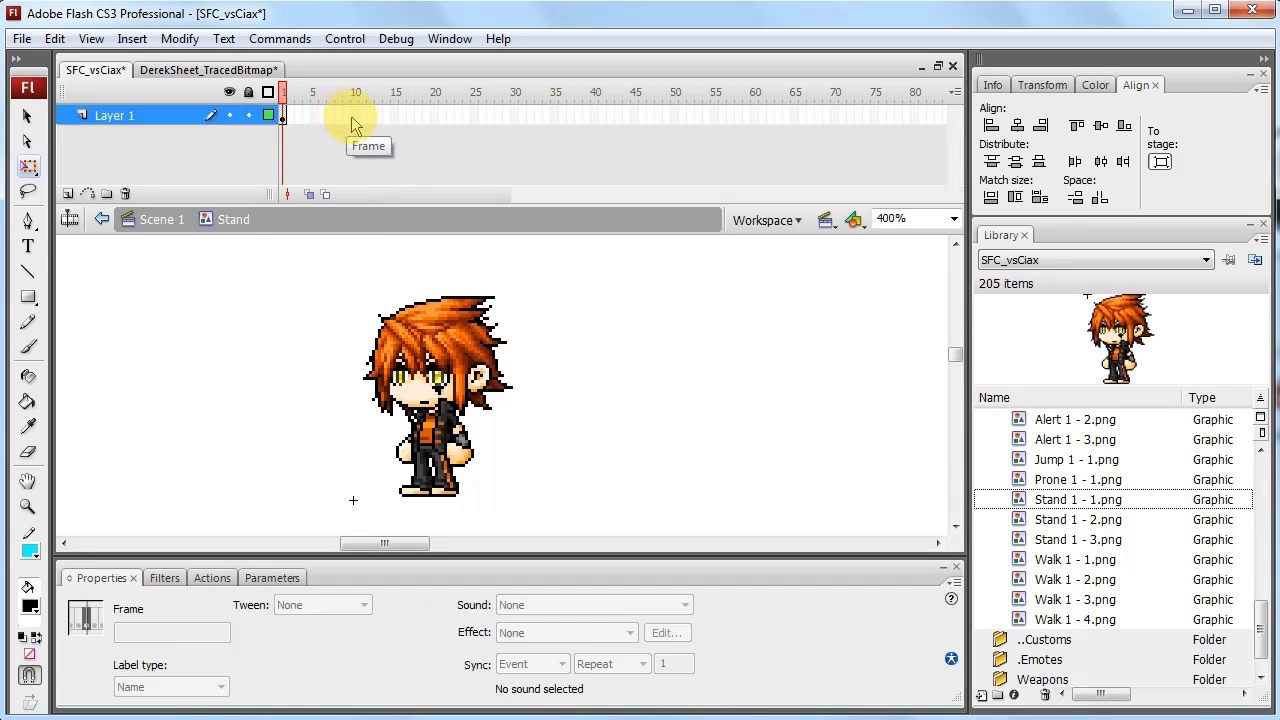
{"action": "right_click", "coordinate": [370, 116]}
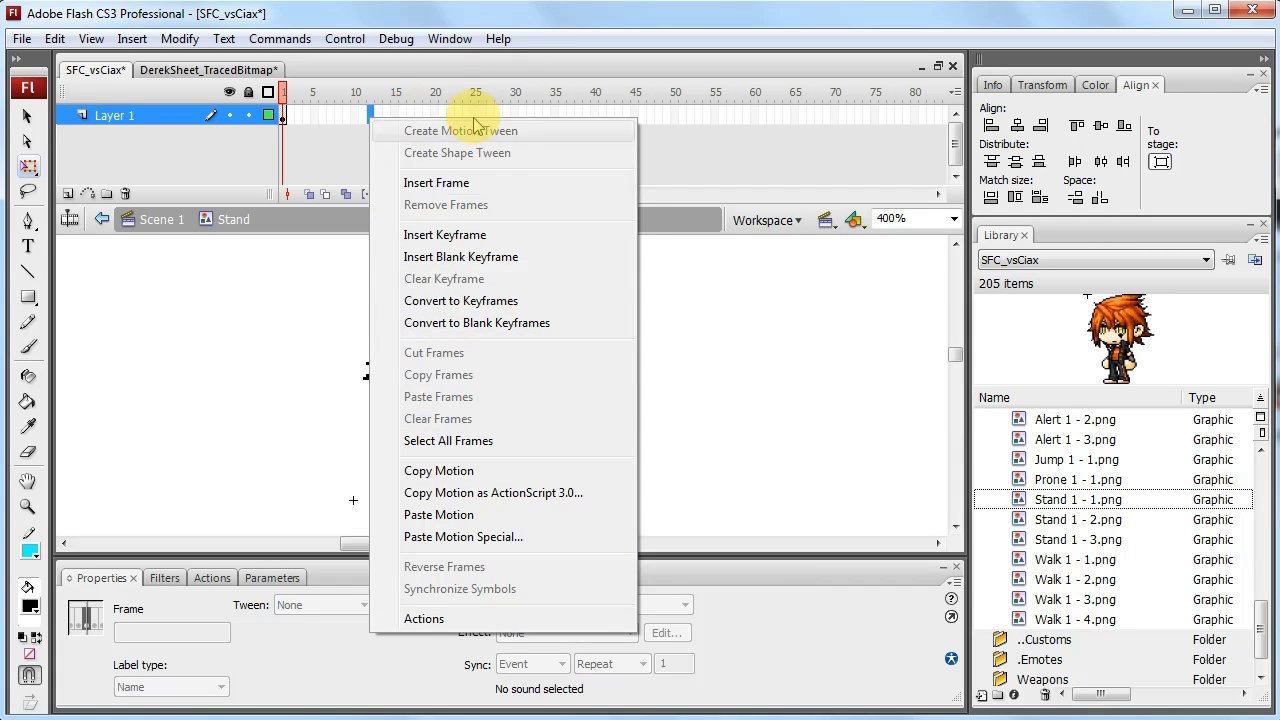
{"action": "left_click", "coordinate": [436, 186]}
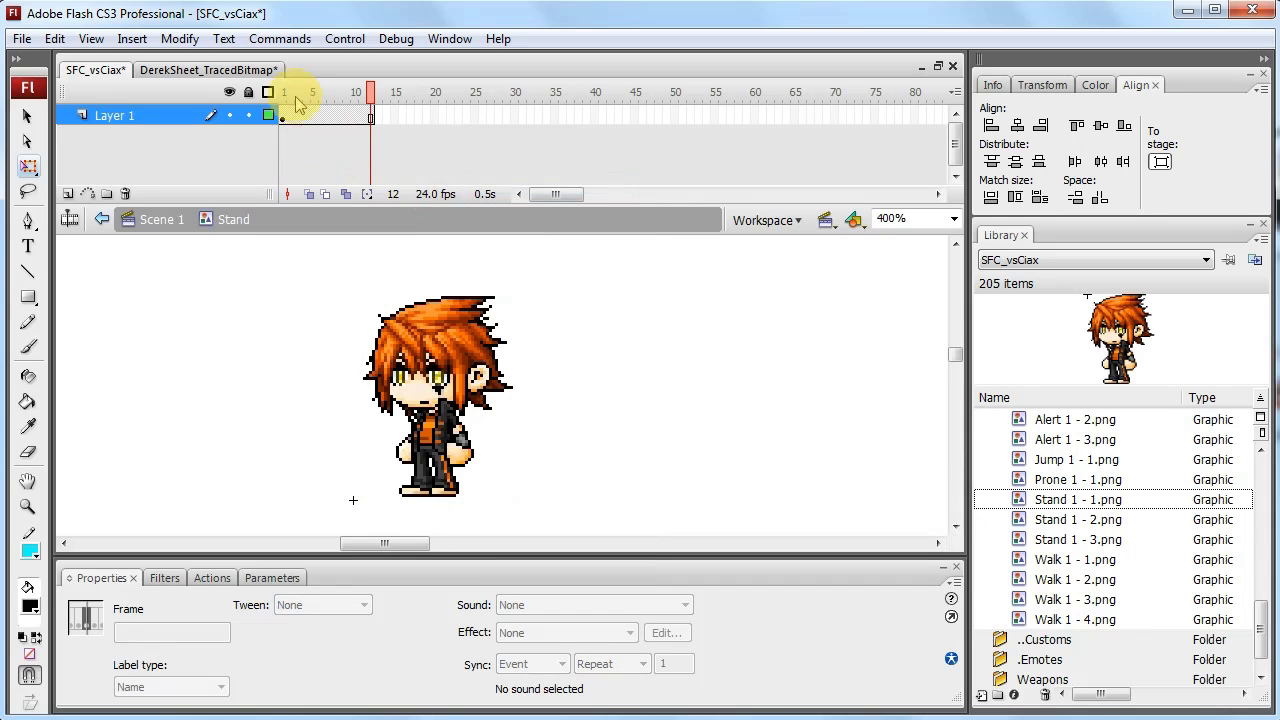
{"action": "mouse_move", "coordinate": [289, 97]}
{"action": "left_mouse_down"}
{"action": "mouse_move", "coordinate": [366, 94]}
{"action": "mouse_move", "coordinate": [314, 94]}
{"action": "mouse_move", "coordinate": [383, 108]}
{"action": "mouse_move", "coordinate": [306, 97]}
{"action": "mouse_move", "coordinate": [266, 108]}
{"action": "left_mouse_up"}
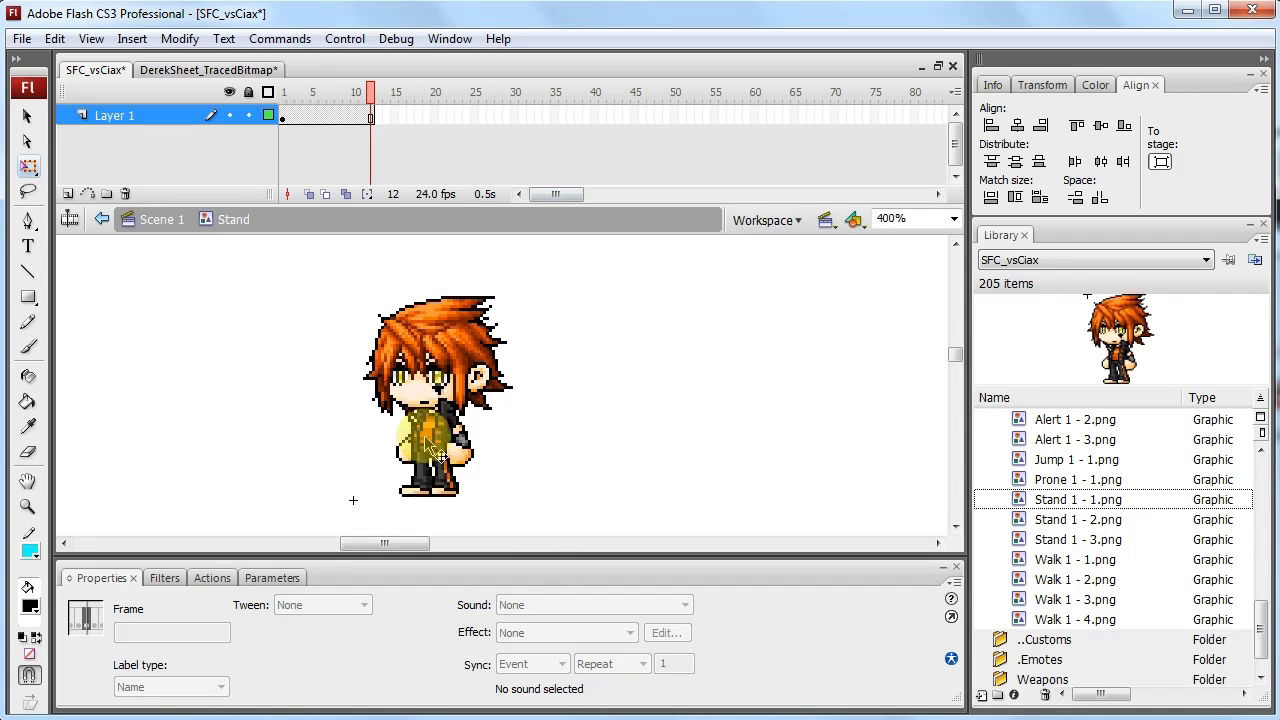
- Insert a blank keyframe at frame 13 of Layer 1 and check the frames before it
{"action": "right_click", "coordinate": [378, 121]}
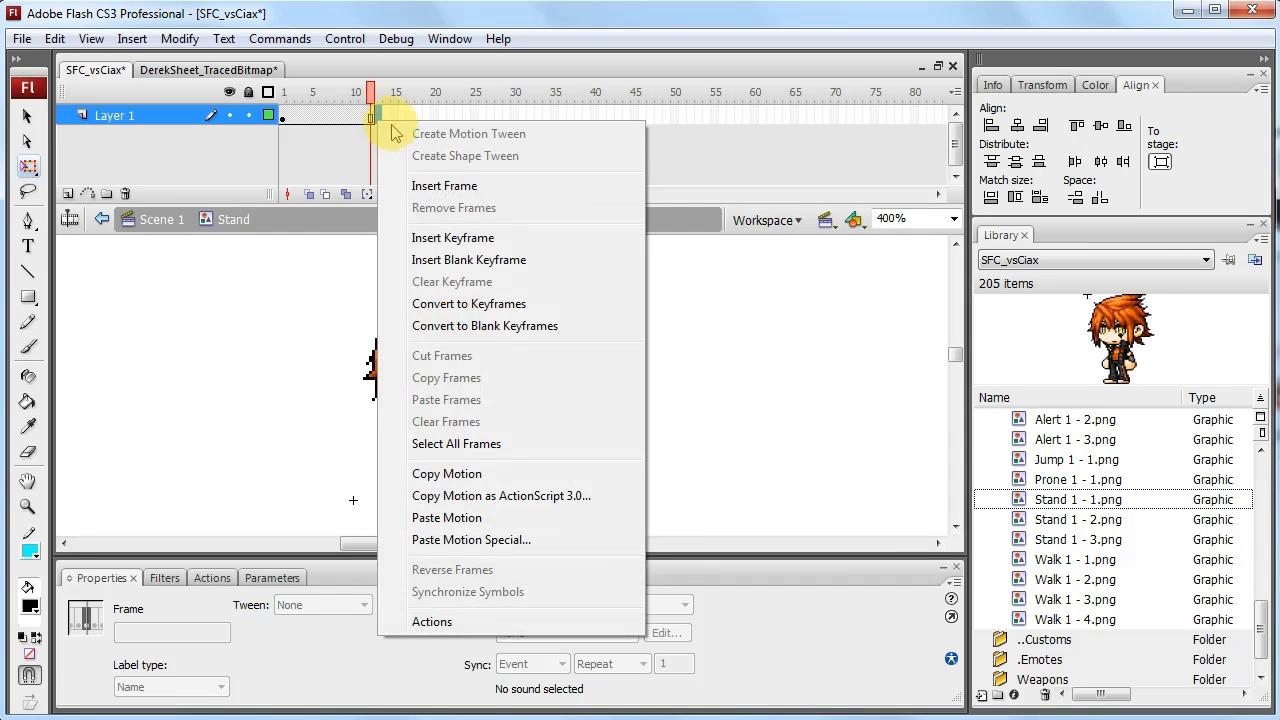
{"action": "left_click", "coordinate": [466, 262]}
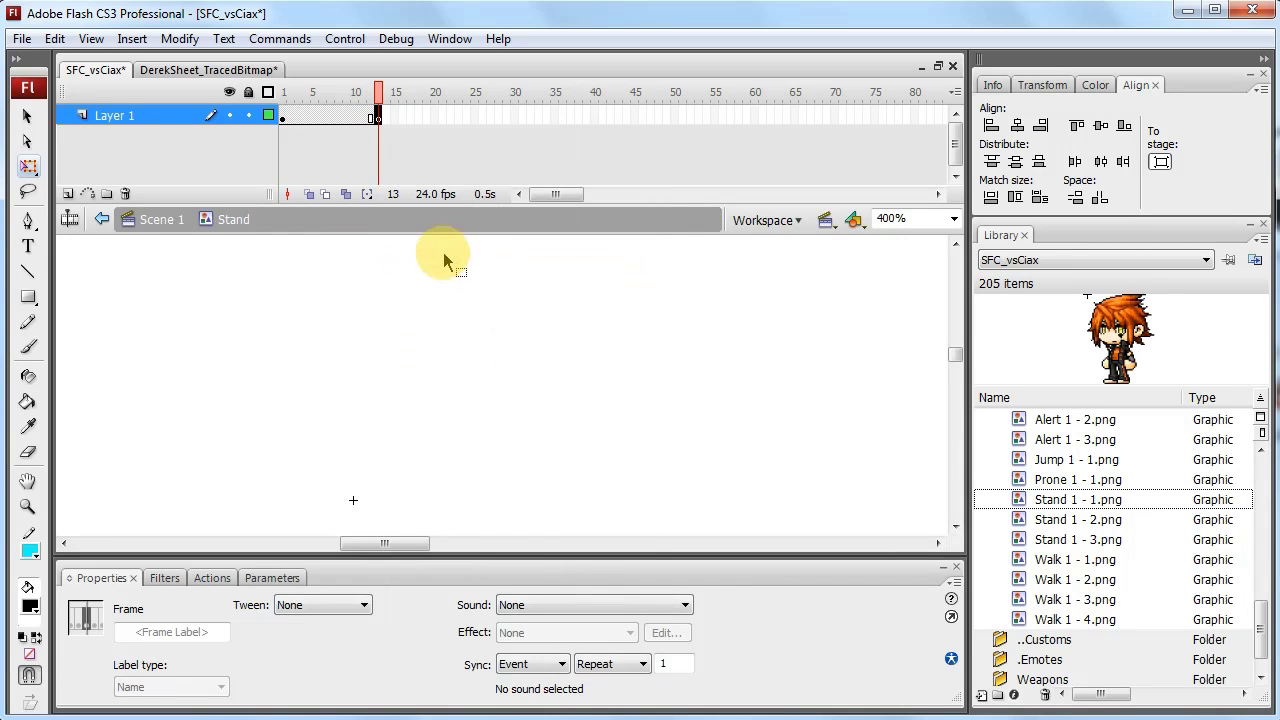
{"action": "left_click", "coordinate": [403, 391]}
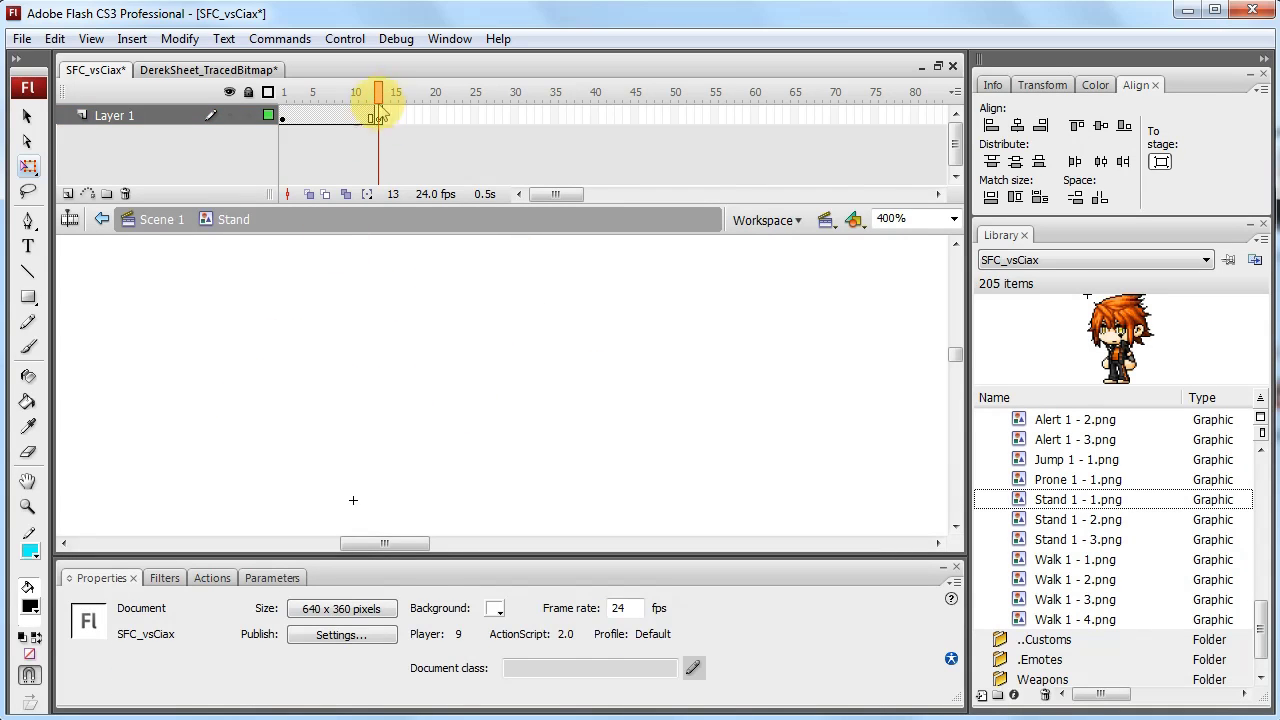
{"action": "left_click", "coordinate": [315, 115]}
{"action": "mouse_move", "coordinate": [373, 97]}
{"action": "left_mouse_down"}
{"action": "mouse_move", "coordinate": [274, 94]}
{"action": "mouse_move", "coordinate": [333, 108]}
{"action": "left_mouse_up"}
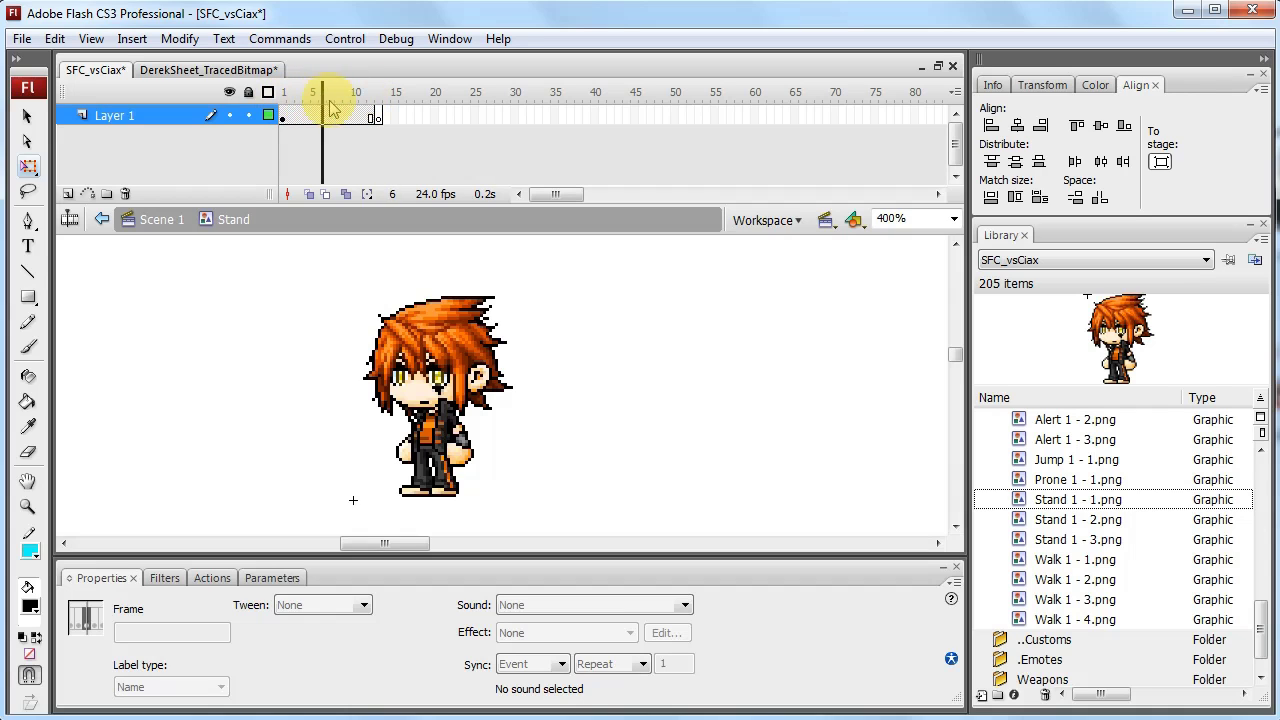
- Place Stand 1 - 2.png from the library on the blank keyframe at frame 13
{"action": "left_click", "coordinate": [378, 117]}
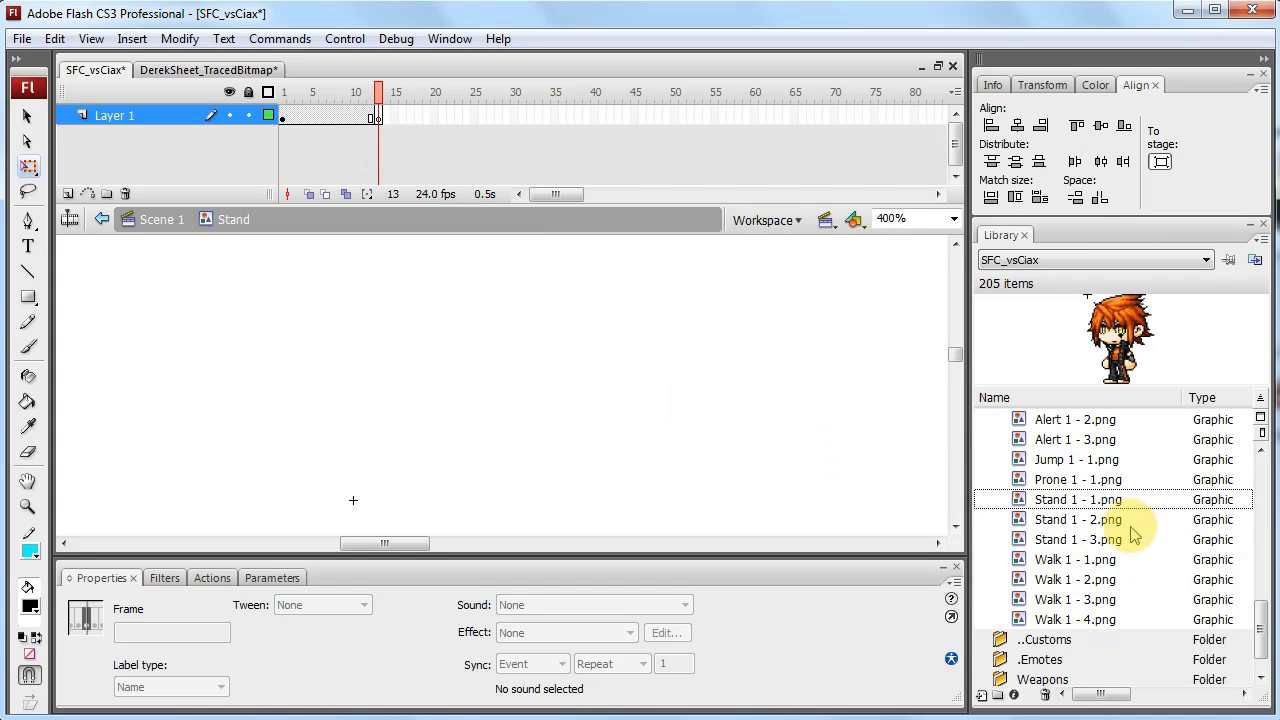
{"action": "left_click", "coordinate": [1055, 502]}
{"action": "left_click", "coordinate": [1078, 517]}
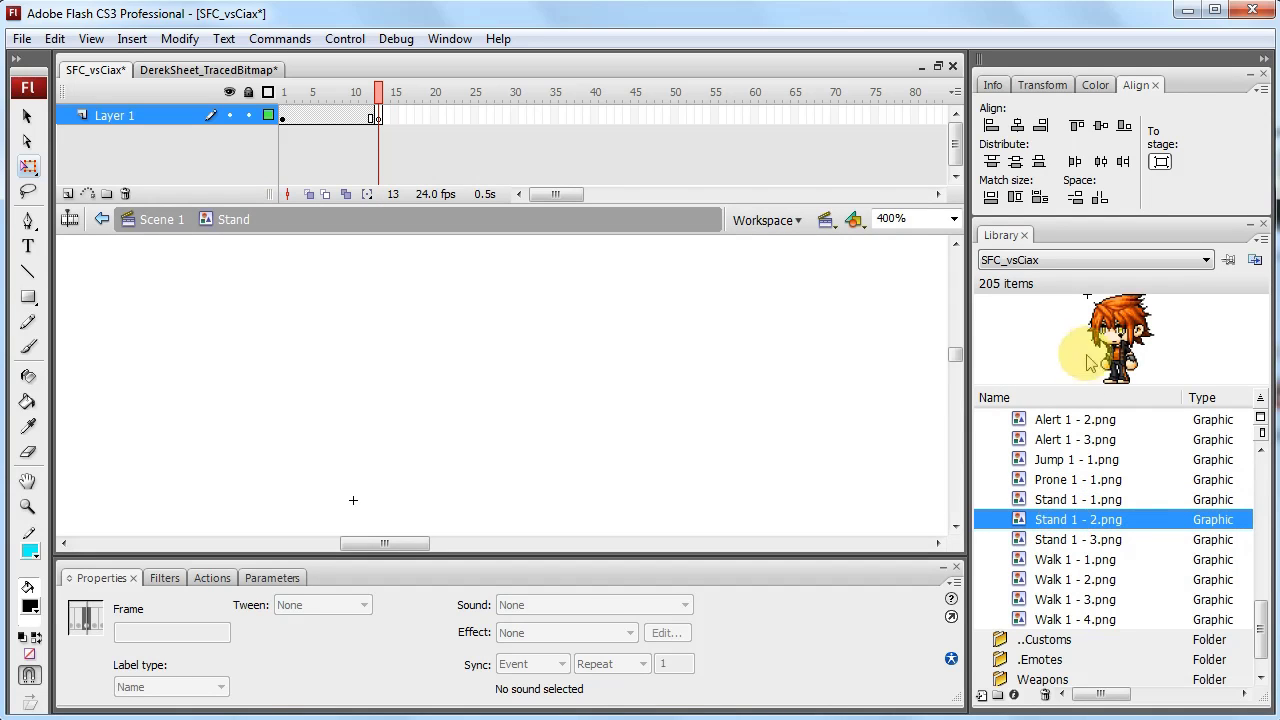
{"action": "left_click_drag", "start_coordinate": [1110, 350], "coordinate": [472, 410]}
- Turn on onion skinning and compare the sprite positions on frames 12 and 13
{"action": "mouse_move", "coordinate": [378, 95]}
{"action": "left_mouse_down"}
{"action": "mouse_move", "coordinate": [385, 118]}
{"action": "mouse_move", "coordinate": [371, 114]}
{"action": "mouse_move", "coordinate": [380, 106]}
{"action": "left_mouse_up"}
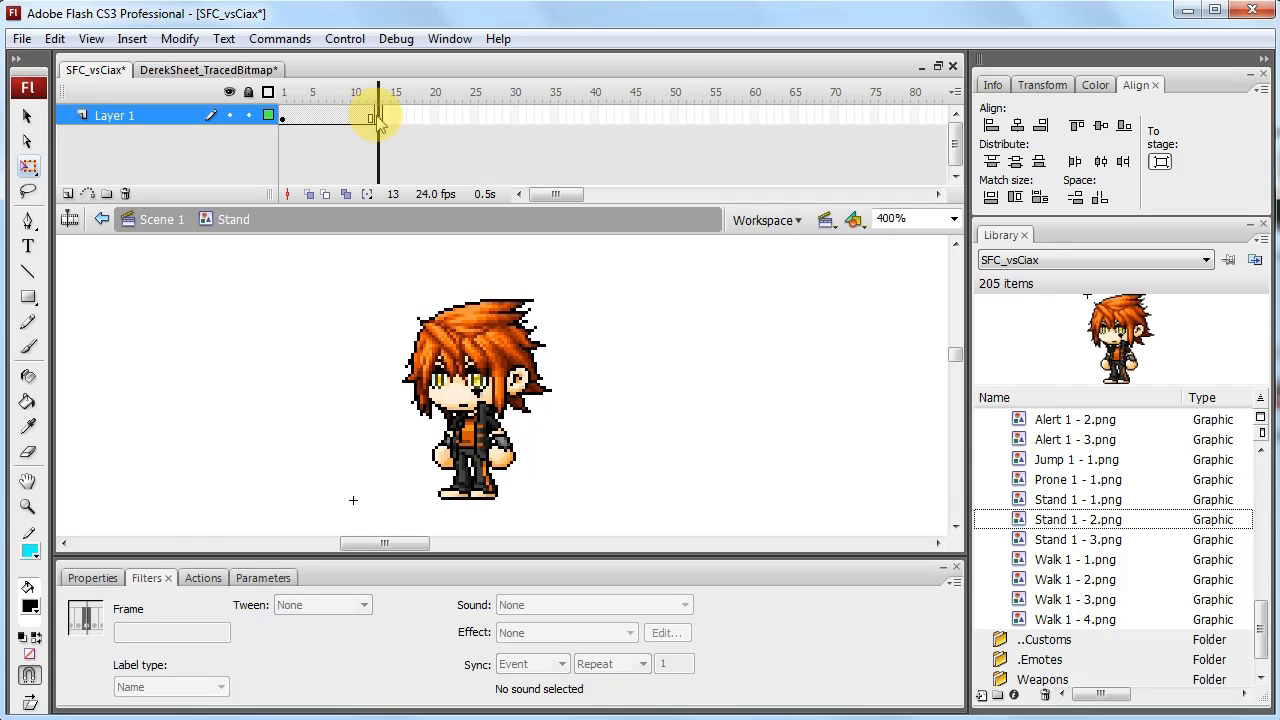
{"action": "left_click", "coordinate": [309, 195]}
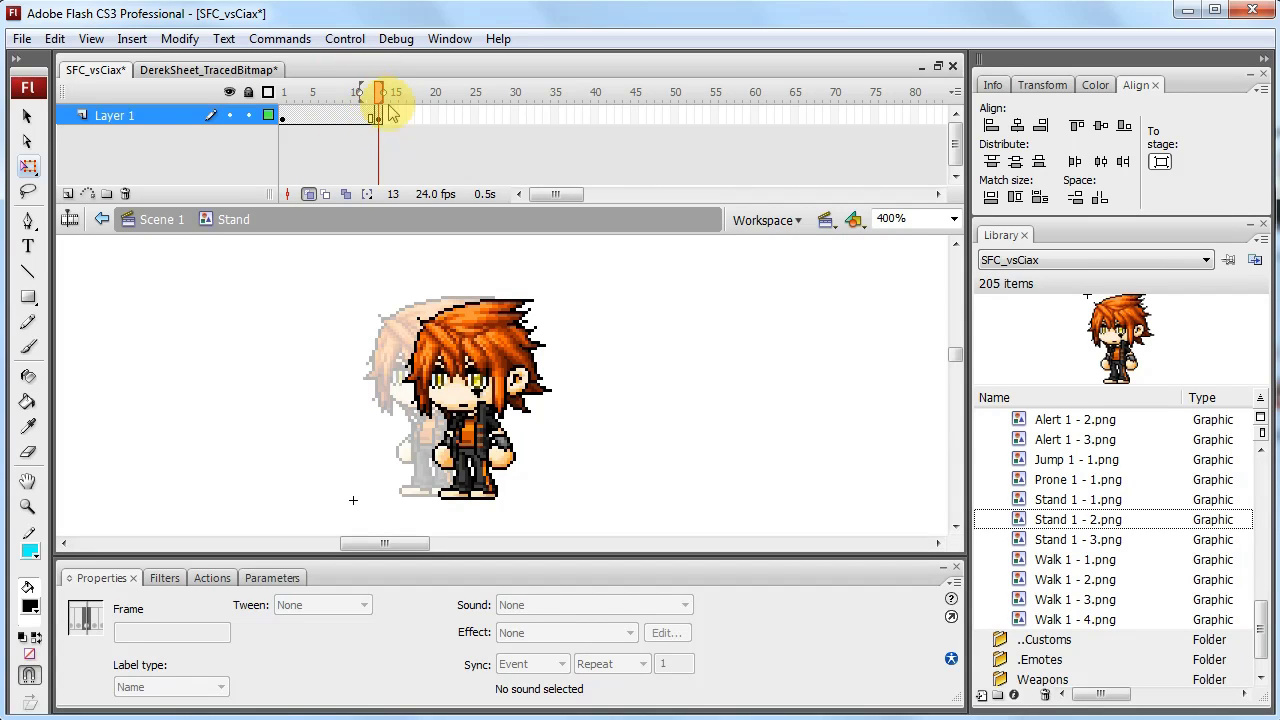
{"action": "left_click", "coordinate": [369, 119]}
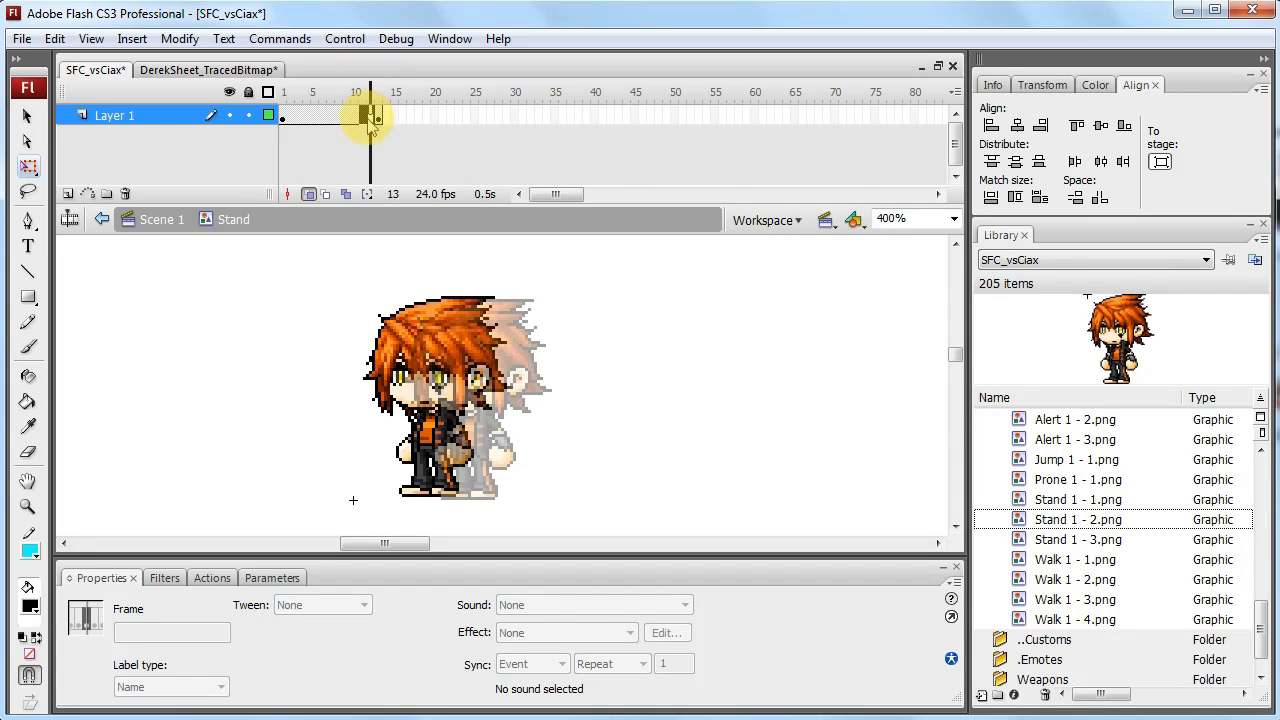
- Move the Stand 1 - 2.png sprite on frame 13 onto the onion-skinned position of the first sprite
{"action": "left_click", "coordinate": [370, 117]}
{"action": "left_click", "coordinate": [377, 117]}
{"action": "left_click_drag", "start_coordinate": [494, 410], "coordinate": [457, 433]}
{"action": "key", "text": "ctrl+z"}
{"action": "key", "text": "Left"}
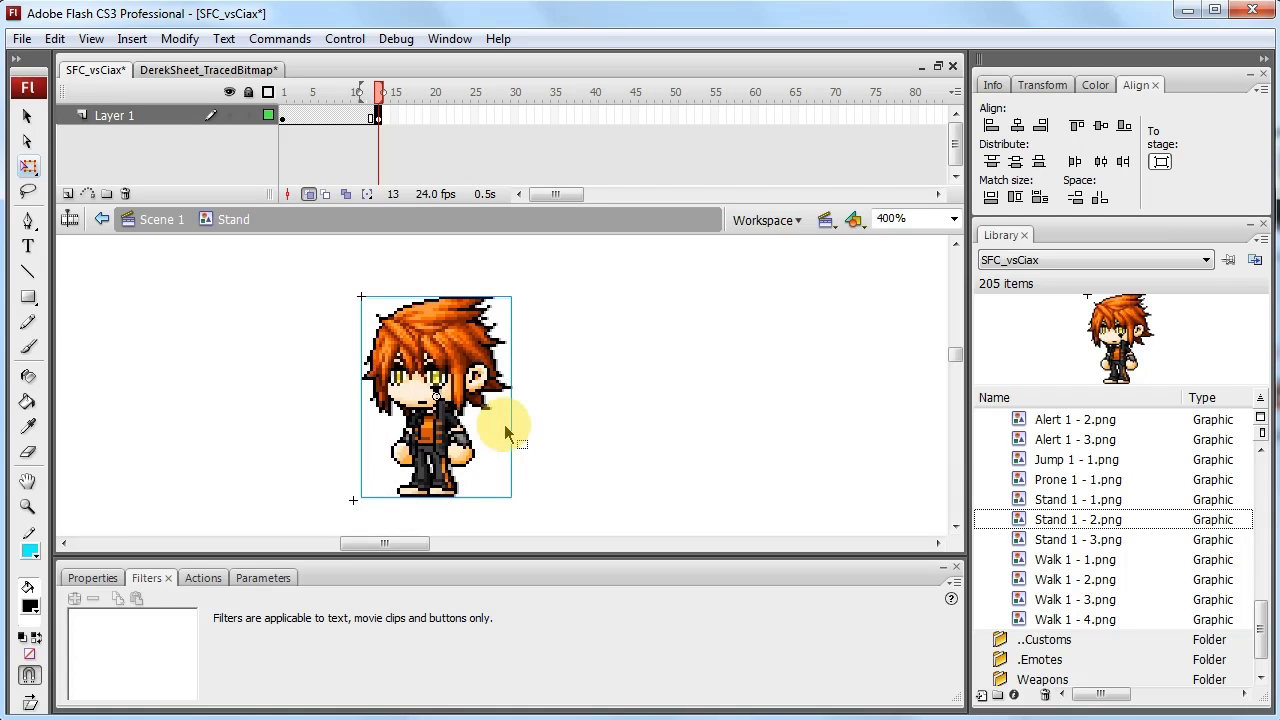
{"action": "left_click", "coordinate": [612, 414]}
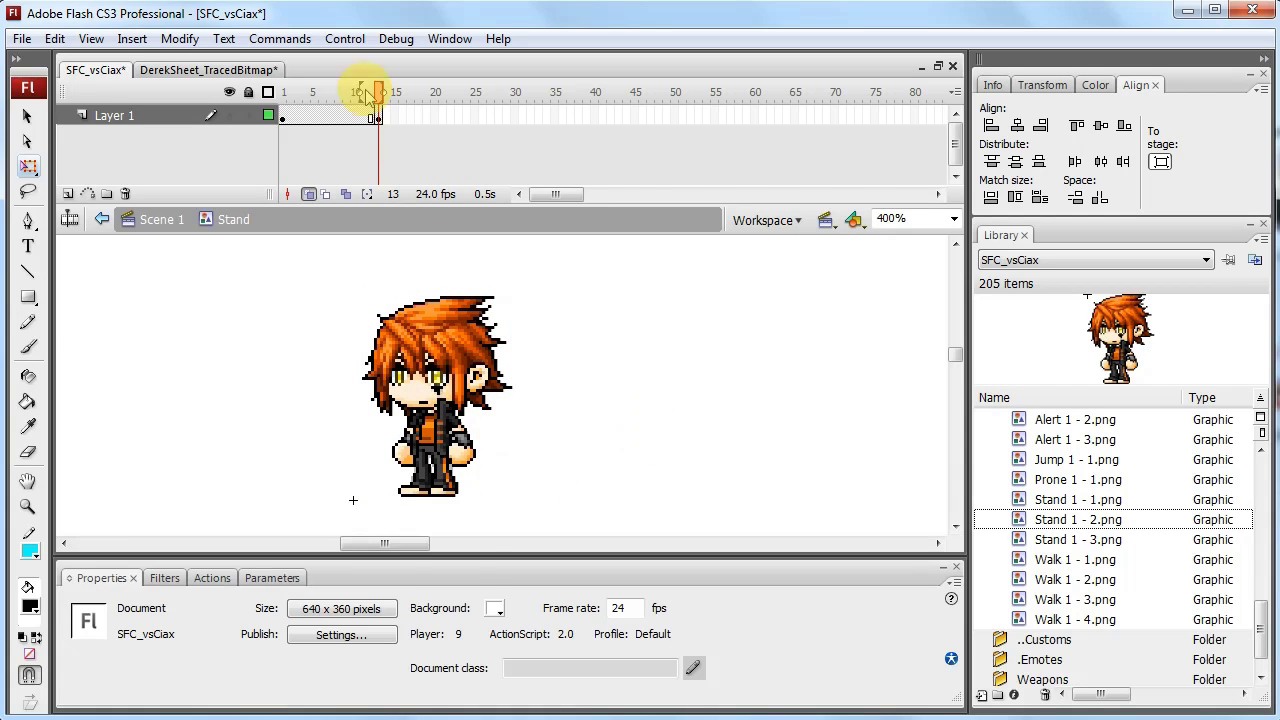
- Insert a blank keyframe at frame 19 and place Stand 1 - 3.png from the library over the onion-skinned sprite
{"action": "left_click", "coordinate": [409, 116]}
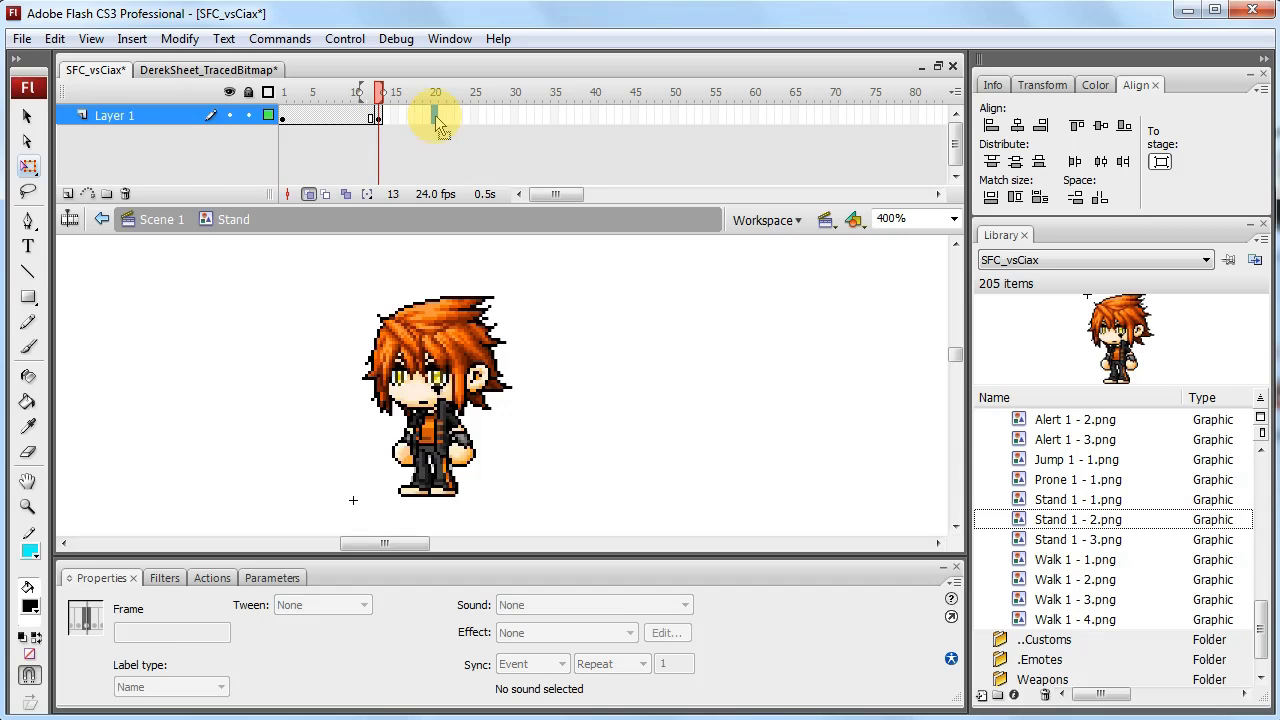
{"action": "right_click", "coordinate": [434, 120]}
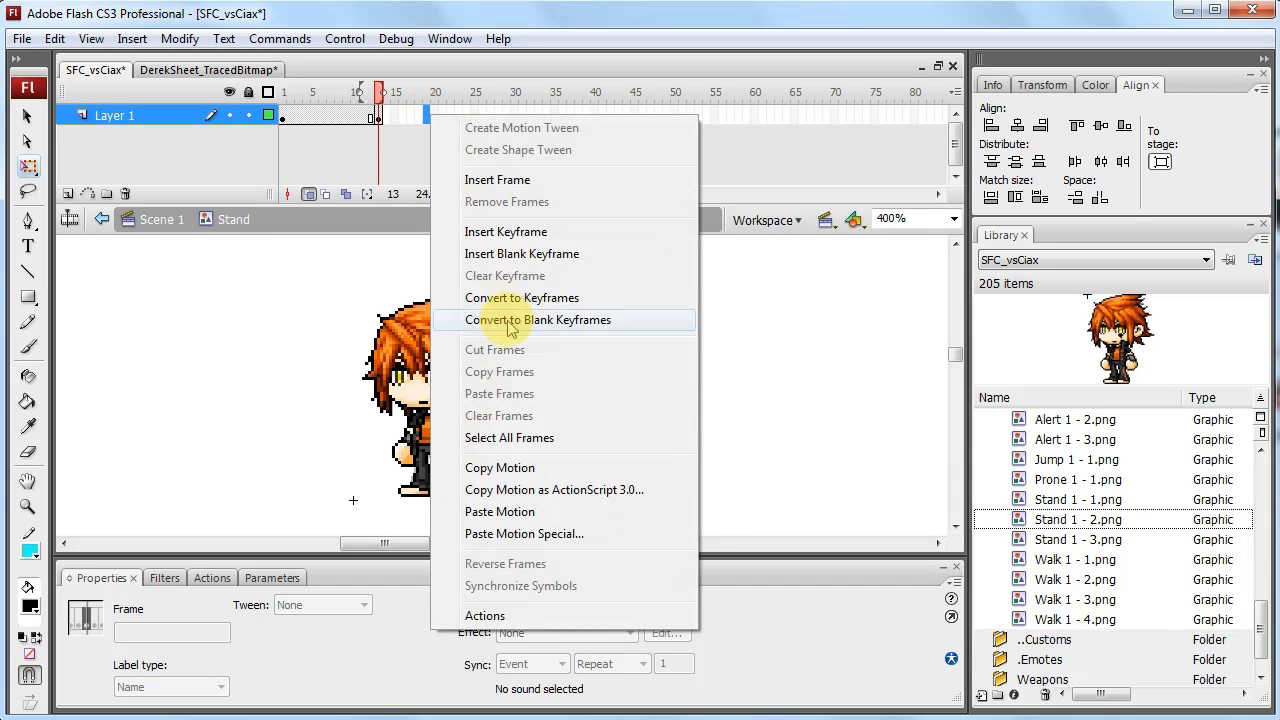
{"action": "left_click", "coordinate": [512, 250]}
{"action": "left_click_drag", "start_coordinate": [1075, 539], "coordinate": [433, 401]}
{"action": "left_click_drag", "start_coordinate": [462, 462], "coordinate": [468, 465]}
{"action": "left_click", "coordinate": [637, 478]}
{"action": "left_click", "coordinate": [443, 457]}
{"action": "left_click", "coordinate": [813, 431]}
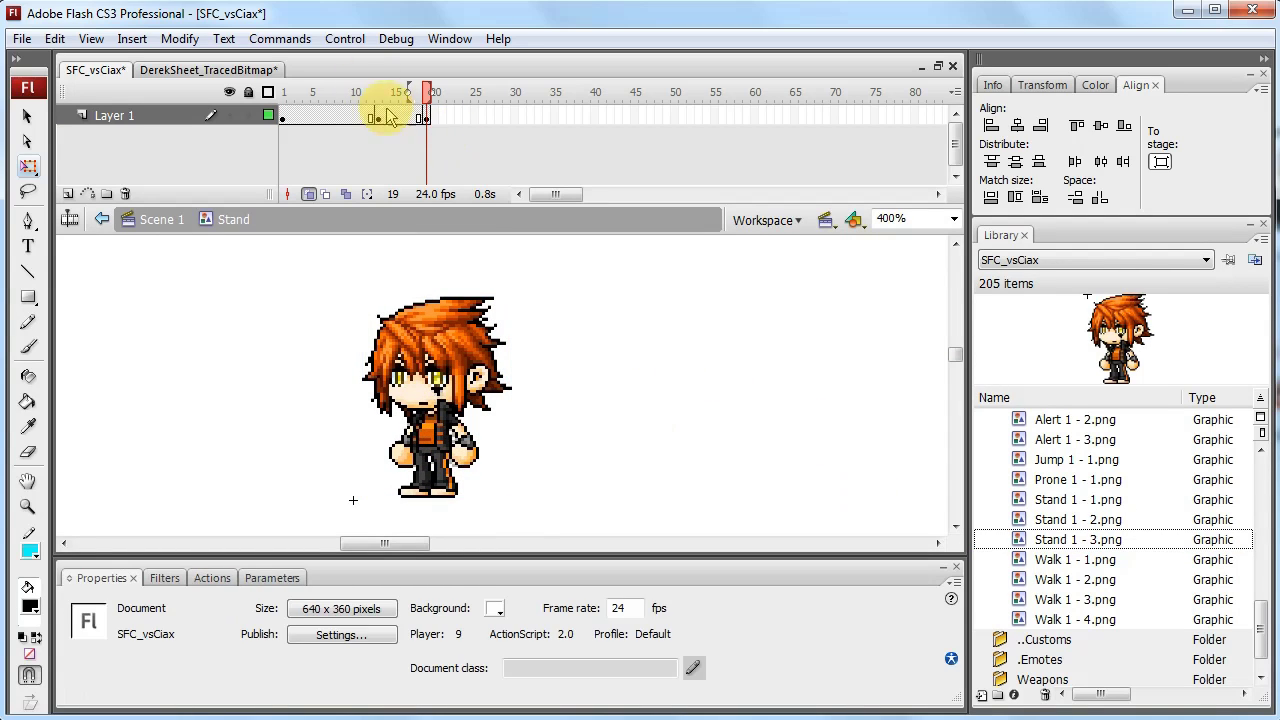
- Play back the Stand animation to check the movement between the three sprites
{"action": "left_click", "coordinate": [355, 117]}
{"action": "left_click", "coordinate": [634, 364]}
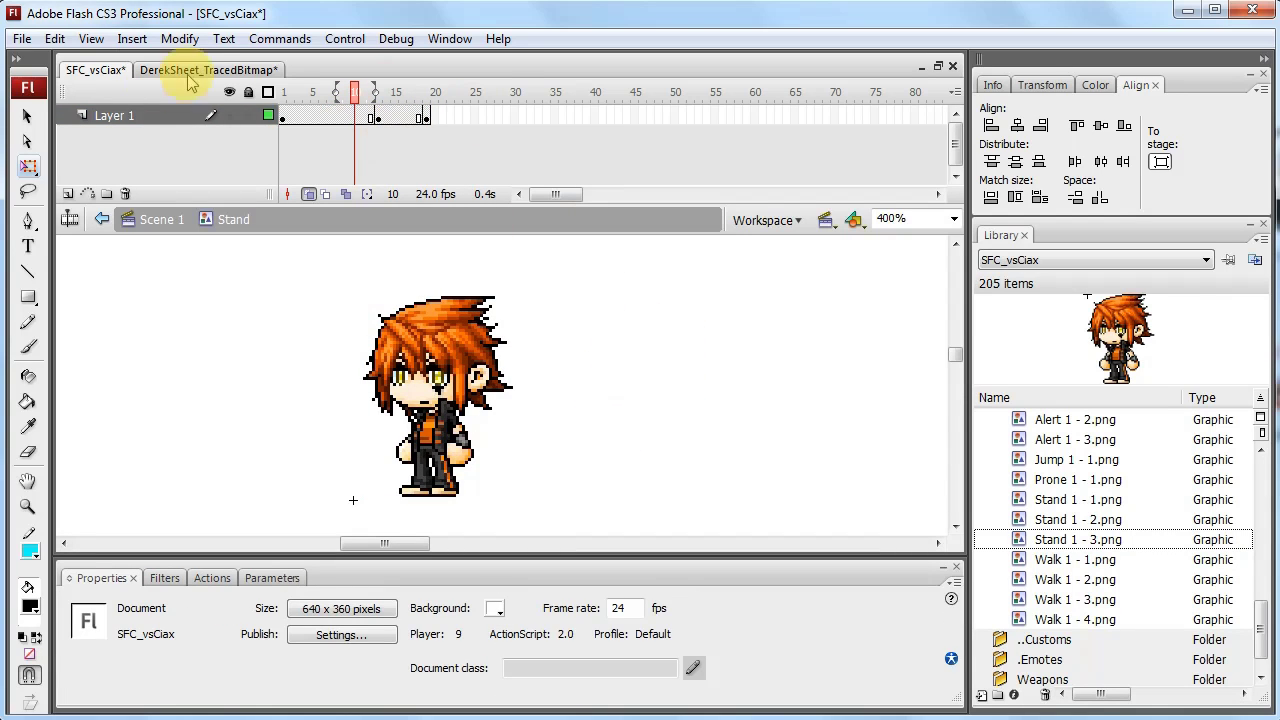
{"action": "mouse_move", "coordinate": [337, 127]}
{"action": "left_mouse_down"}
{"action": "mouse_move", "coordinate": [429, 116]}
{"action": "mouse_move", "coordinate": [332, 130]}
{"action": "left_mouse_up"}
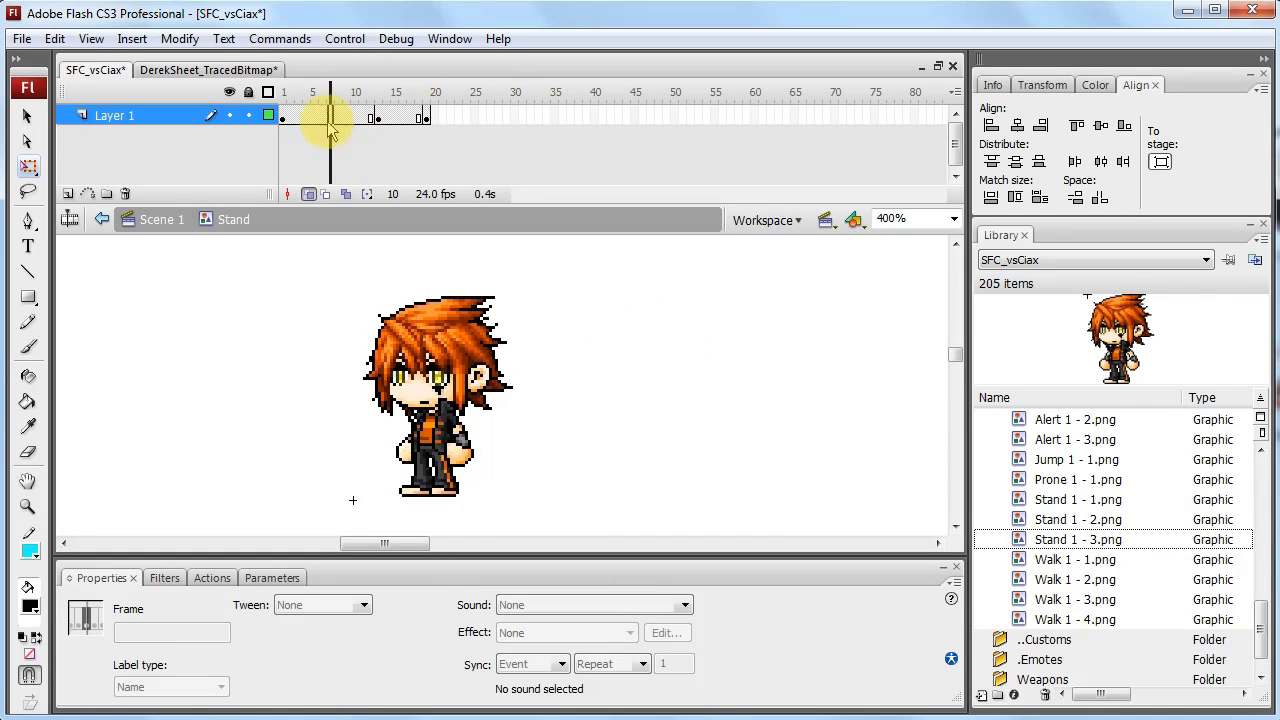
{"action": "key", "text": "Return"}
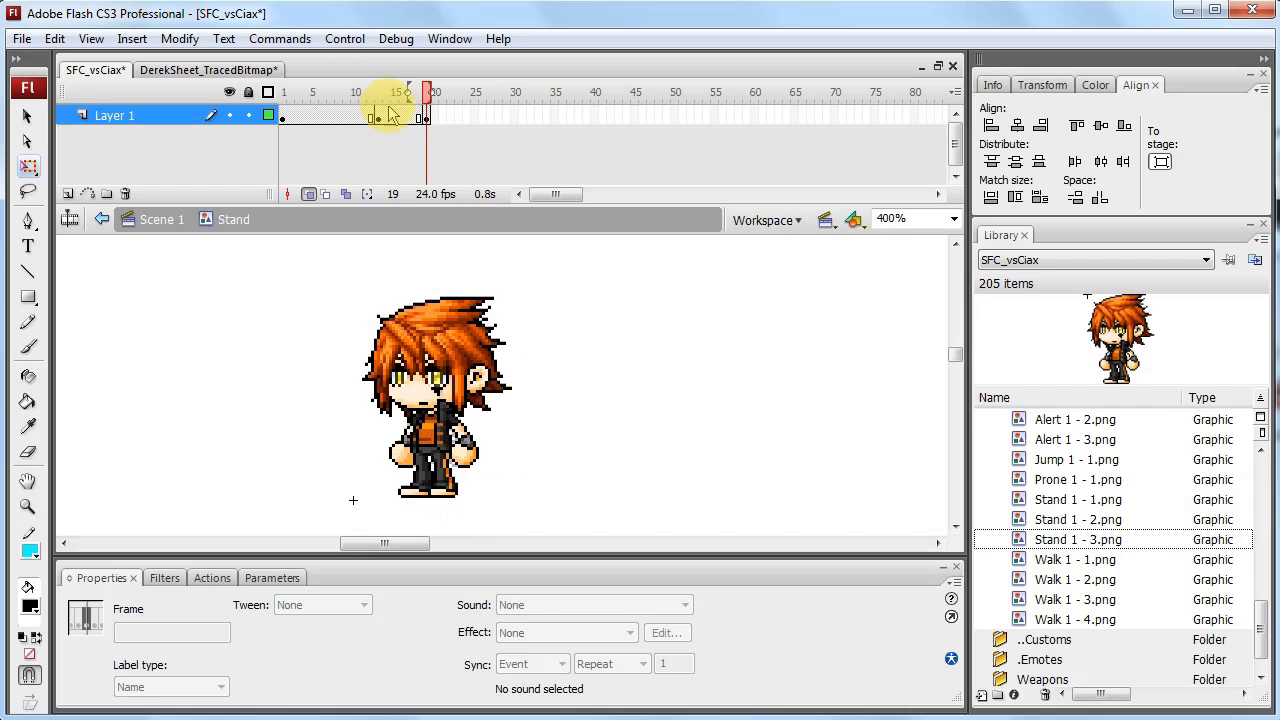
{"action": "left_click", "coordinate": [686, 340]}
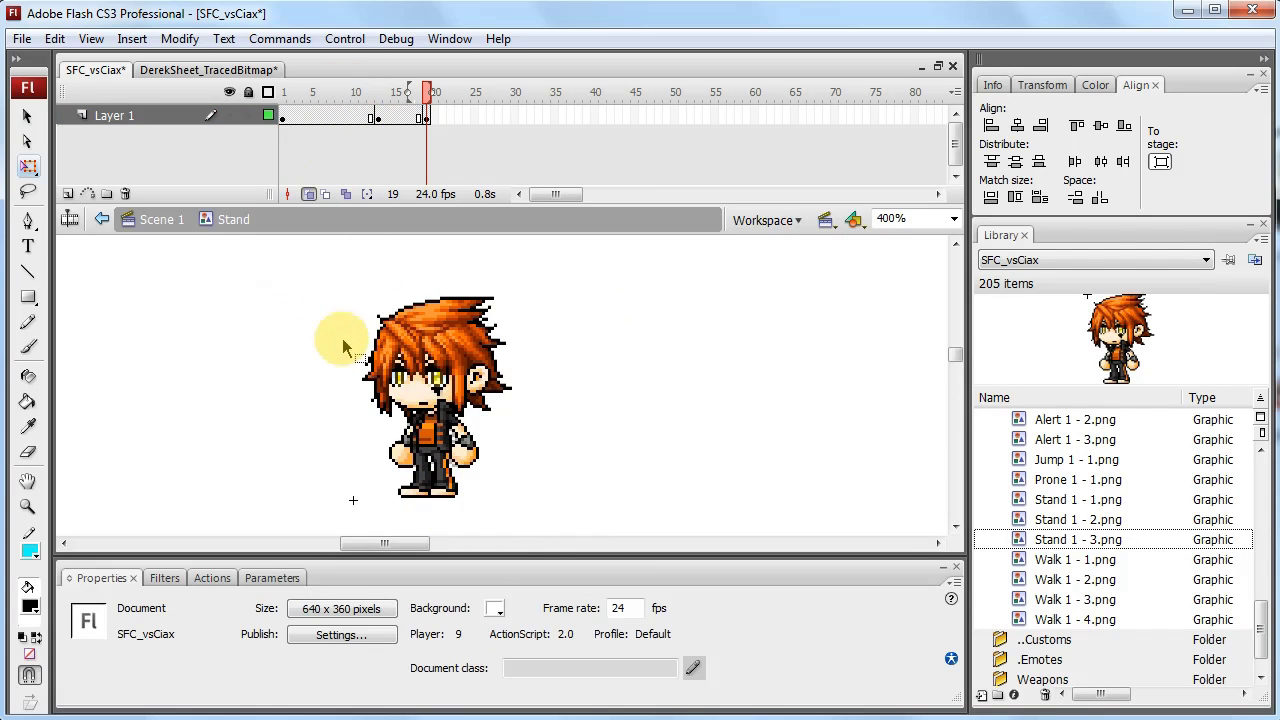
- Fine-tune the Stand 1 - 3.png sprite's position on frame 19 against the onion-skinned pixels of the previous sprite
{"action": "left_click_drag", "start_coordinate": [343, 347], "coordinate": [546, 437]}
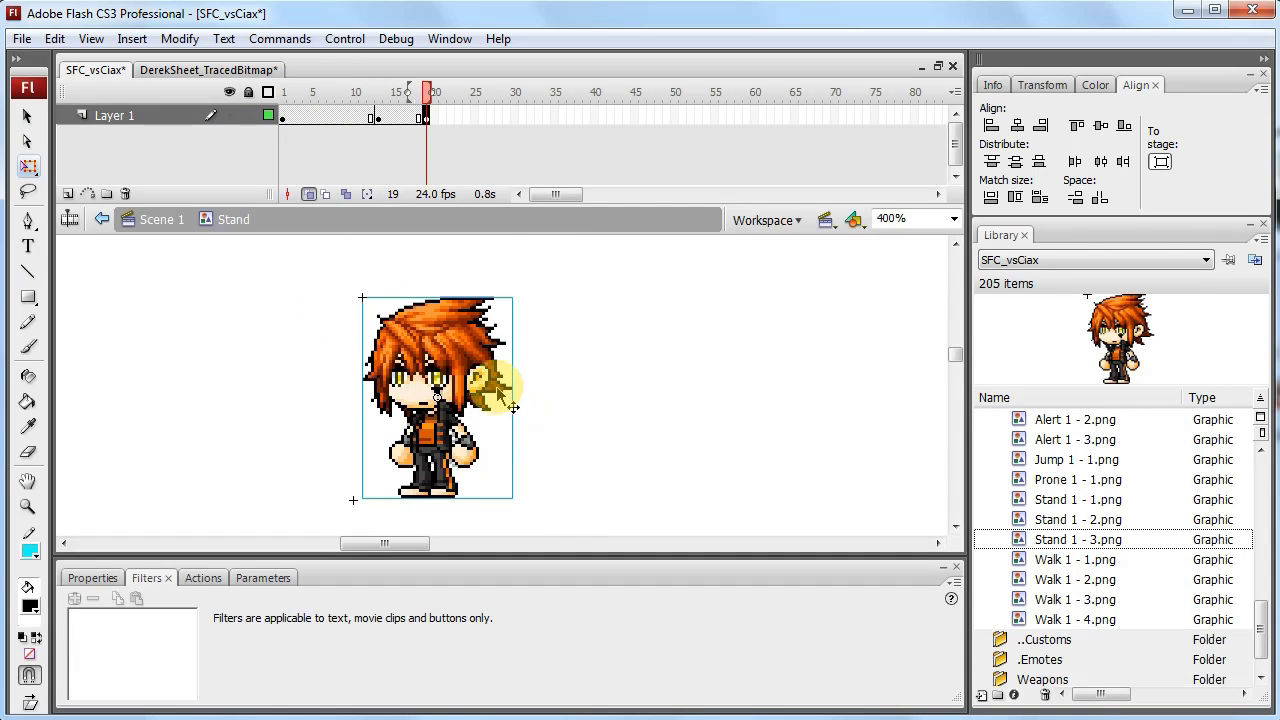
{"action": "key", "text": "ctrl+equal"}
{"action": "key", "text": "ctrl+equal"}
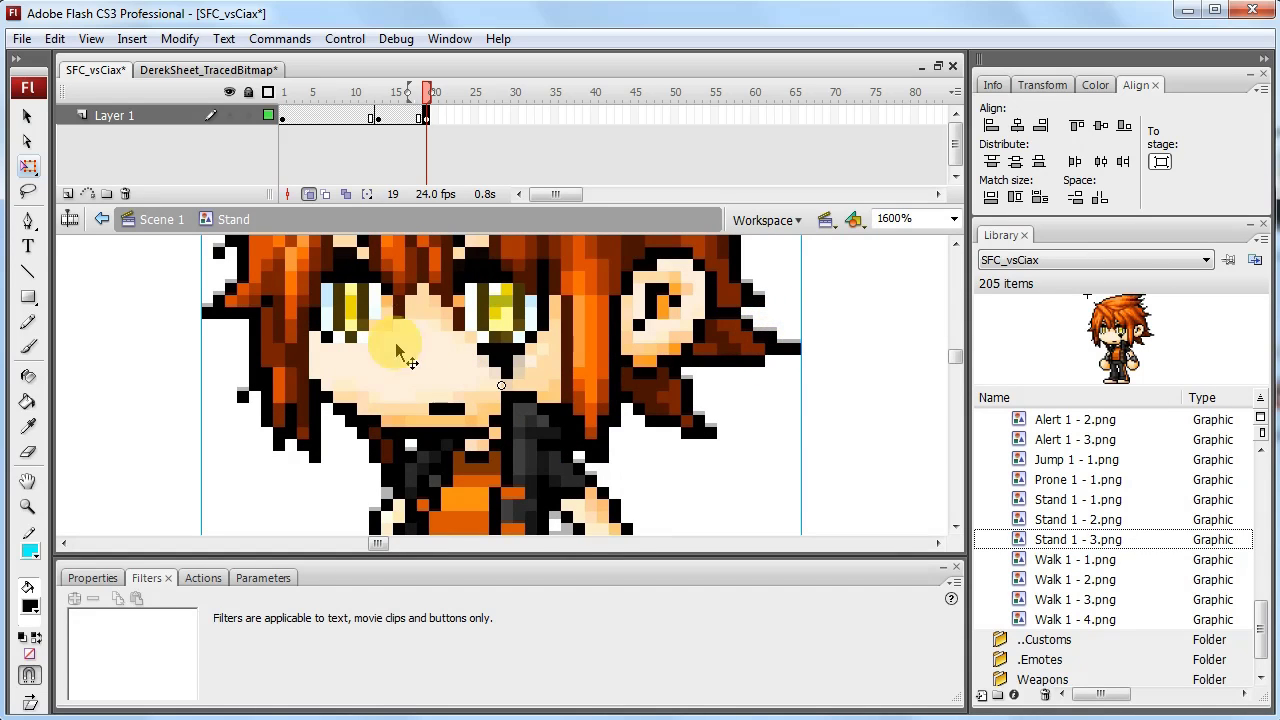
{"action": "left_click_drag", "start_coordinate": [771, 390], "coordinate": [762, 385]}
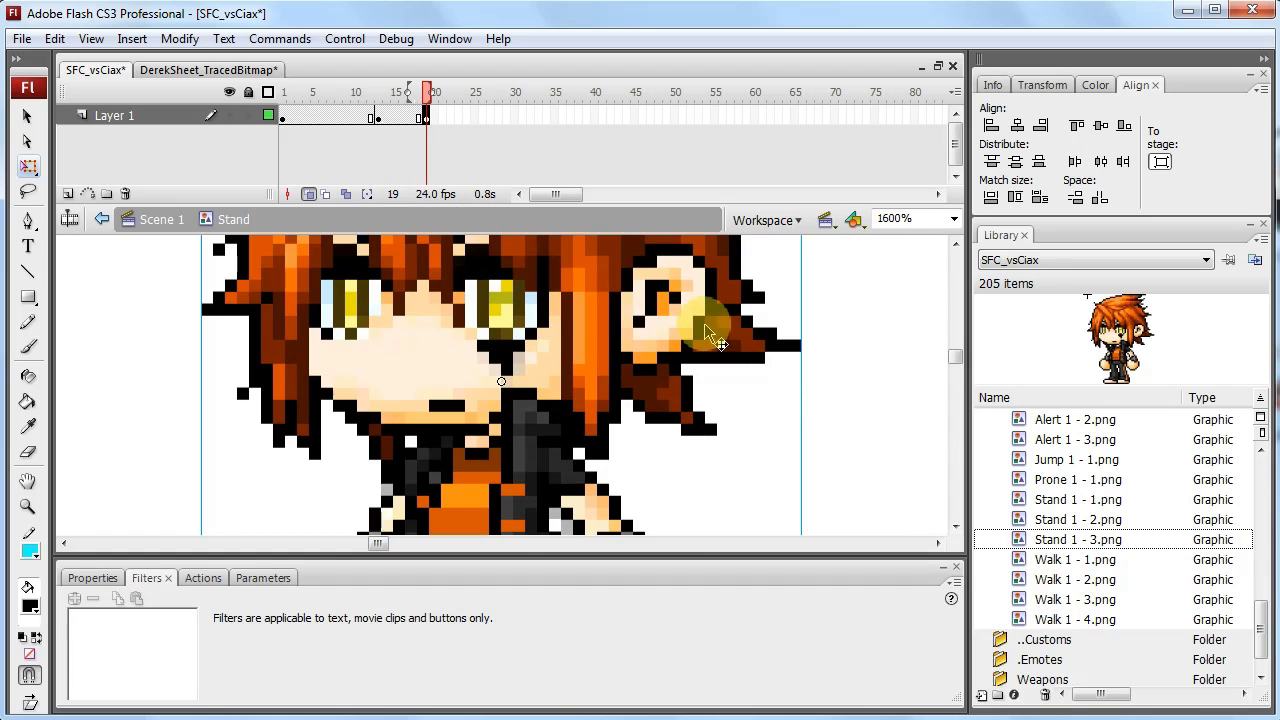
{"action": "key", "text": "ctrl+minus"}
{"action": "key", "text": "ctrl+minus"}
{"action": "left_click", "coordinate": [676, 391]}
- Align the first sprite to the stage's horizontal center and distribute it by its bottom edge
{"action": "left_click", "coordinate": [346, 116]}
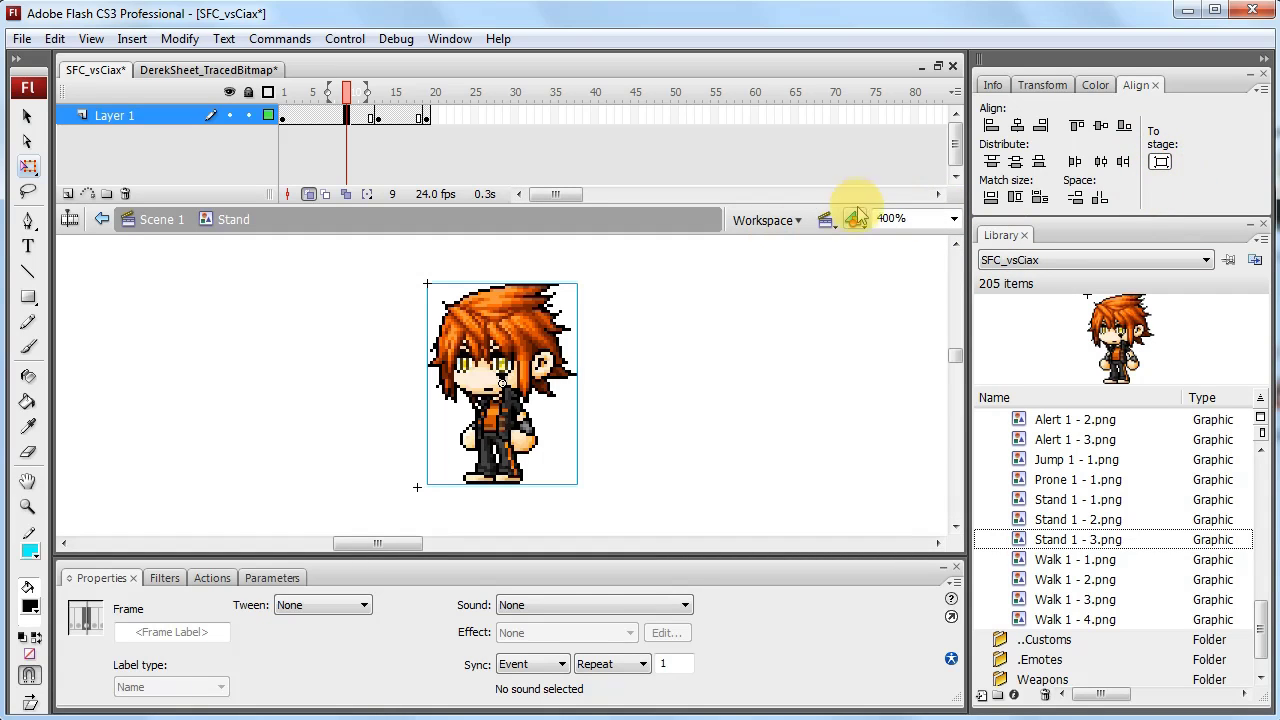
{"action": "left_click", "coordinate": [1019, 129]}
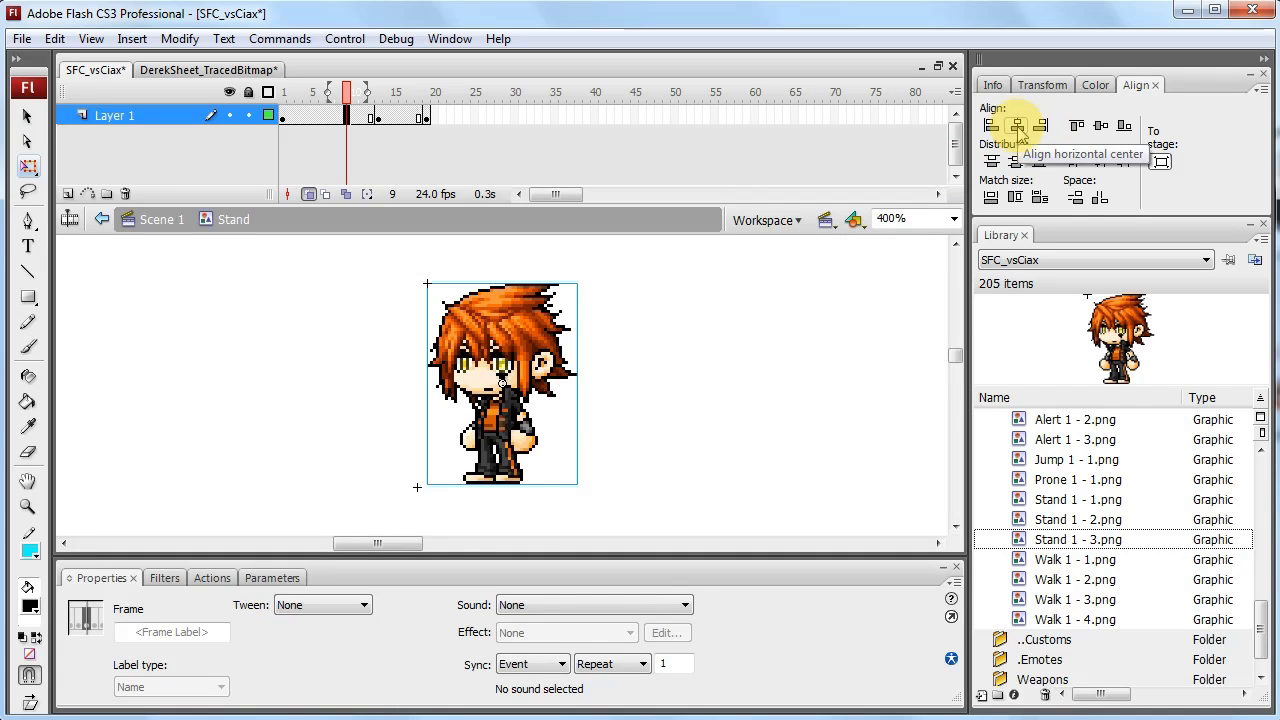
{"action": "left_click", "coordinate": [1018, 127]}
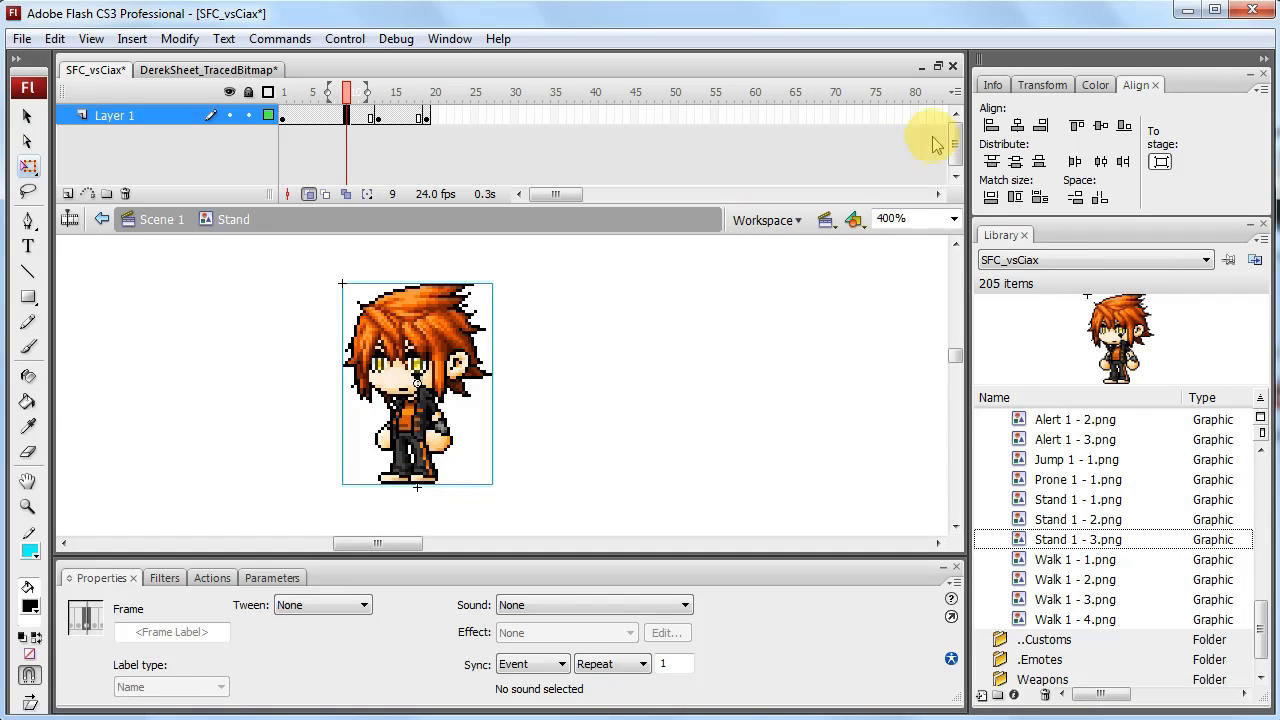
{"action": "left_click", "coordinate": [1040, 163]}
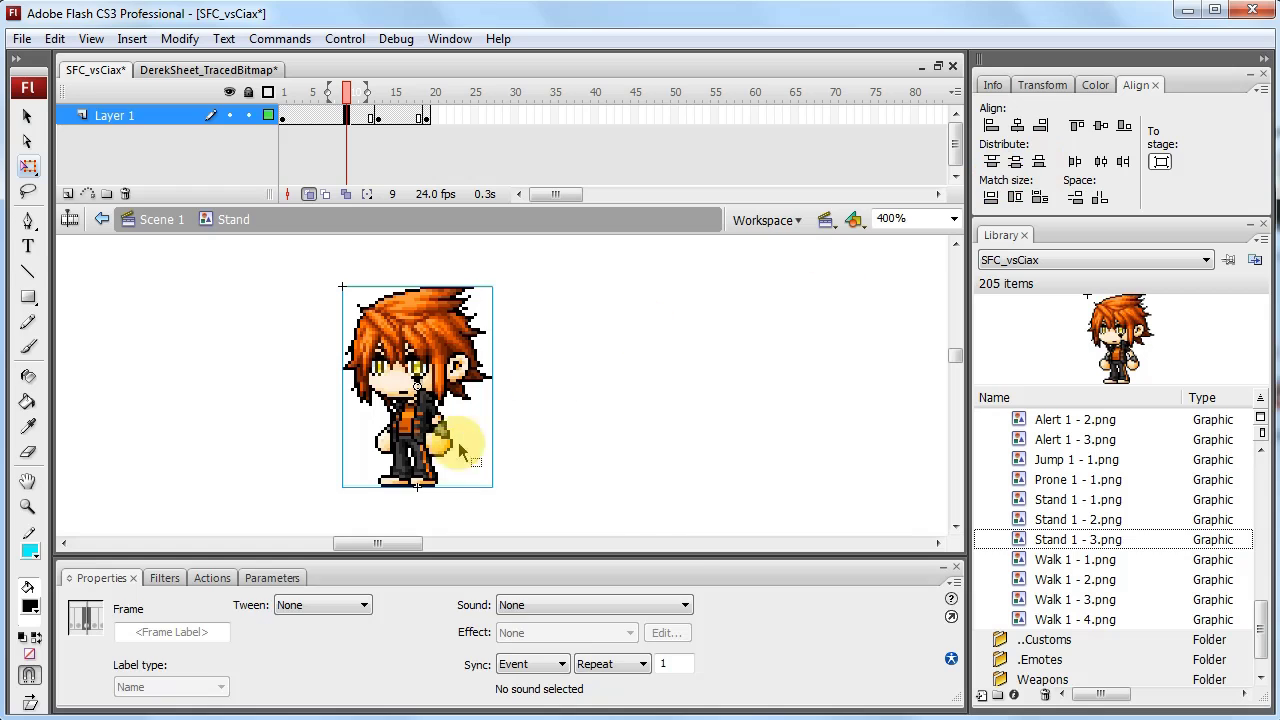
{"action": "left_click", "coordinate": [551, 503]}
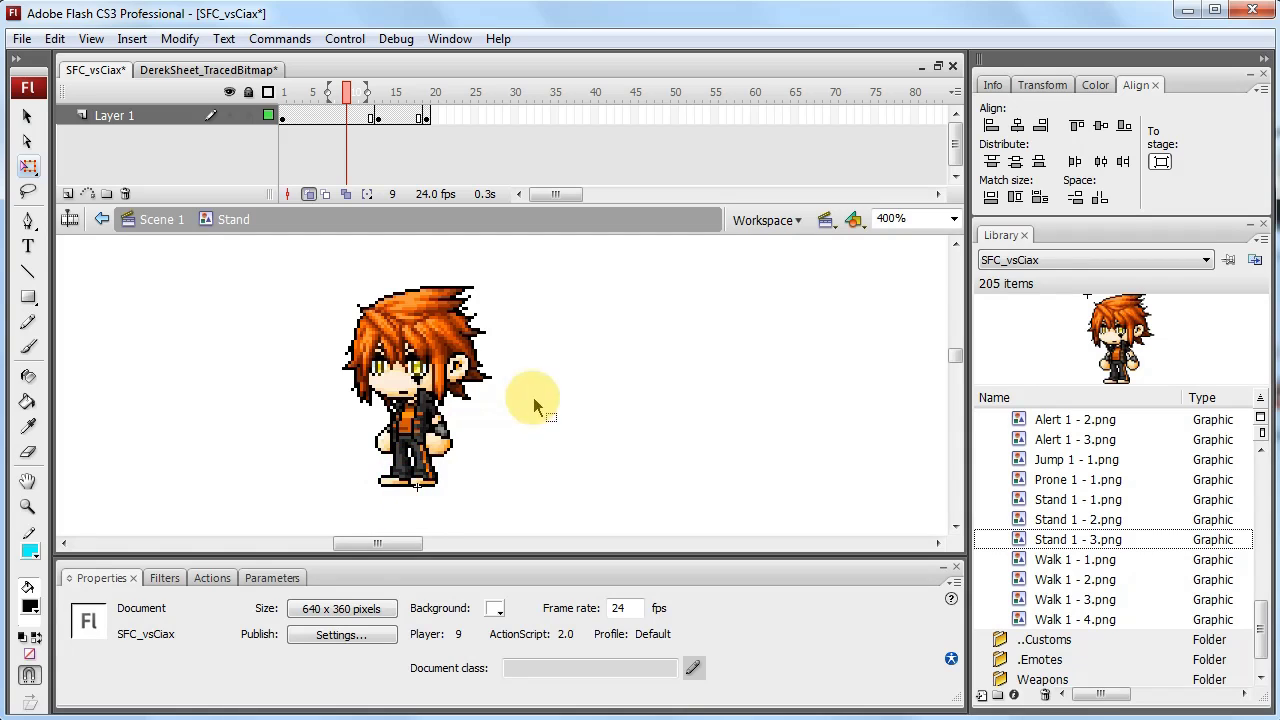
- Try left and right edge alignment on the first sprite, then return it to horizontal center
{"action": "left_click", "coordinate": [476, 360]}
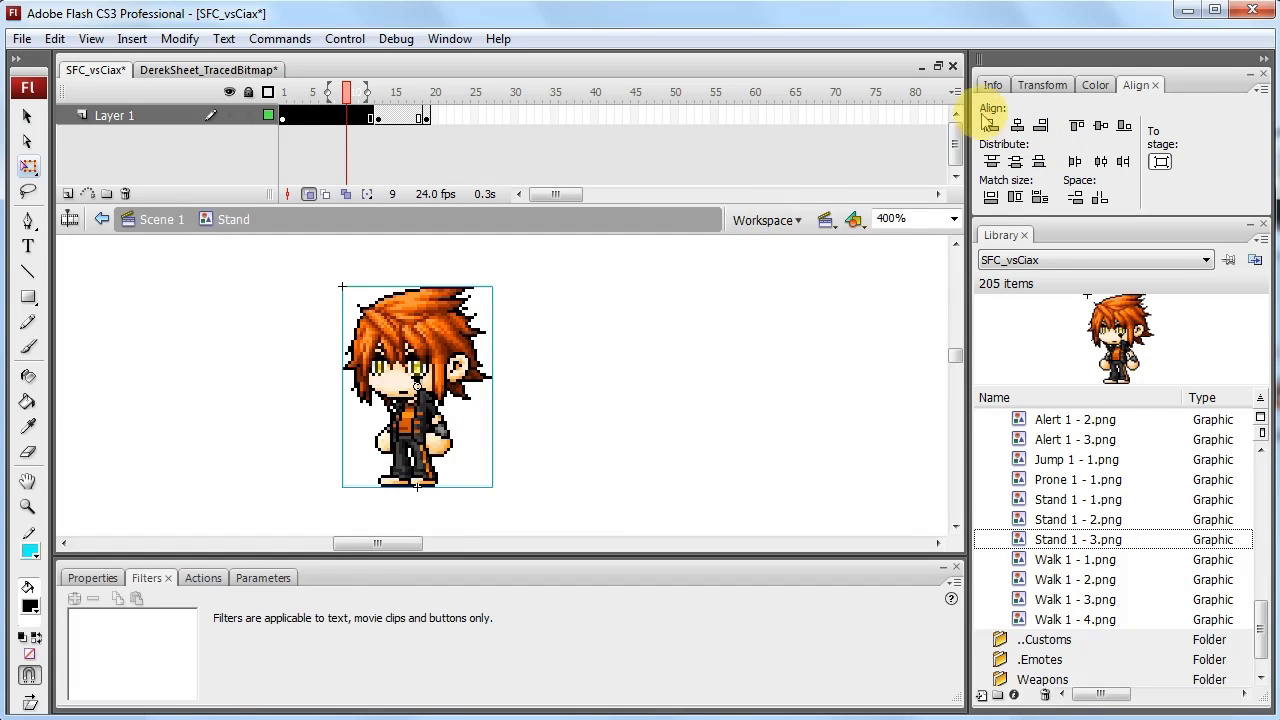
{"action": "left_click", "coordinate": [991, 127]}
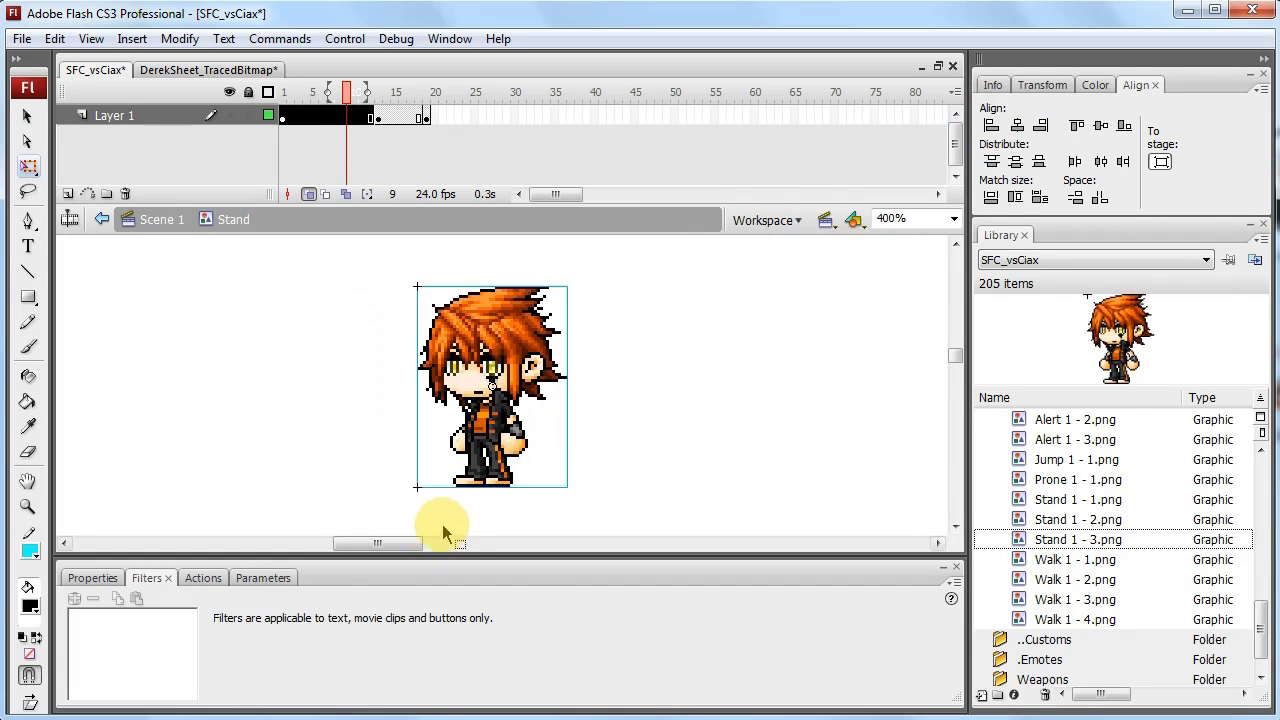
{"action": "left_click", "coordinate": [1017, 126]}
{"action": "left_click", "coordinate": [1041, 126]}
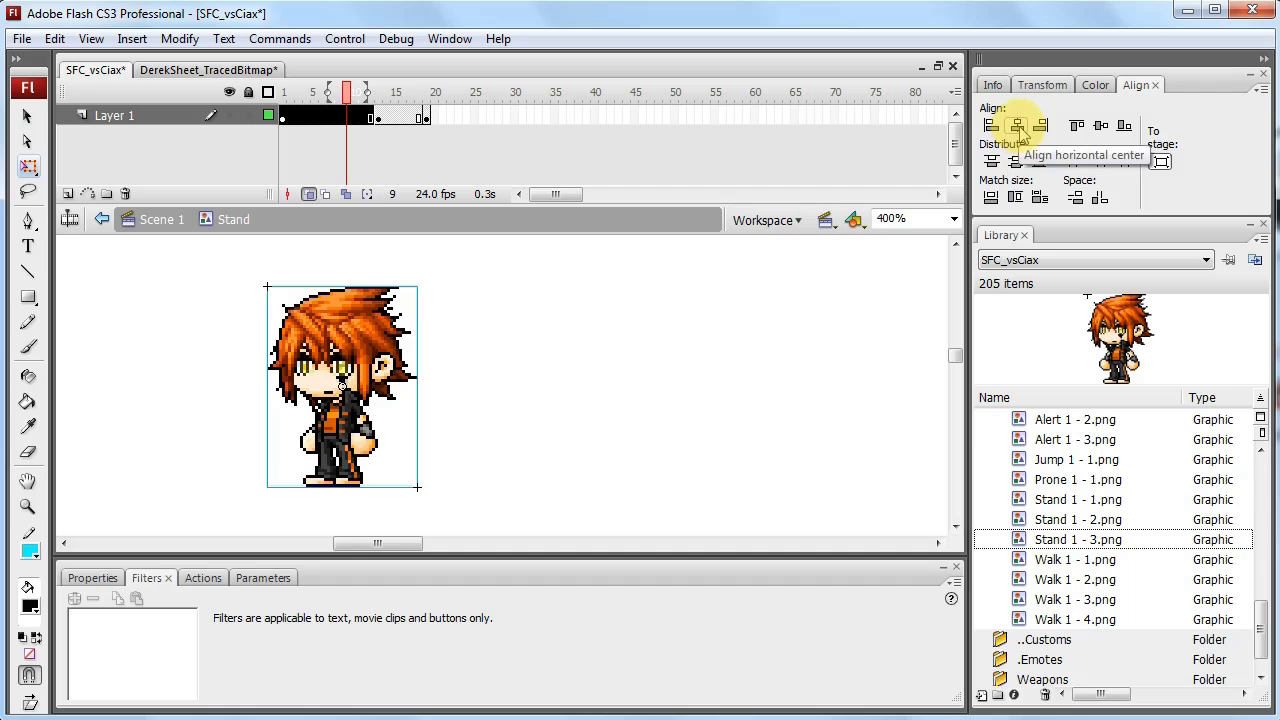
{"action": "left_click", "coordinate": [1017, 128]}
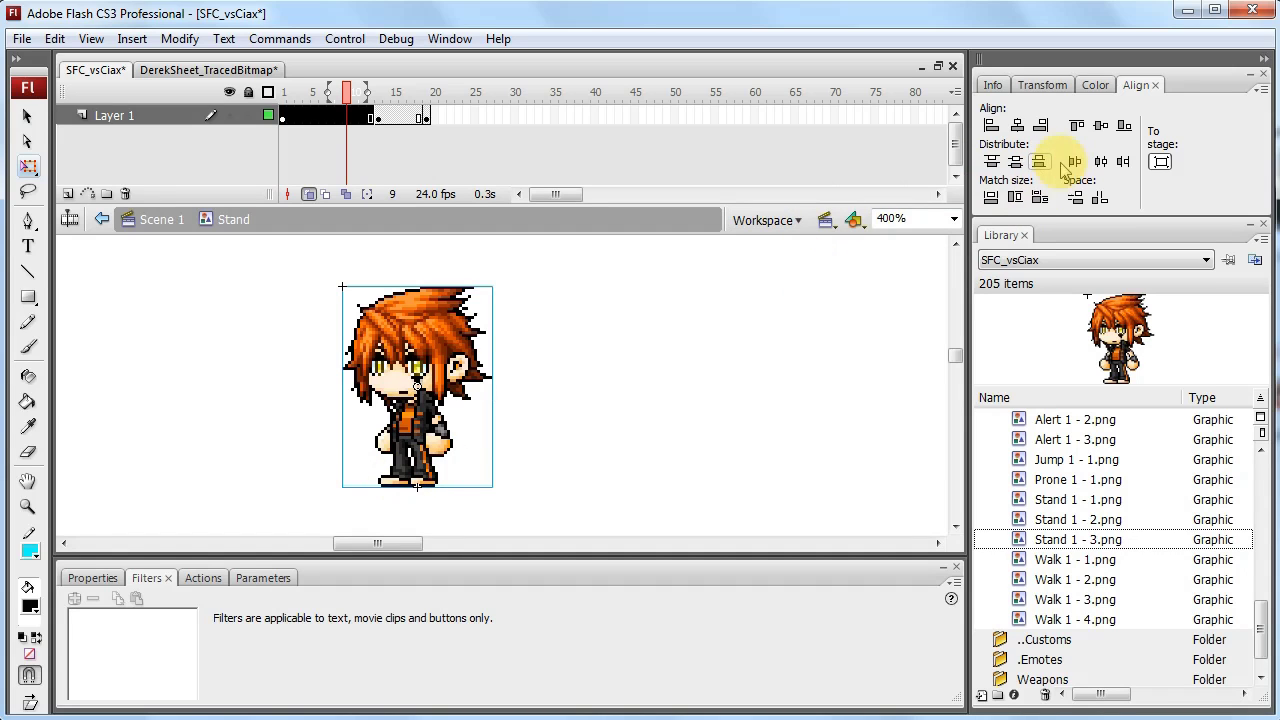
- Try top edge and vertical center distribution on the first sprite, then restore bottom edge distribution
{"action": "left_click", "coordinate": [991, 162]}
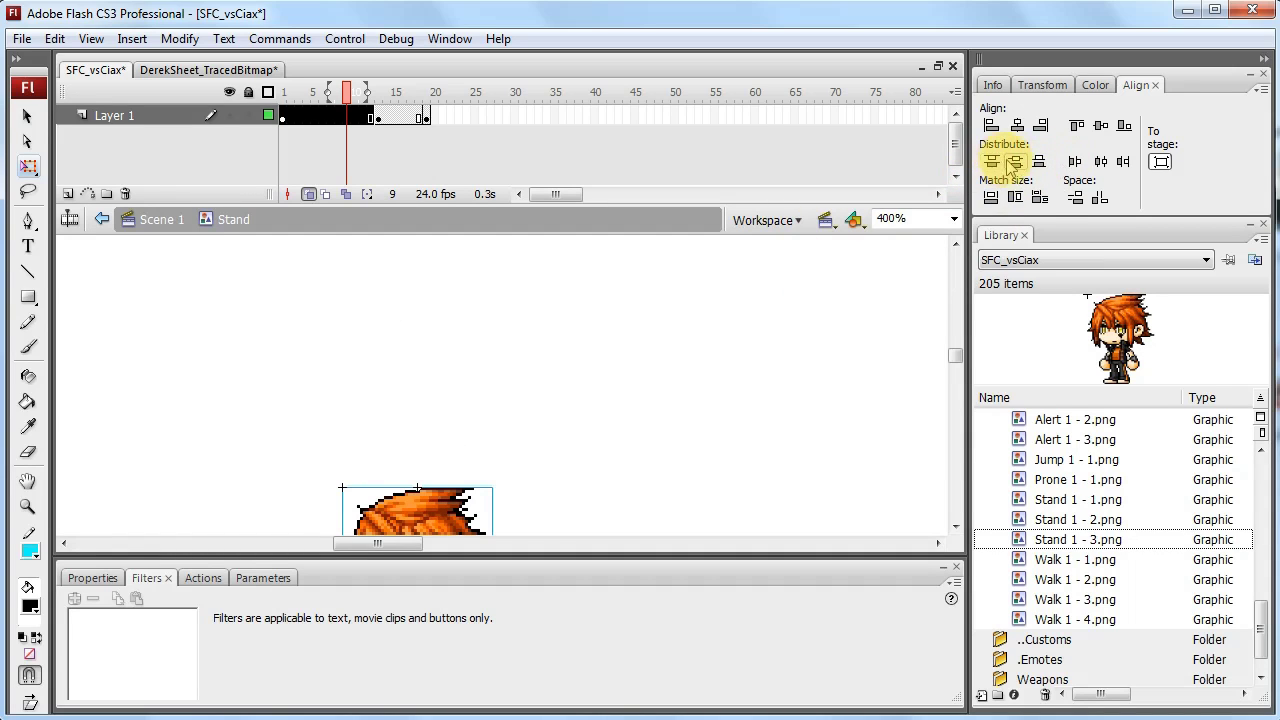
{"action": "left_click", "coordinate": [1016, 163]}
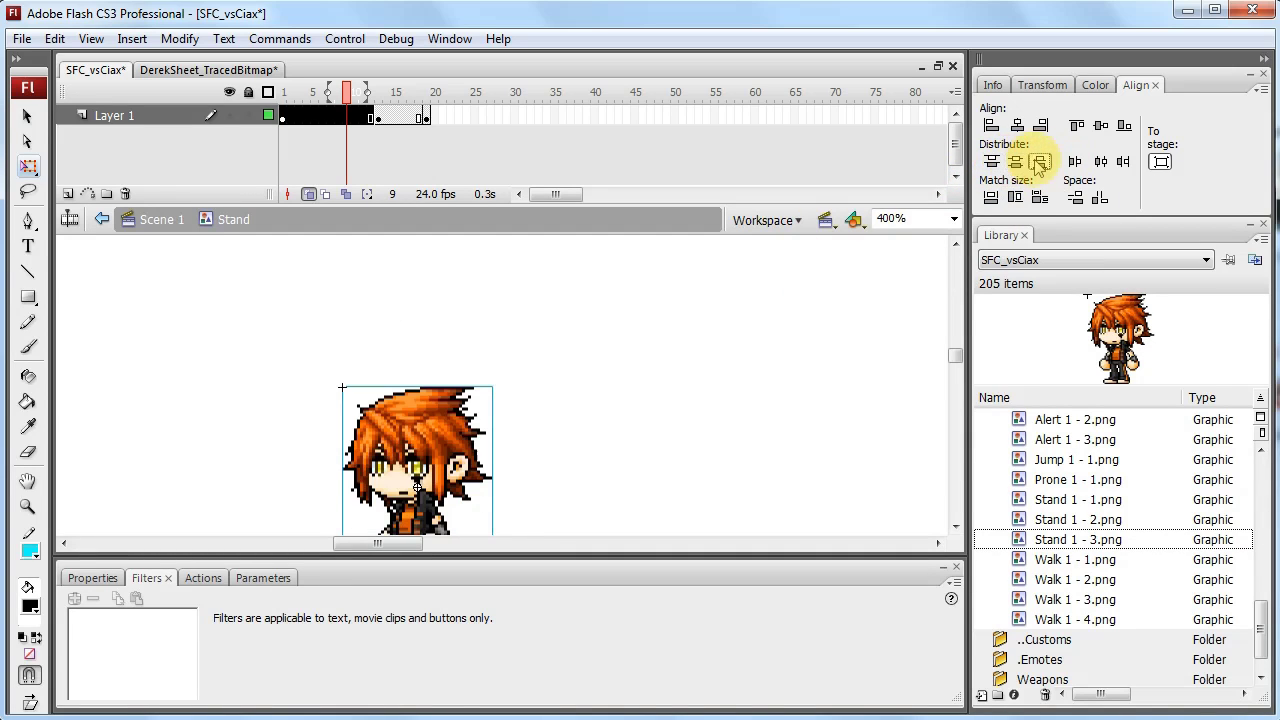
{"action": "left_click", "coordinate": [1040, 162]}
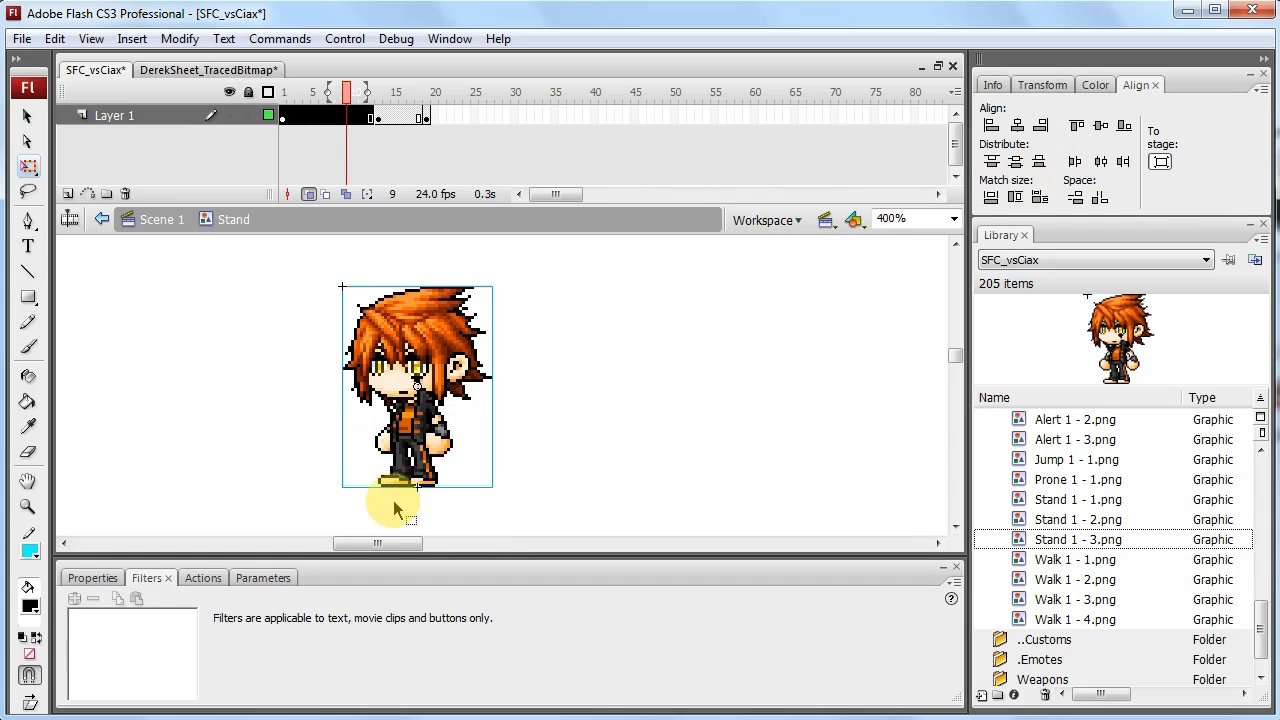
{"action": "left_click", "coordinate": [609, 428]}
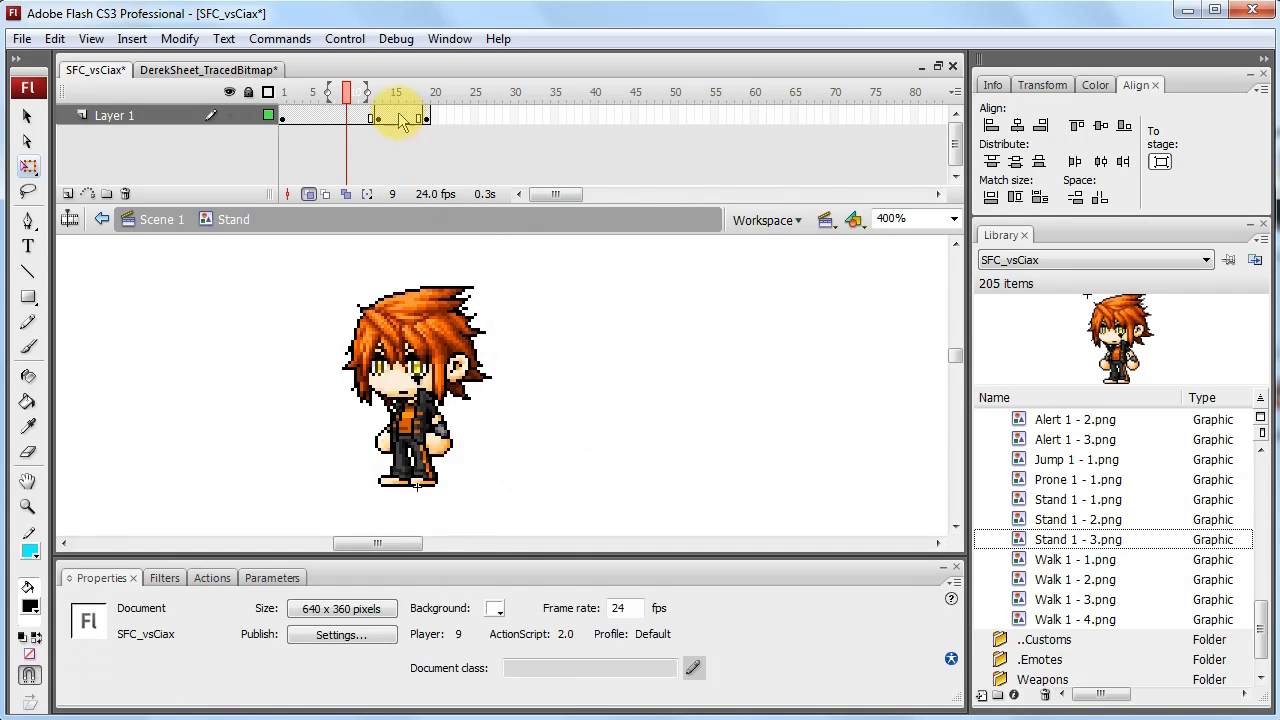
- Align the second and third sprites to the stage's horizontal center and bottom edge, matching the first sprite
{"action": "left_click", "coordinate": [396, 116]}
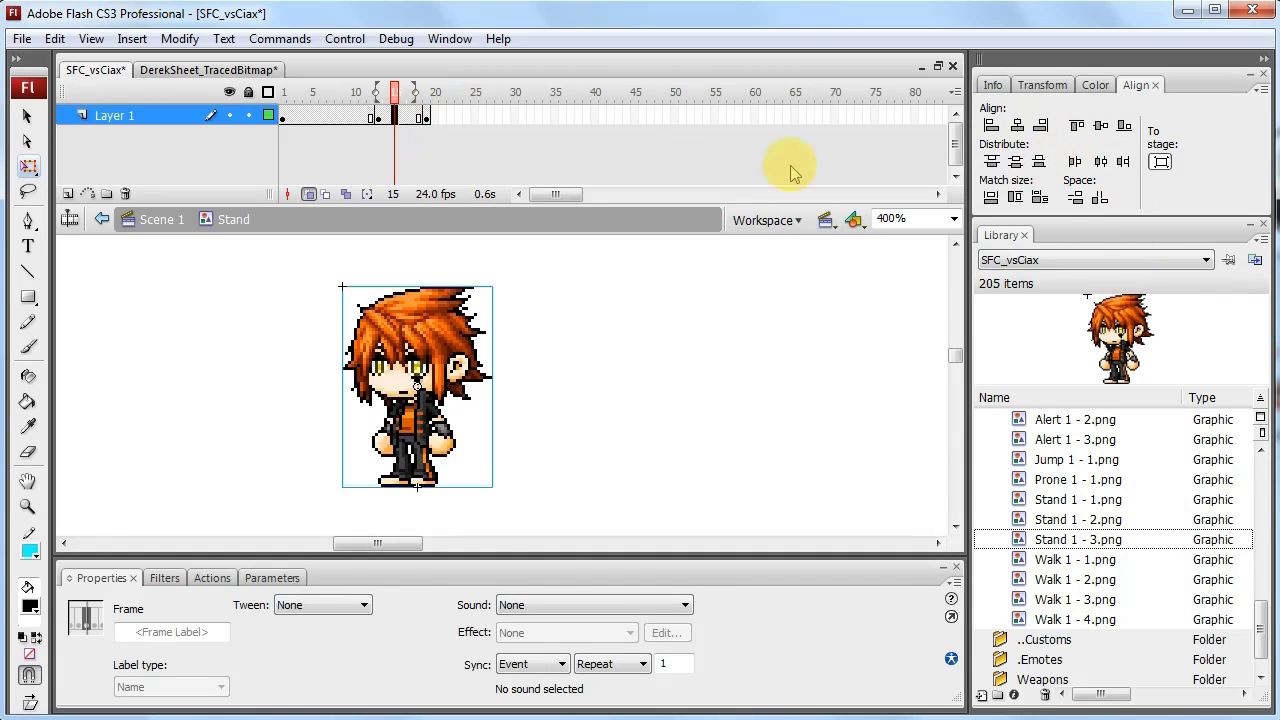
{"action": "left_click", "coordinate": [427, 116]}
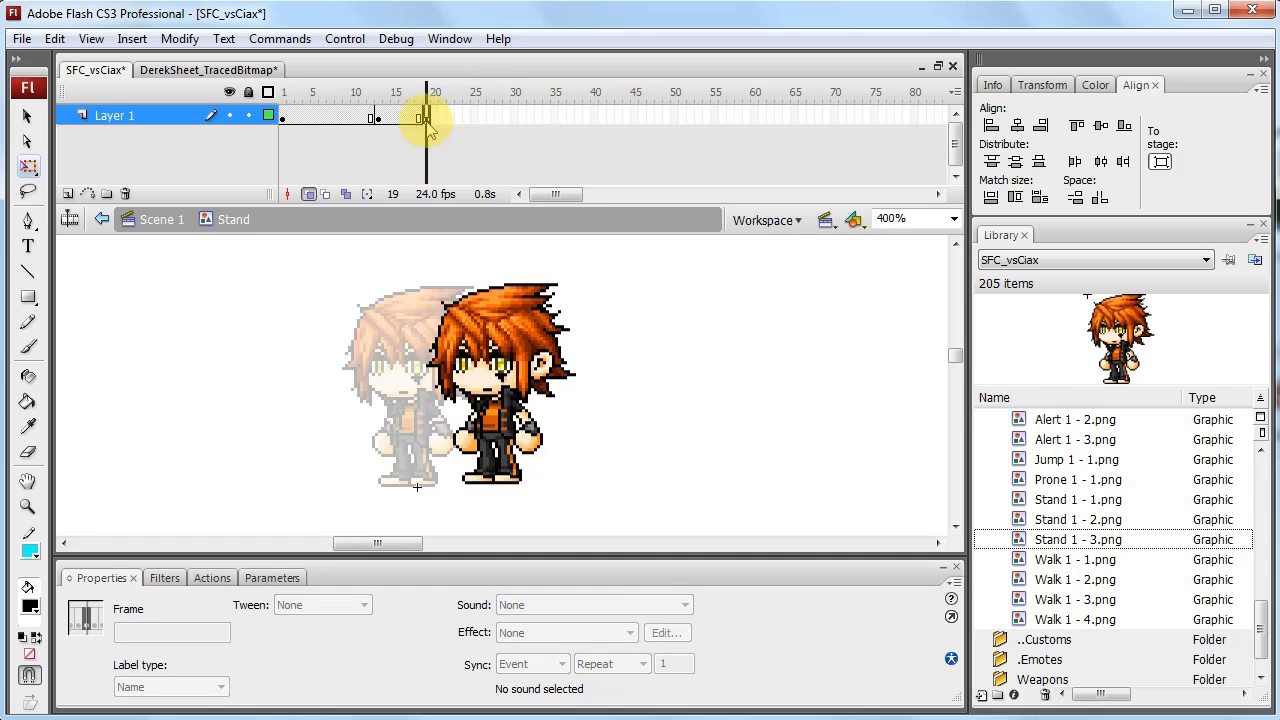
{"action": "left_click", "coordinate": [428, 115]}
{"action": "left_click", "coordinate": [1015, 126]}
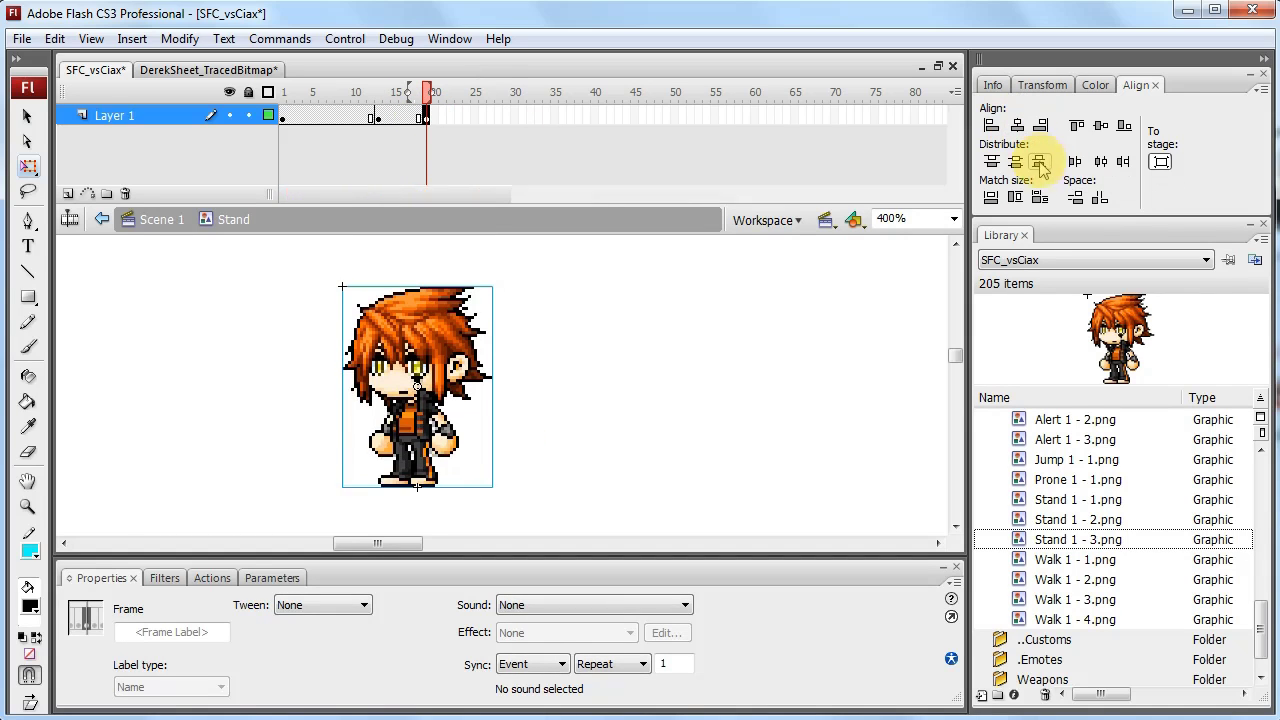
- Play back the aligned Stand animation to check its timing
{"action": "left_click", "coordinate": [689, 217]}
{"action": "key", "text": "Return"}
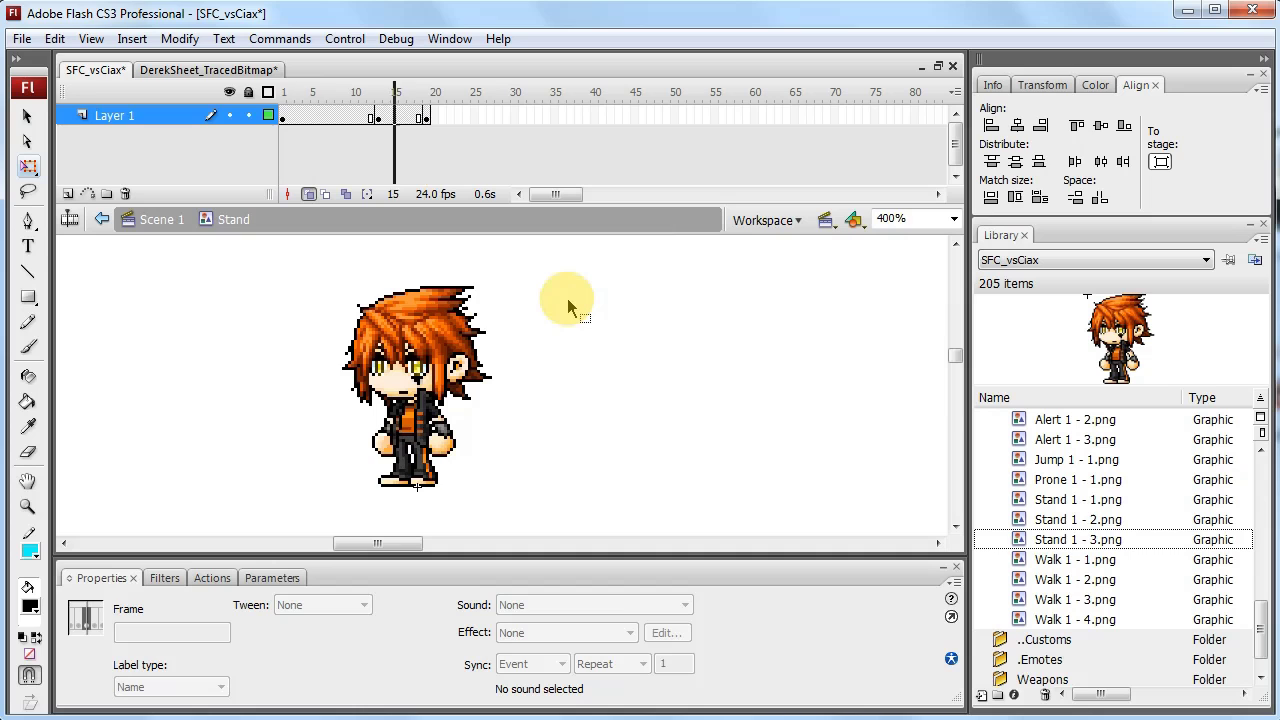
{"action": "key", "text": "Return"}
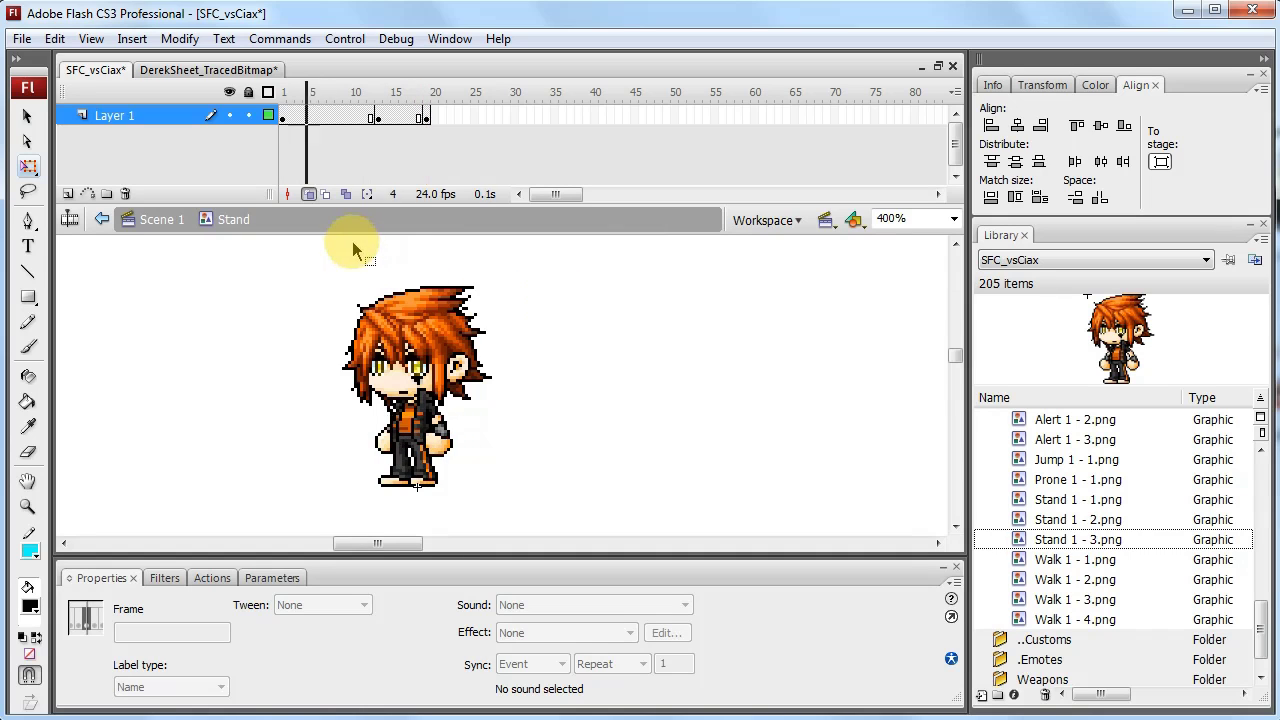
{"action": "left_click", "coordinate": [414, 116]}
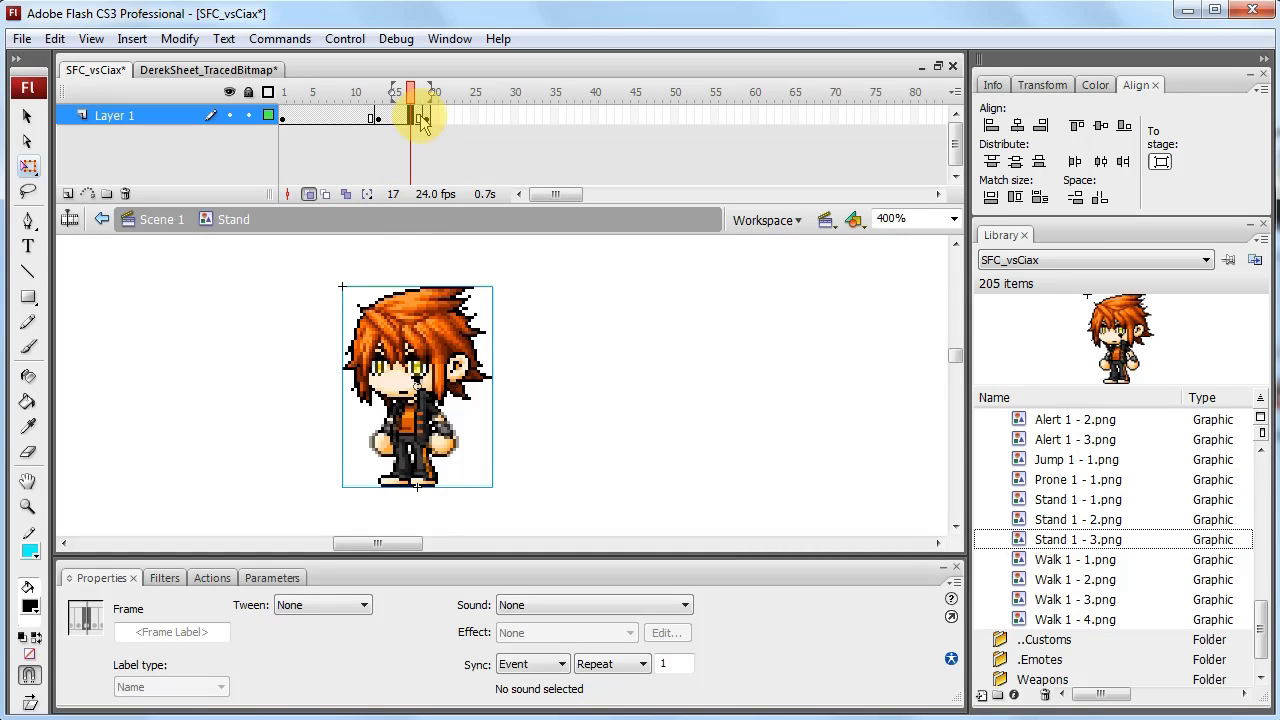
- Insert a frame after the frame 19 keyframe to extend the third sprite through frame 20
{"action": "left_click_drag", "start_coordinate": [402, 134], "coordinate": [427, 120]}
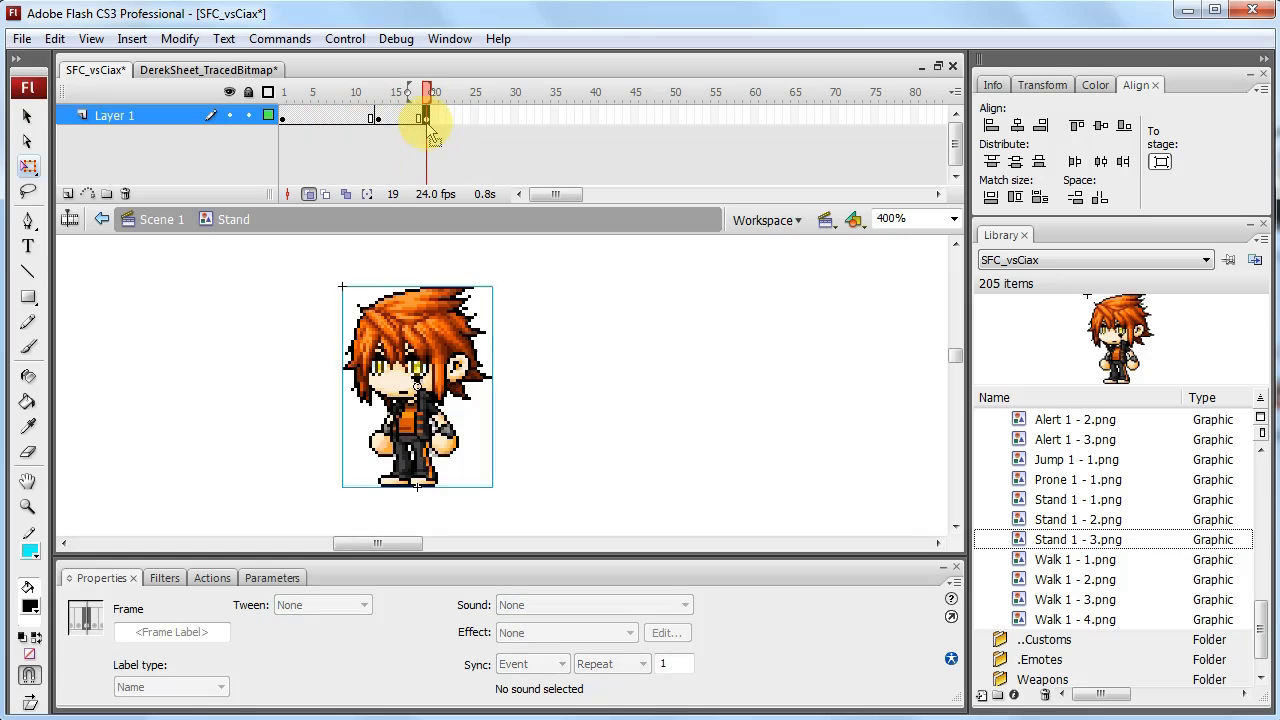
{"action": "right_click", "coordinate": [426, 120]}
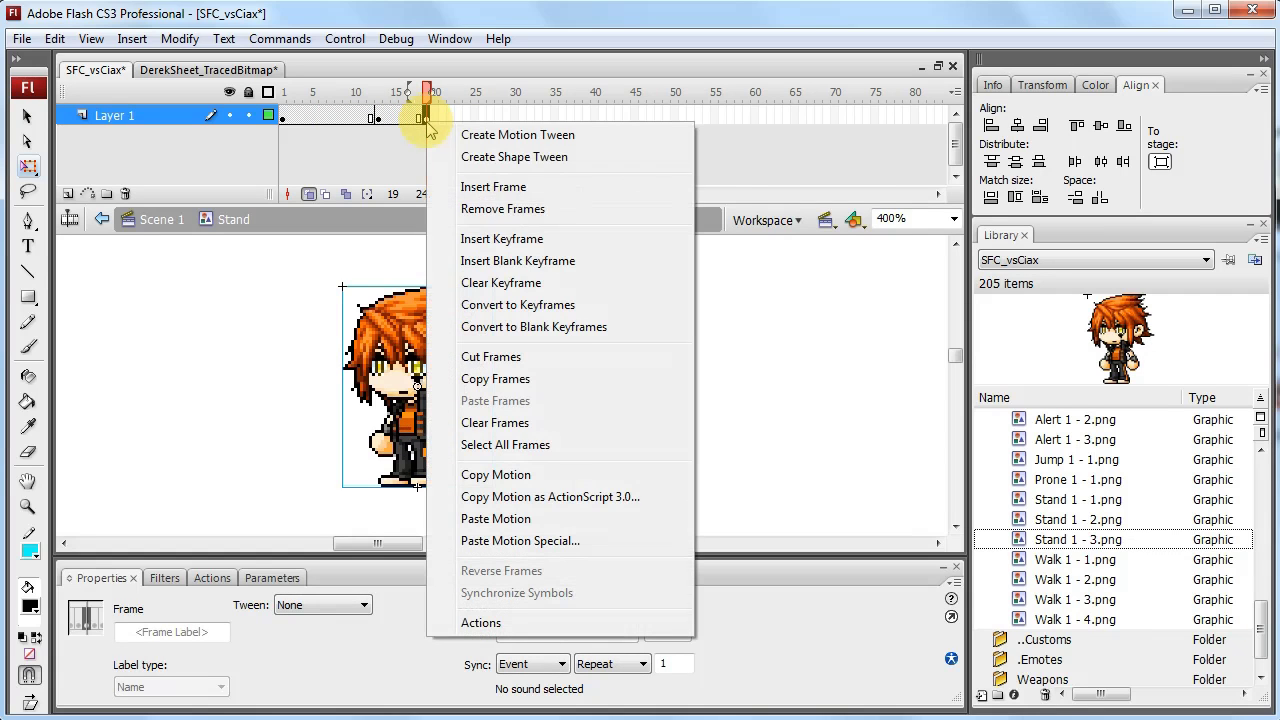
{"action": "left_click", "coordinate": [556, 189]}
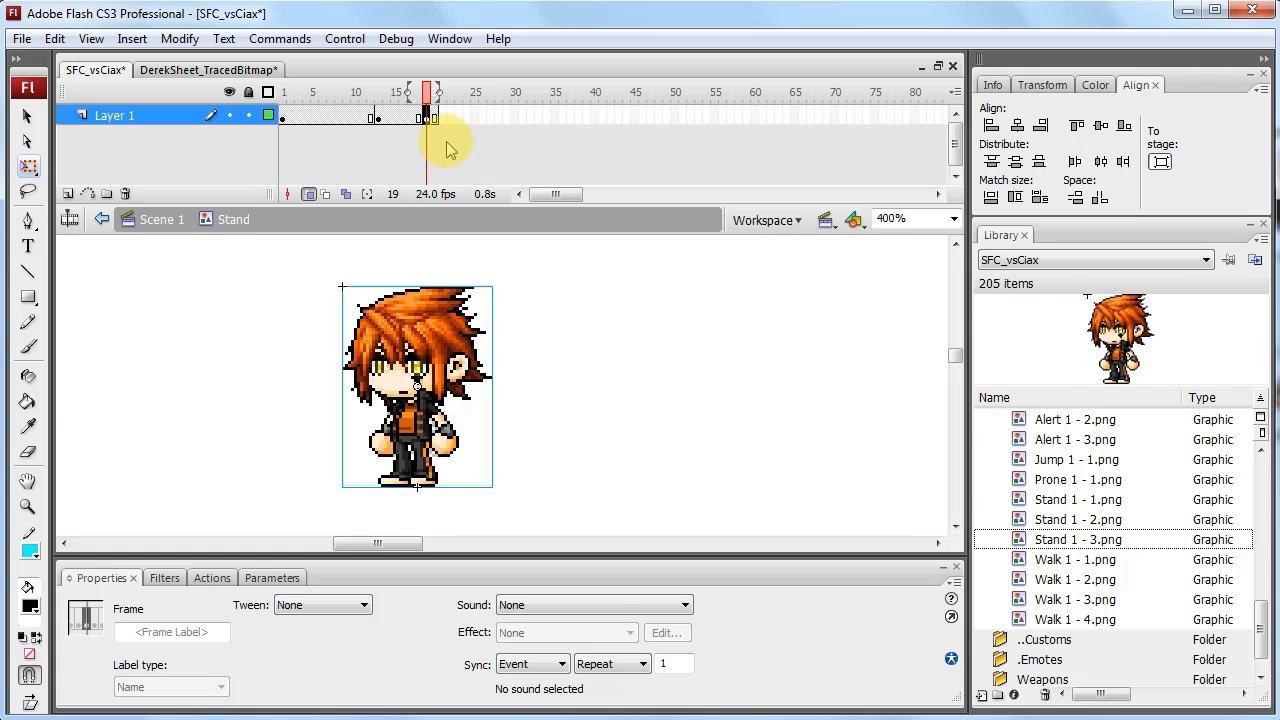
- Lengthen the second sprite's display by inserting frames at its keyframe on frame 13
{"action": "left_click", "coordinate": [378, 117]}
{"action": "key", "text": "F5"}
{"action": "key", "text": "F5"}
{"action": "key", "text": "F5"}
{"action": "key", "text": "F5"}
- Insert frames into the first sprite's span to extend its display through frame 16
{"action": "left_click", "coordinate": [338, 116]}
{"action": "key", "text": "F5"}
{"action": "key", "text": "F5"}
{"action": "key", "text": "F5"}
{"action": "key", "text": "F5"}
- Insert more frames into the second sprite's span to extend its display through frame 32
{"action": "left_click", "coordinate": [479, 117]}
{"action": "key", "text": "F5"}
{"action": "key", "text": "F5"}
{"action": "key", "text": "F5"}
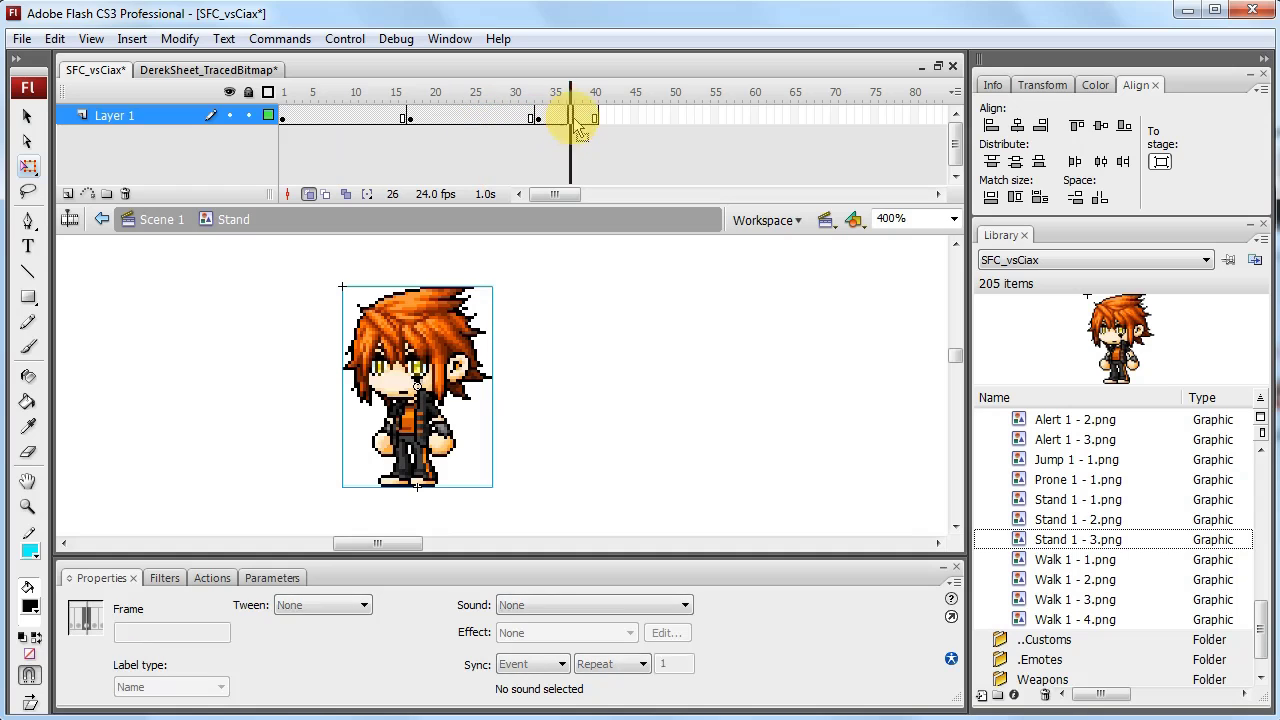
- Insert frames into the second and third sprites' spans so that each one displays for 20 frames
{"action": "left_click", "coordinate": [571, 117]}
{"action": "left_click", "coordinate": [466, 117]}
{"action": "key", "text": "F5"}
{"action": "key", "text": "F5"}
{"action": "key", "text": "F5"}
{"action": "left_click", "coordinate": [607, 117]}
{"action": "key", "text": "F5"}
{"action": "key", "text": "F5"}
{"action": "key", "text": "F5"}
{"action": "key", "text": "F5"}
- Insert frames into the first sprite's span to extend its display through frame 24
{"action": "left_click", "coordinate": [362, 117]}
{"action": "key", "text": "F5"}
{"action": "key", "text": "F5"}
{"action": "key", "text": "F5"}
{"action": "key", "text": "F5"}
{"action": "key", "text": "F5"}
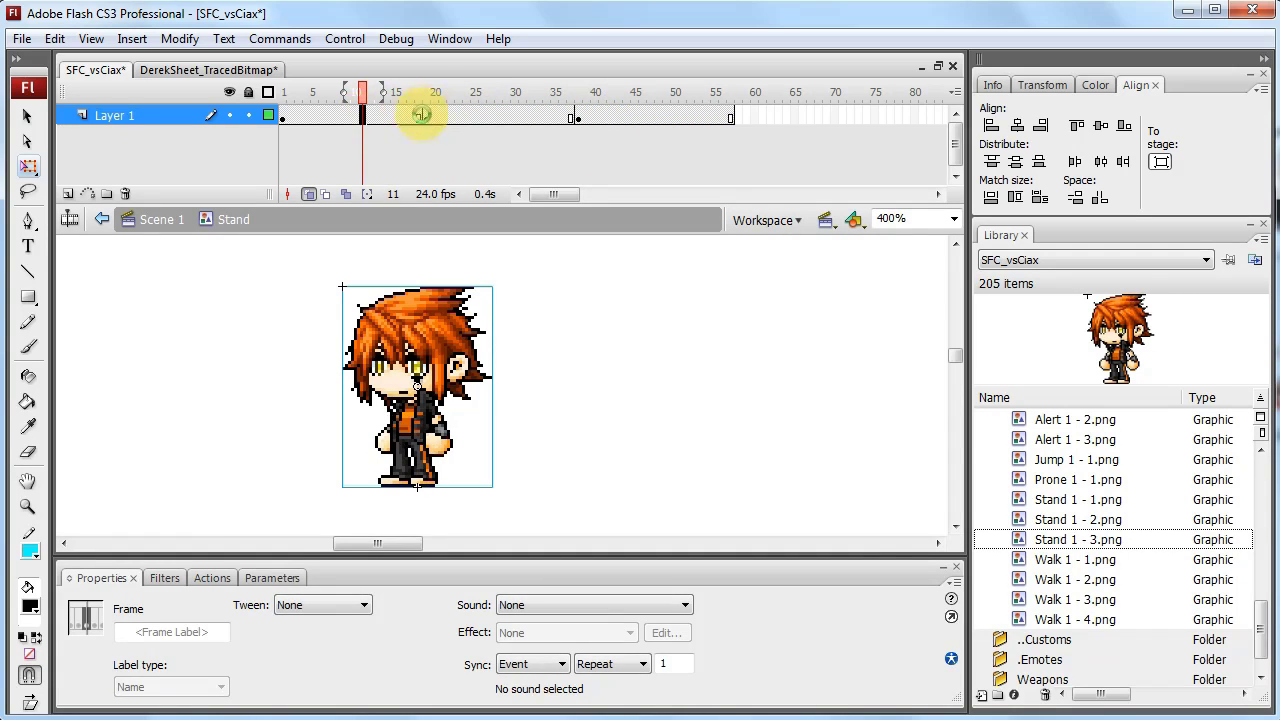
{"action": "left_click", "coordinate": [481, 117]}
{"action": "left_click", "coordinate": [400, 117]}
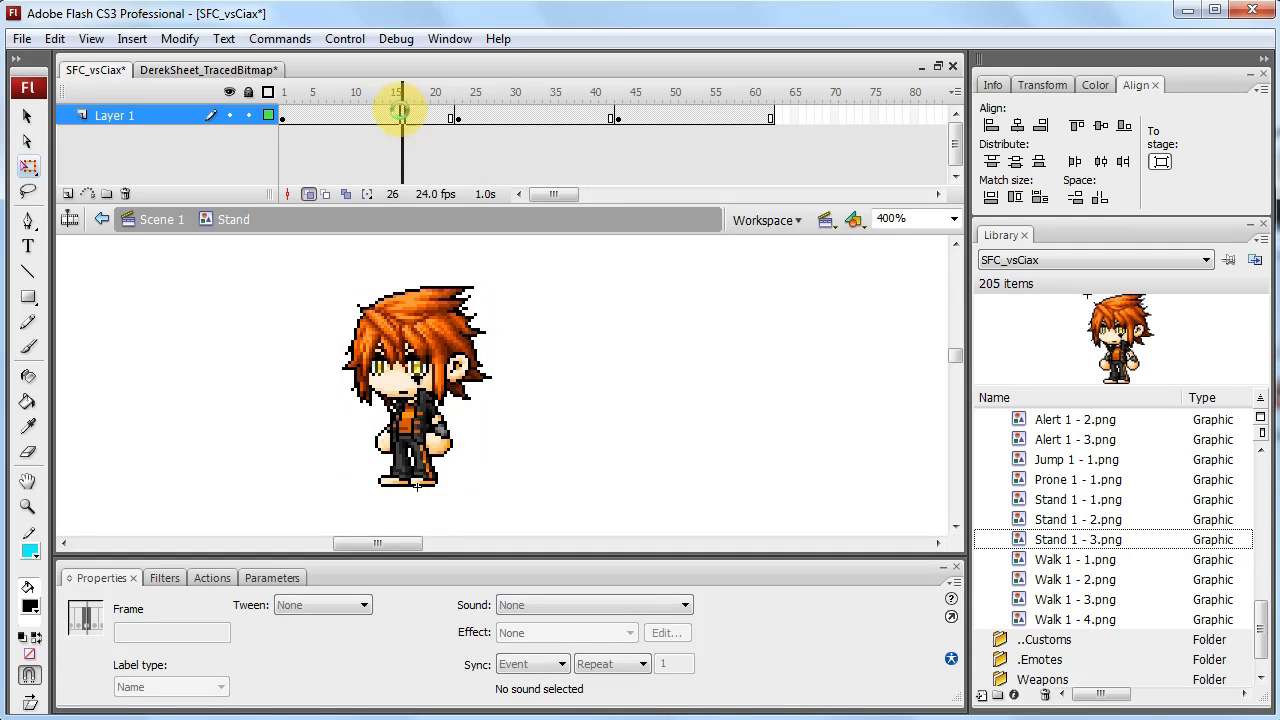
{"action": "key", "text": "F5"}
{"action": "key", "text": "F5"}
- Lengthen the second and third sprites' spans so they end at frames 46 and 67
{"action": "left_click", "coordinate": [614, 117]}
{"action": "key", "text": "F5"}
{"action": "left_click", "coordinate": [706, 117]}
{"action": "key", "text": "F5"}
{"action": "left_click", "coordinate": [571, 117]}
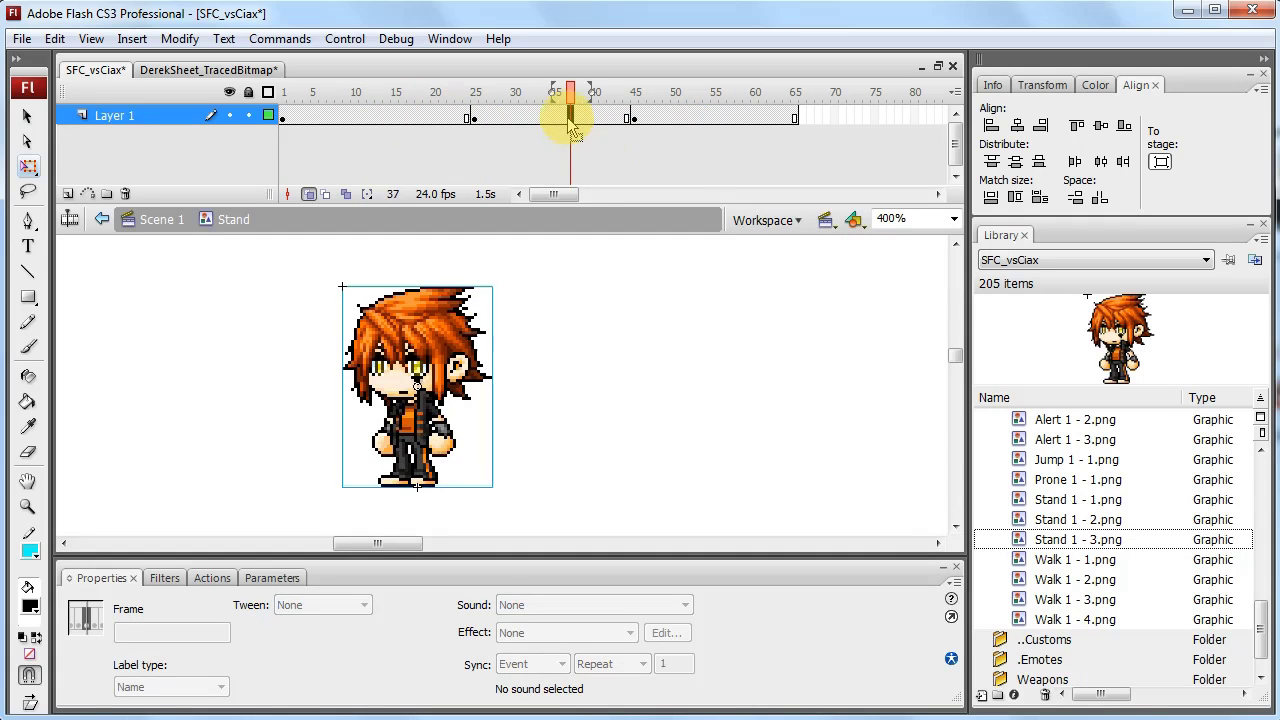
{"action": "key", "text": "F5"}
{"action": "key", "text": "F5"}
{"action": "left_click_drag", "start_coordinate": [298, 110], "coordinate": [286, 104]}
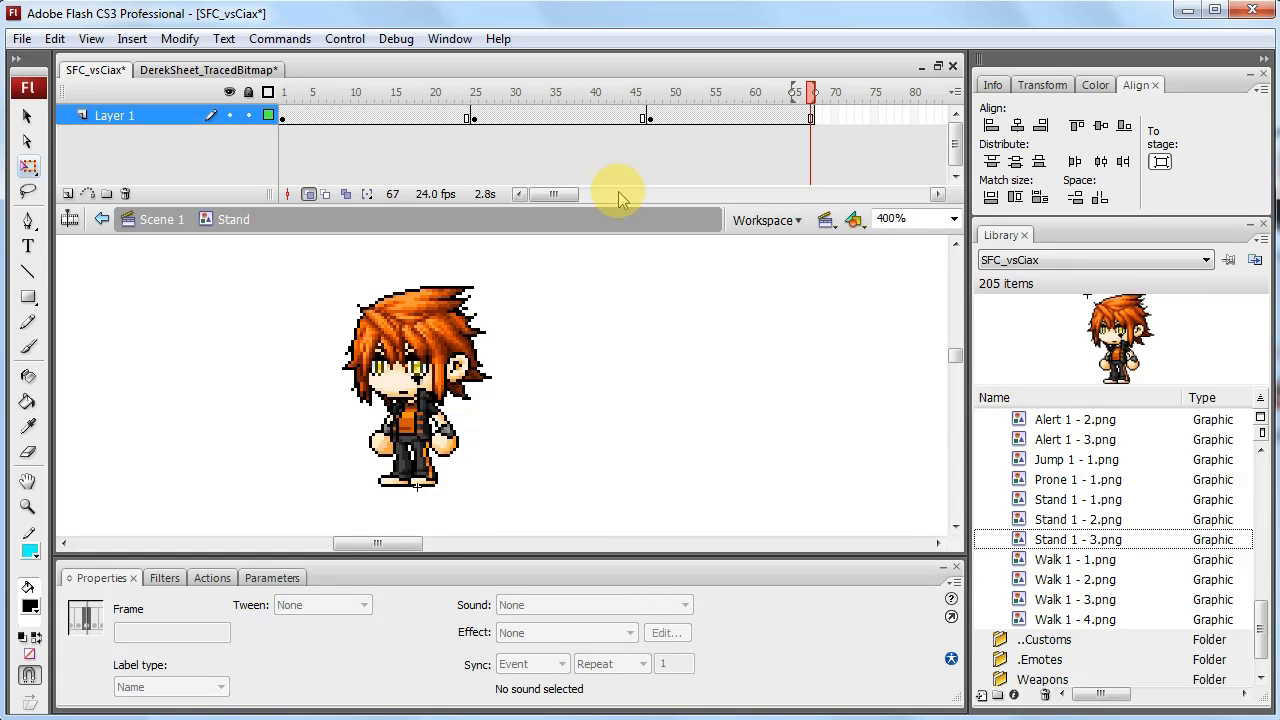
- Copy the second sprite's frames 25 to 46 and paste them at frame 68 after the third sprite
{"action": "left_click_drag", "start_coordinate": [473, 120], "coordinate": [640, 118]}
{"action": "right_click", "coordinate": [632, 118]}
{"action": "left_click", "coordinate": [760, 374]}
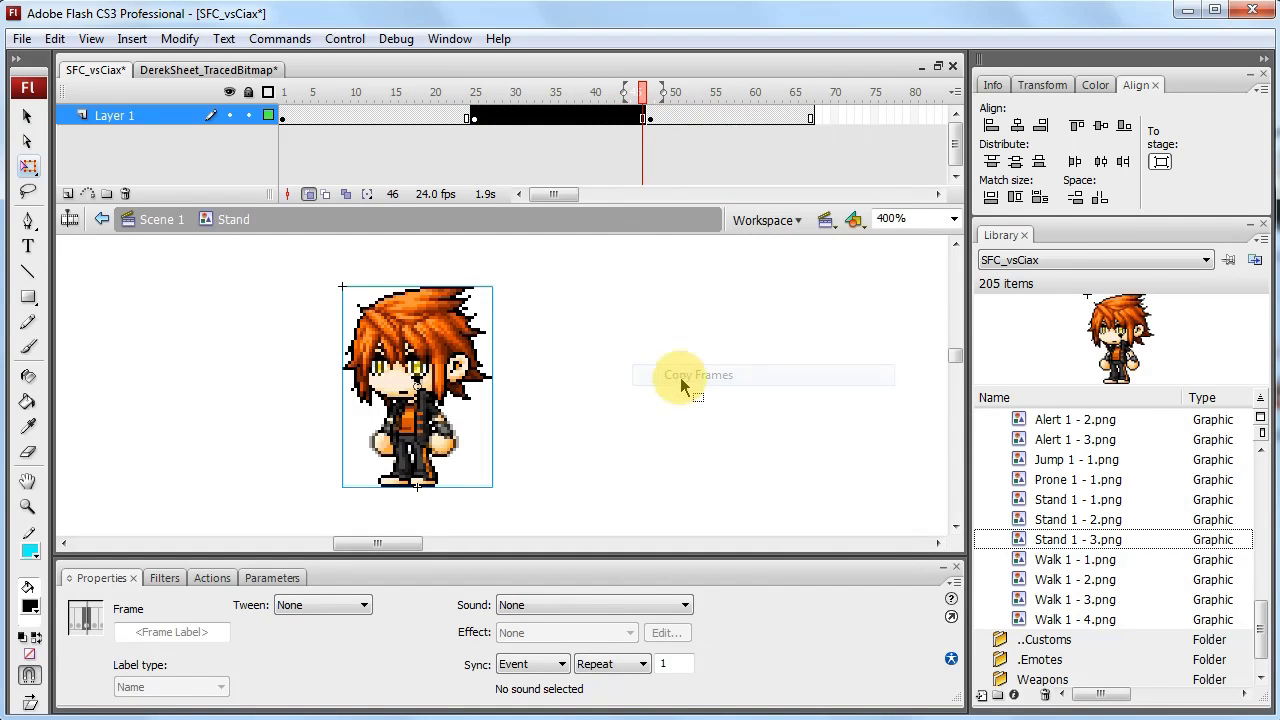
{"action": "left_click", "coordinate": [818, 118]}
{"action": "right_click", "coordinate": [822, 122]}
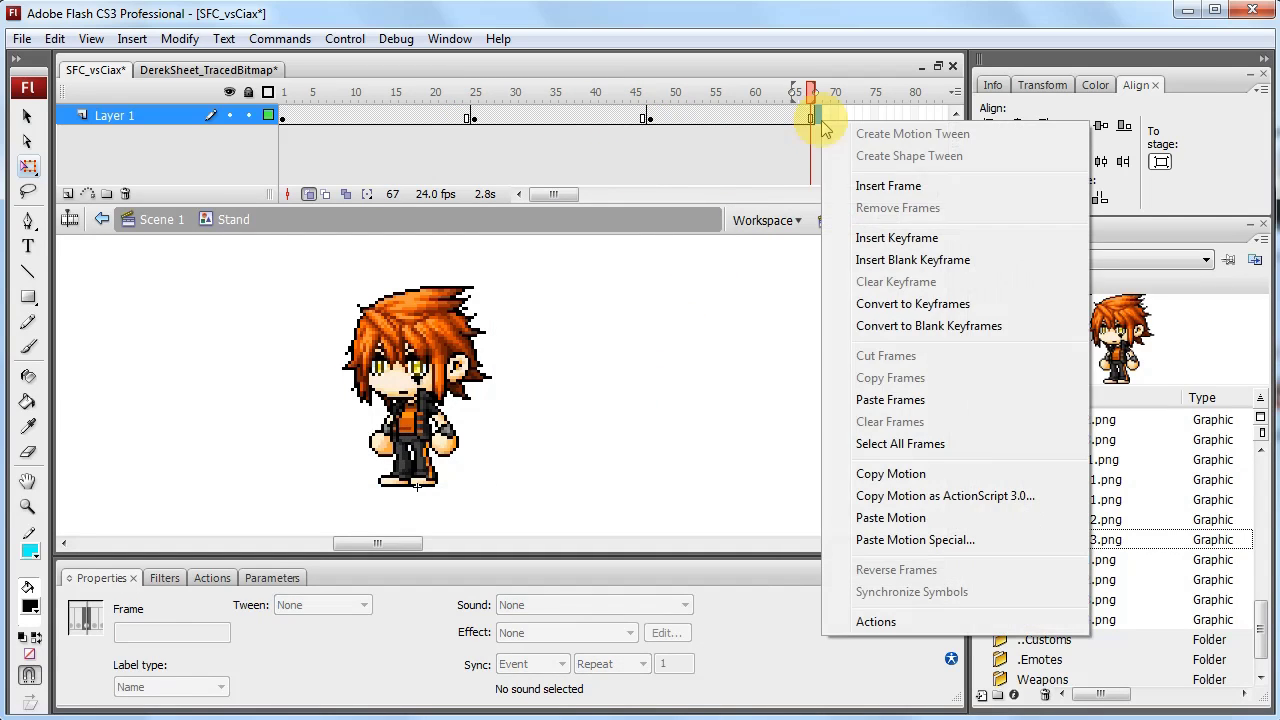
{"action": "left_click", "coordinate": [893, 402]}
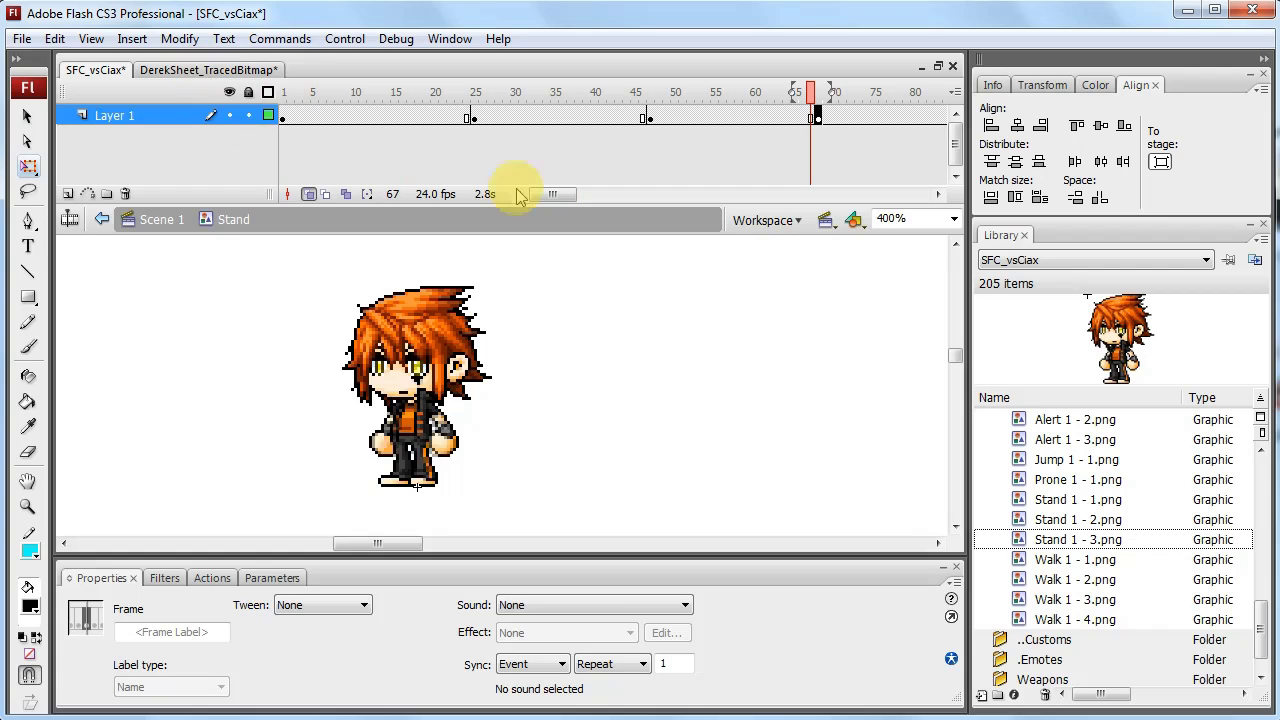
{"action": "left_click", "coordinate": [287, 92]}
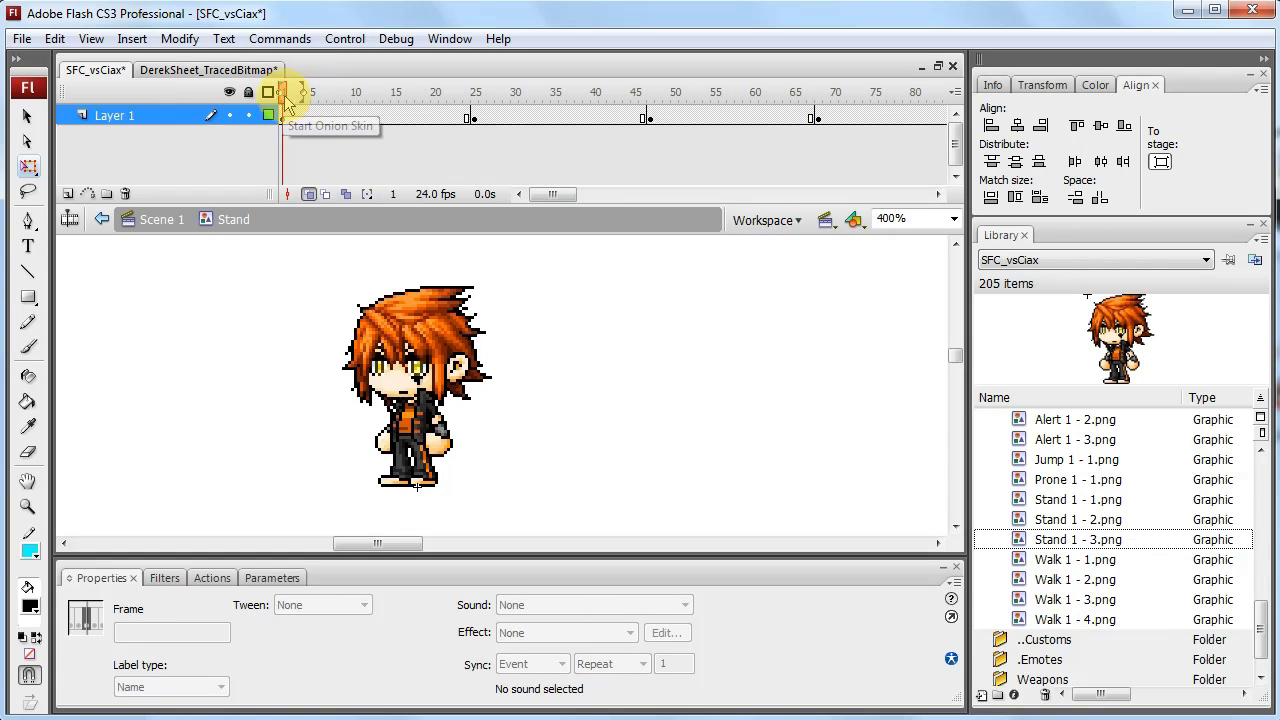
{"action": "left_click_drag", "start_coordinate": [428, 97], "coordinate": [707, 121]}
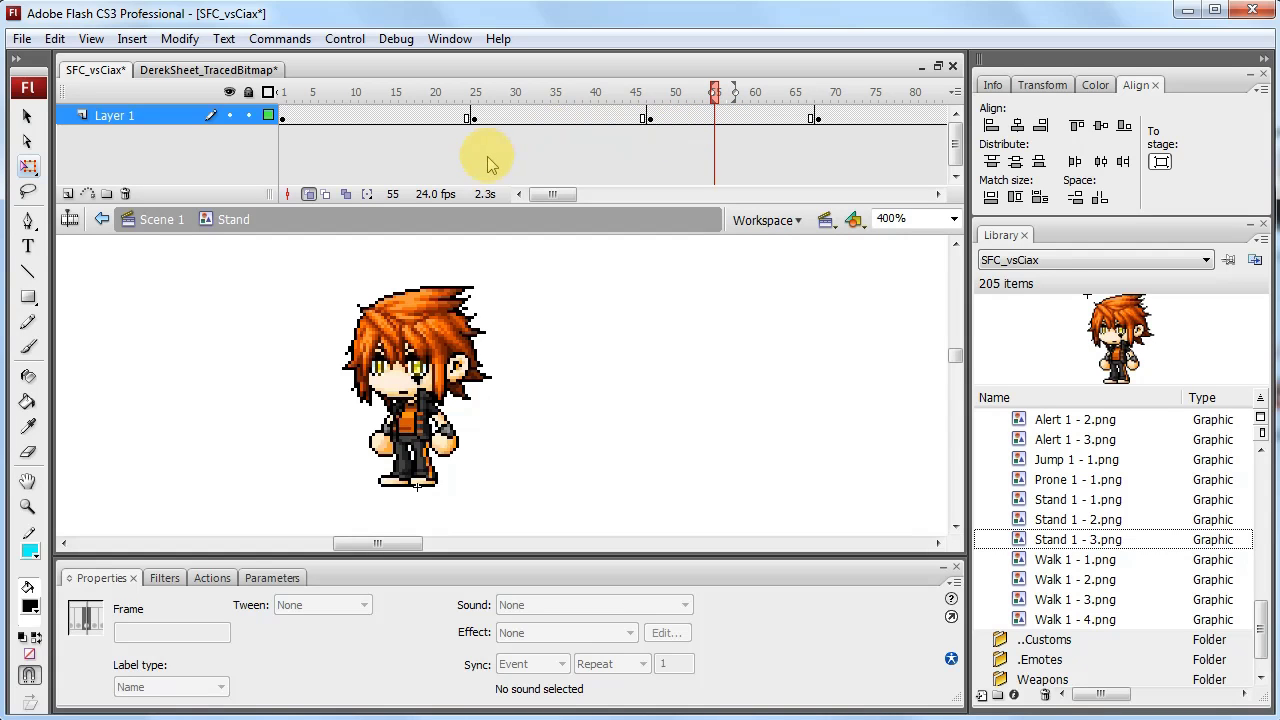
- Remove the frames pasted after the third sprite so the animation ends at frame 67
{"action": "left_click_drag", "start_coordinate": [820, 115], "coordinate": [725, 100]}
{"action": "right_click", "coordinate": [742, 117]}
{"action": "left_click", "coordinate": [790, 208]}
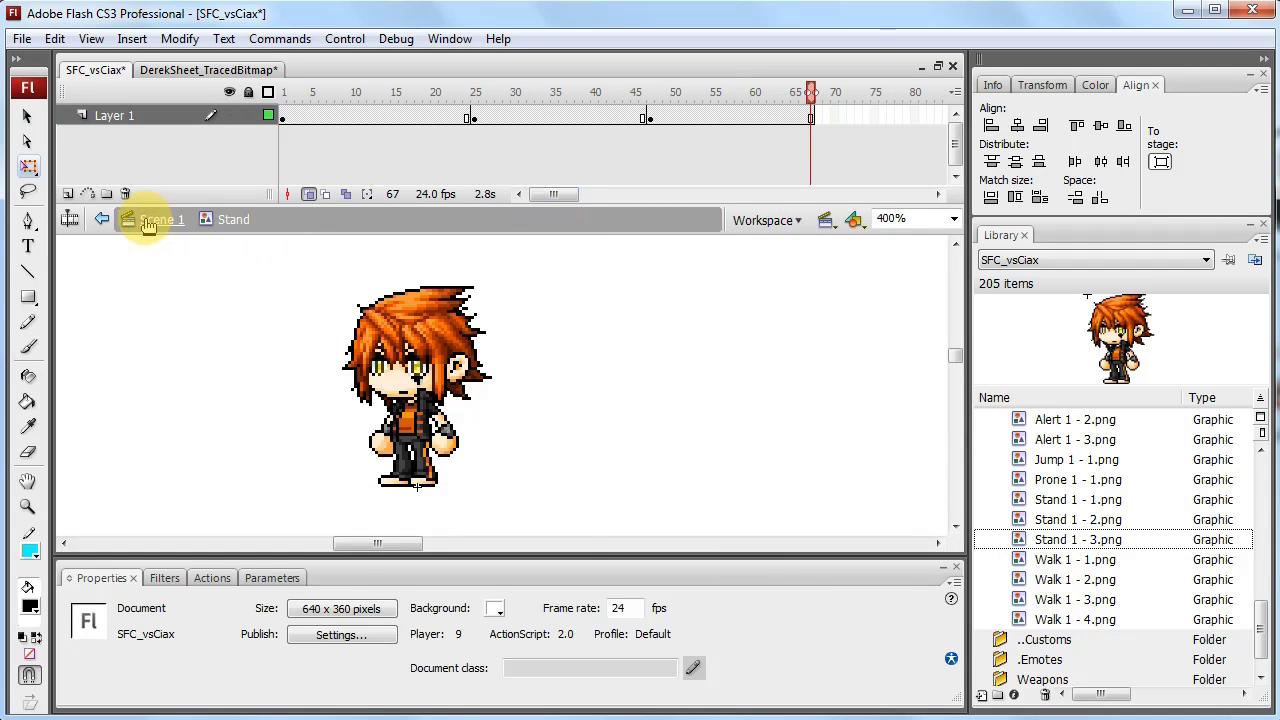
- Return to Scene 1 and place the Stand graphic symbol from the library on the stage
{"action": "left_click", "coordinate": [145, 219]}
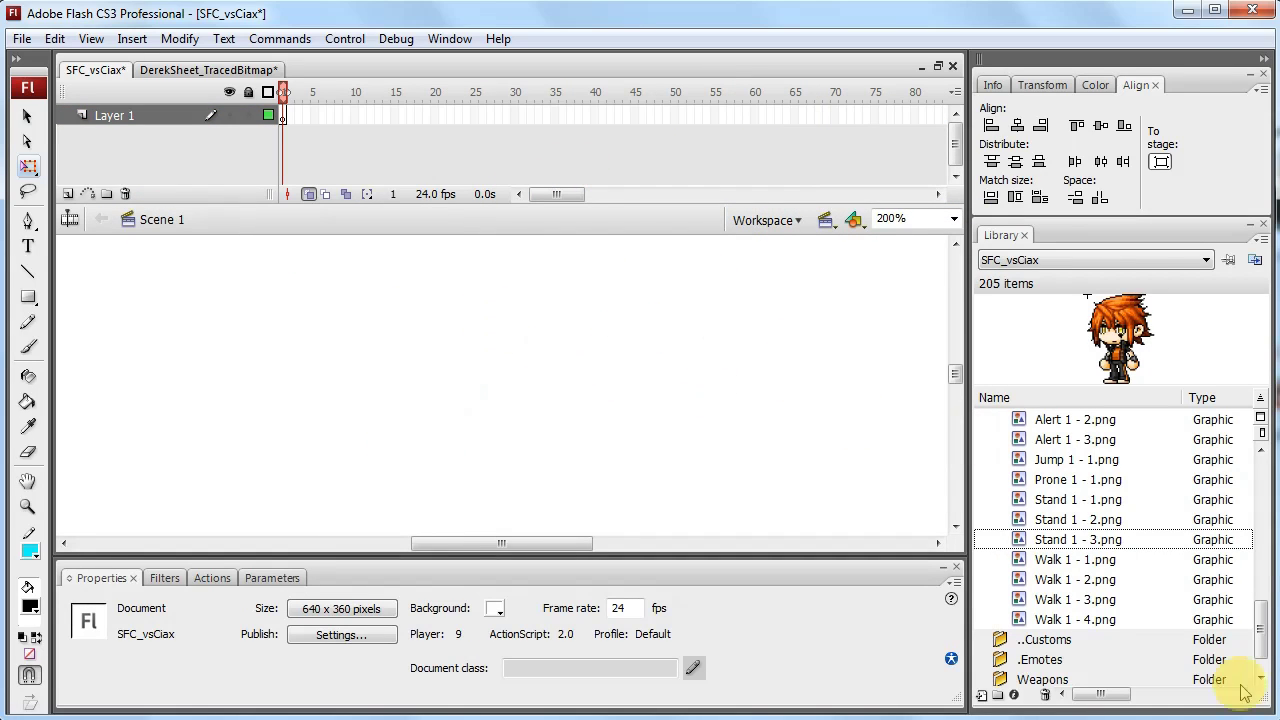
{"action": "scroll", "coordinate": [1255, 670], "scroll_direction": "down", "scroll_amount": 2}
{"action": "left_click", "coordinate": [1035, 659]}
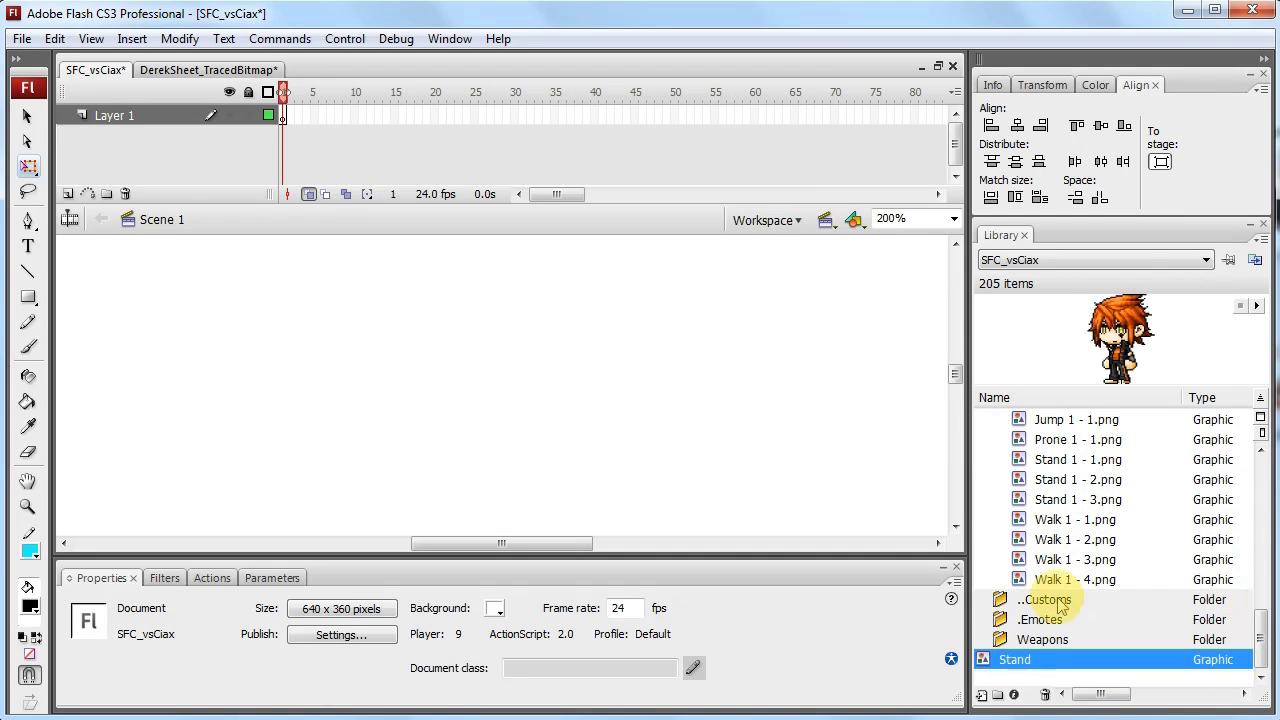
{"action": "left_click_drag", "start_coordinate": [1115, 335], "coordinate": [497, 390]}
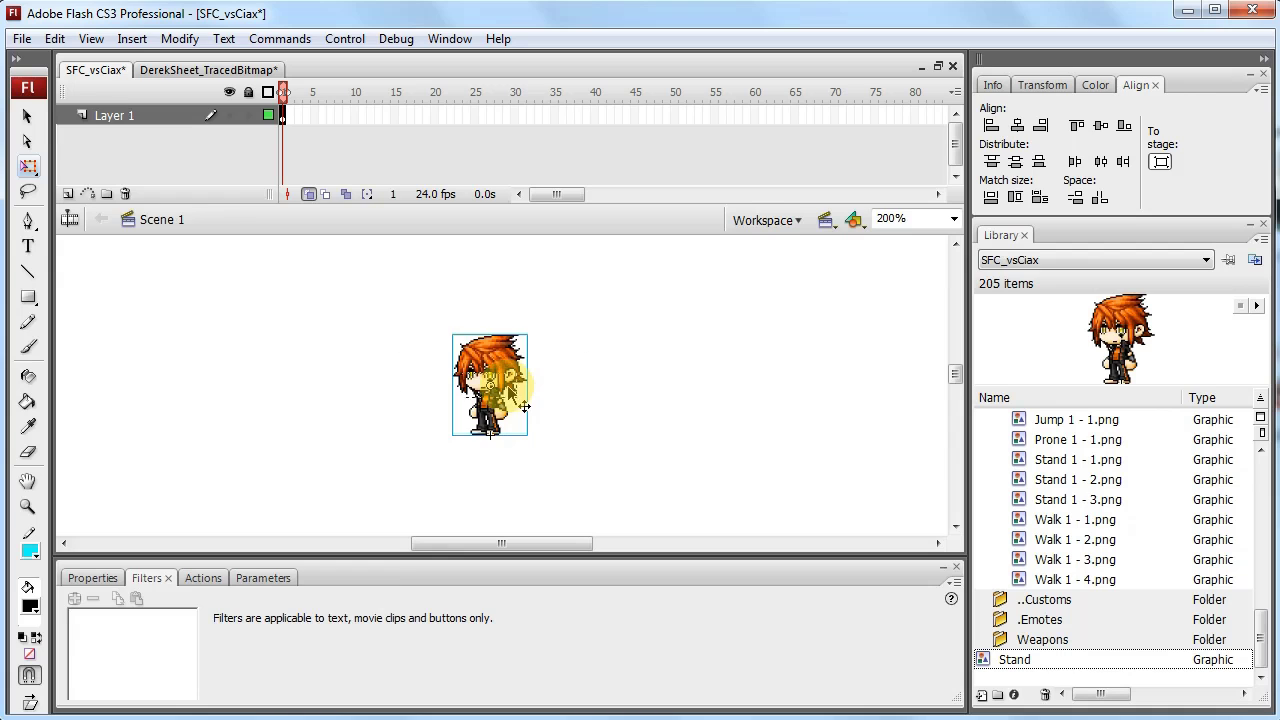
- Check the Stand symbol's last frame and extend Scene 1's Layer 1 through frame 68
{"action": "double_click", "coordinate": [517, 397]}
{"action": "left_click", "coordinate": [811, 117]}
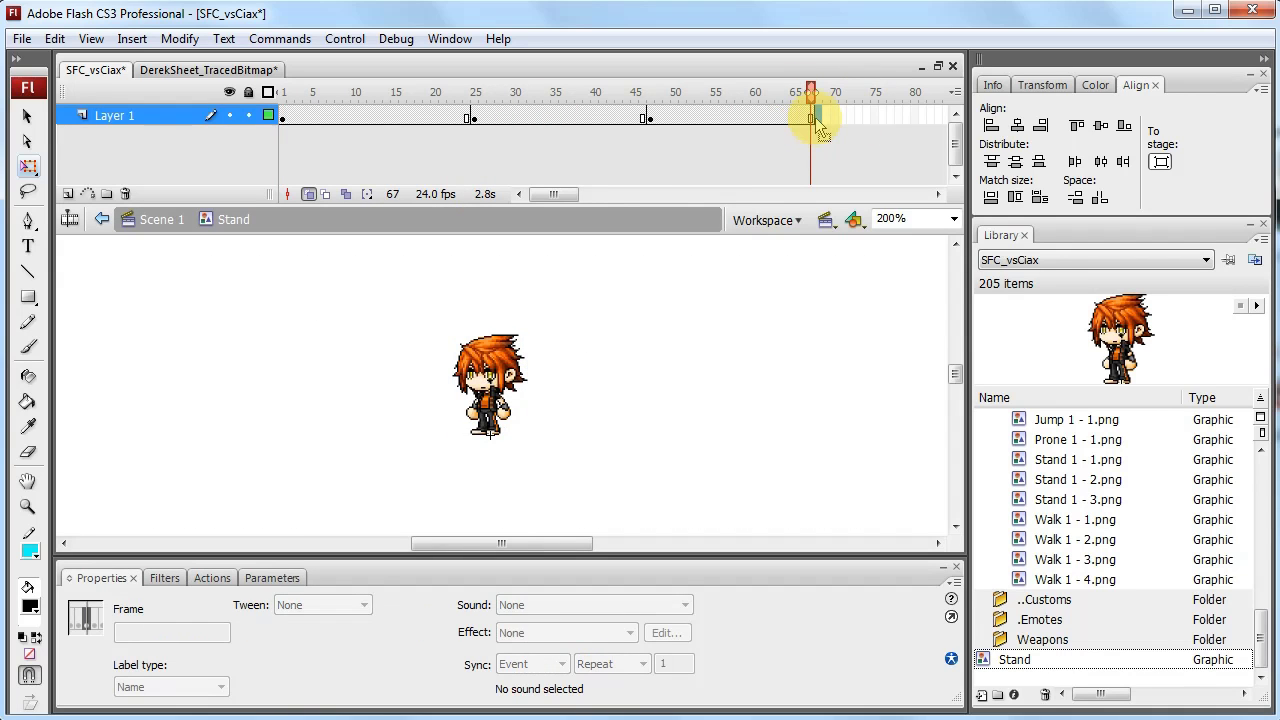
{"action": "double_click", "coordinate": [613, 347]}
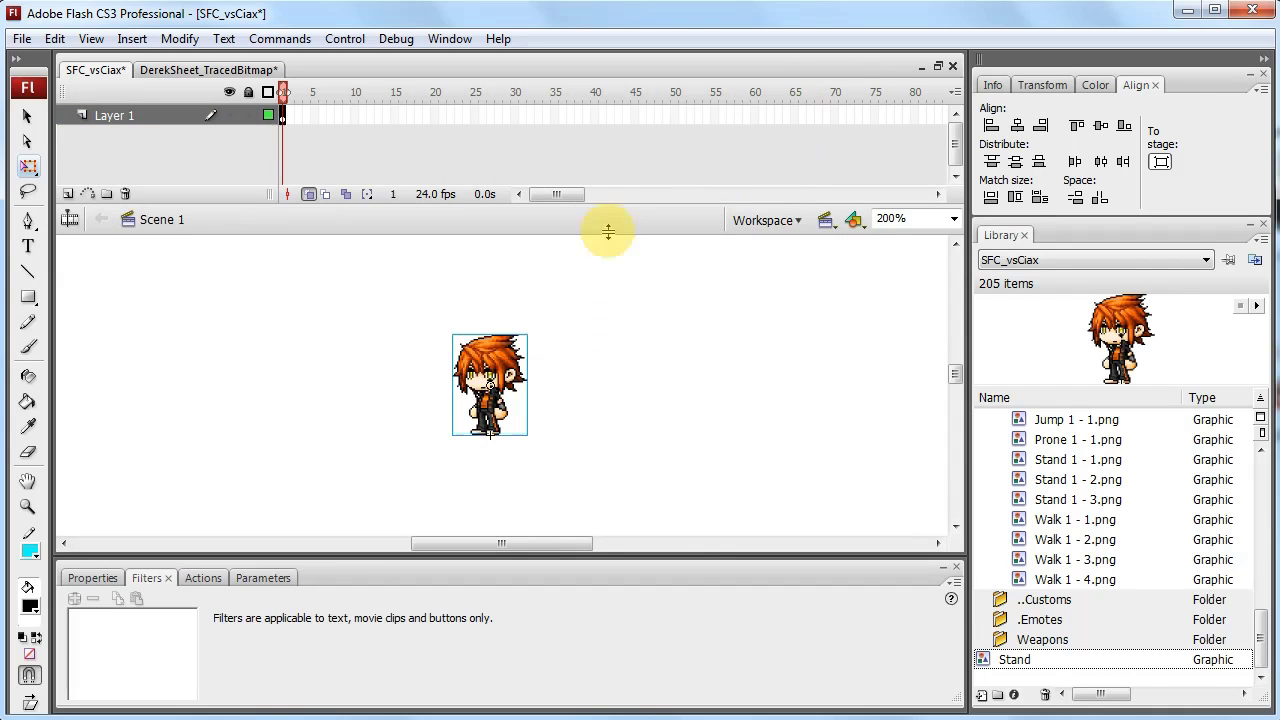
{"action": "left_click", "coordinate": [777, 124]}
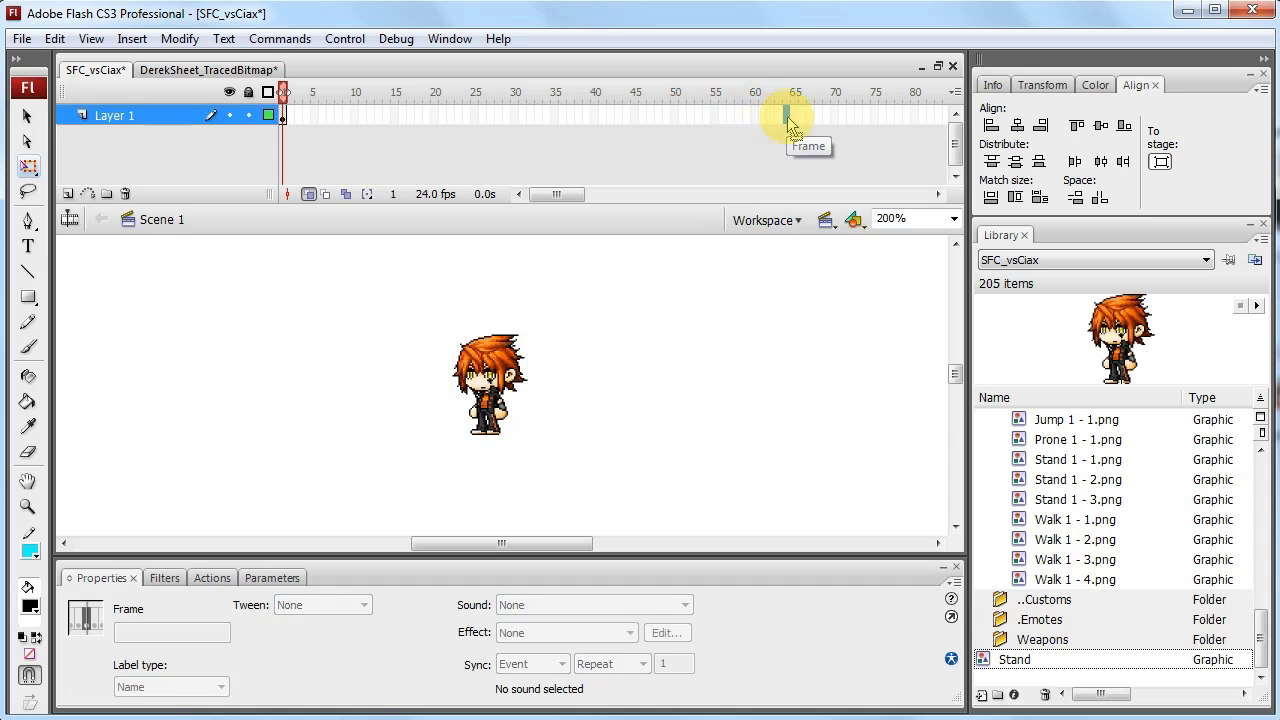
{"action": "left_click", "coordinate": [819, 118]}
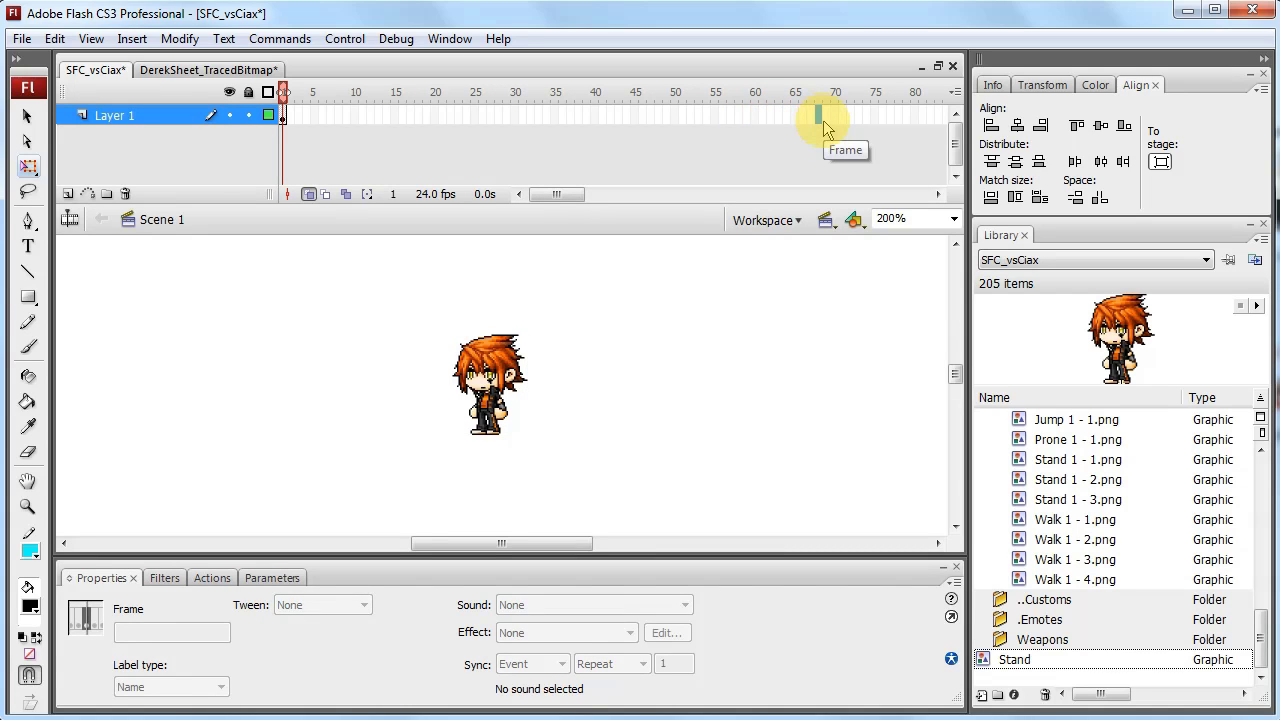
{"action": "key", "text": "F5"}
{"action": "left_click_drag", "start_coordinate": [280, 92], "coordinate": [820, 96]}
{"action": "left_click", "coordinate": [688, 384]}
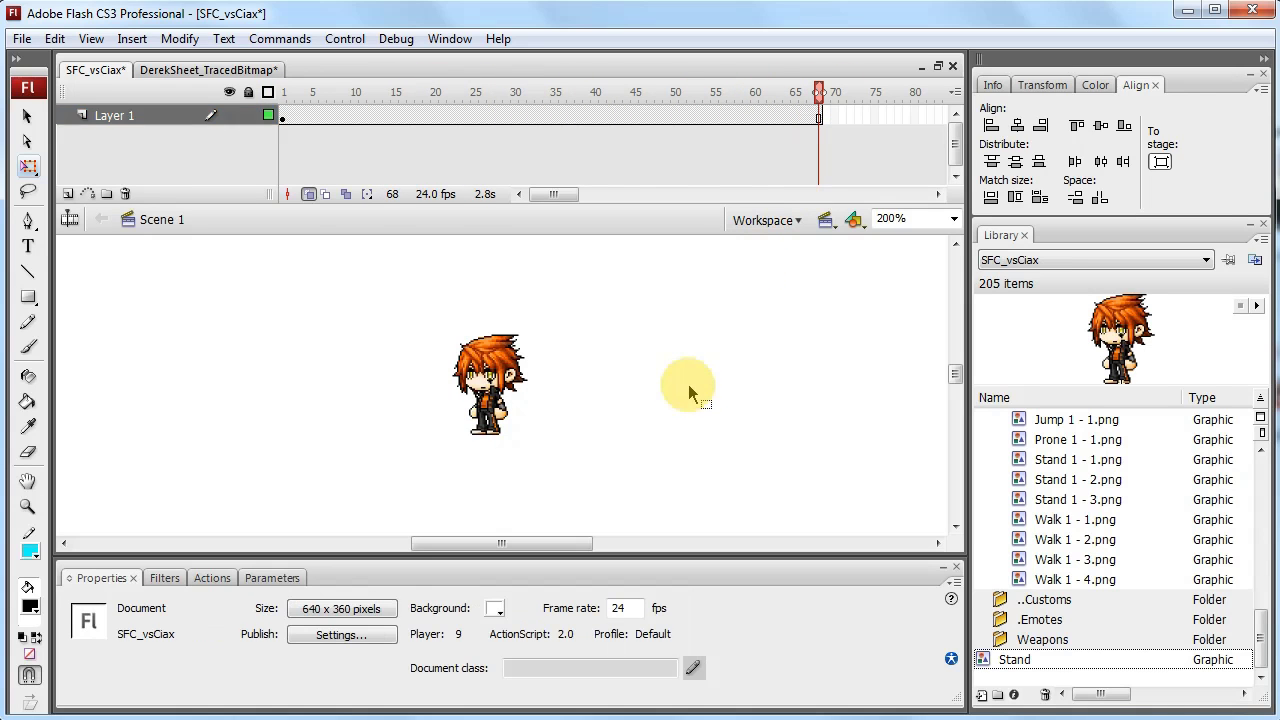
- Test the movie and zoom in on the character to examine the standing animation's playback
{"action": "key", "text": "ctrl+Return"}
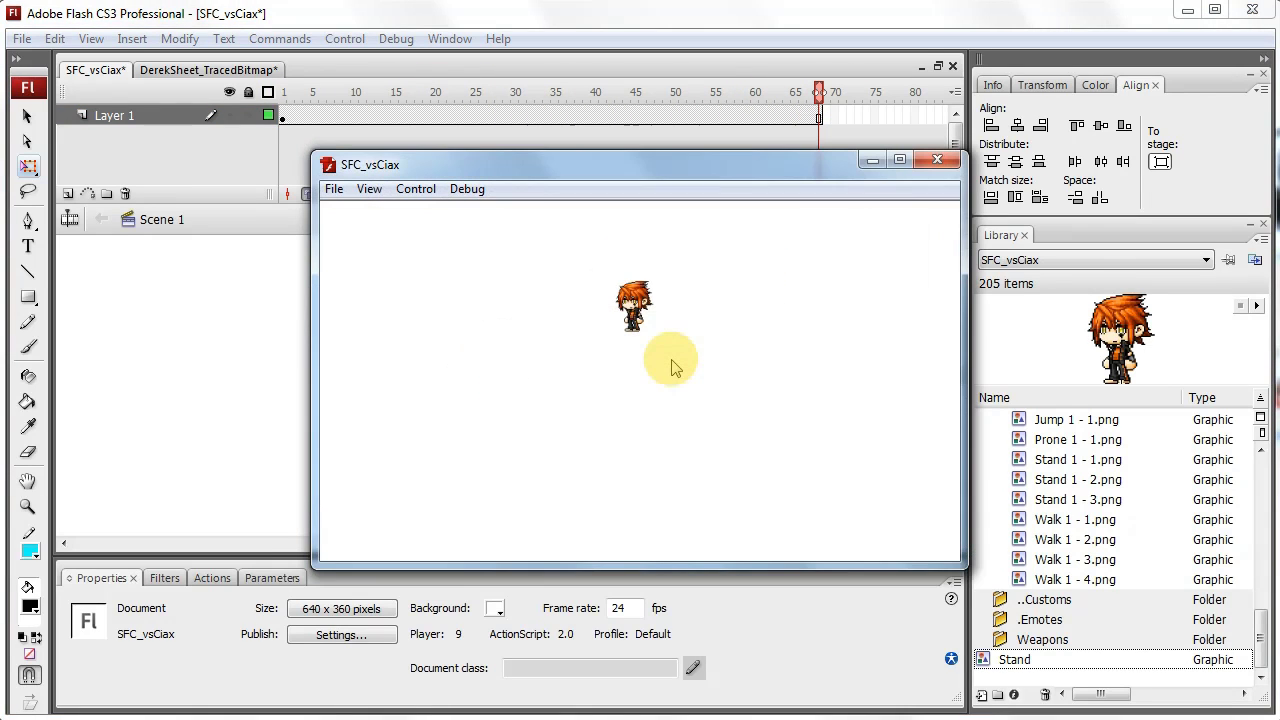
{"action": "right_click", "coordinate": [666, 326]}
{"action": "left_click", "coordinate": [690, 334]}
{"action": "right_click", "coordinate": [562, 340]}
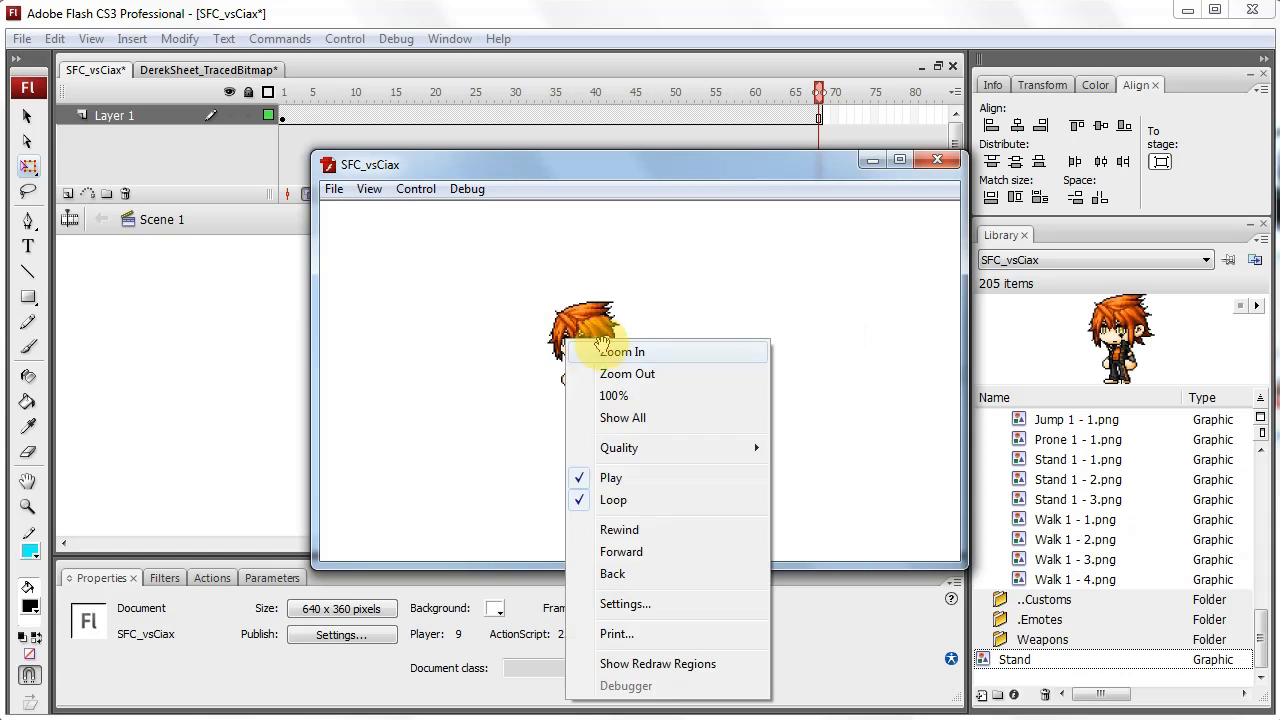
{"action": "left_click", "coordinate": [590, 349]}
{"action": "left_click_drag", "start_coordinate": [714, 414], "coordinate": [674, 397]}
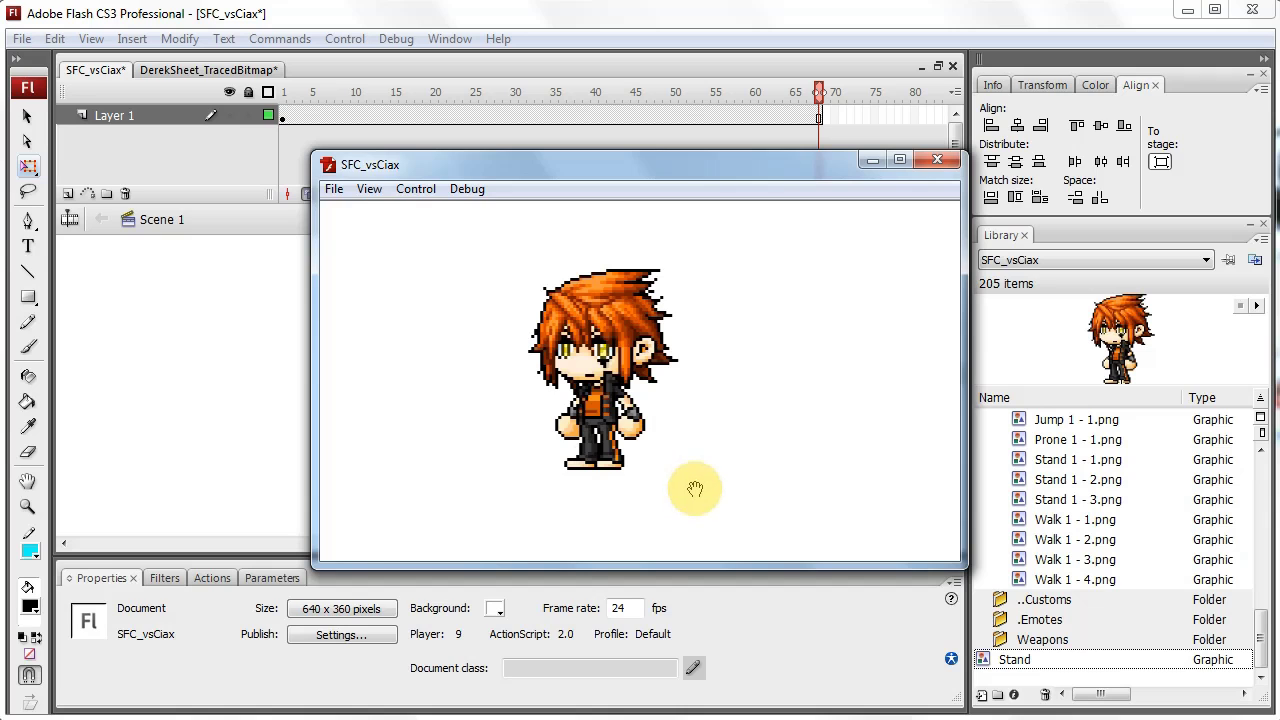
{"action": "left_click", "coordinate": [607, 440]}
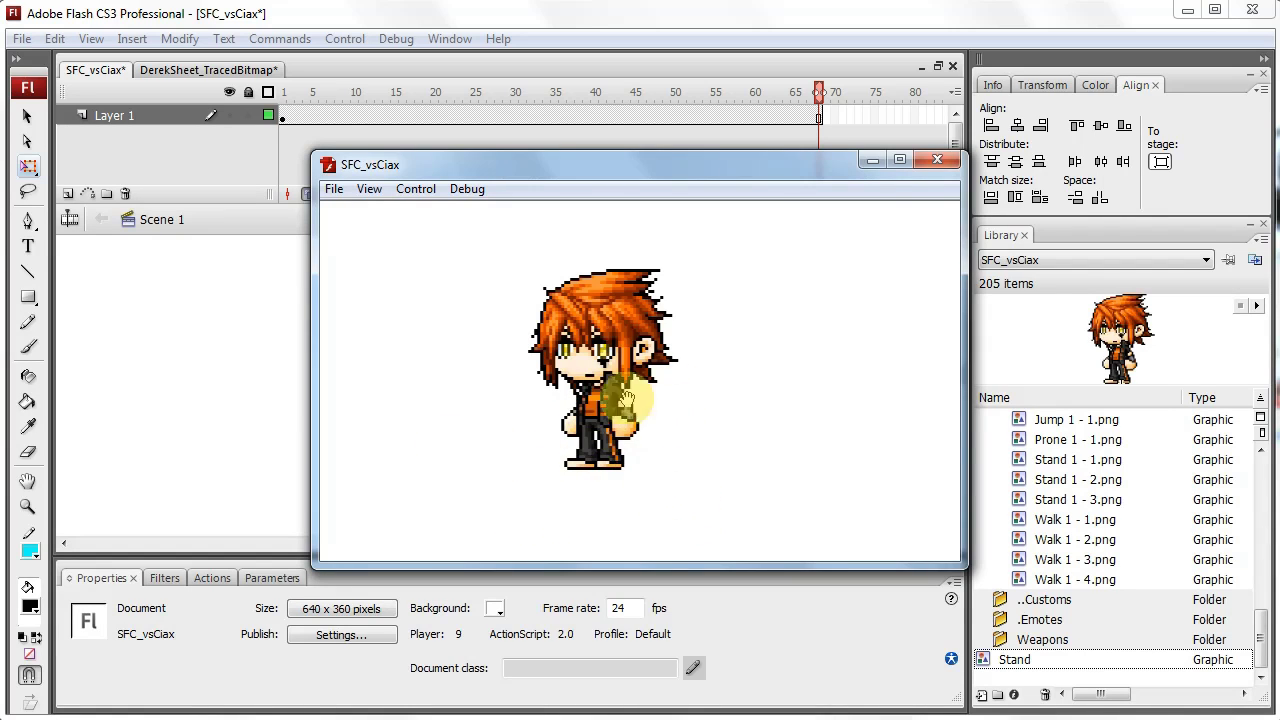
{"action": "left_click", "coordinate": [937, 162]}
- In the Stand symbol, duplicate the second sprite's frames 25 to 46 at frame 68 to follow the third sprite
{"action": "left_click", "coordinate": [500, 375]}
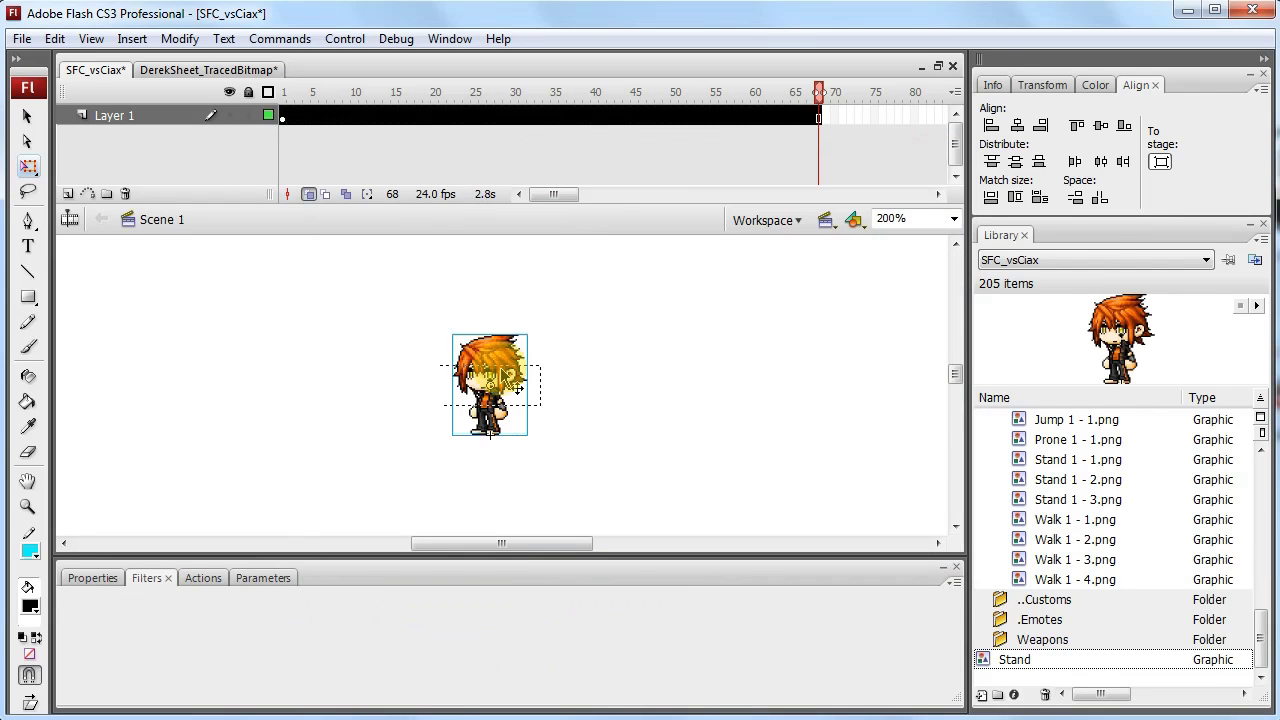
{"action": "double_click", "coordinate": [505, 380]}
{"action": "left_click_drag", "start_coordinate": [473, 120], "coordinate": [643, 116]}
{"action": "right_click", "coordinate": [641, 116]}
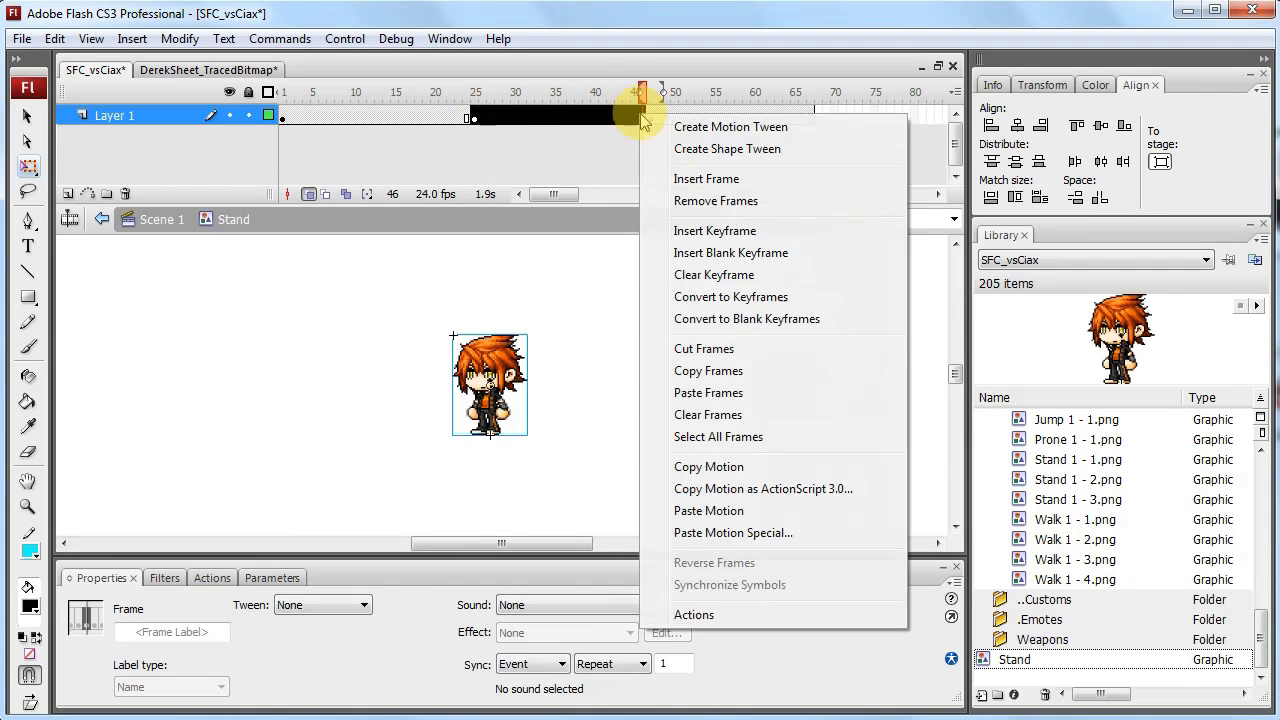
{"action": "left_click", "coordinate": [708, 370]}
{"action": "left_click_drag", "start_coordinate": [551, 194], "coordinate": [563, 198]}
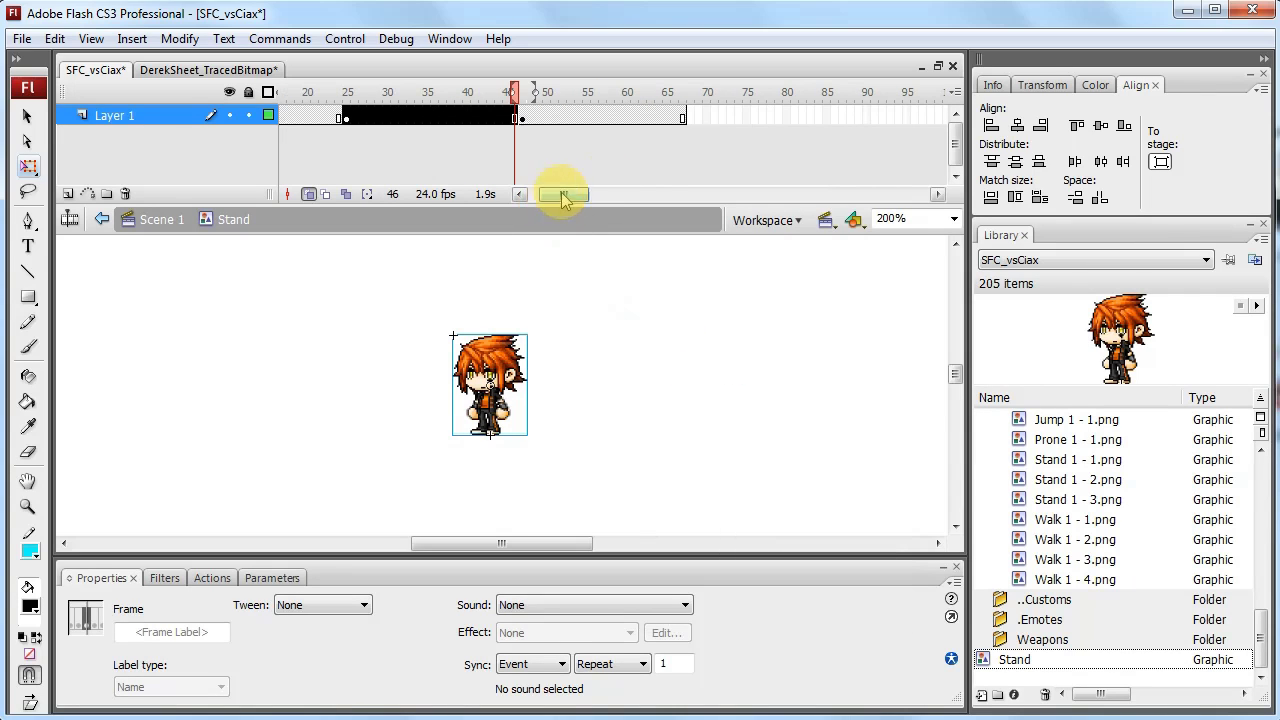
{"action": "left_click", "coordinate": [683, 117]}
{"action": "right_click", "coordinate": [683, 117]}
{"action": "left_click", "coordinate": [762, 401]}
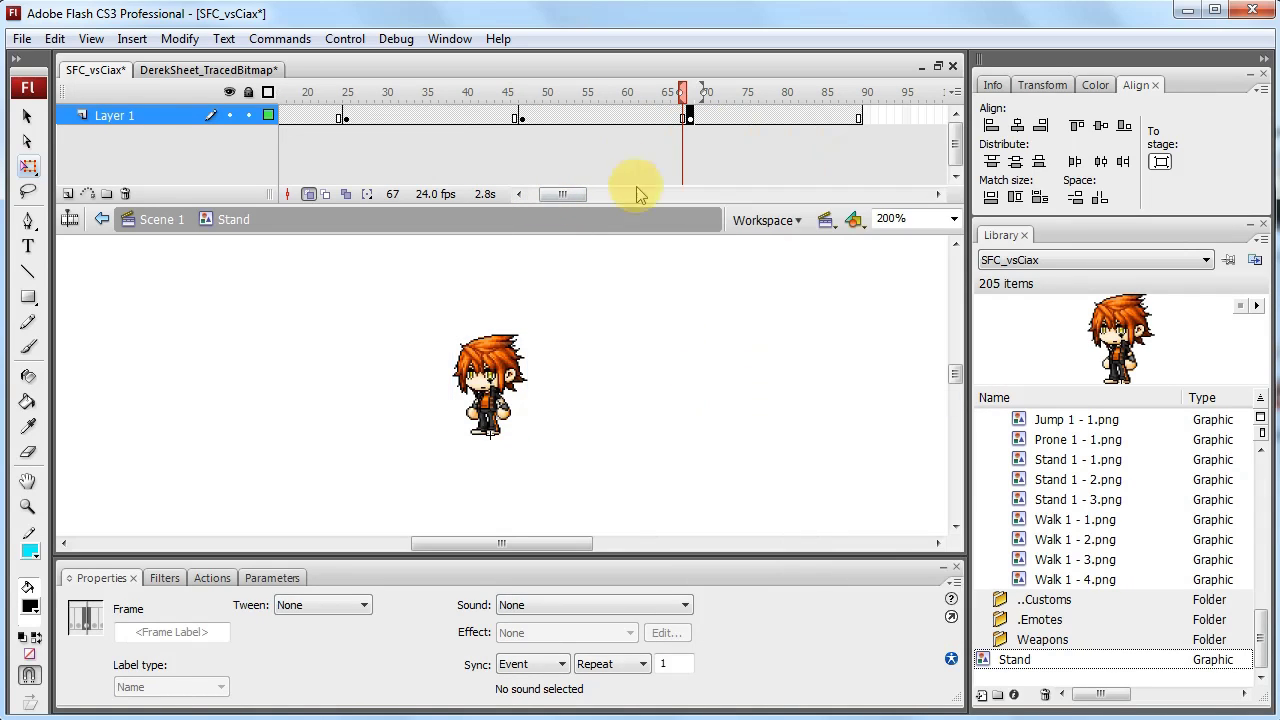
- Scrub through the Stand symbol's timeline to review the full standing cycle
{"action": "left_click_drag", "start_coordinate": [571, 194], "coordinate": [551, 194]}
{"action": "left_click_drag", "start_coordinate": [282, 92], "coordinate": [258, 118]}
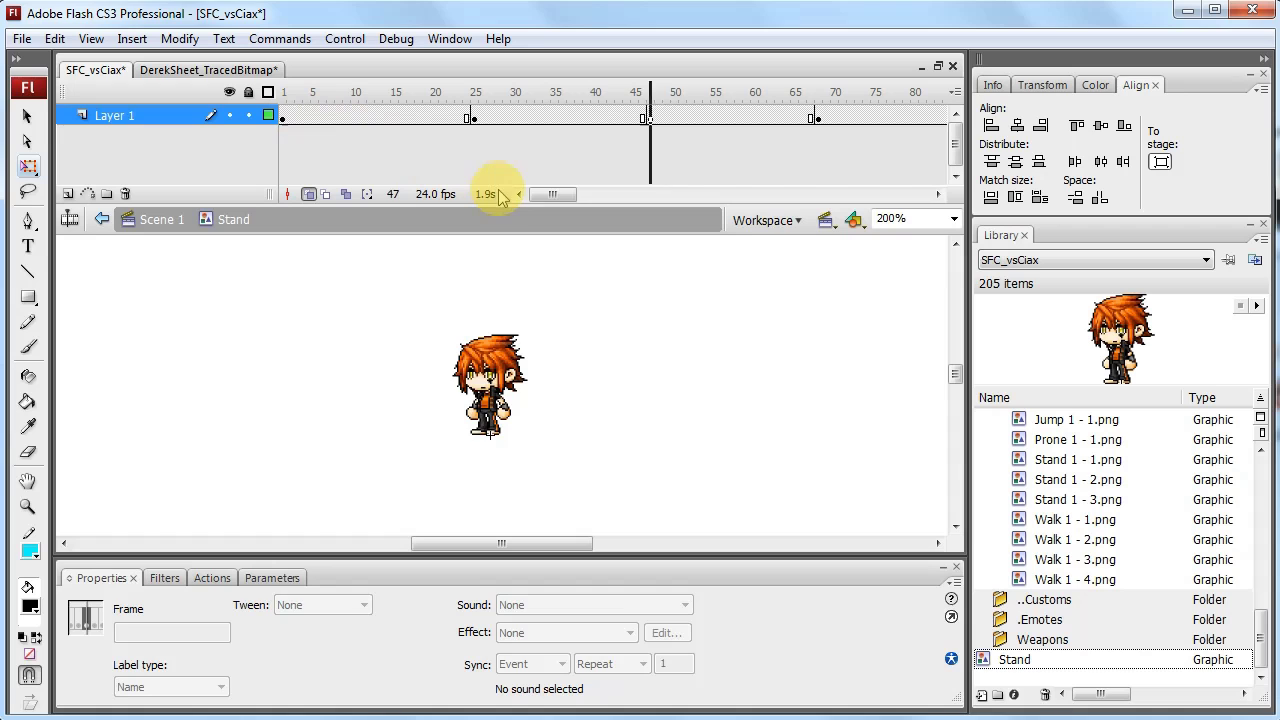
{"action": "left_click", "coordinate": [659, 361]}
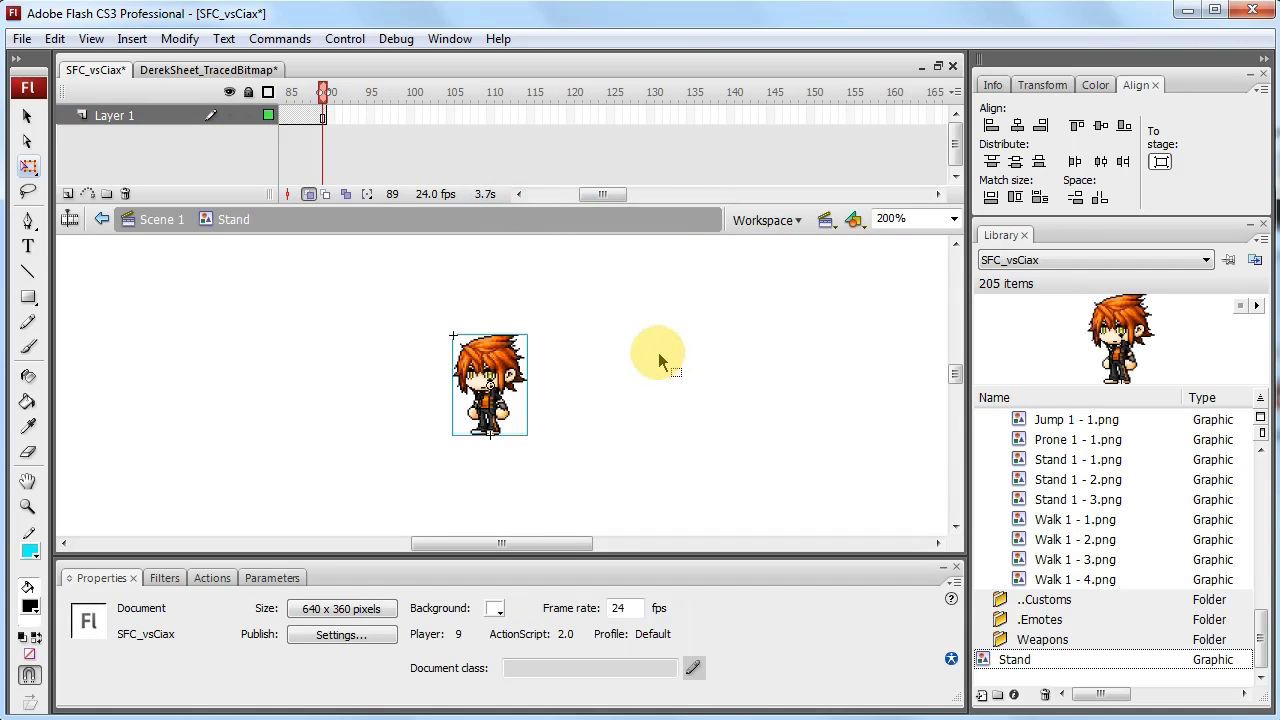
- Back in Scene 1, shift the Stand instance aside and place Walk 1 - 1.png beside it on the stage
{"action": "left_click", "coordinate": [152, 228]}
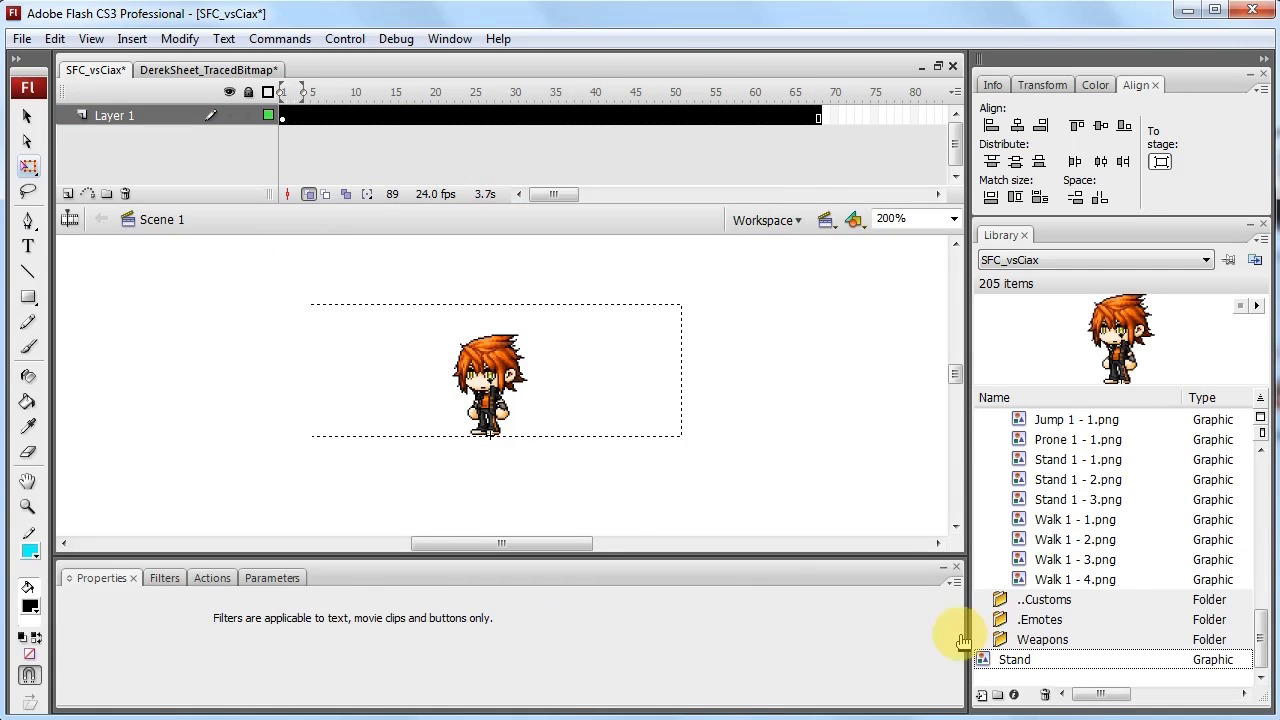
{"action": "left_click_drag", "start_coordinate": [986, 657], "coordinate": [629, 349]}
{"action": "left_click_drag", "start_coordinate": [505, 360], "coordinate": [424, 360]}
{"action": "left_click_drag", "start_coordinate": [1060, 520], "coordinate": [535, 375]}
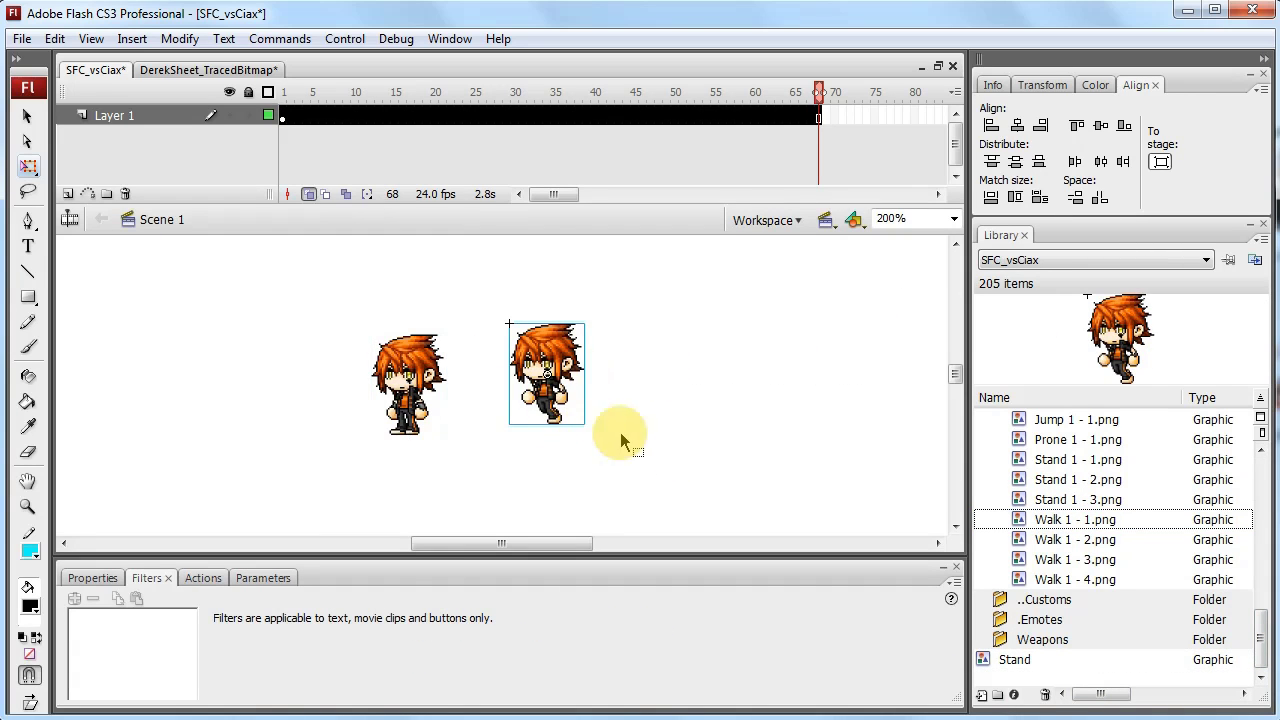
- Reposition the walking sprite beside the Stand instance so their feet are roughly level
{"action": "left_click", "coordinate": [640, 490]}
{"action": "left_click", "coordinate": [543, 362]}
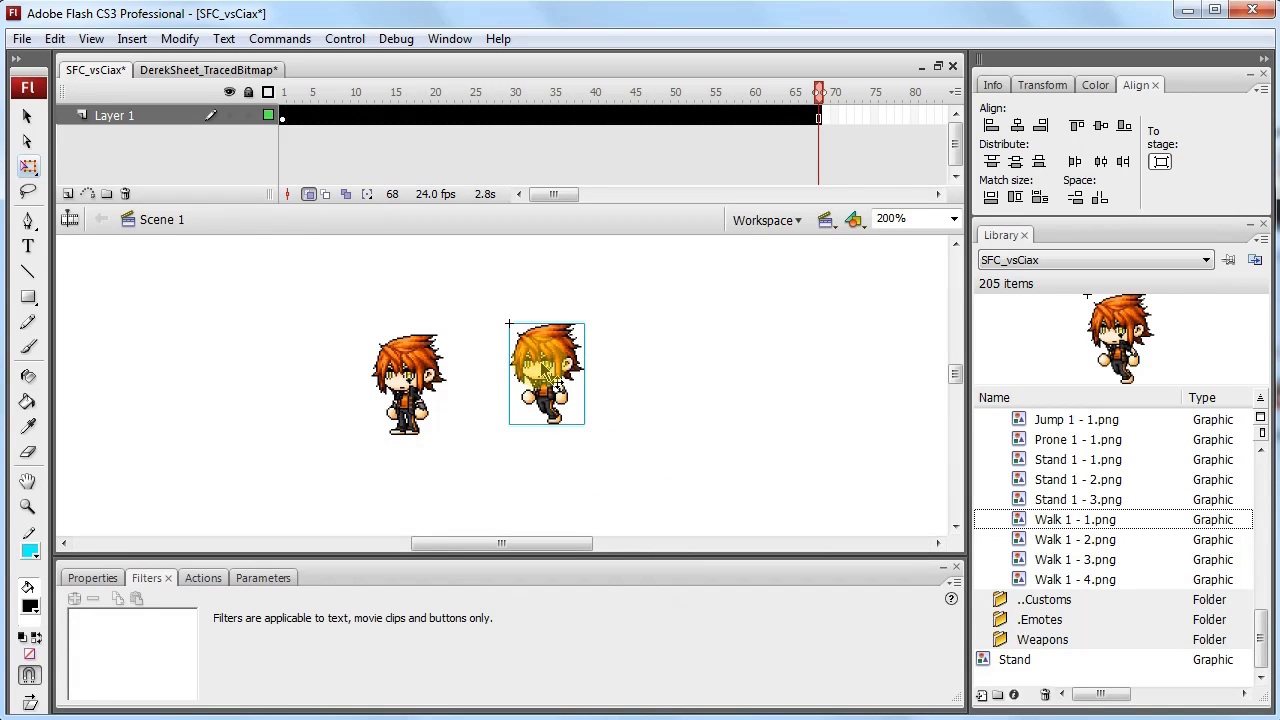
{"action": "left_click", "coordinate": [719, 395]}
{"action": "left_click_drag", "start_coordinate": [543, 371], "coordinate": [660, 356]}
{"action": "left_click", "coordinate": [132, 38]}
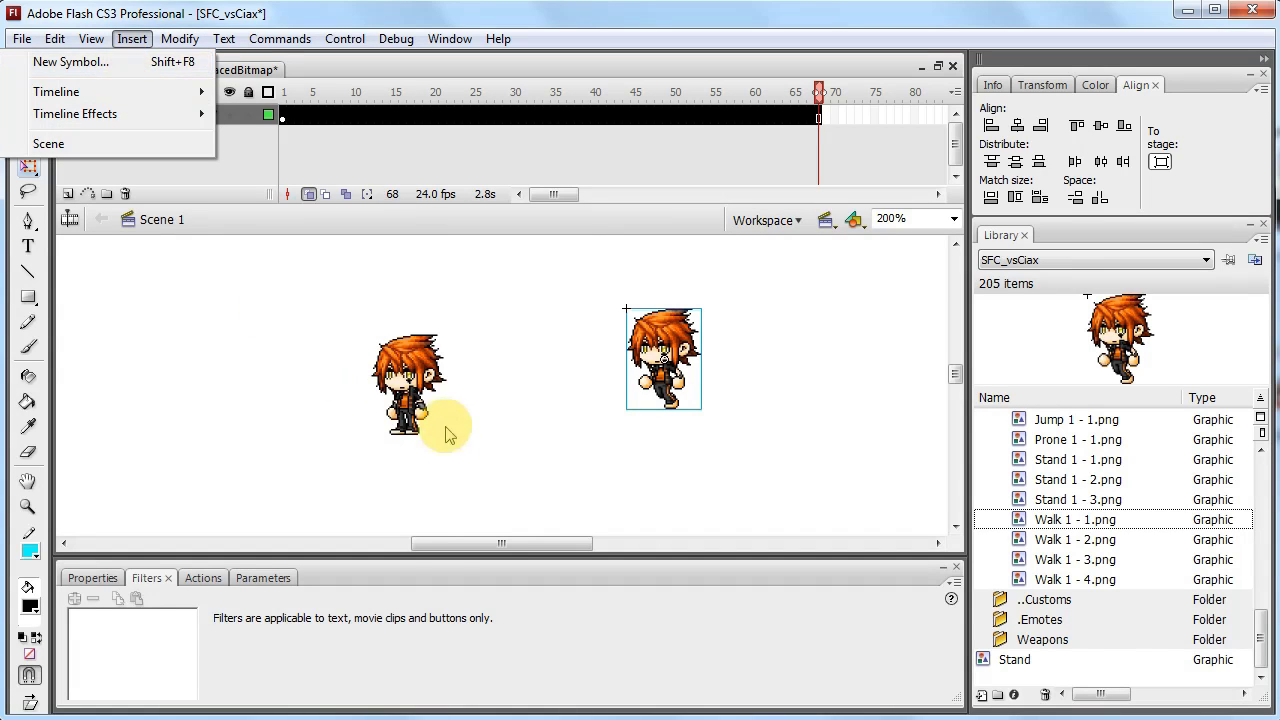
{"action": "left_click", "coordinate": [520, 405]}
{"action": "left_click_drag", "start_coordinate": [650, 368], "coordinate": [566, 392]}
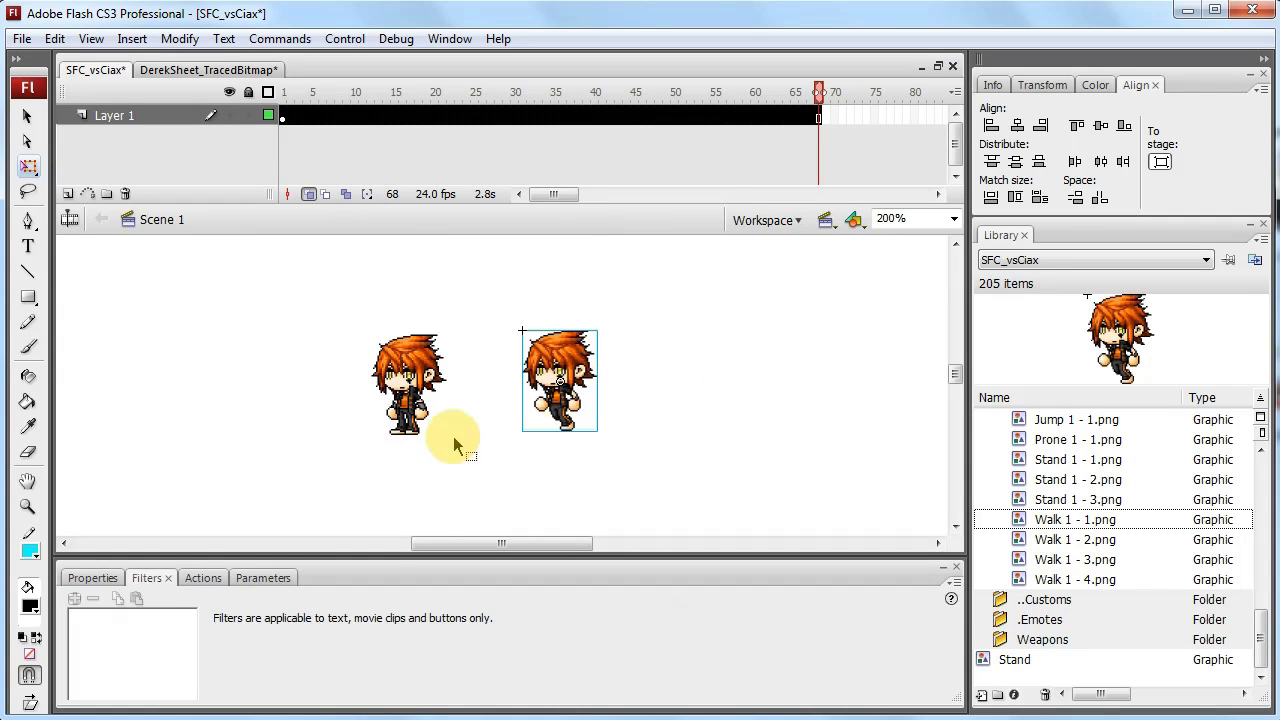
{"action": "left_click", "coordinate": [489, 431]}
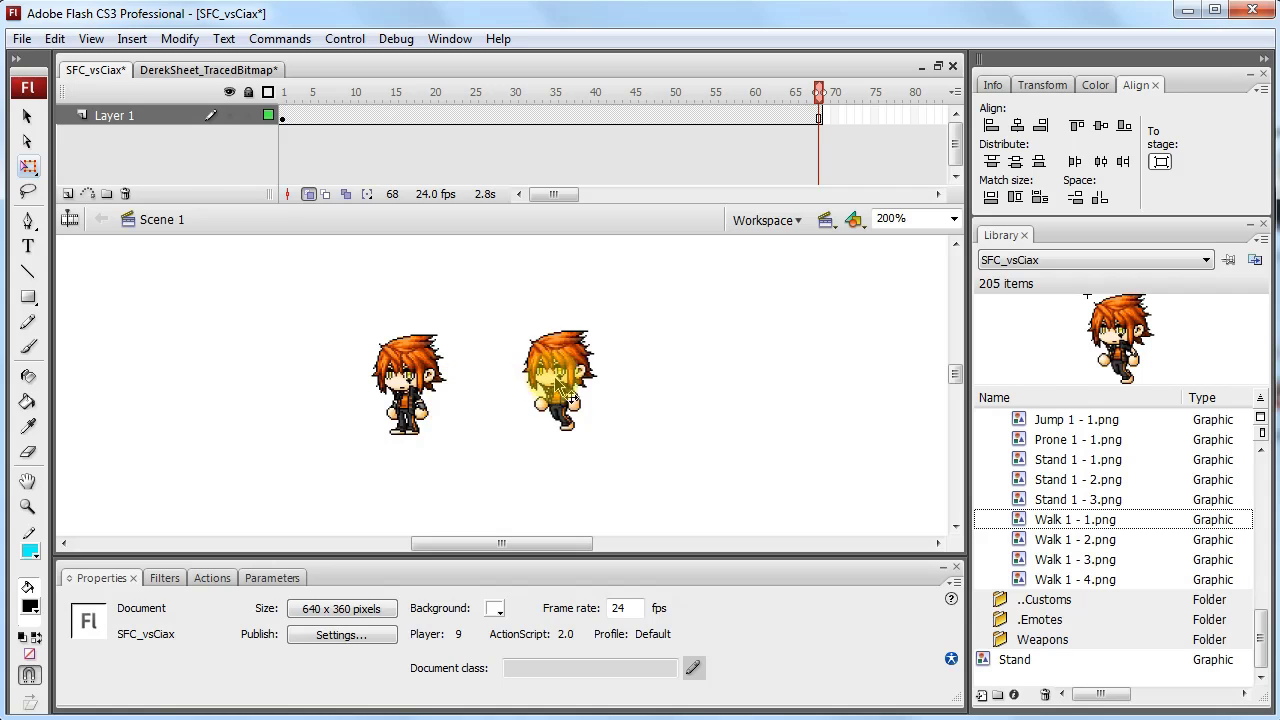
{"action": "left_click", "coordinate": [598, 392]}
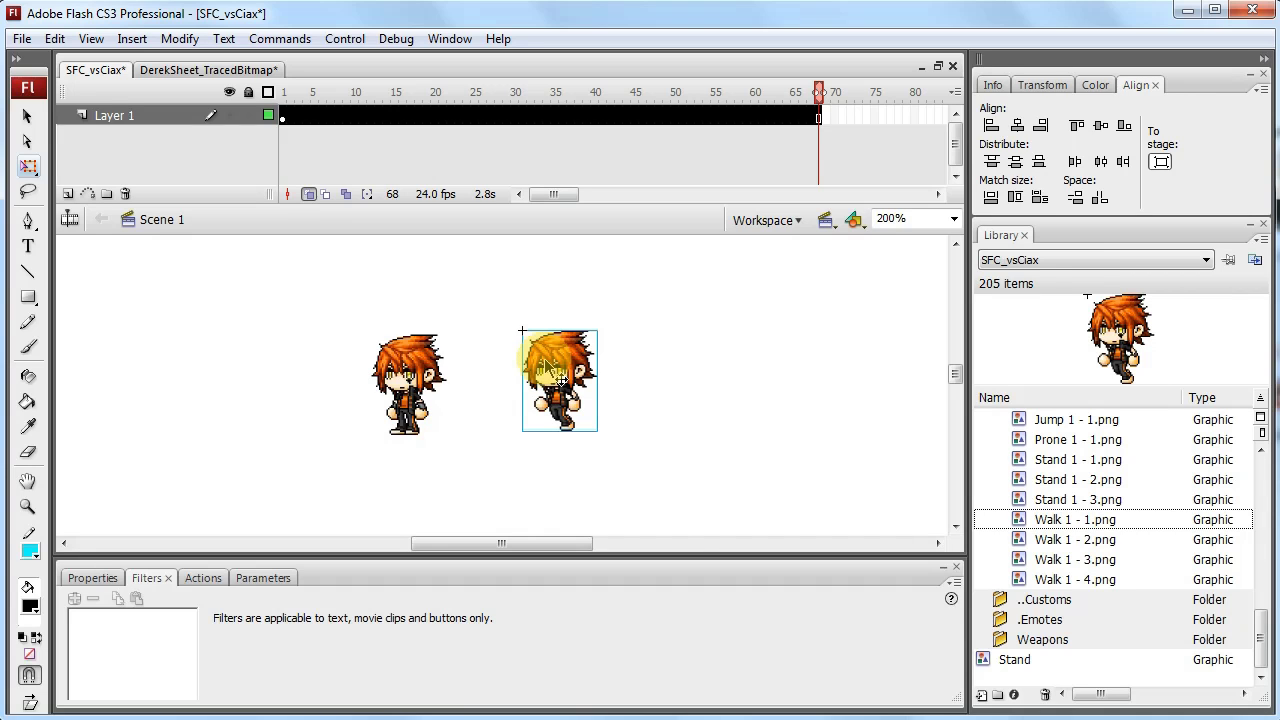
{"action": "key", "text": "F8"}
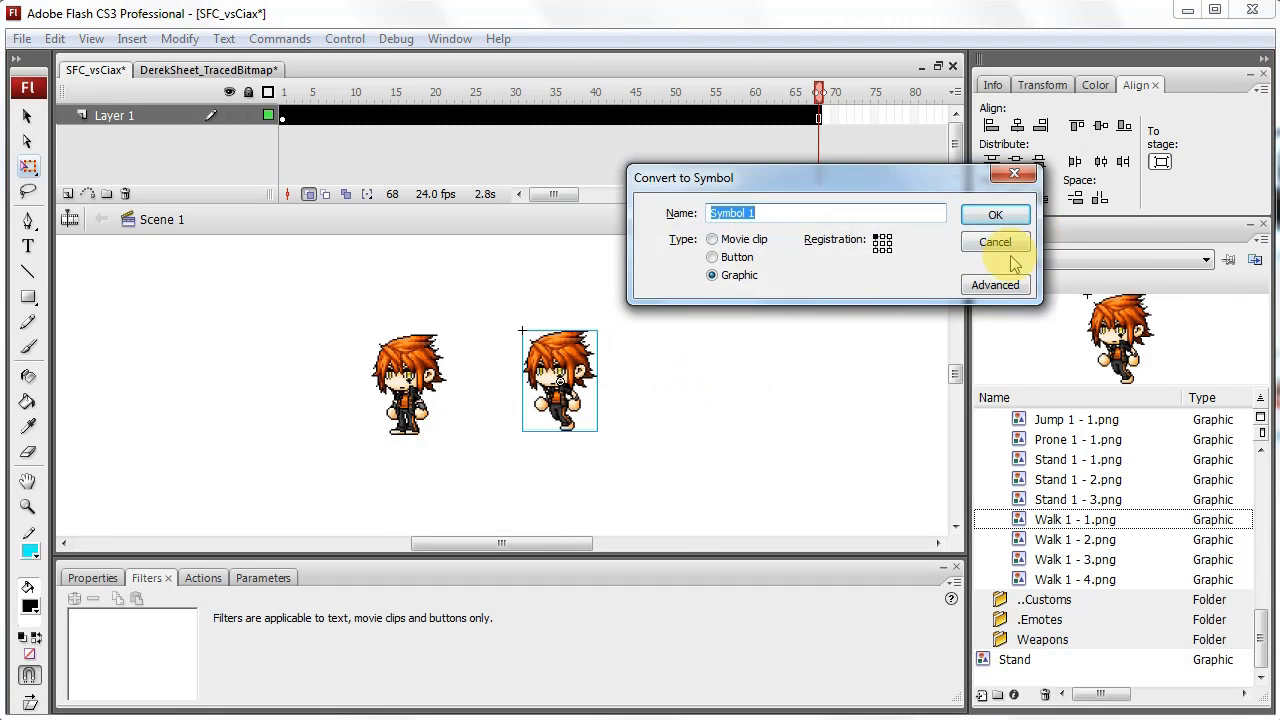
{"action": "left_click", "coordinate": [1010, 243]}
{"action": "right_click", "coordinate": [556, 340]}
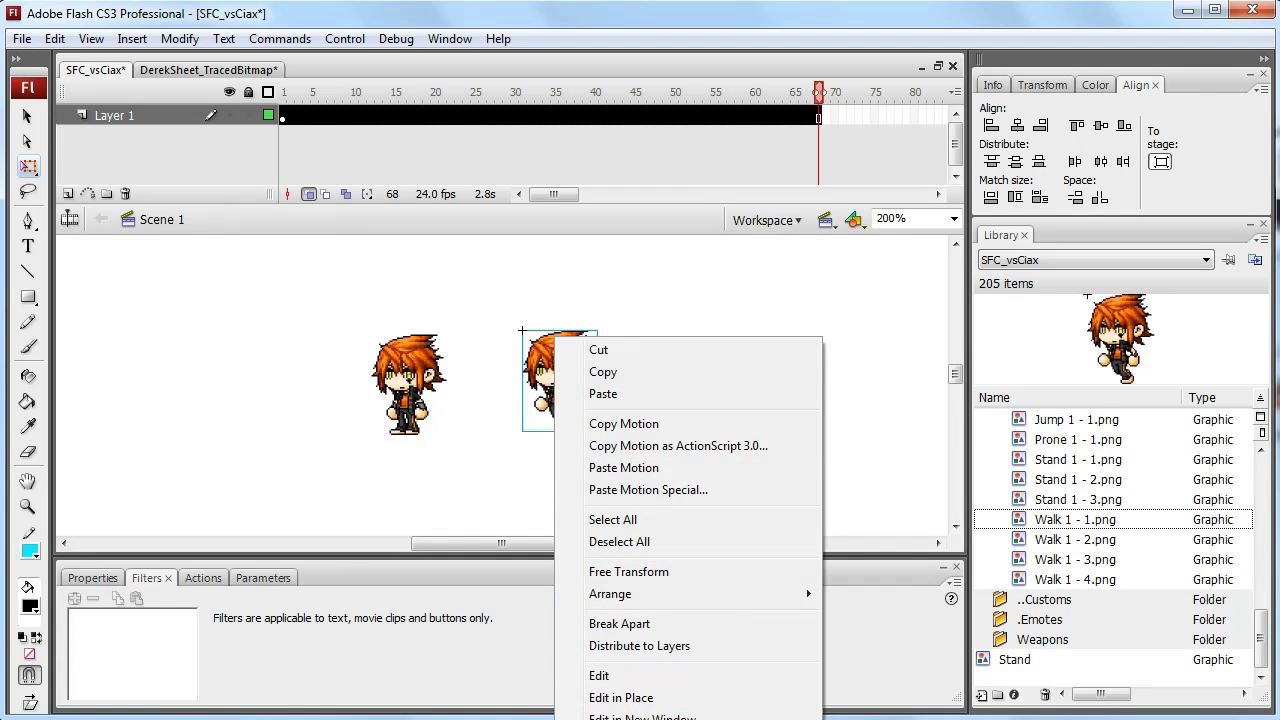
{"action": "left_click", "coordinate": [471, 391]}
- Convert the walking sprite into a graphic symbol named Walk and open it for editing in place
{"action": "left_click", "coordinate": [562, 372]}
{"action": "key", "text": "F8"}
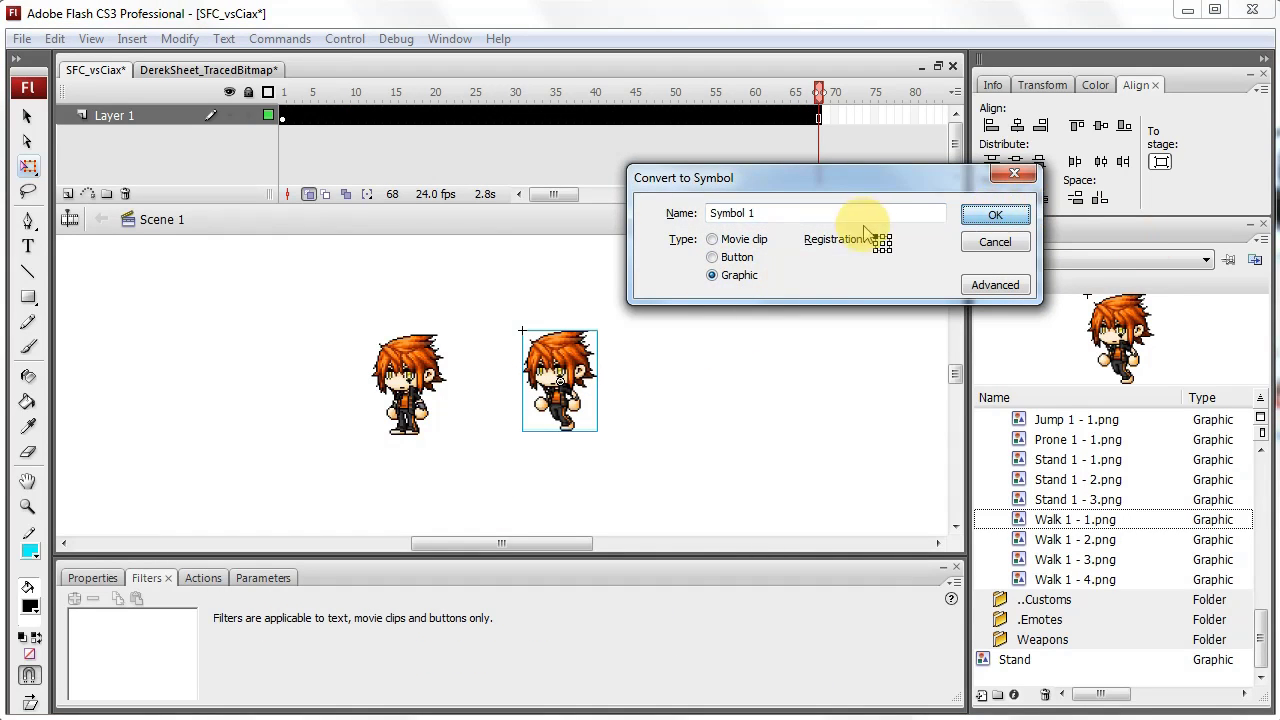
{"action": "left_click_drag", "start_coordinate": [829, 213], "coordinate": [362, 242]}
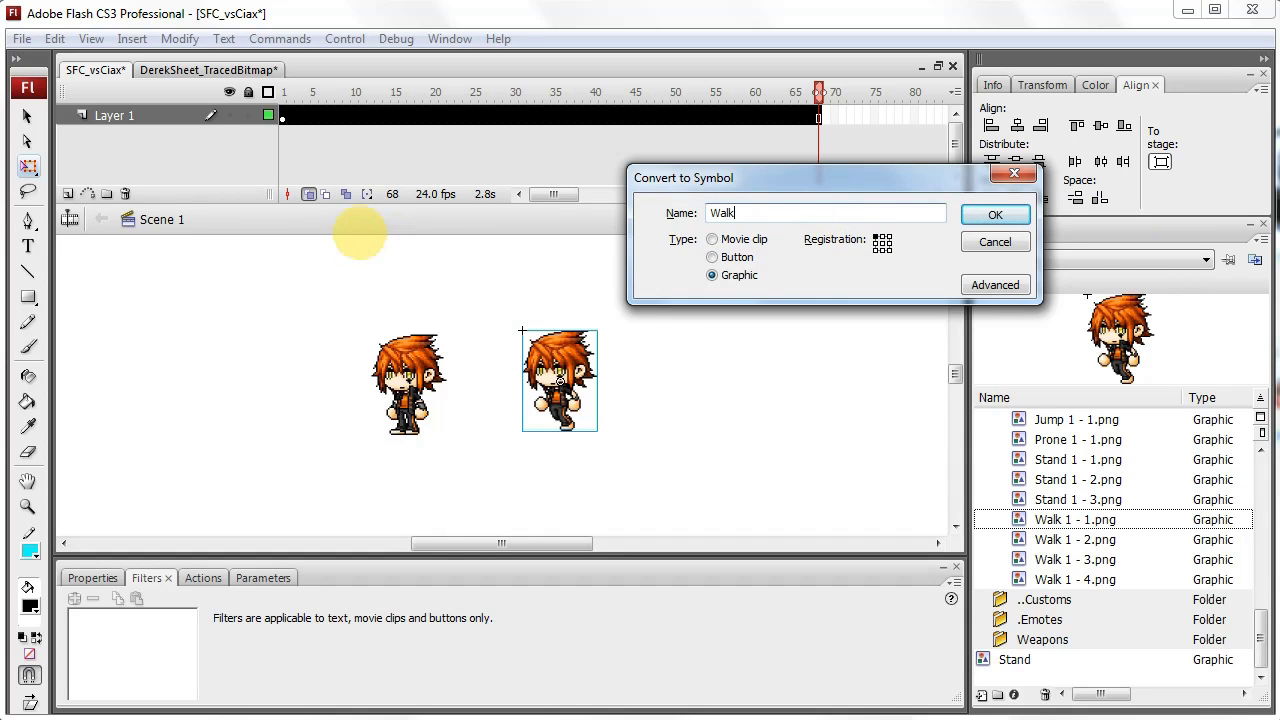
{"action": "left_click", "coordinate": [995, 214]}
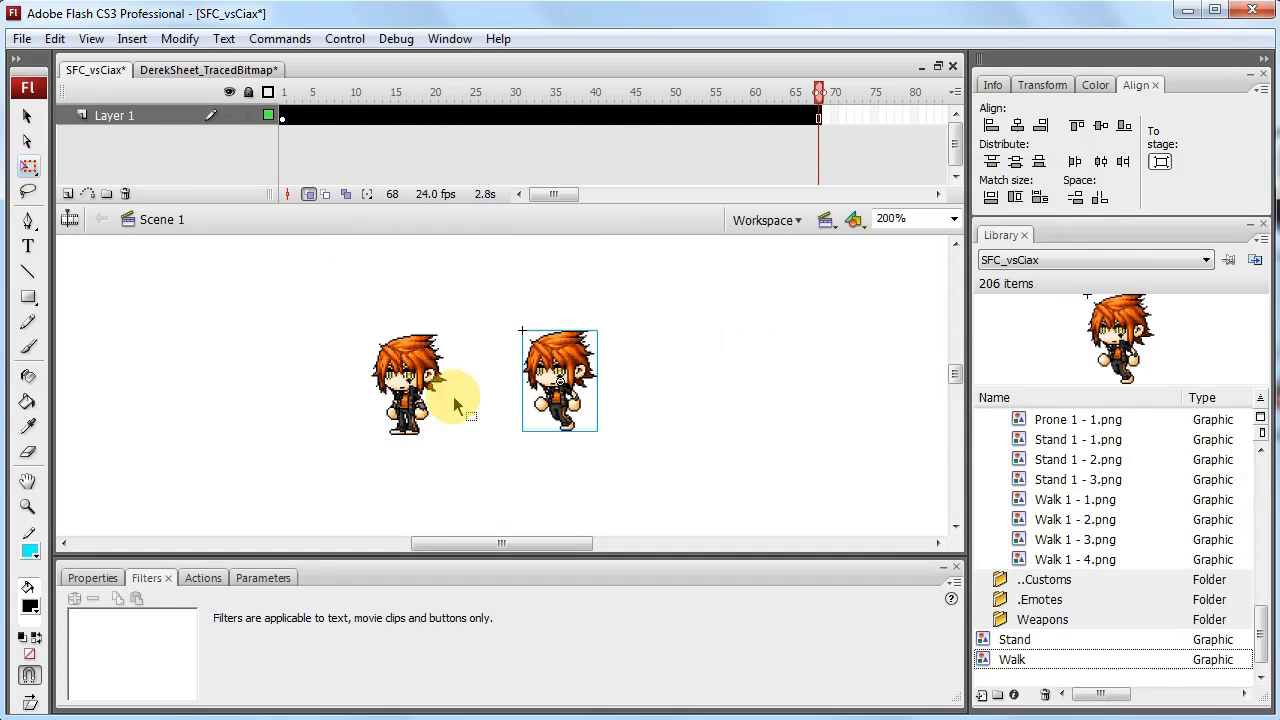
{"action": "double_click", "coordinate": [598, 393]}
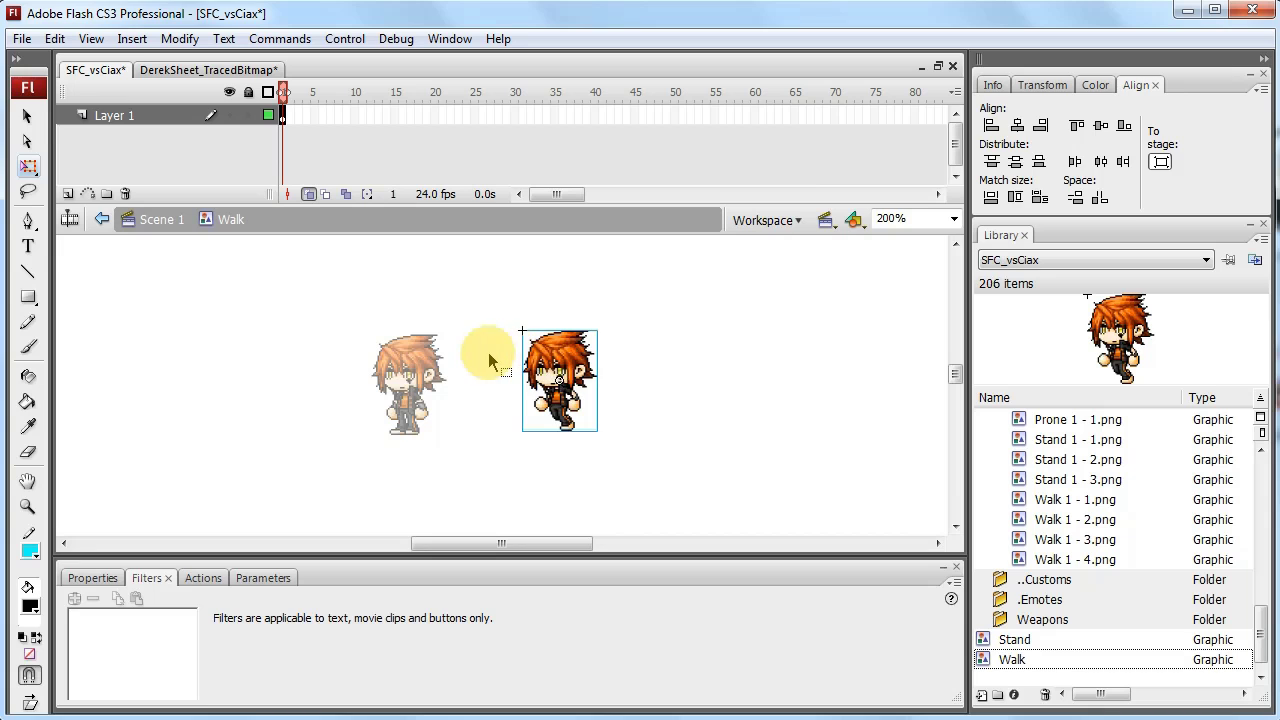
{"action": "left_click", "coordinate": [540, 360]}
{"action": "left_click", "coordinate": [455, 333]}
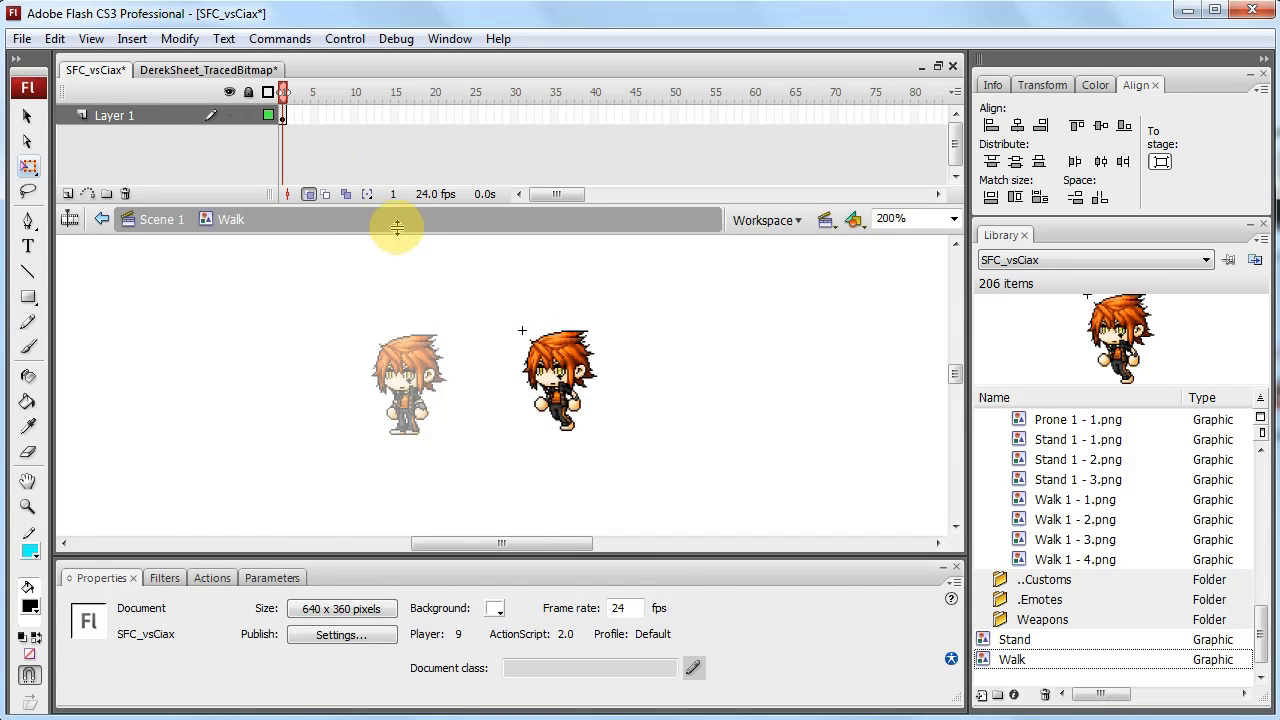
- Add a blank keyframe at frame 2 of the Walk symbol and place Walk 1 - 2.png on it
{"action": "left_click", "coordinate": [288, 113]}
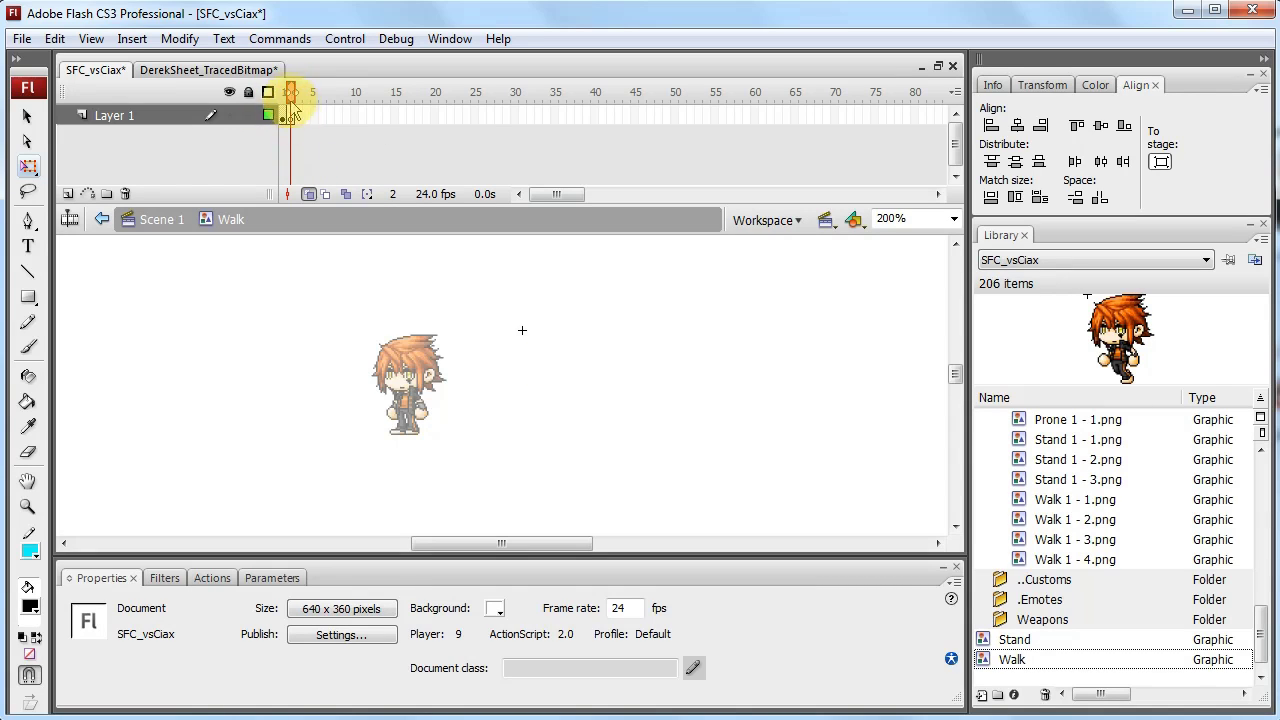
{"action": "left_click", "coordinate": [288, 113]}
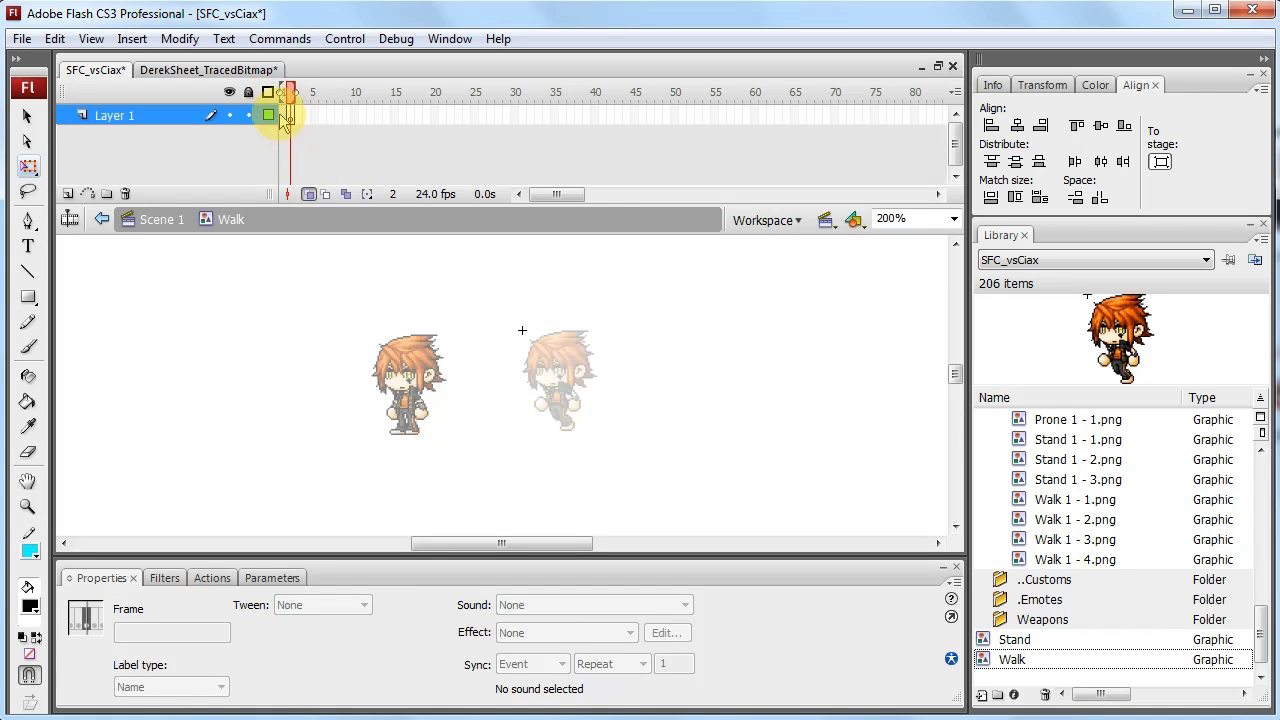
{"action": "left_click", "coordinate": [1100, 502]}
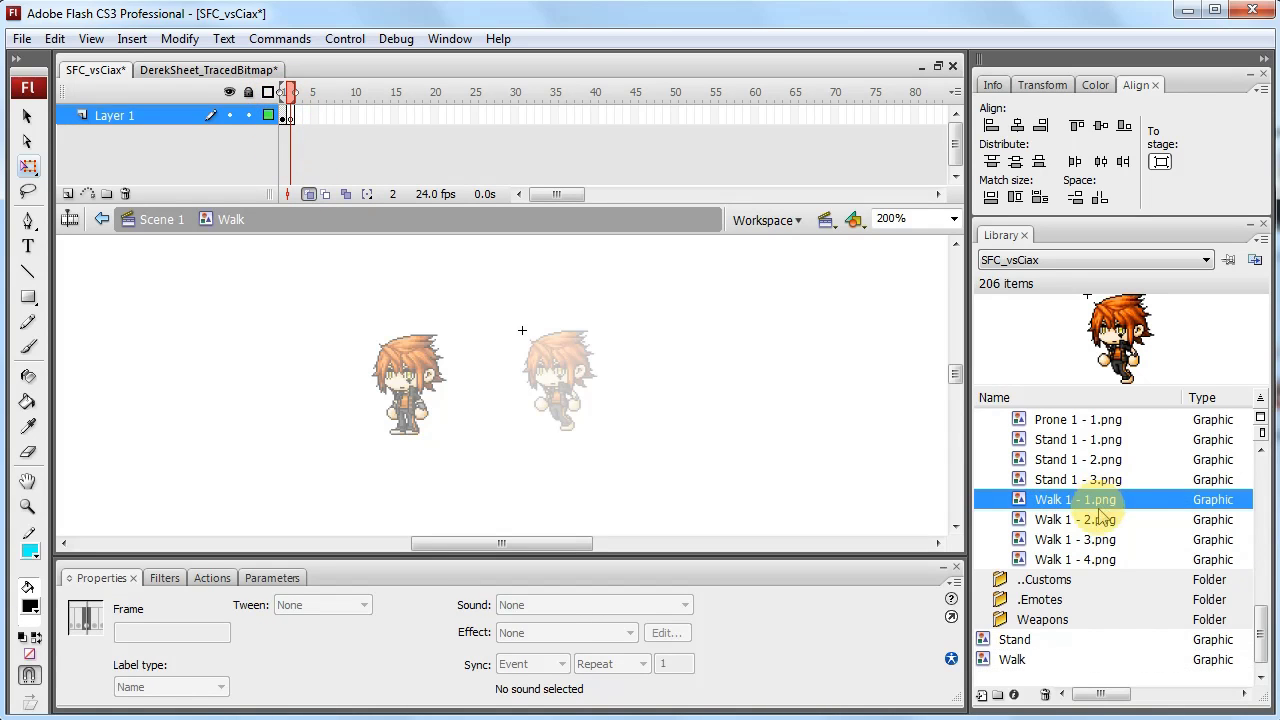
{"action": "left_click", "coordinate": [1100, 520]}
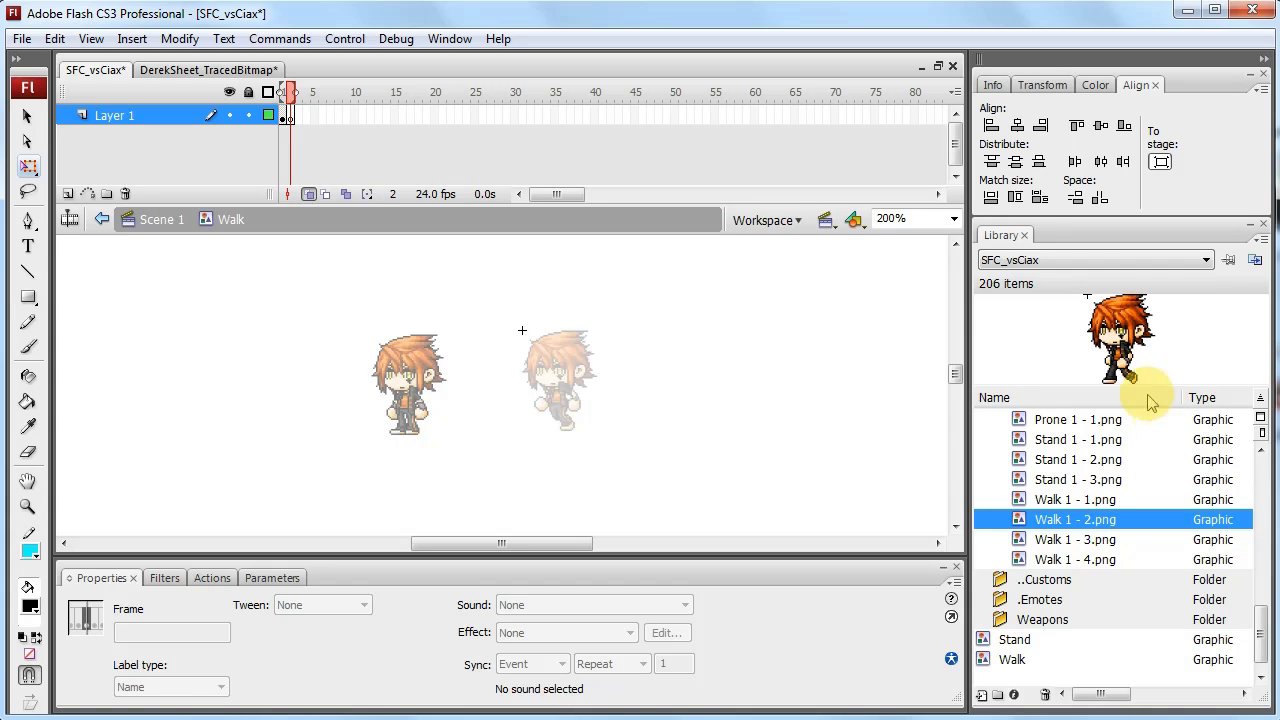
{"action": "left_click_drag", "start_coordinate": [1140, 350], "coordinate": [592, 337]}
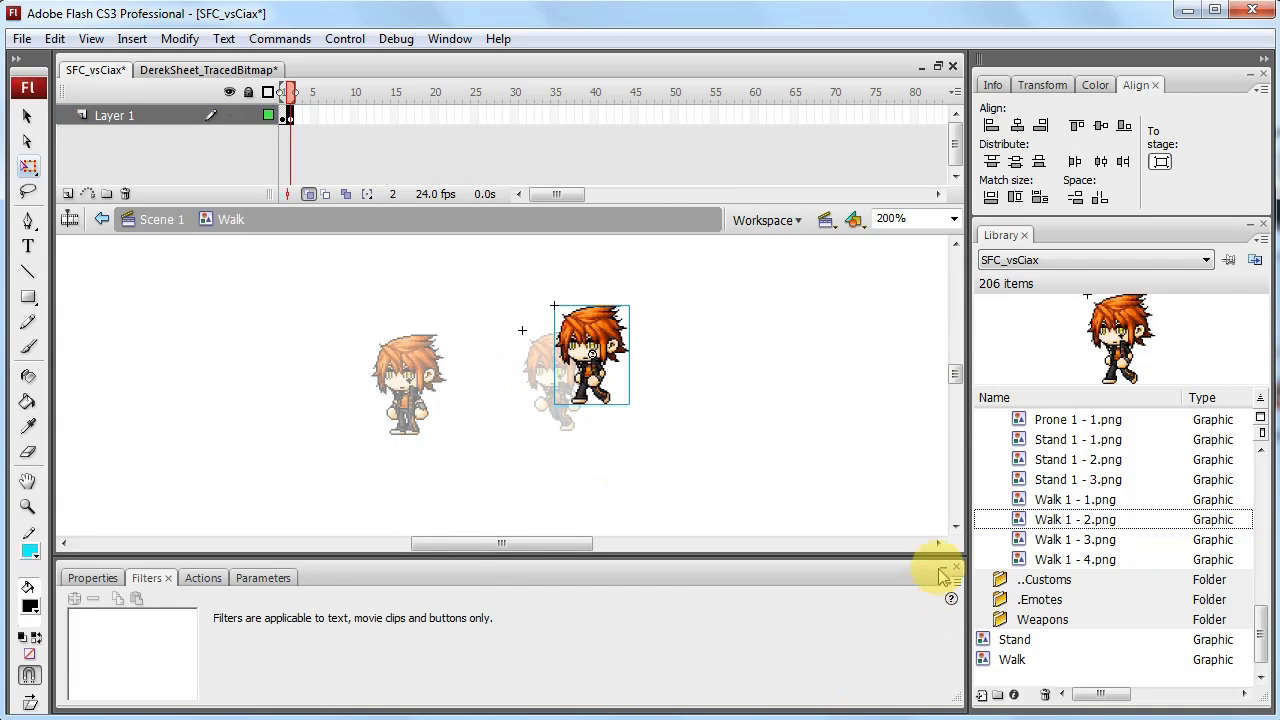
- Add blank keyframes at frames 3 and 4, placing Walk 1 - 3.png and Walk 1 - 4.png on them respectively
{"action": "key", "text": "F7"}
{"action": "left_click", "coordinate": [1075, 539]}
{"action": "left_click_drag", "start_coordinate": [1075, 539], "coordinate": [600, 340]}
{"action": "key", "text": "F7"}
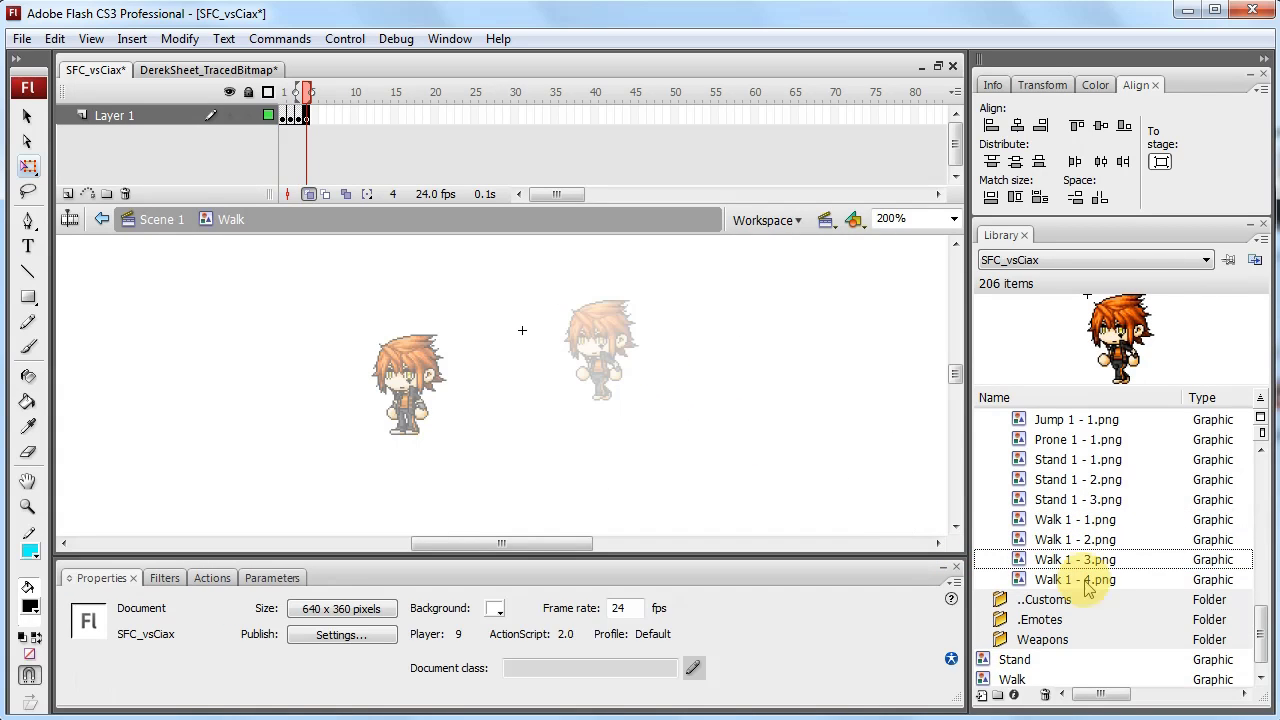
{"action": "left_click_drag", "start_coordinate": [1089, 582], "coordinate": [662, 388]}
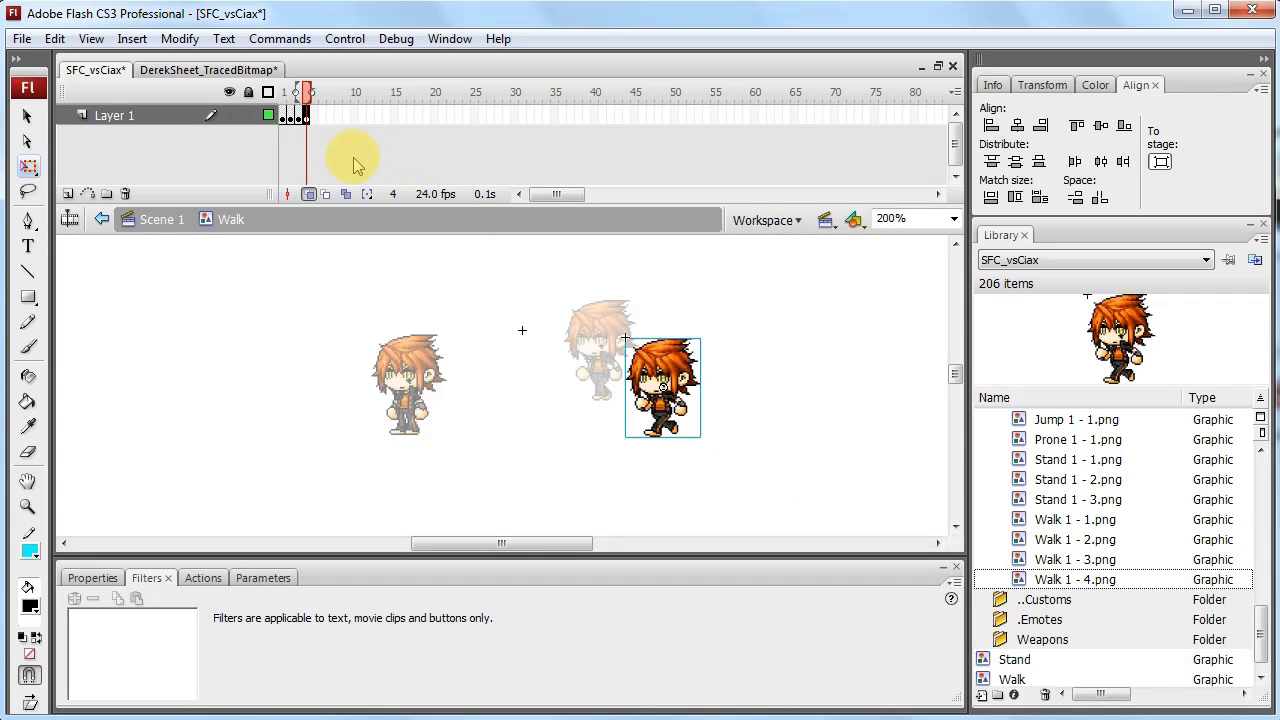
- Align frame 4's sprite to the symbol's registration point by its horizontal center and bottom edge
{"action": "left_click", "coordinate": [1017, 128]}
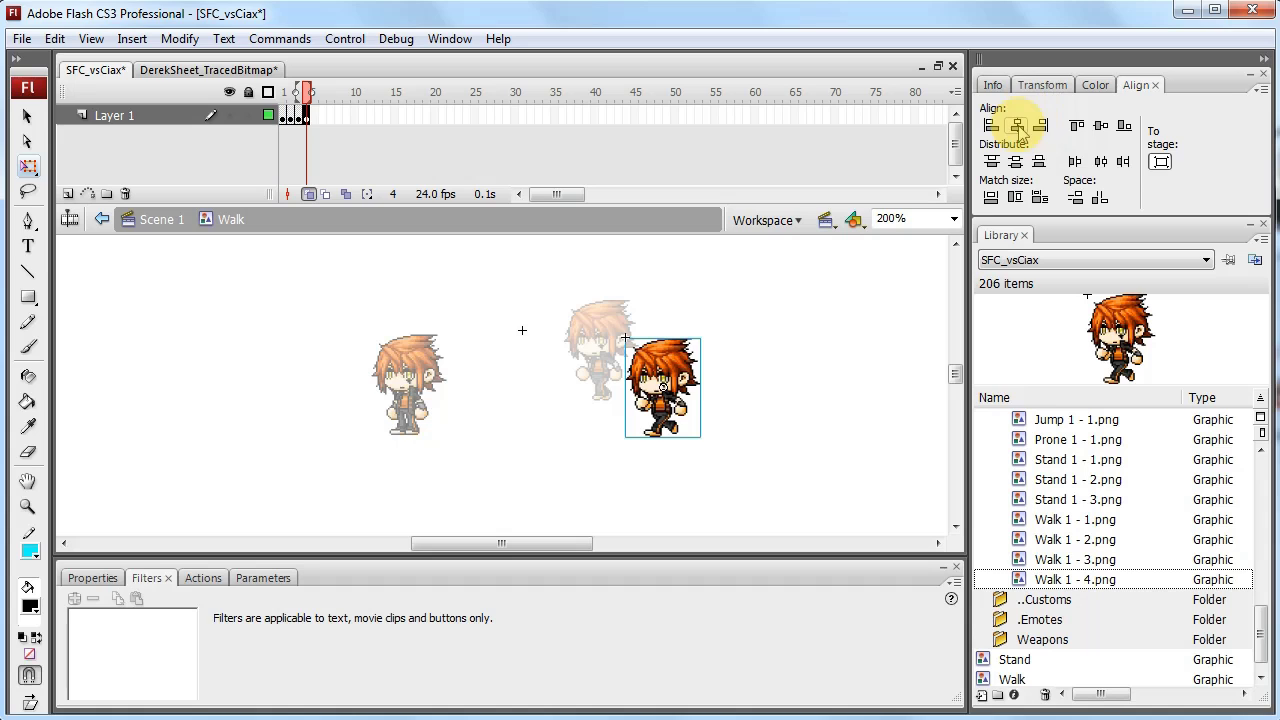
{"action": "left_click", "coordinate": [1017, 127]}
{"action": "left_click", "coordinate": [1039, 162]}
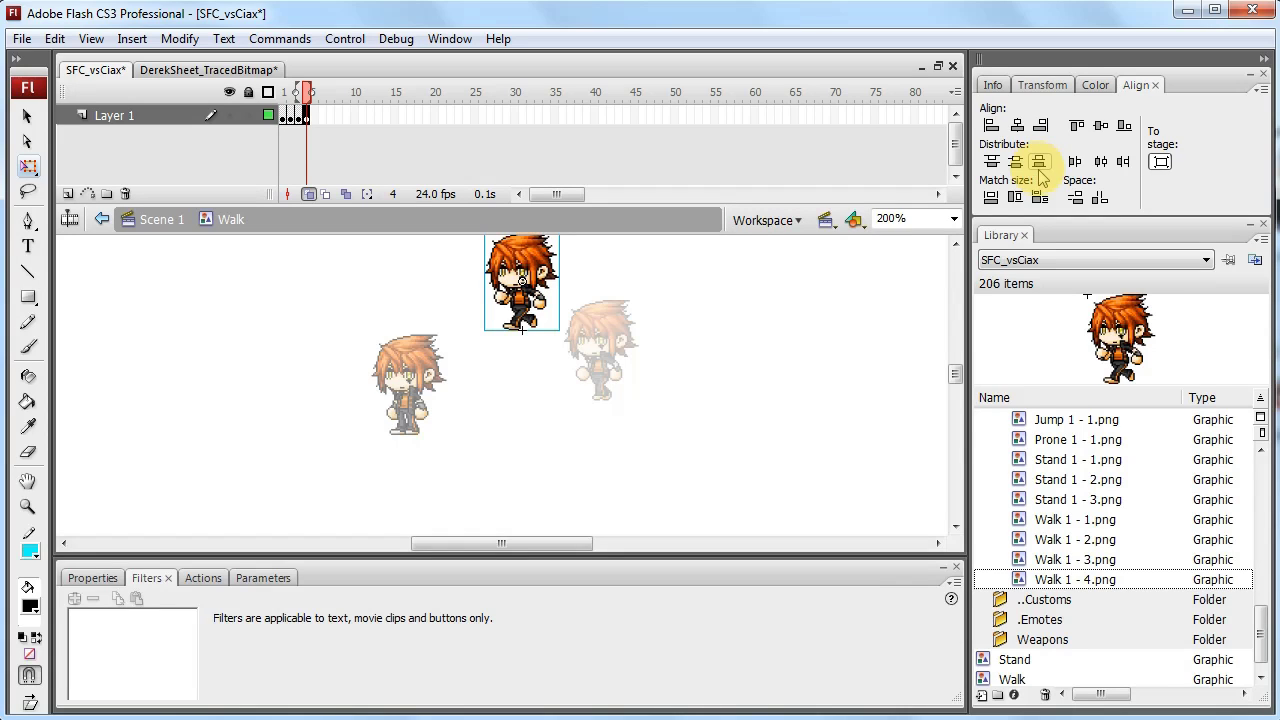
{"action": "key", "text": "ctrl+F3"}
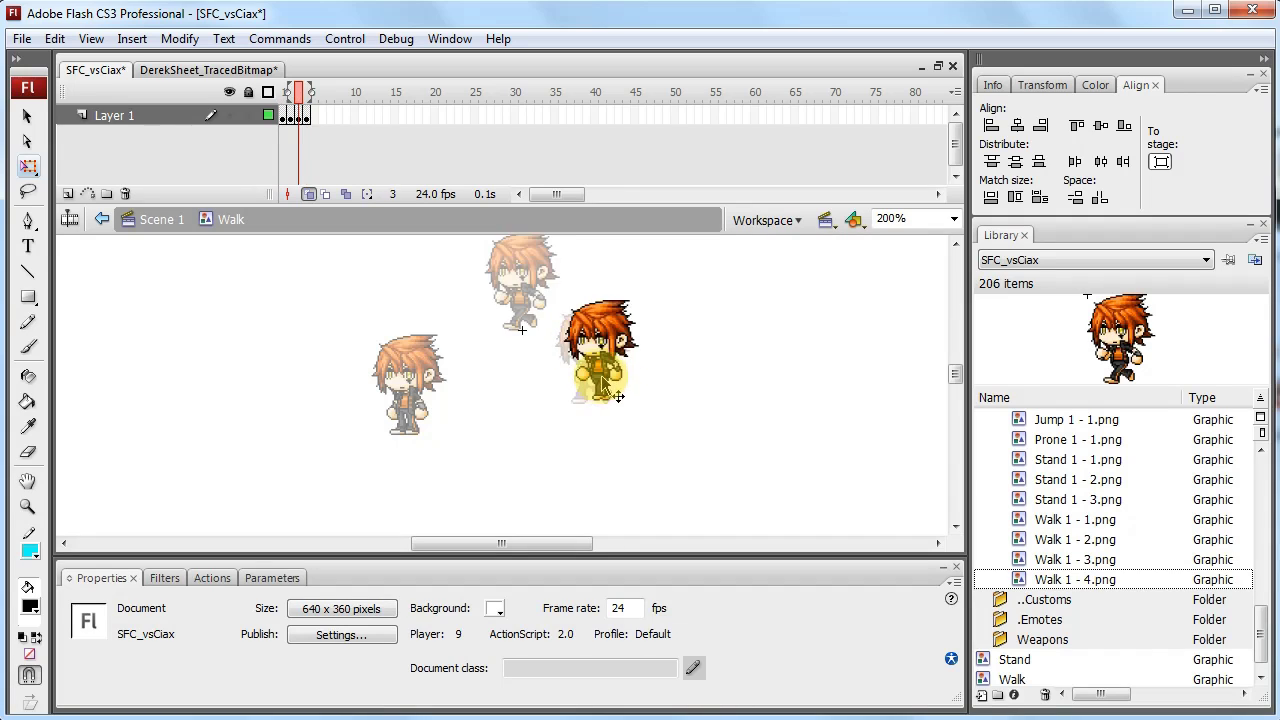
- Align the sprites on frames 3 and 2 to the registration point by horizontal center and bottom edge
{"action": "left_click", "coordinate": [610, 380]}
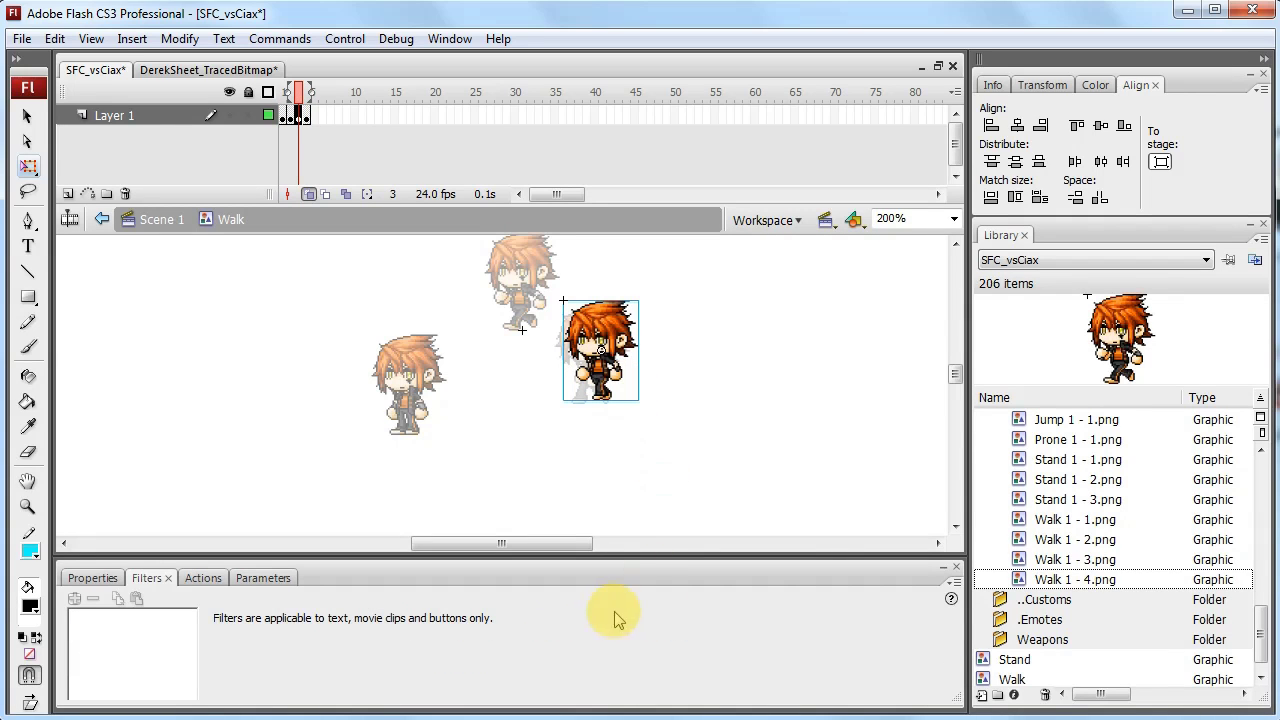
{"action": "left_click", "coordinate": [1018, 125]}
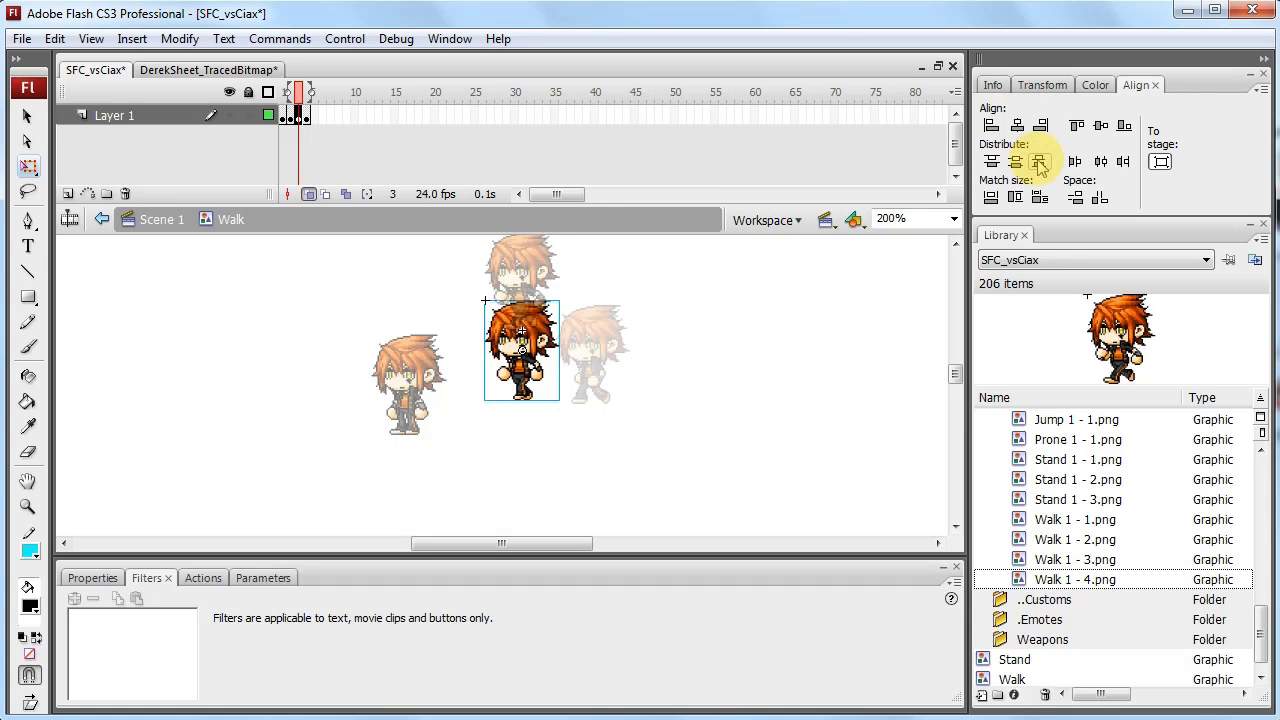
{"action": "key", "text": "comma"}
{"action": "left_click", "coordinate": [610, 354]}
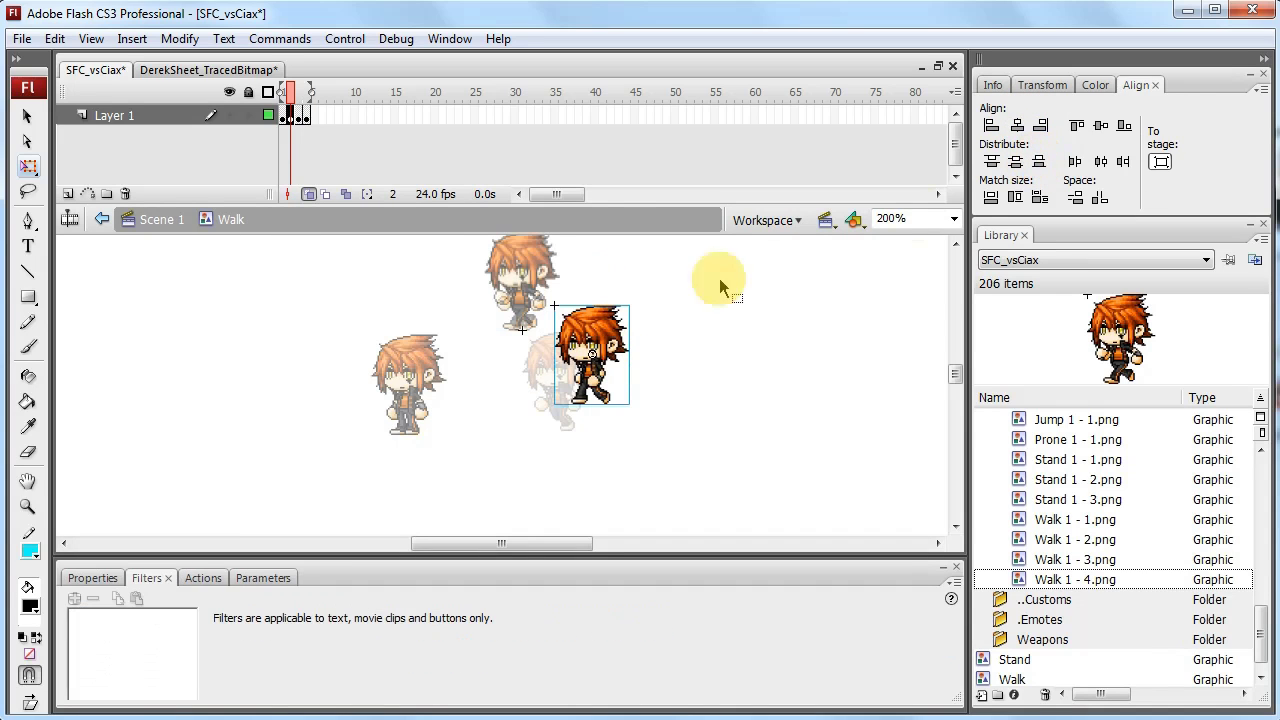
{"action": "left_click", "coordinate": [1017, 126]}
{"action": "left_click", "coordinate": [1040, 161]}
- Align frame 1's sprite to the registration point by its horizontal center and bottom edge
{"action": "key", "text": "comma"}
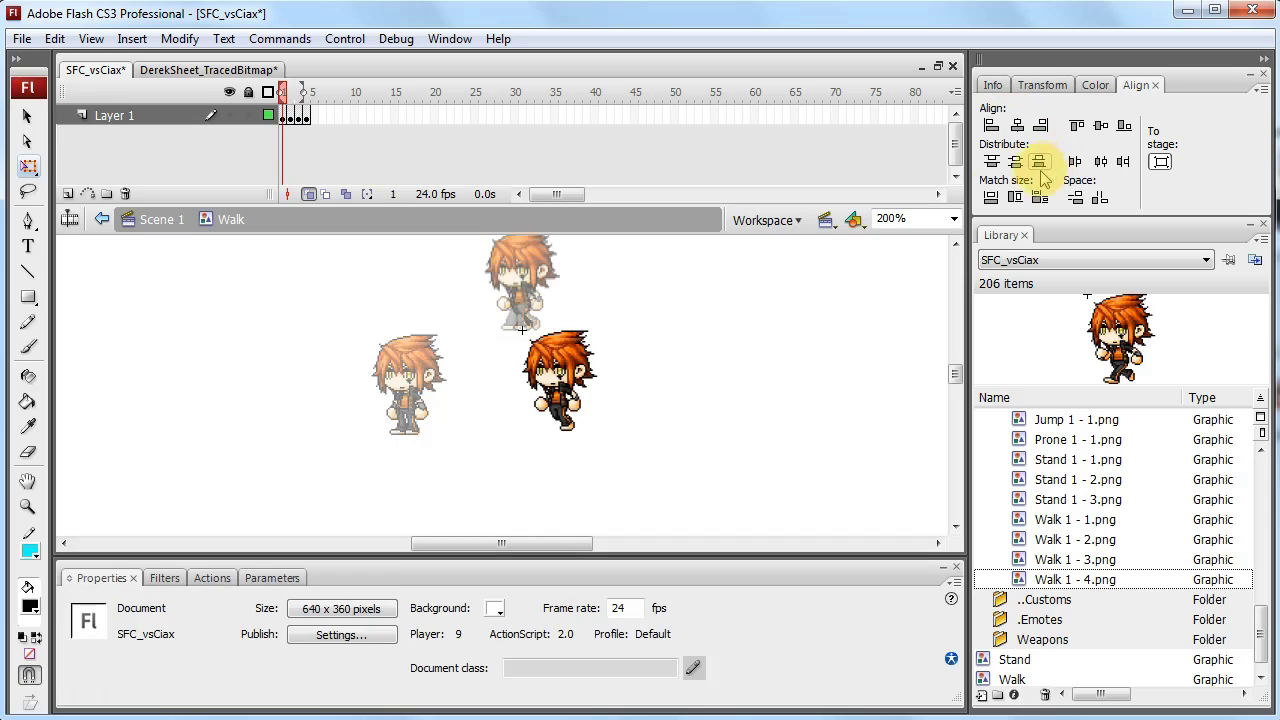
{"action": "left_click", "coordinate": [540, 372]}
{"action": "left_click", "coordinate": [1017, 125]}
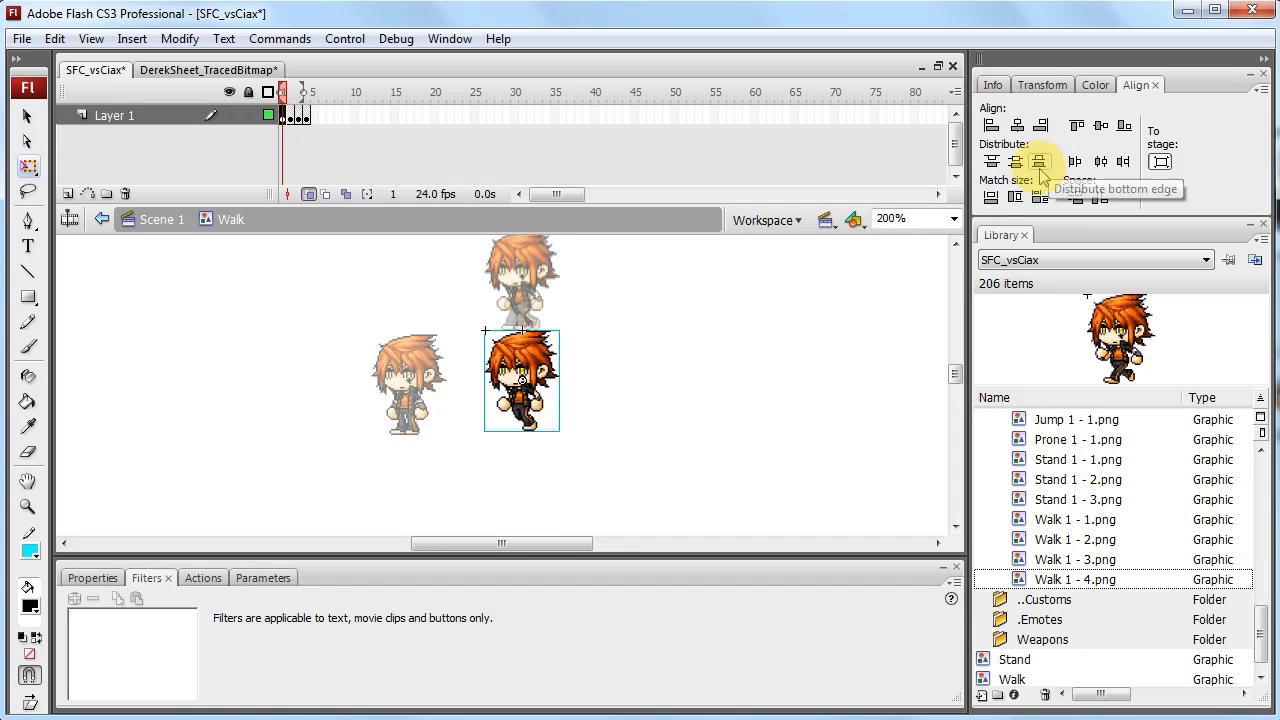
{"action": "left_click", "coordinate": [1040, 165]}
- Play the four-frame Walk animation to check how the aligned sprites cycle
{"action": "scroll", "coordinate": [958, 385], "scroll_direction": "up", "scroll_amount": 3}
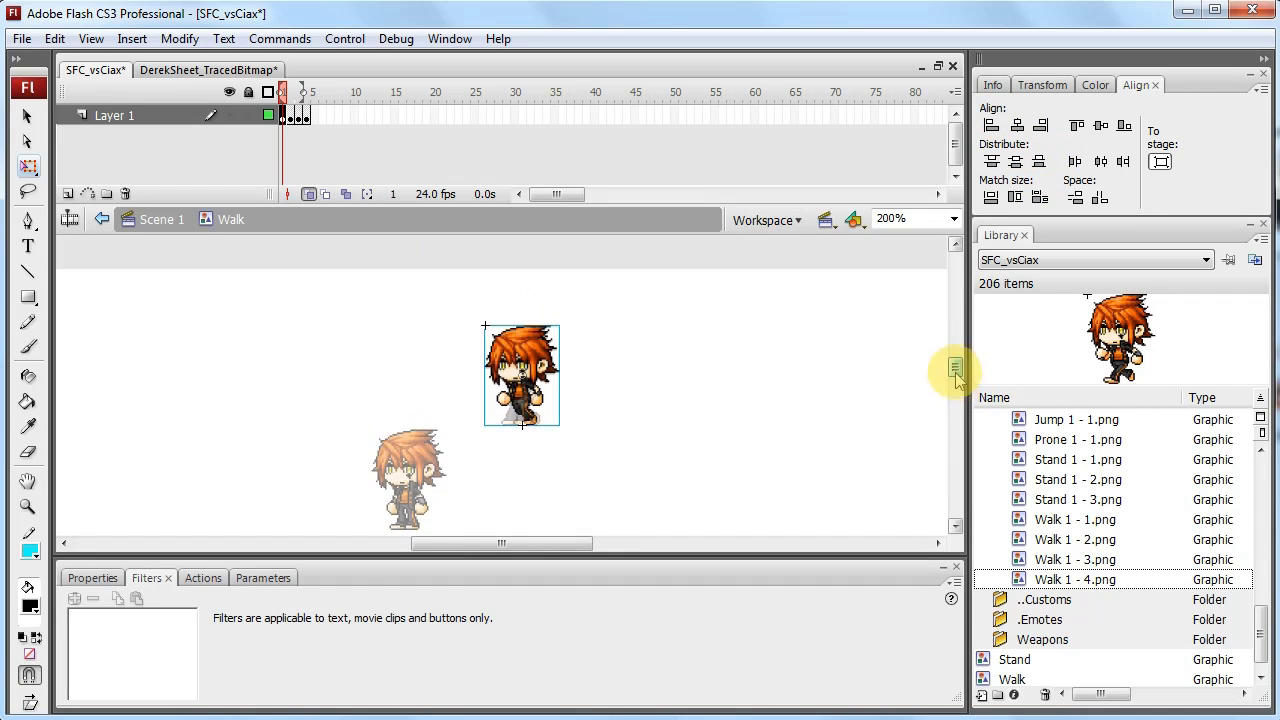
{"action": "left_click", "coordinate": [745, 366]}
{"action": "key", "text": "Return"}
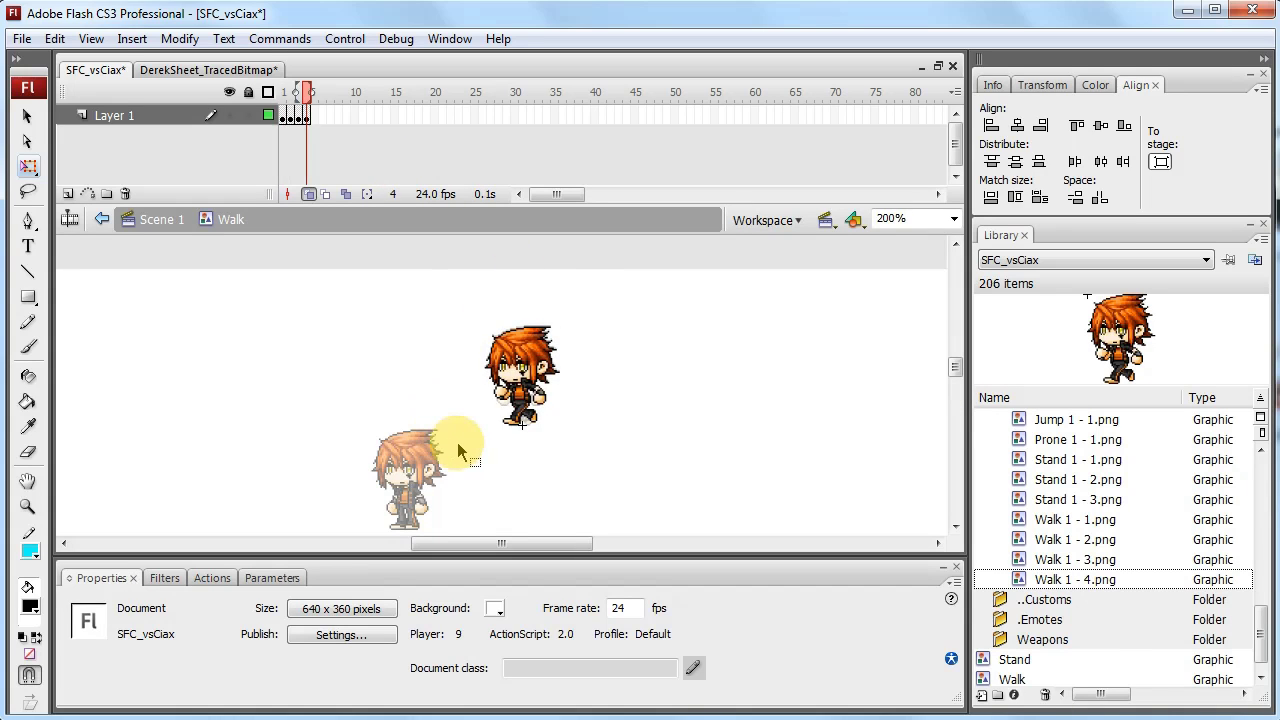
- Extend each walking sprite's hold so the keyframes fall on frames 1, 6, 13 and 18, ending at frame 22, and play the cycle
{"action": "left_click", "coordinate": [282, 115]}
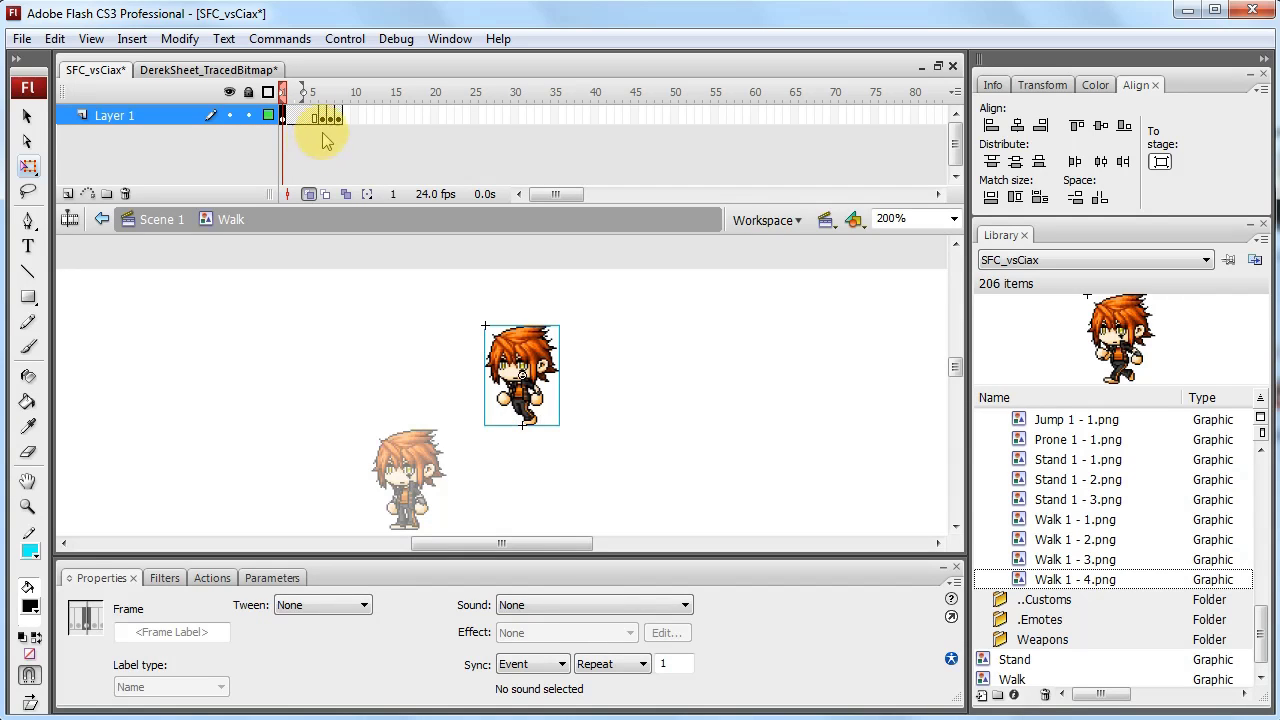
{"action": "left_click", "coordinate": [322, 115]}
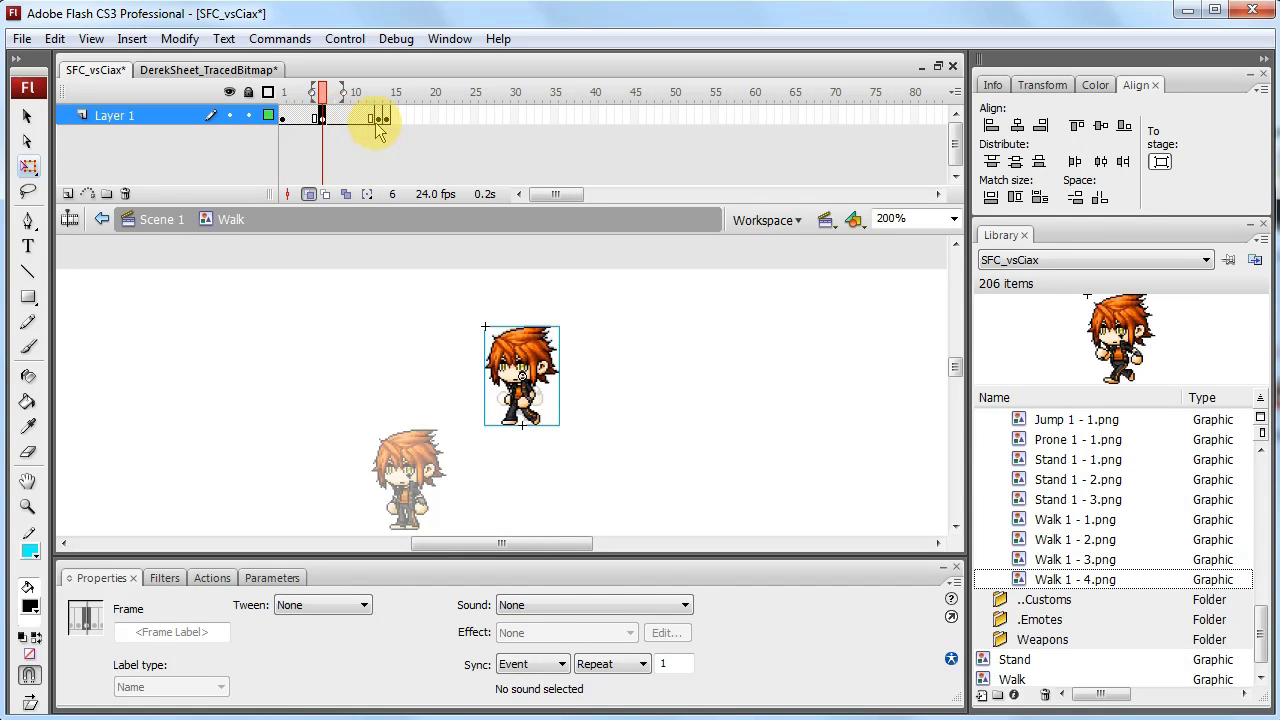
{"action": "left_click", "coordinate": [378, 120]}
{"action": "left_click", "coordinate": [419, 120]}
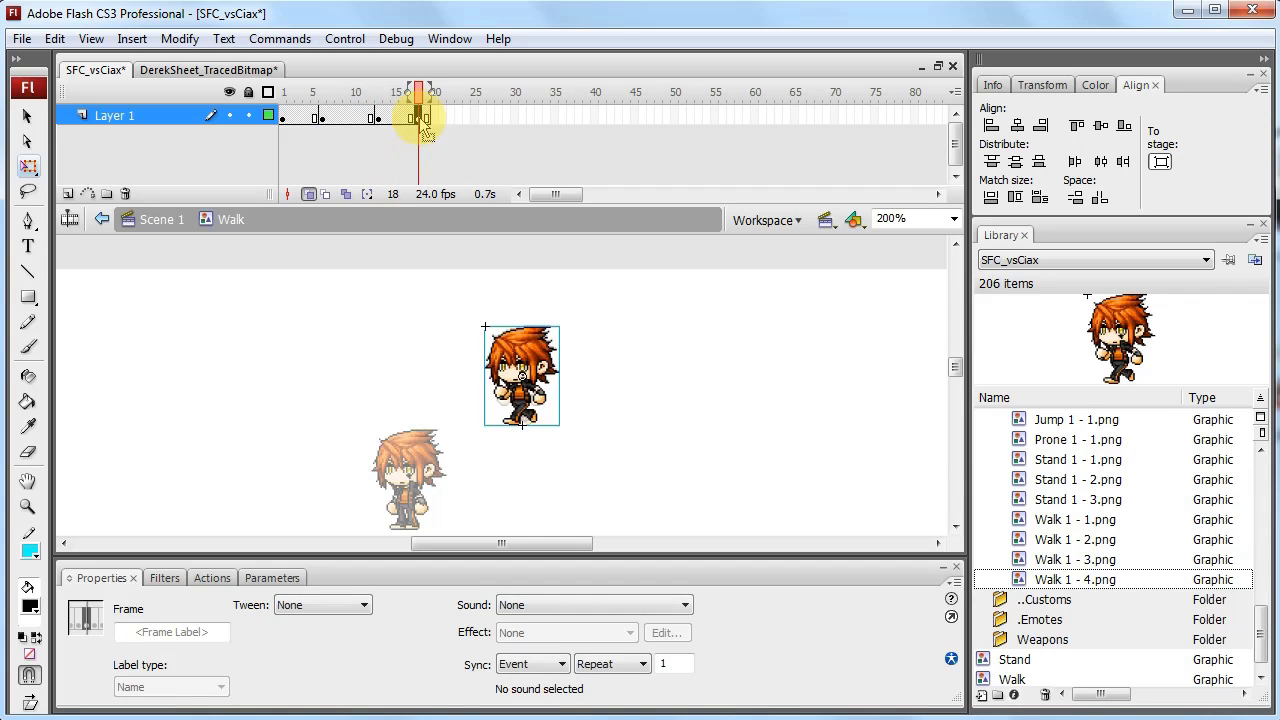
{"action": "key", "text": "Return"}
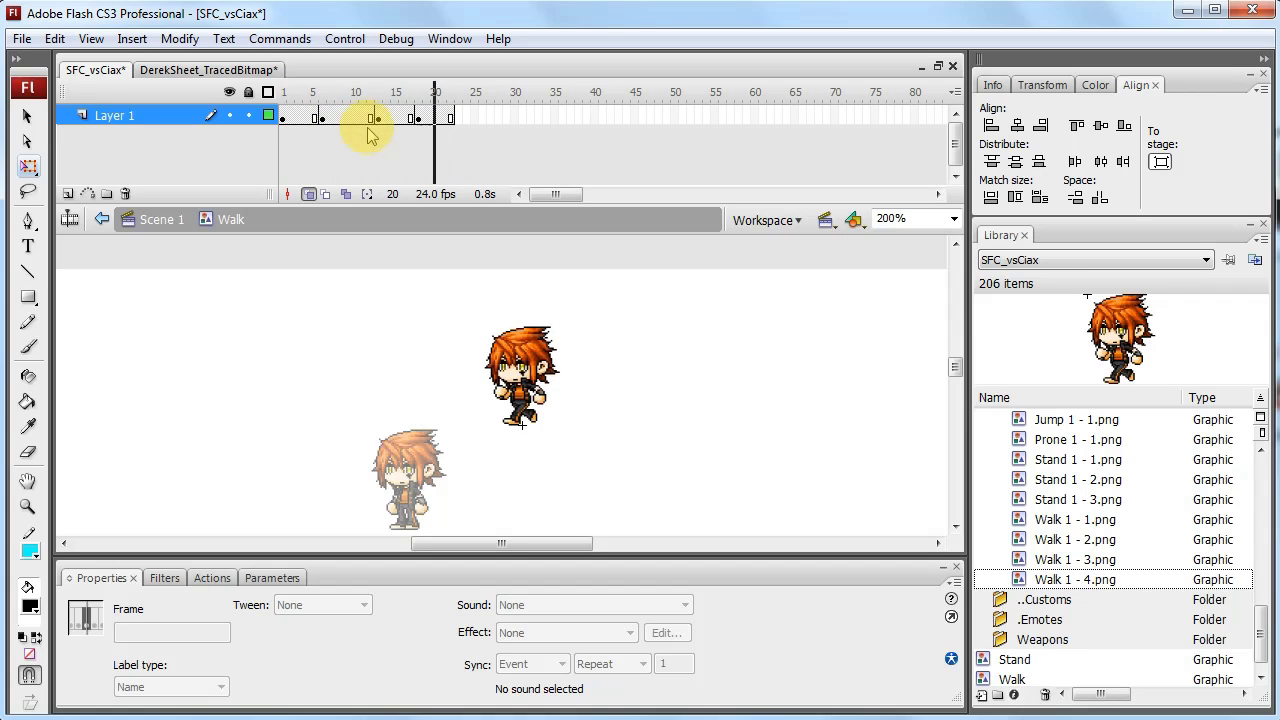
- Lengthen the sprite holds so the keyframes fall on frames 1, 8, 18 and 24, ending at frame 34, and replay the walk
{"action": "left_click", "coordinate": [290, 116]}
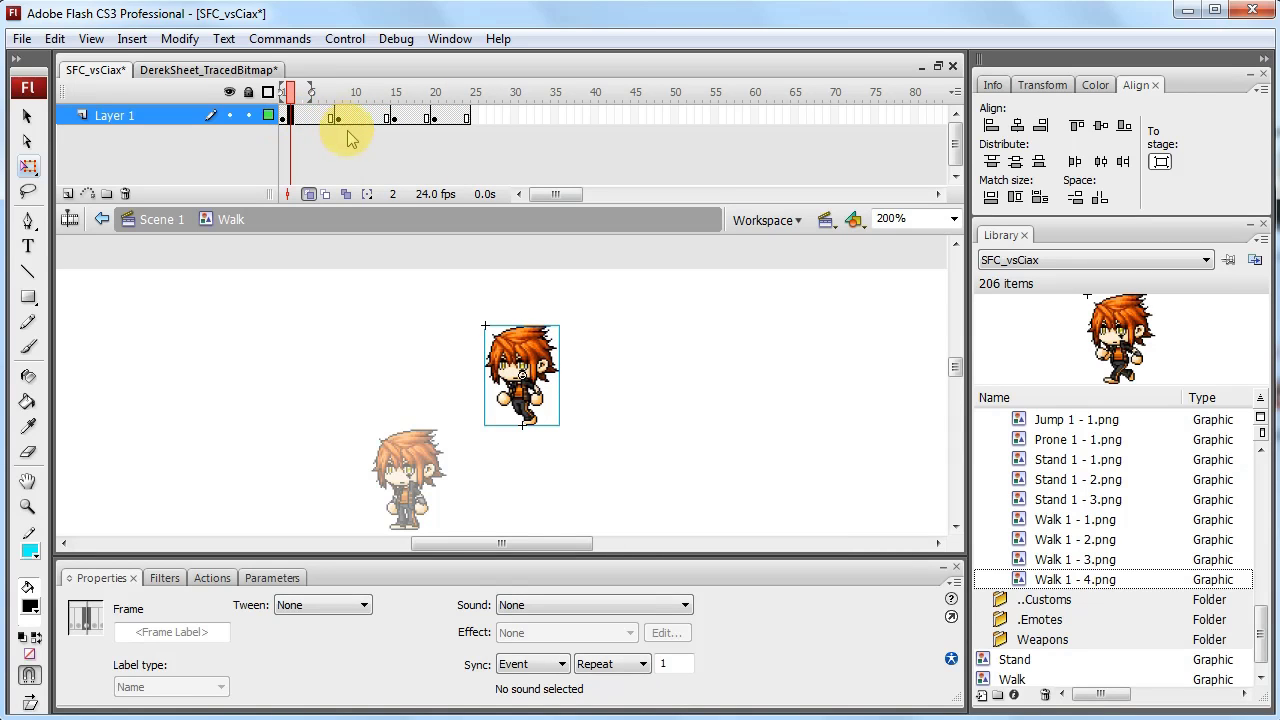
{"action": "left_click", "coordinate": [343, 116]}
{"action": "left_click_drag", "start_coordinate": [343, 116], "coordinate": [497, 128]}
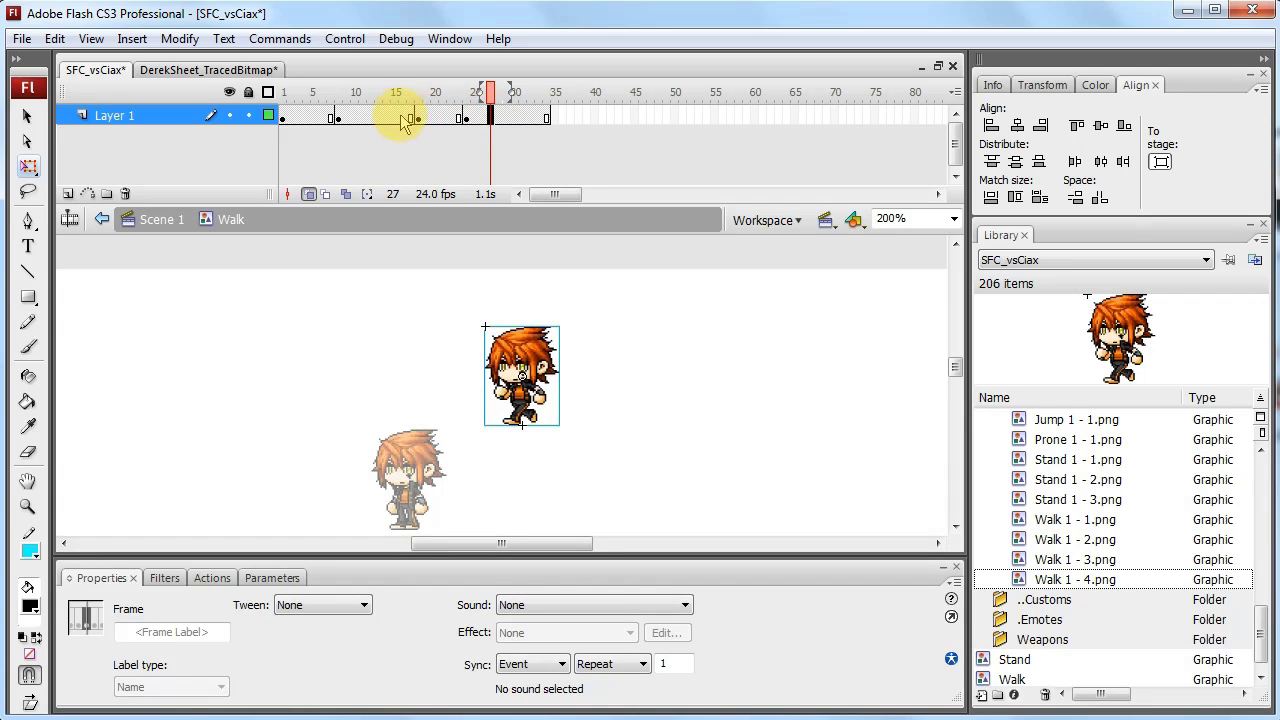
{"action": "key", "text": "Return"}
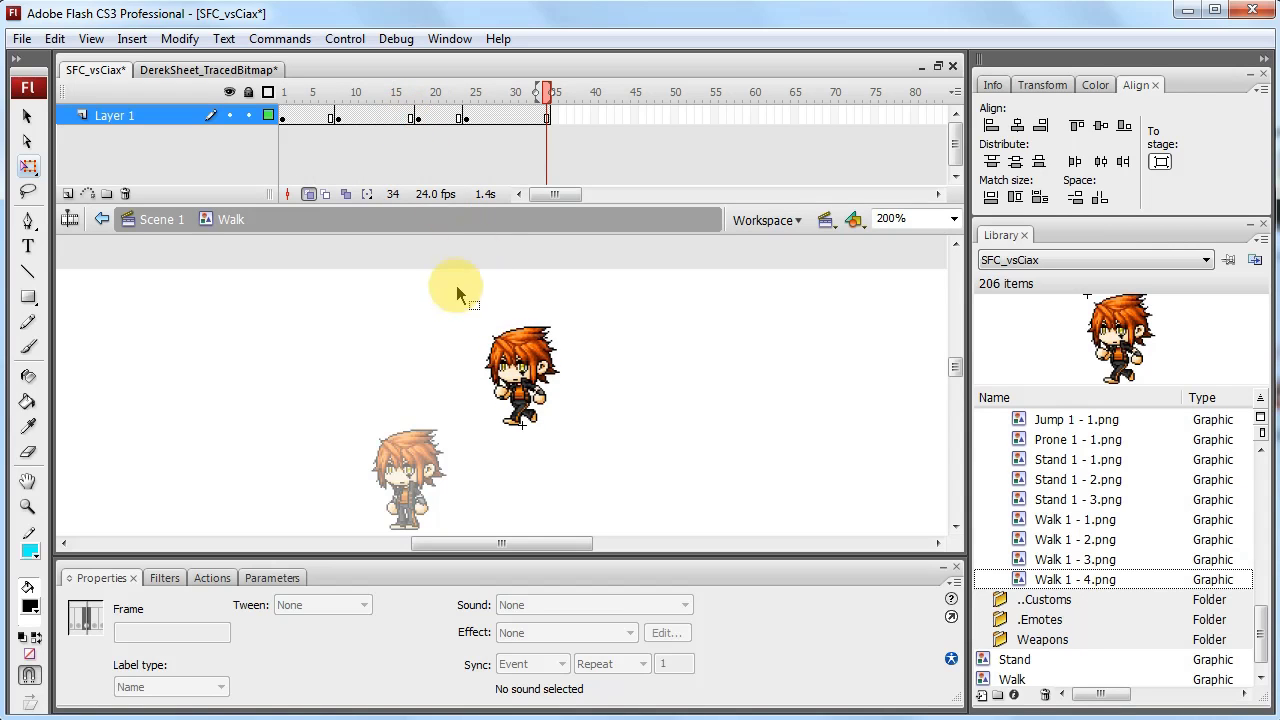
- Scrub through the Walk timeline at 400% zoom to examine the sprites' poses and foot positions
{"action": "left_click", "coordinate": [306, 116]}
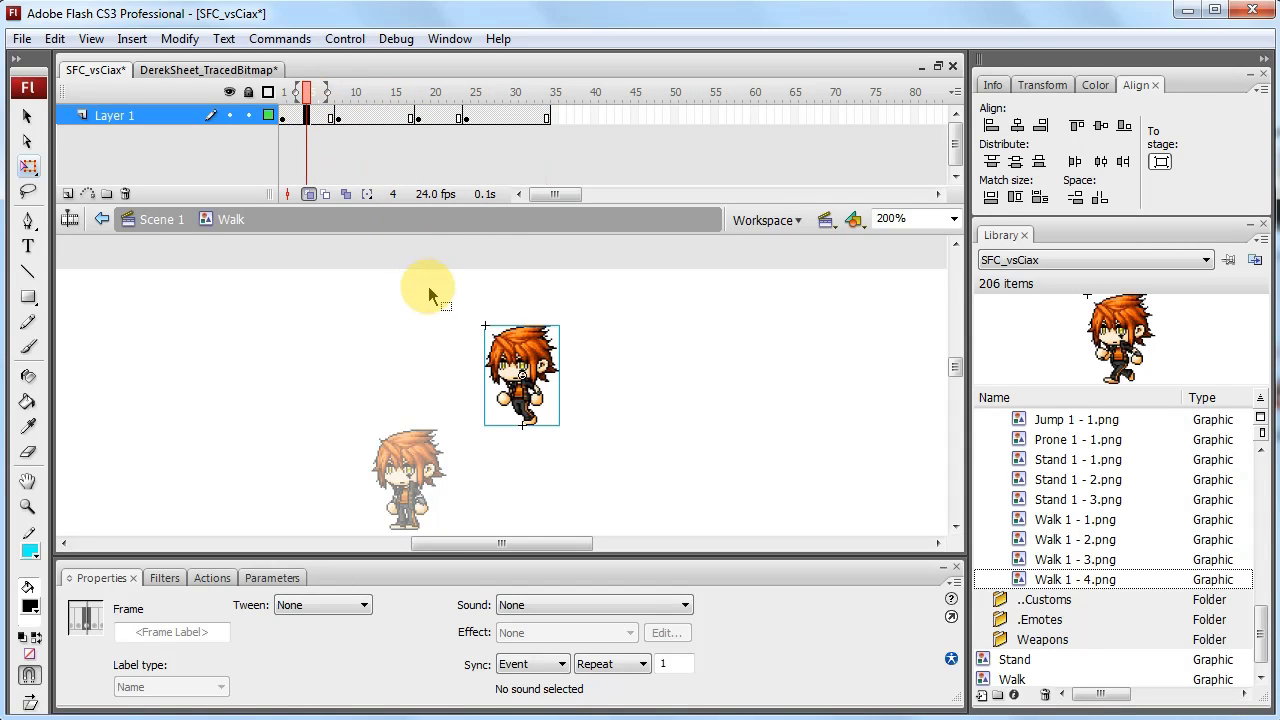
{"action": "key", "text": "ctrl+="}
{"action": "left_click", "coordinate": [395, 353]}
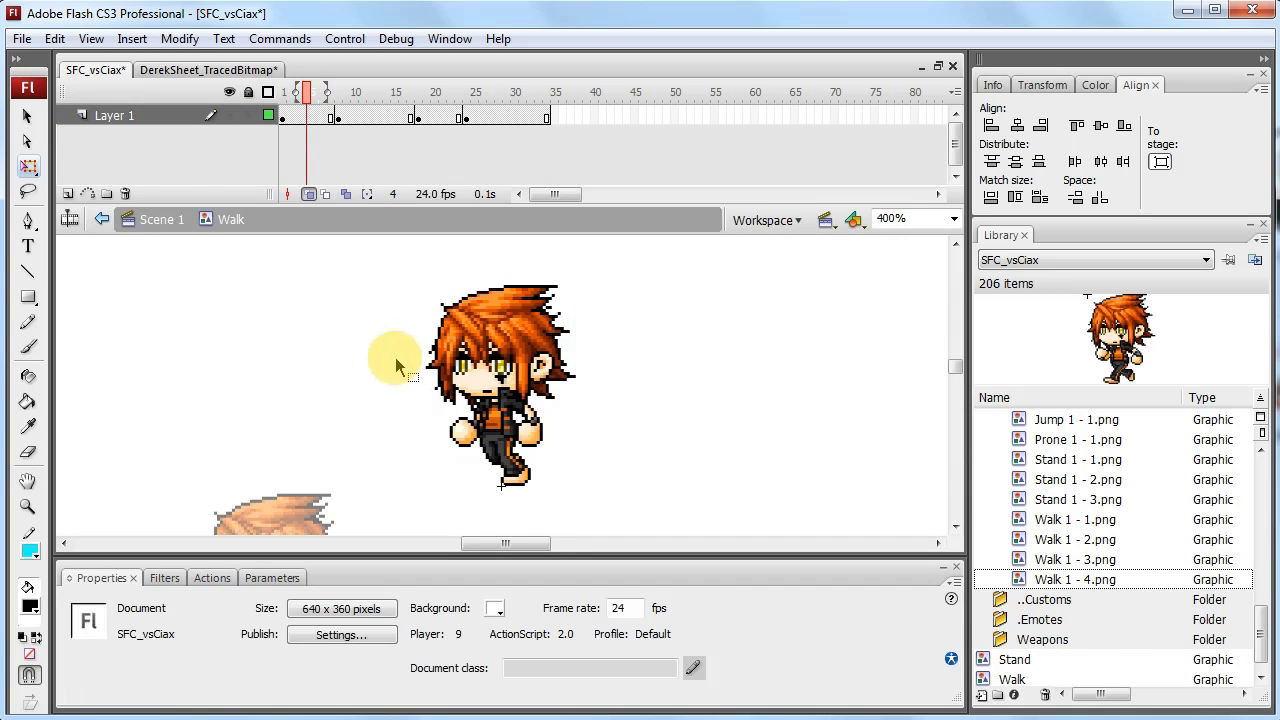
{"action": "left_click_drag", "start_coordinate": [313, 97], "coordinate": [500, 492]}
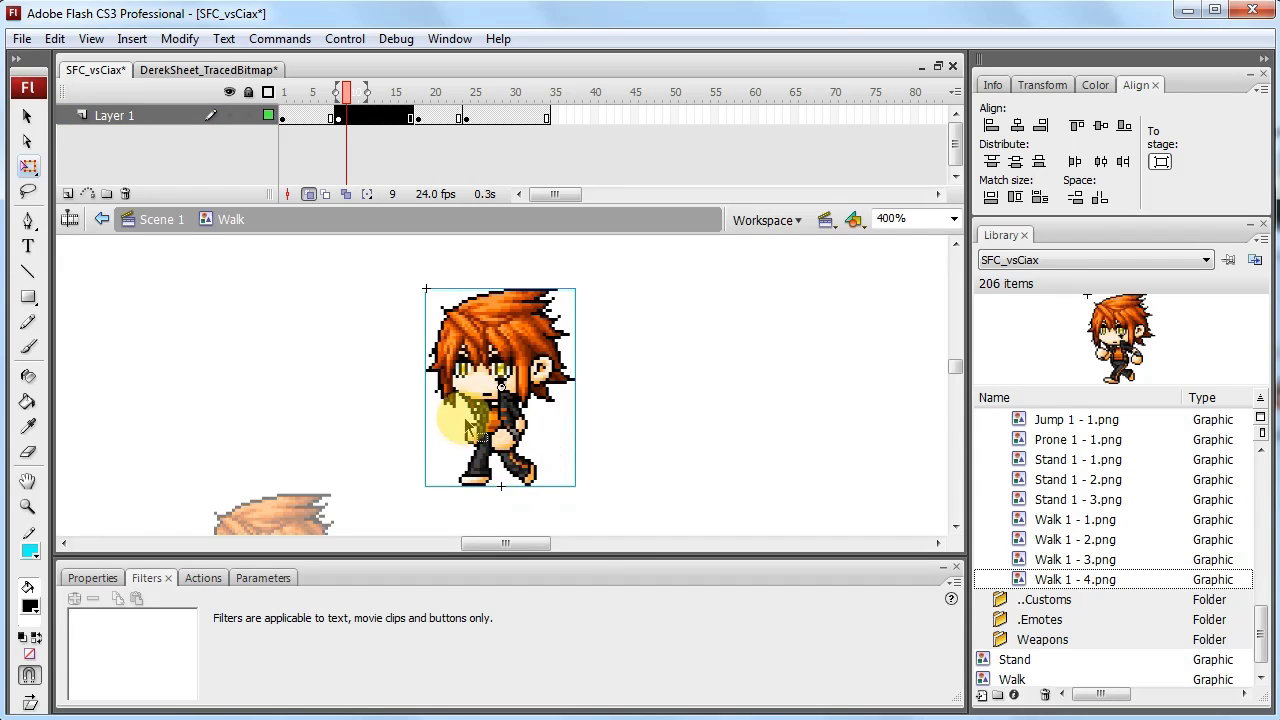
{"action": "left_click_drag", "start_coordinate": [347, 94], "coordinate": [166, 140]}
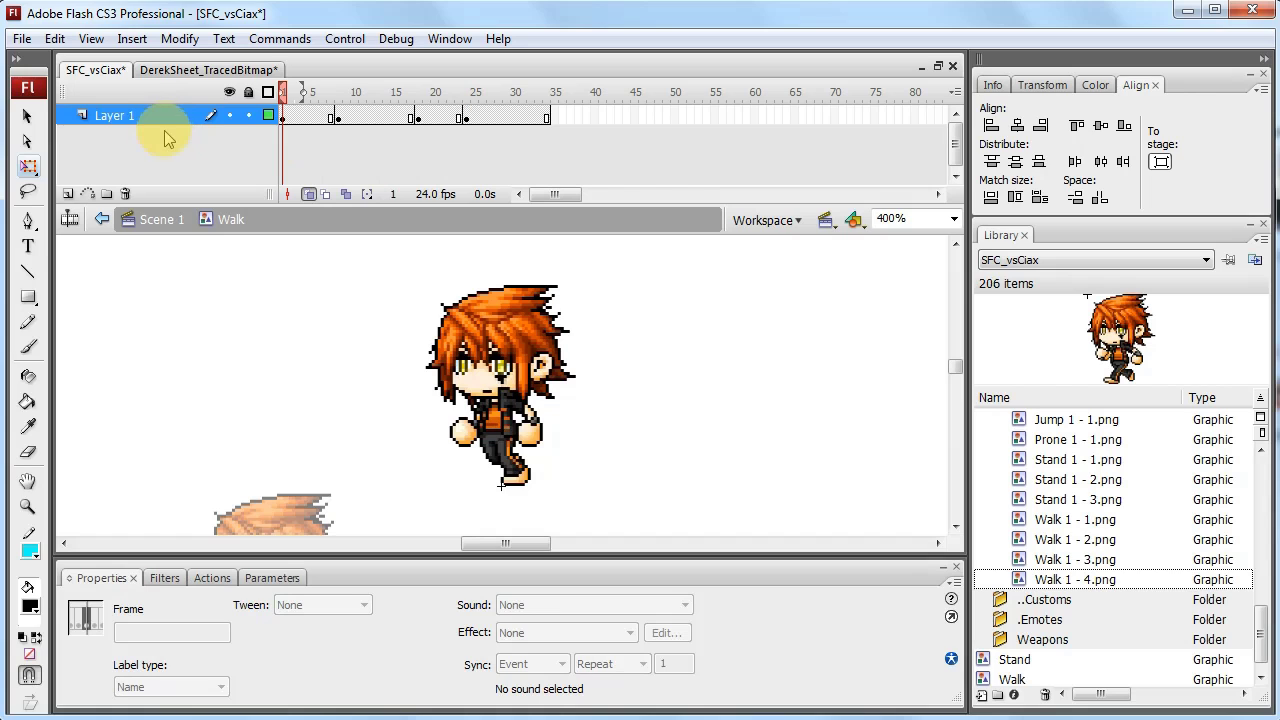
- Remove one frame from the first Walk sprite's hold so the keyframes fall on frames 1, 7, 17 and 23, and replay the cycle
{"action": "key", "text": "Return"}
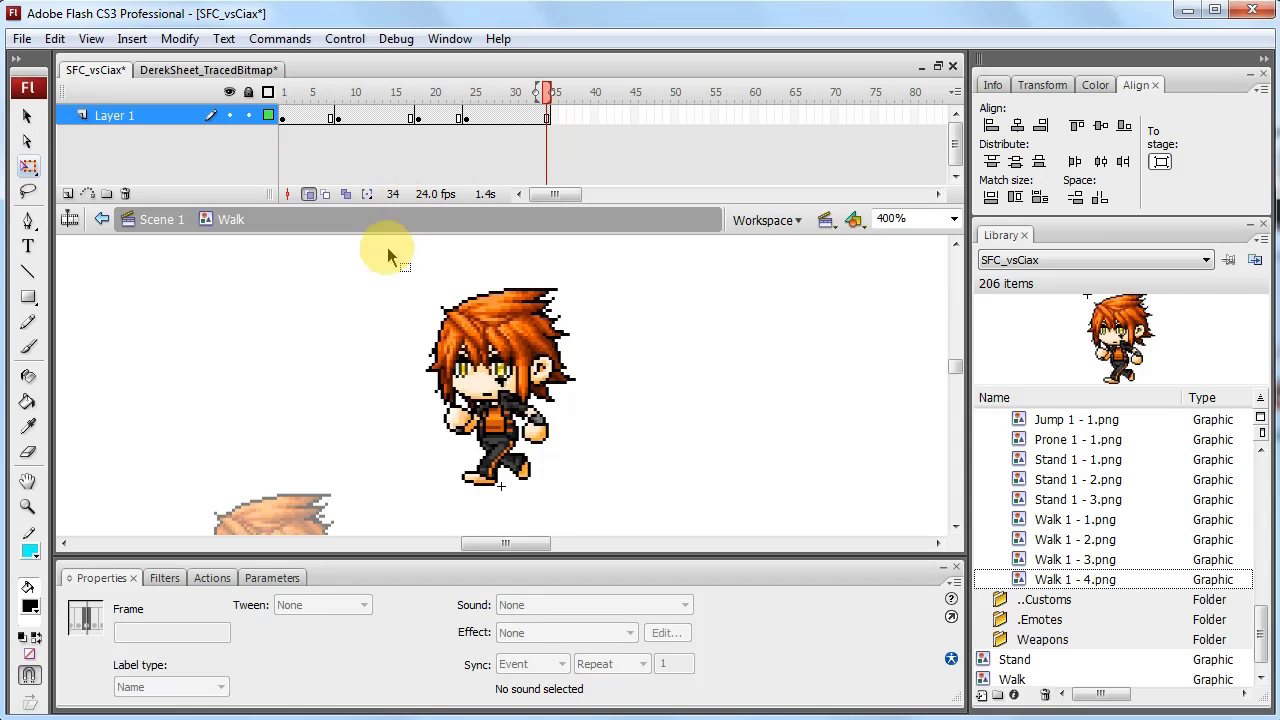
{"action": "left_click", "coordinate": [331, 308]}
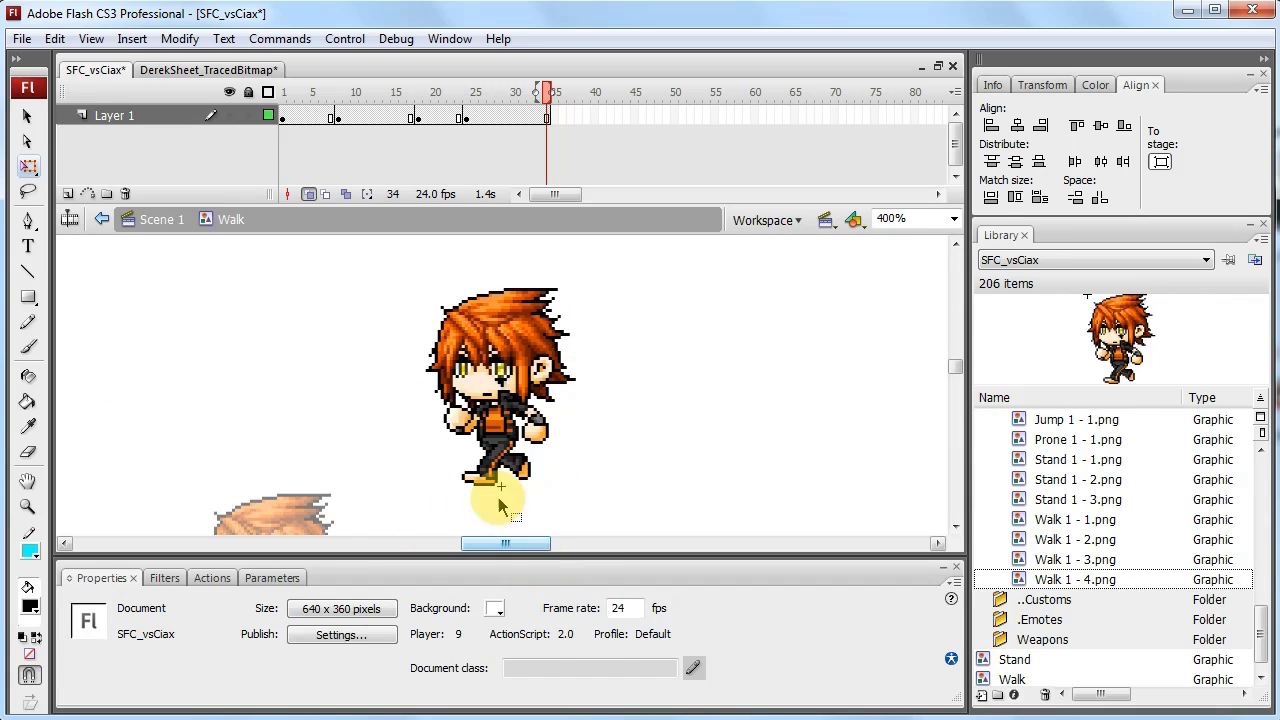
{"action": "right_click", "coordinate": [330, 118]}
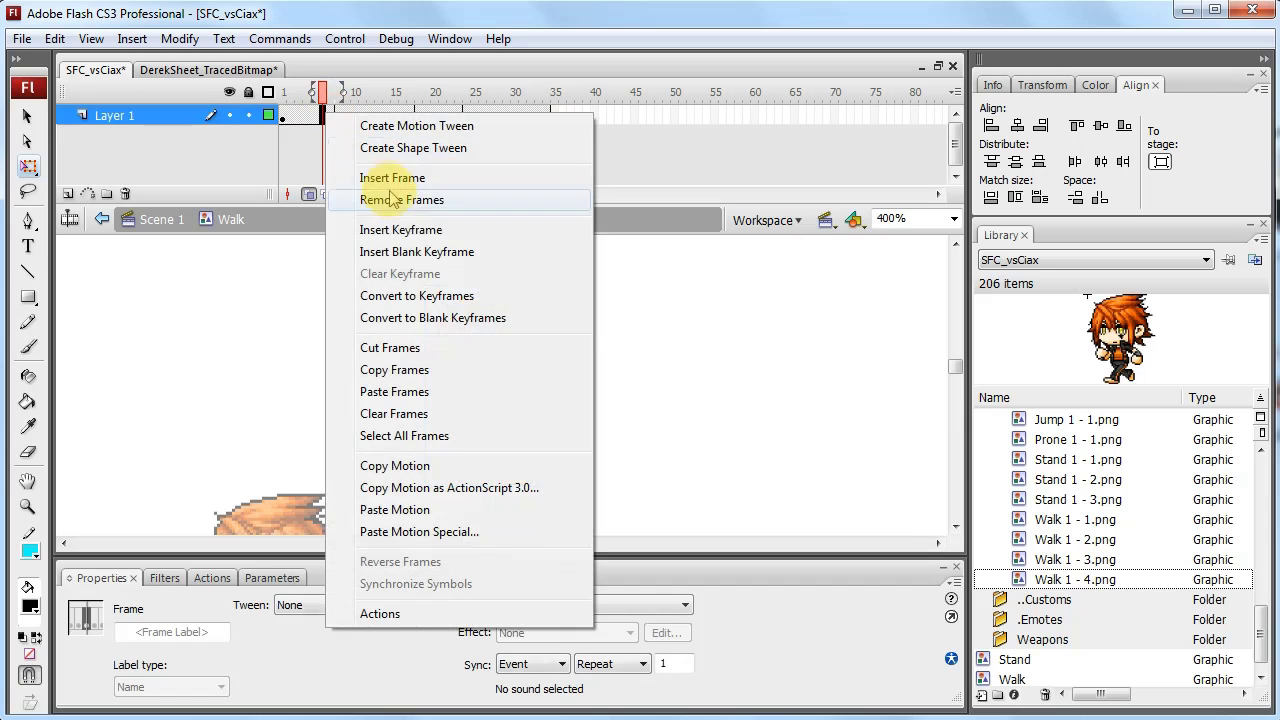
{"action": "left_click", "coordinate": [340, 194]}
{"action": "key", "text": "Return"}
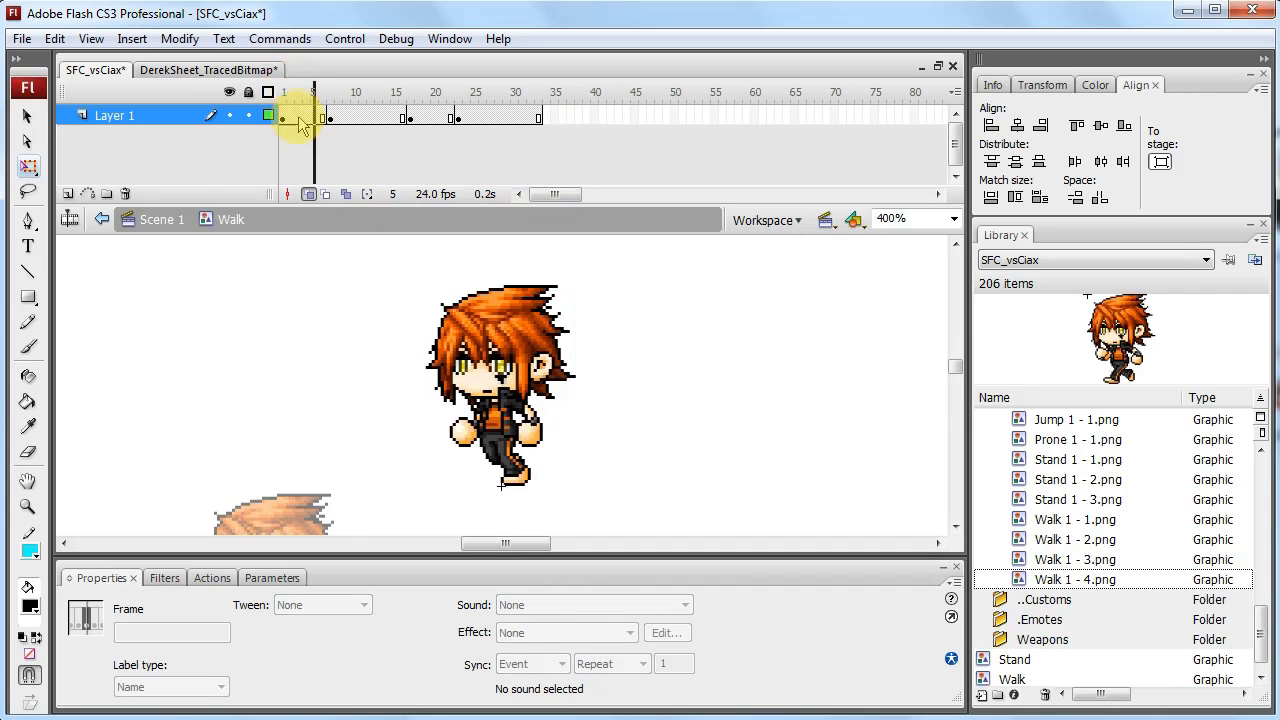
- Return to Scene 1, place the Walk instance beside the Stand instance at nearly the same height, and play the scene timeline
{"action": "double_click", "coordinate": [328, 337]}
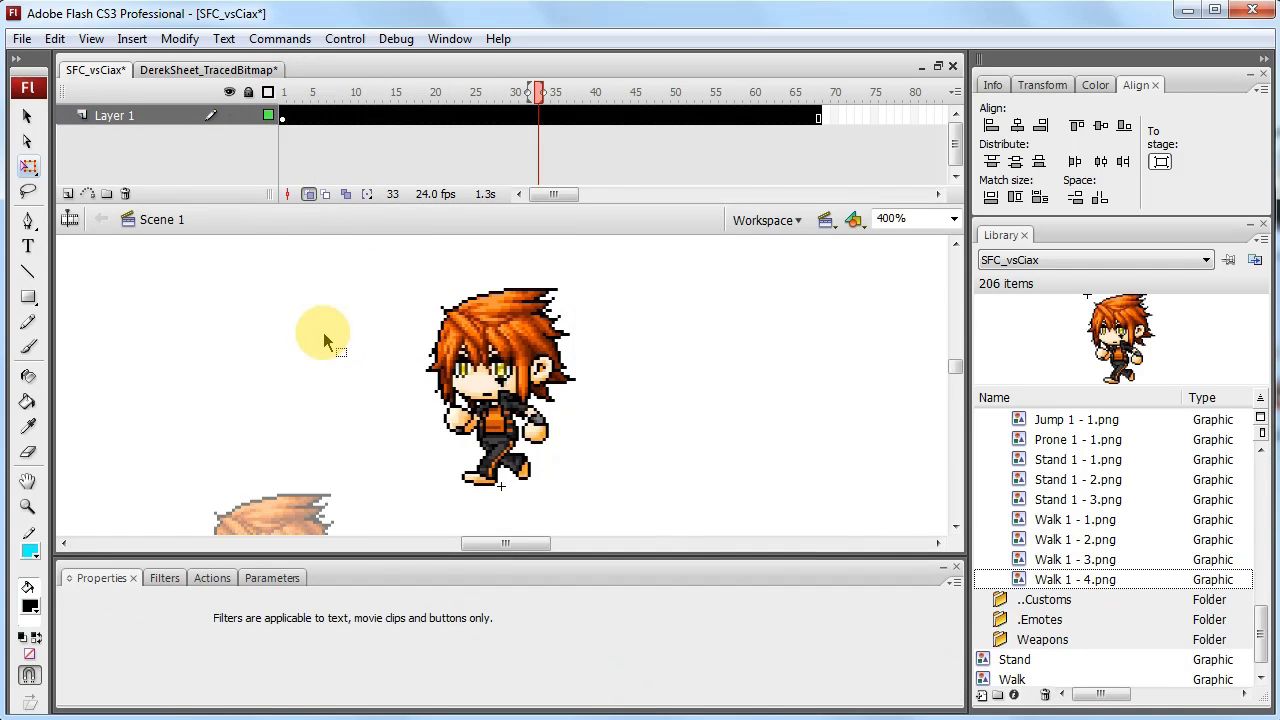
{"action": "left_click", "coordinate": [415, 312]}
{"action": "left_click_drag", "start_coordinate": [495, 354], "coordinate": [553, 488]}
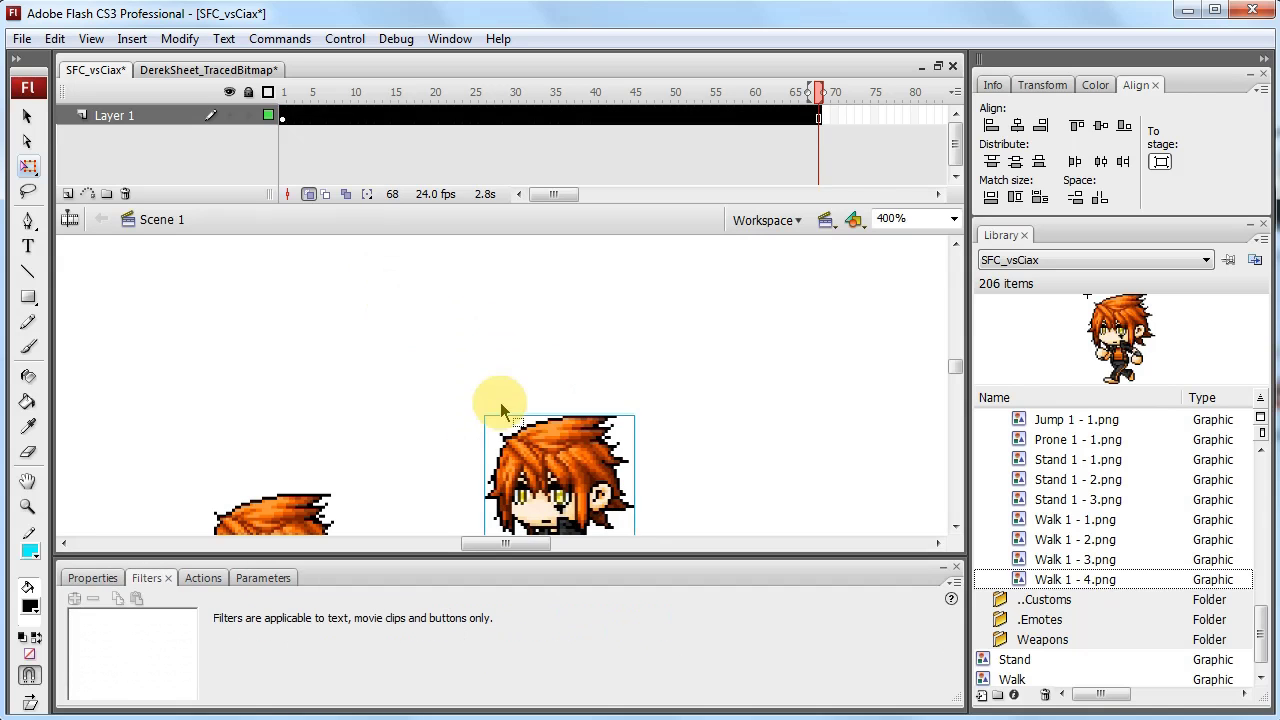
{"action": "mouse_move", "coordinate": [957, 366]}
{"action": "left_mouse_down"}
{"action": "mouse_move", "coordinate": [965, 383]}
{"action": "mouse_move", "coordinate": [960, 366]}
{"action": "left_mouse_up"}
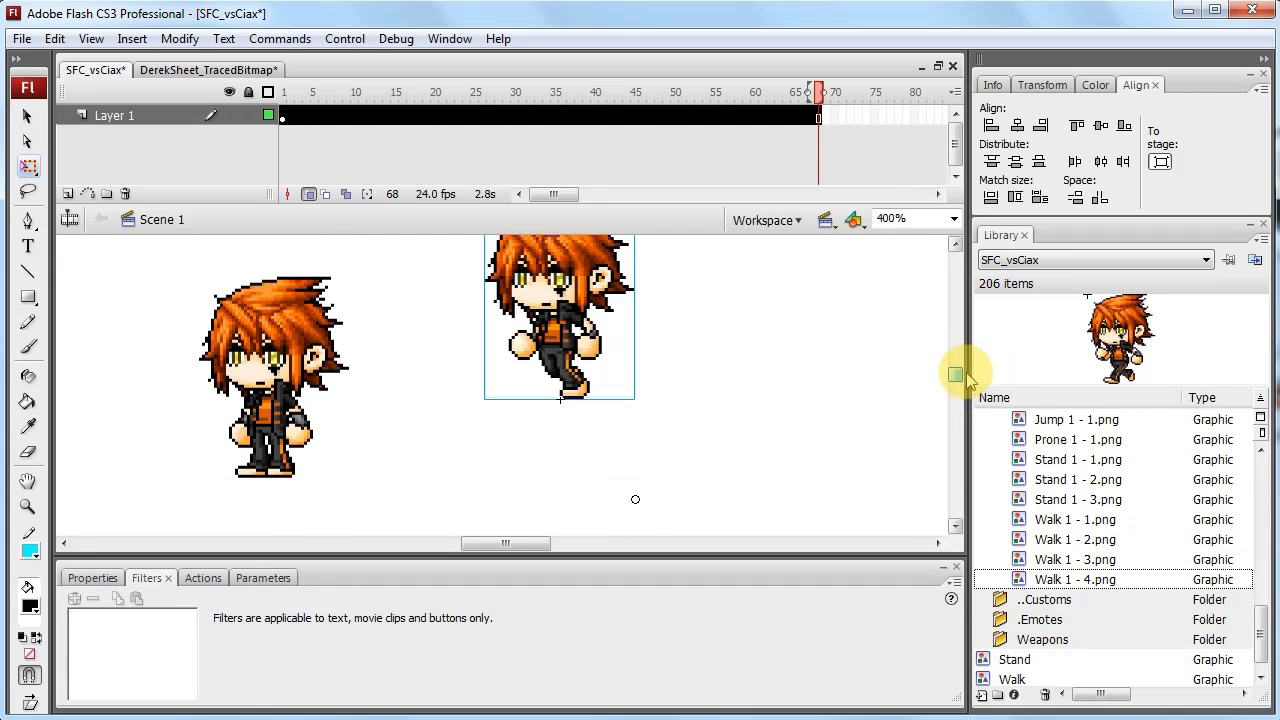
{"action": "left_click", "coordinate": [283, 92]}
{"action": "left_click", "coordinate": [510, 260]}
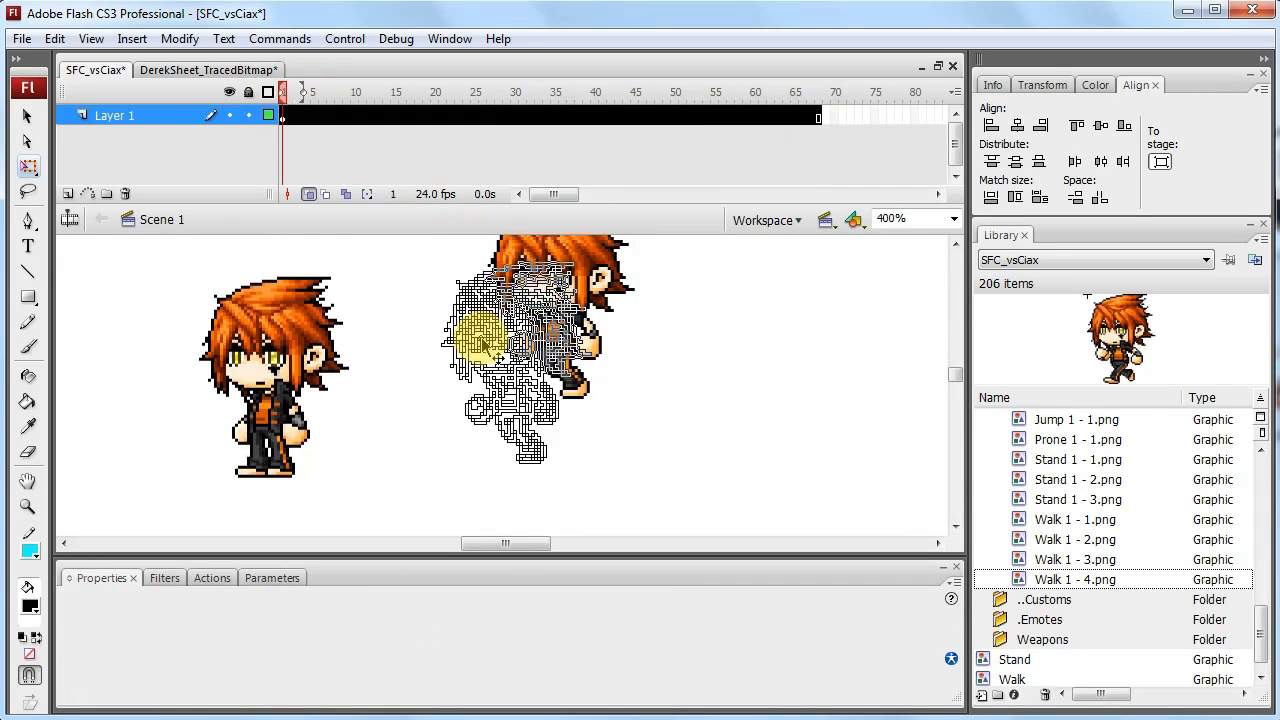
{"action": "left_click", "coordinate": [305, 163]}
{"action": "key", "text": "Return"}
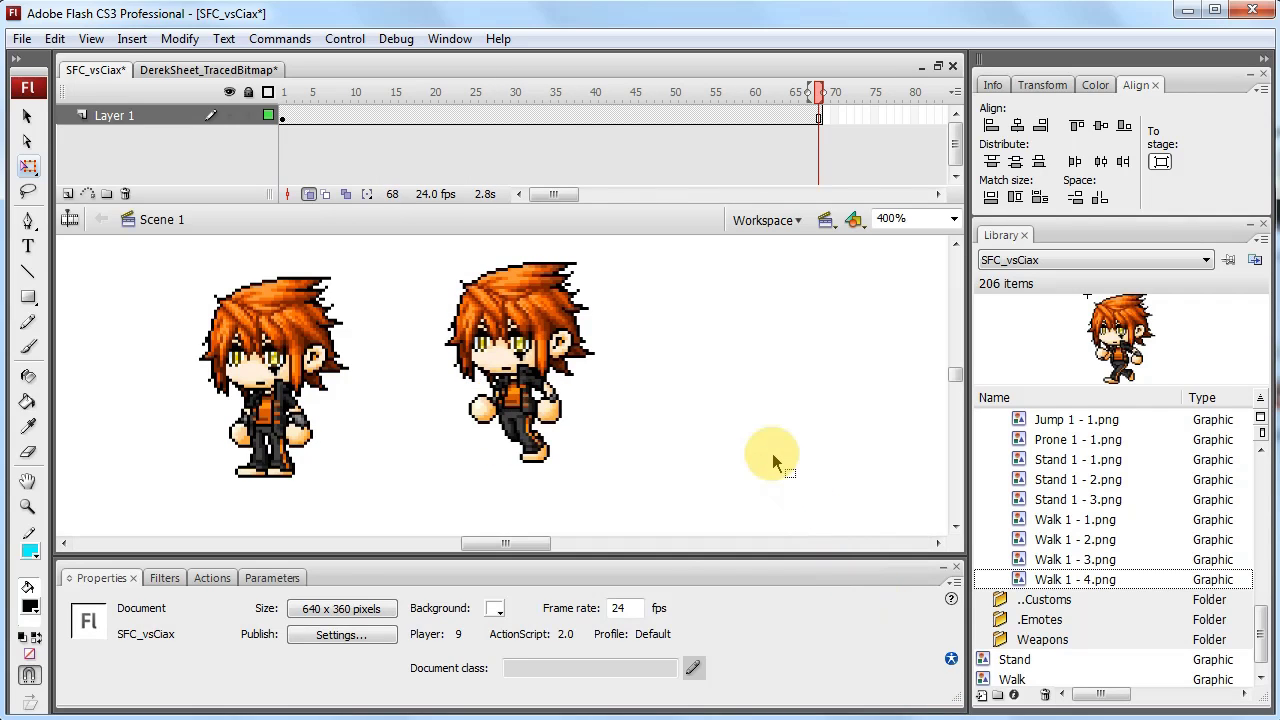
- Go back to frame 1 and examine the Stand instance's symbol properties
{"action": "left_click", "coordinate": [298, 364]}
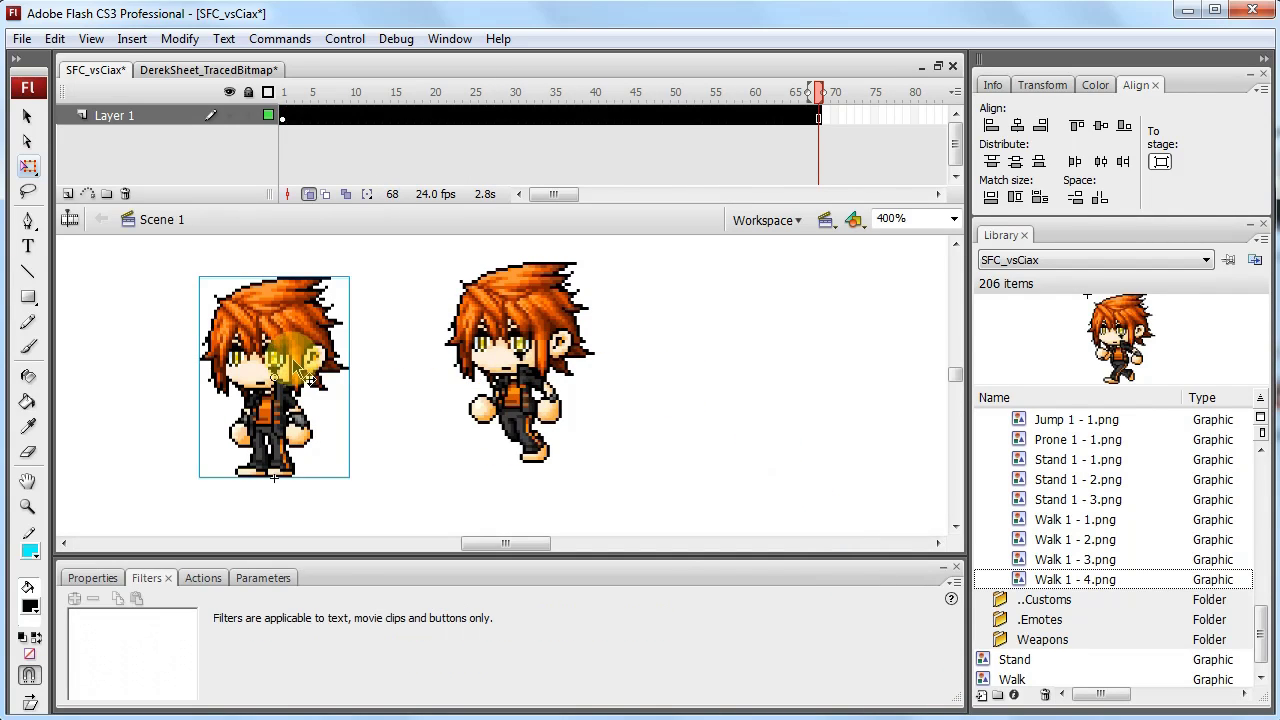
{"action": "left_click", "coordinate": [285, 92]}
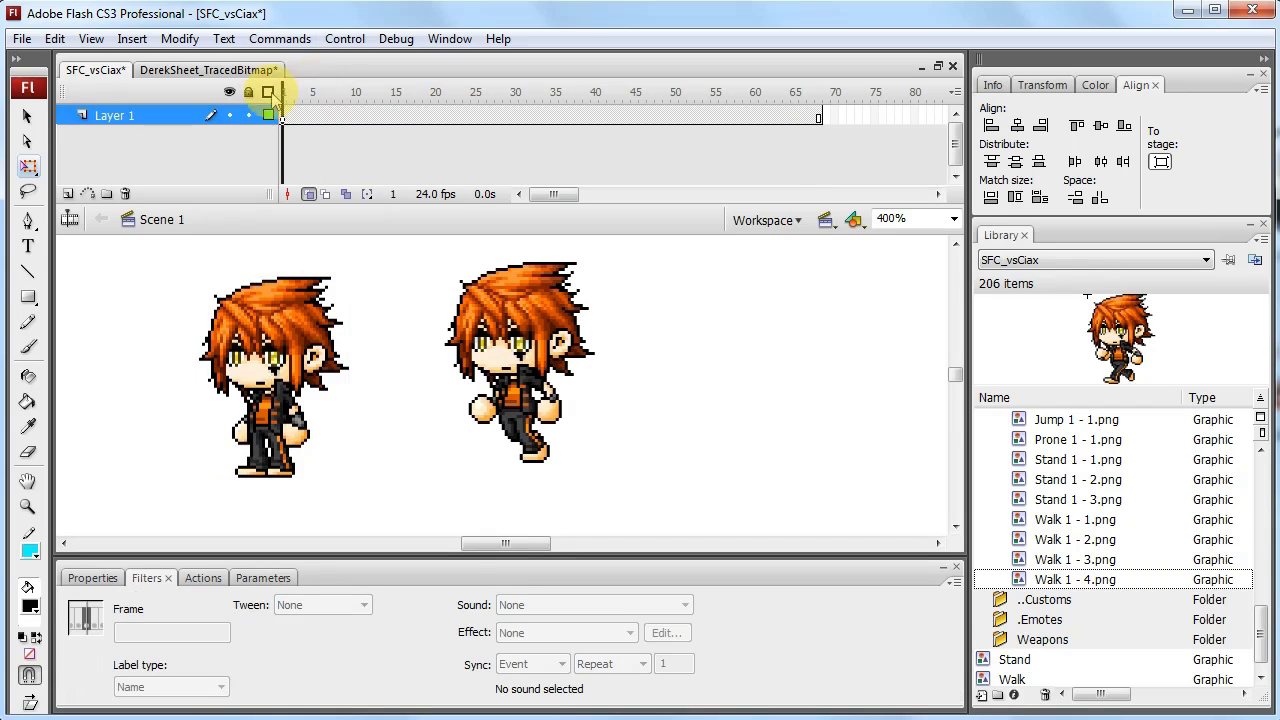
{"action": "left_click", "coordinate": [363, 417]}
{"action": "left_click", "coordinate": [305, 340]}
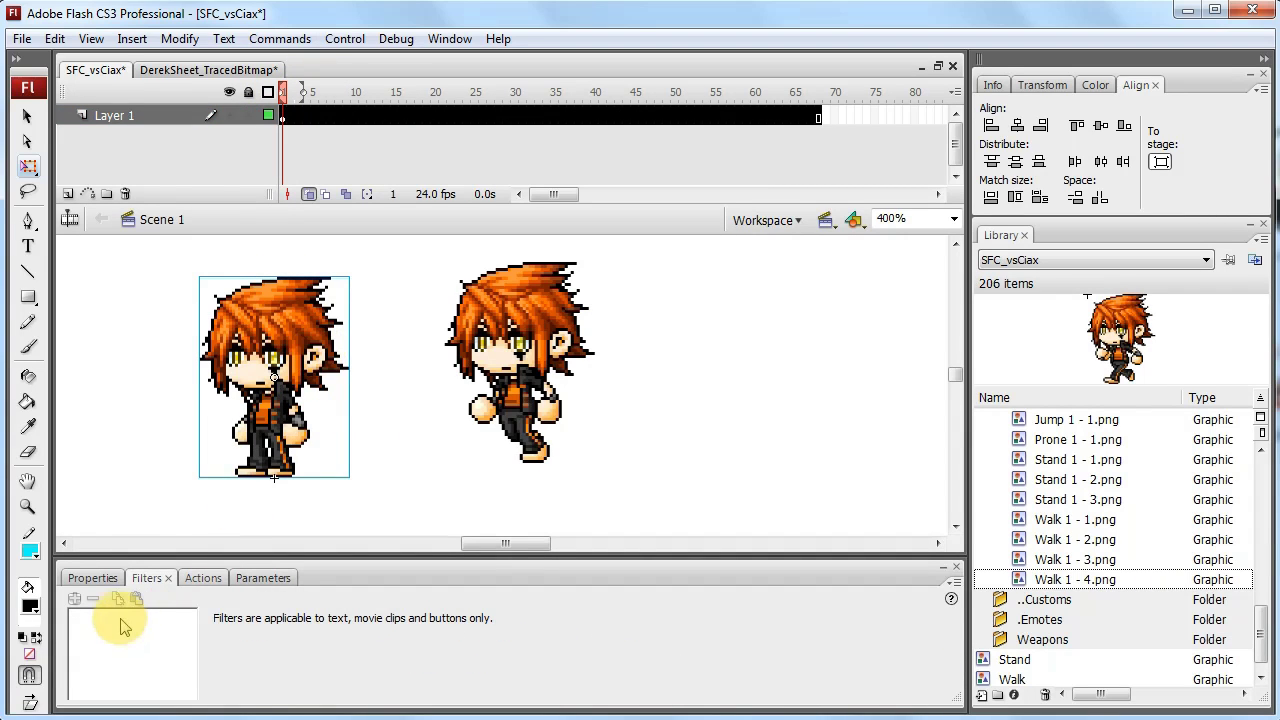
{"action": "left_click", "coordinate": [92, 578]}
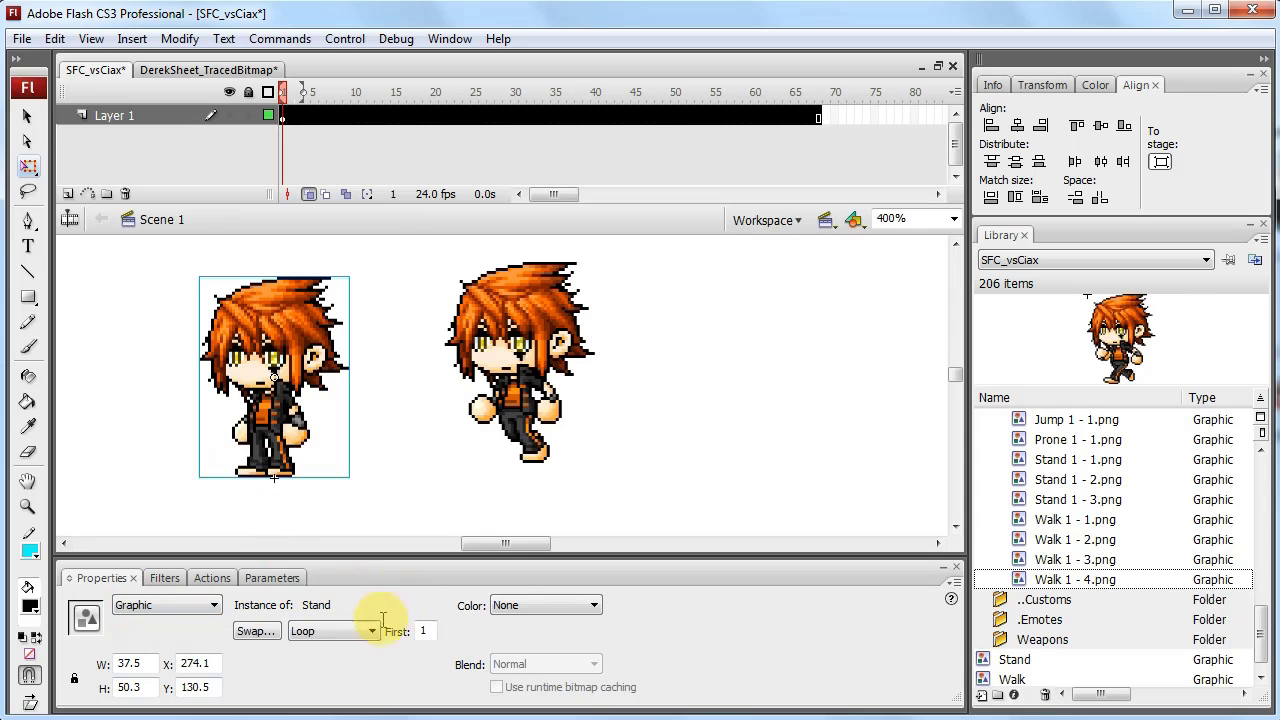
{"action": "left_click", "coordinate": [382, 310]}
{"action": "left_click", "coordinate": [272, 360]}
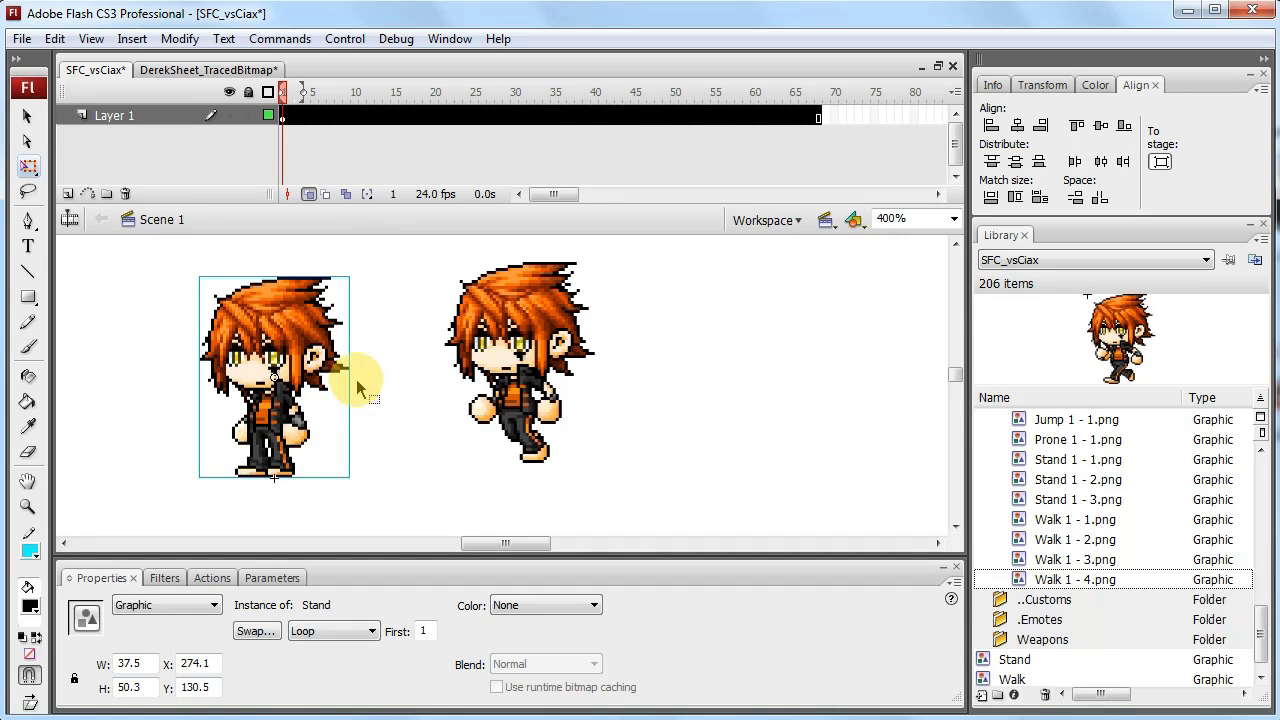
{"action": "left_click", "coordinate": [372, 358]}
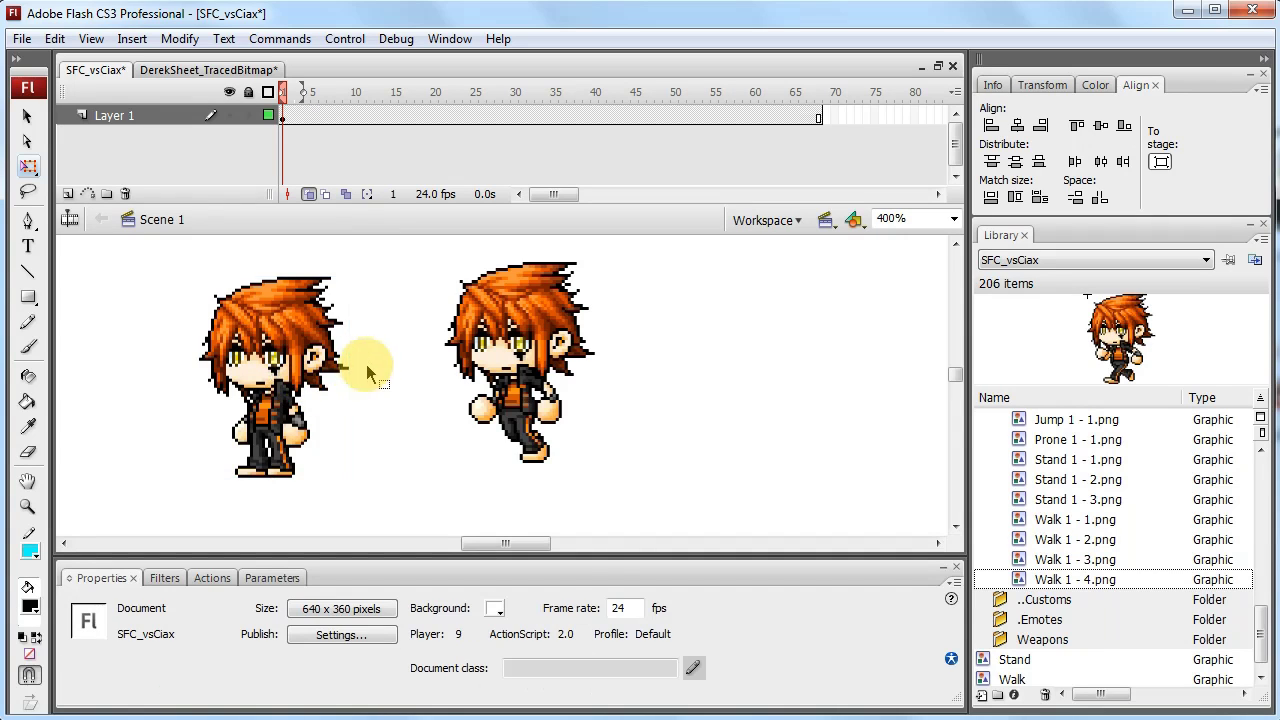
- Change the Stand instance's behavior from Graphic to Movie Clip and play the scene timeline to compare it with Walk
{"action": "left_click", "coordinate": [258, 378]}
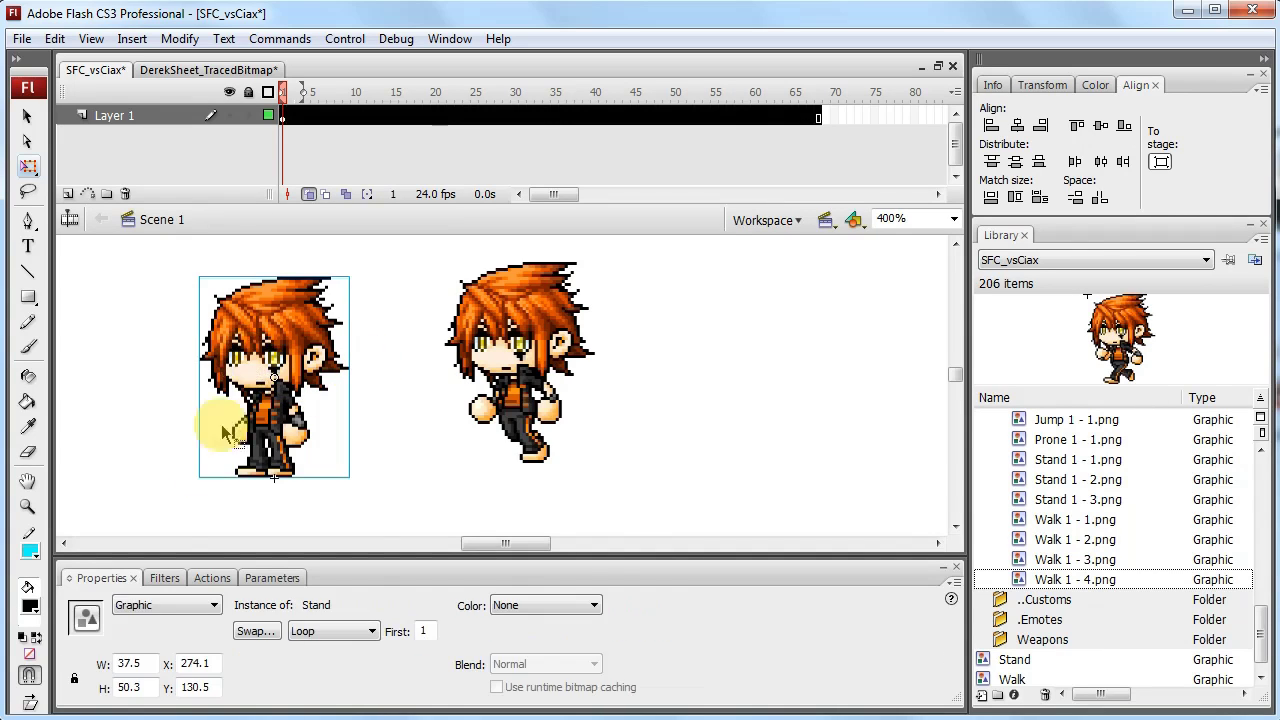
{"action": "left_click", "coordinate": [165, 605]}
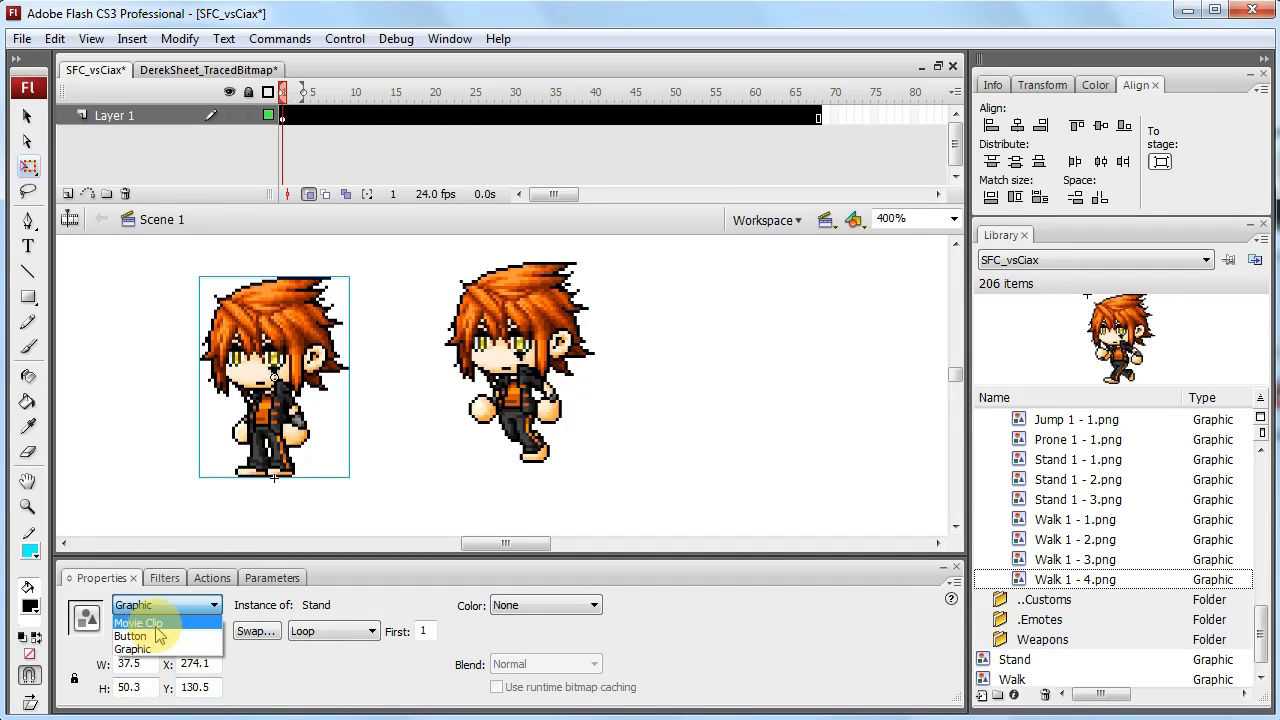
{"action": "left_click", "coordinate": [140, 622]}
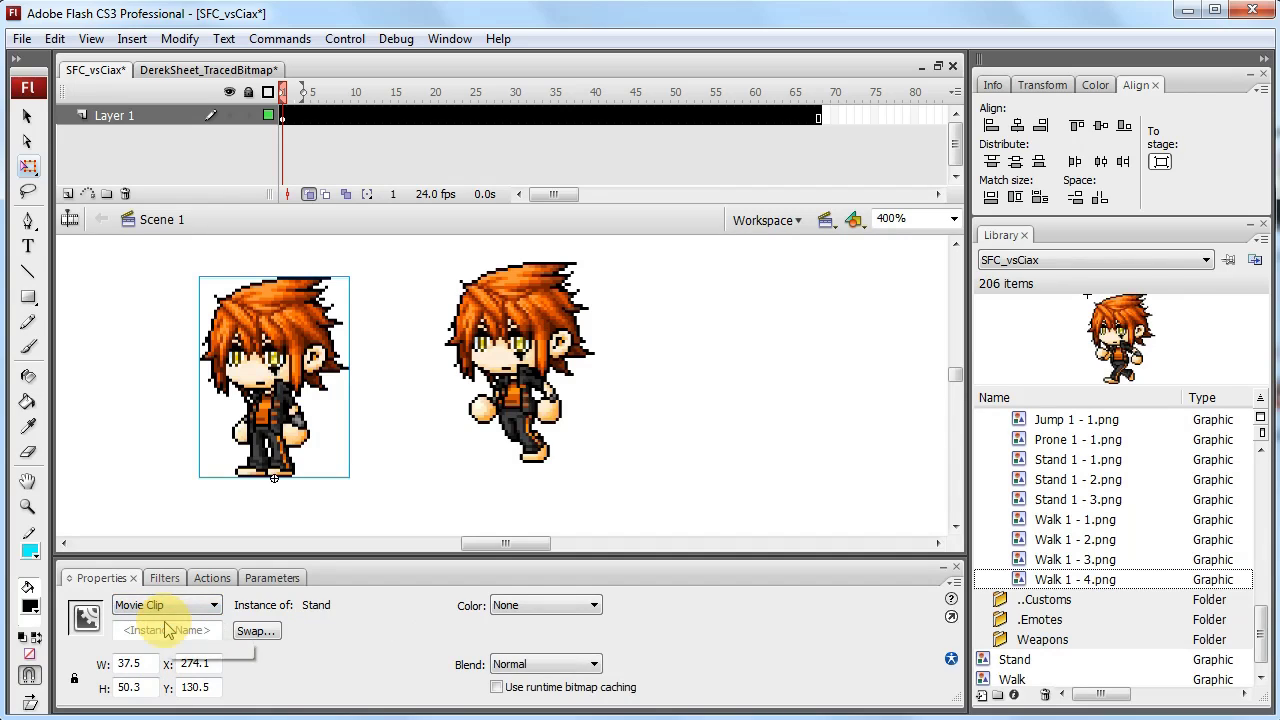
{"action": "left_click", "coordinate": [413, 400]}
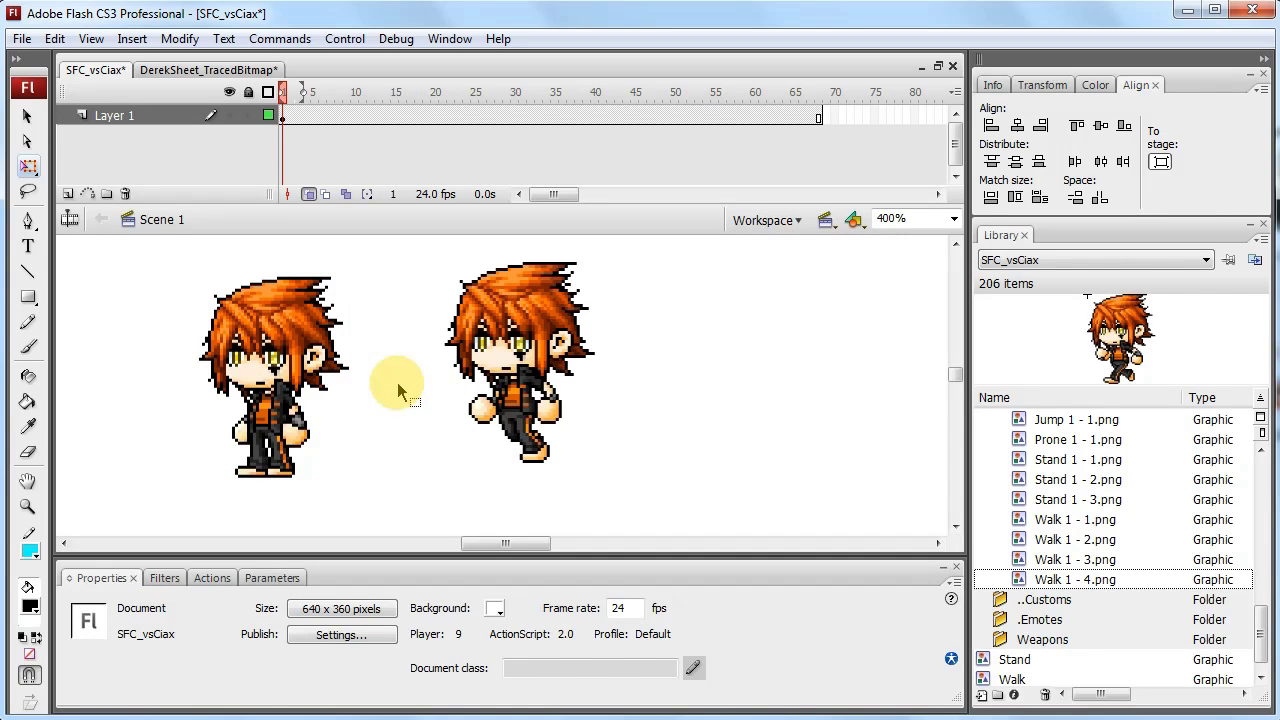
{"action": "left_click", "coordinate": [310, 362]}
{"action": "left_click", "coordinate": [391, 403]}
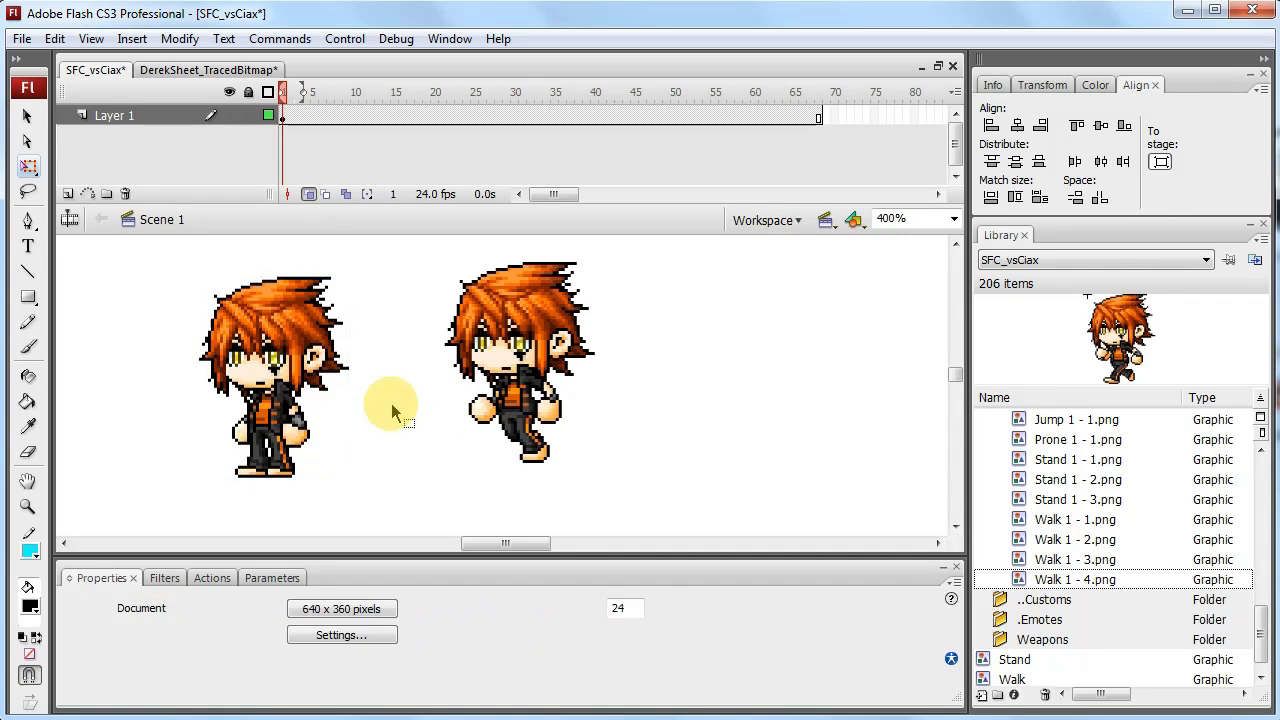
{"action": "key", "text": "Return"}
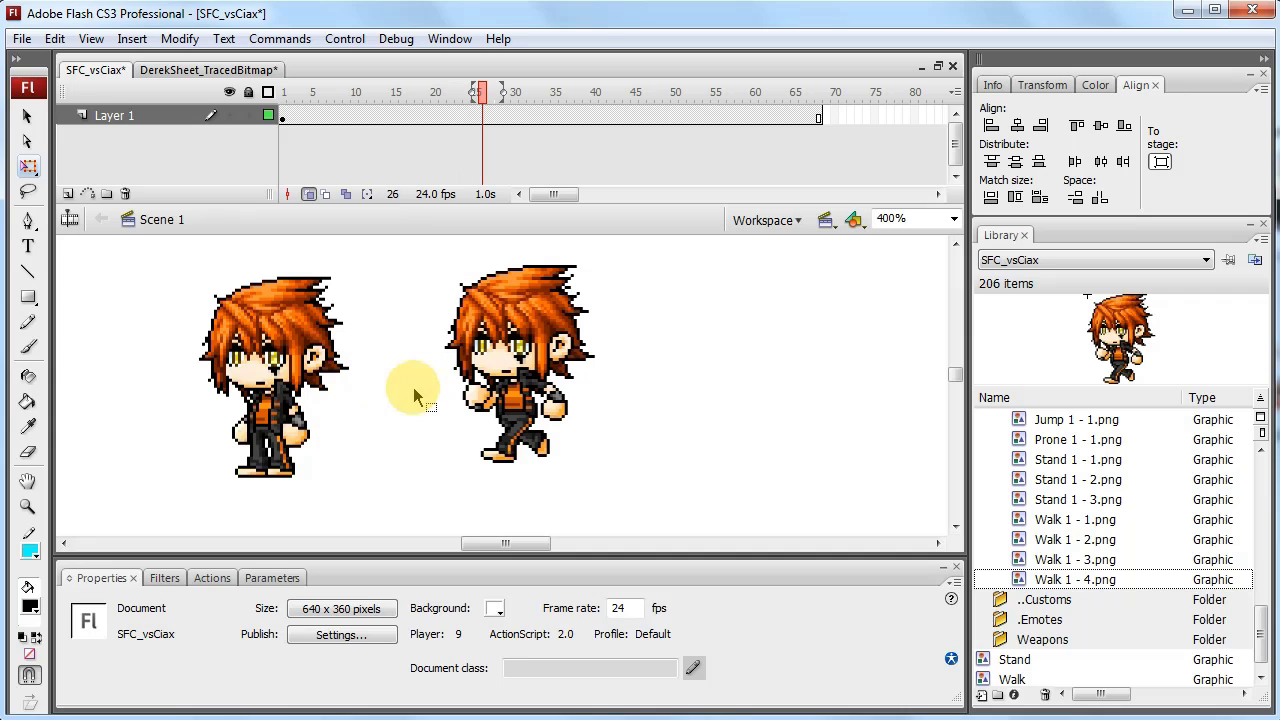
- Change the Walk instance's behavior to Movie Clip and resume timeline playback
{"action": "left_click", "coordinate": [465, 372]}
{"action": "left_click", "coordinate": [171, 605]}
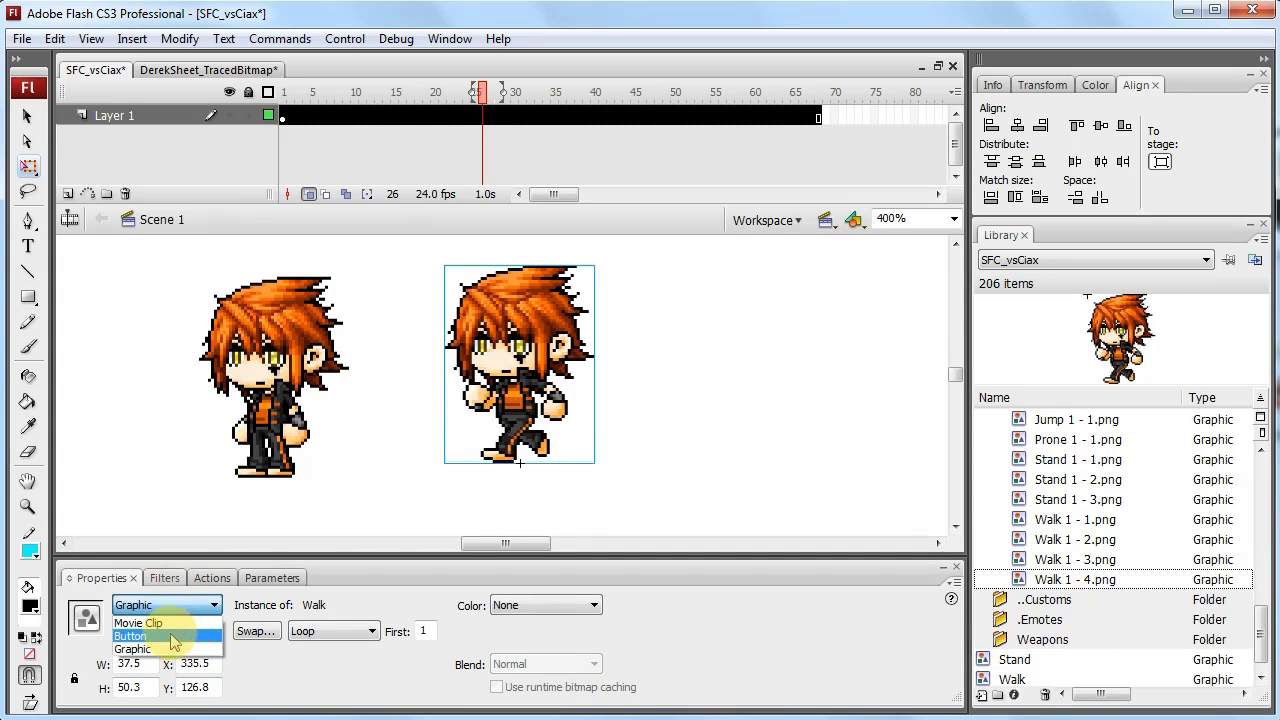
{"action": "left_click", "coordinate": [175, 623]}
{"action": "key", "text": "Return"}
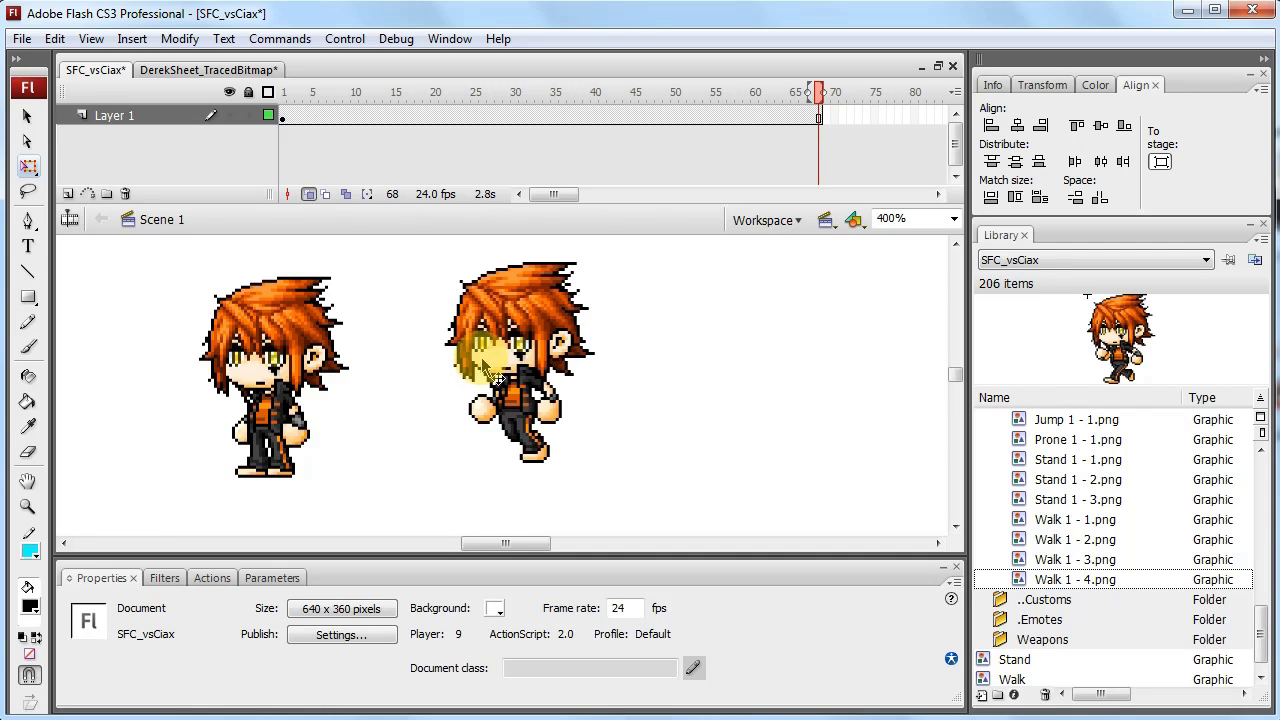
- Test the movie, zoom in on both characters to watch their animations play, and close the preview
{"action": "key", "text": "ctrl+Return"}
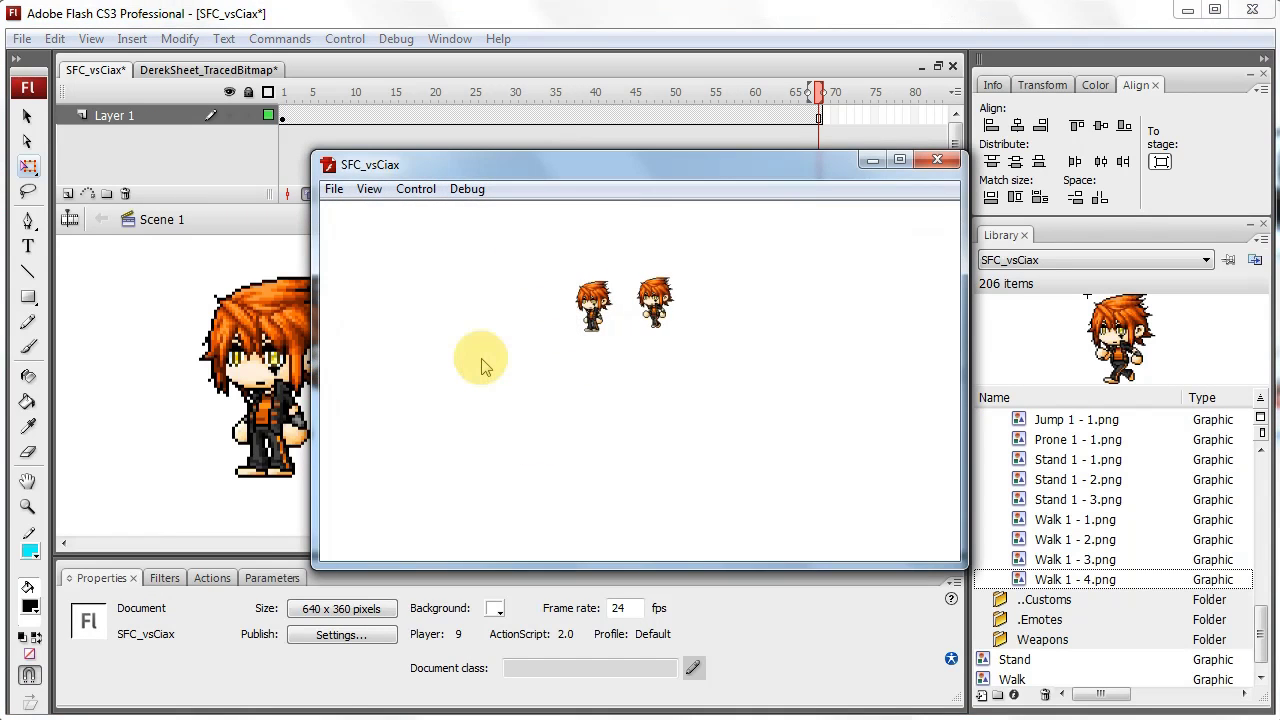
{"action": "right_click", "coordinate": [622, 276]}
{"action": "left_click", "coordinate": [650, 286]}
{"action": "right_click", "coordinate": [594, 400]}
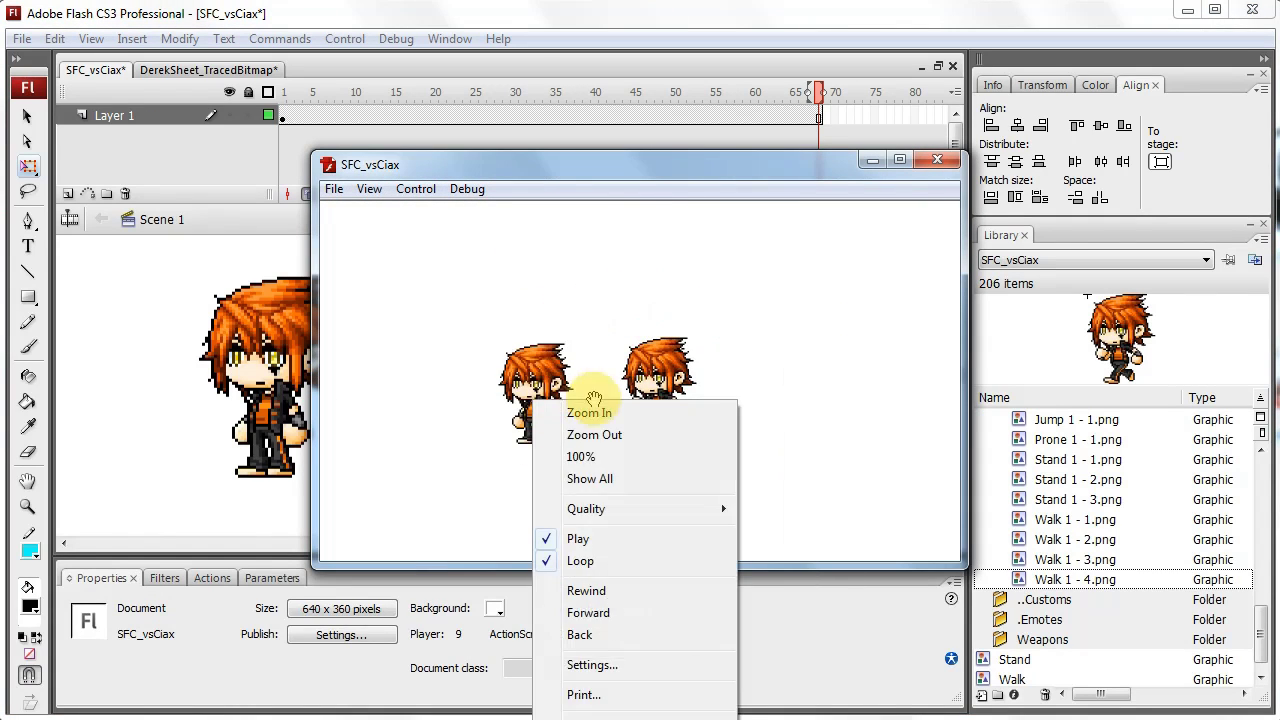
{"action": "left_click", "coordinate": [594, 410]}
{"action": "left_click_drag", "start_coordinate": [714, 428], "coordinate": [513, 460]}
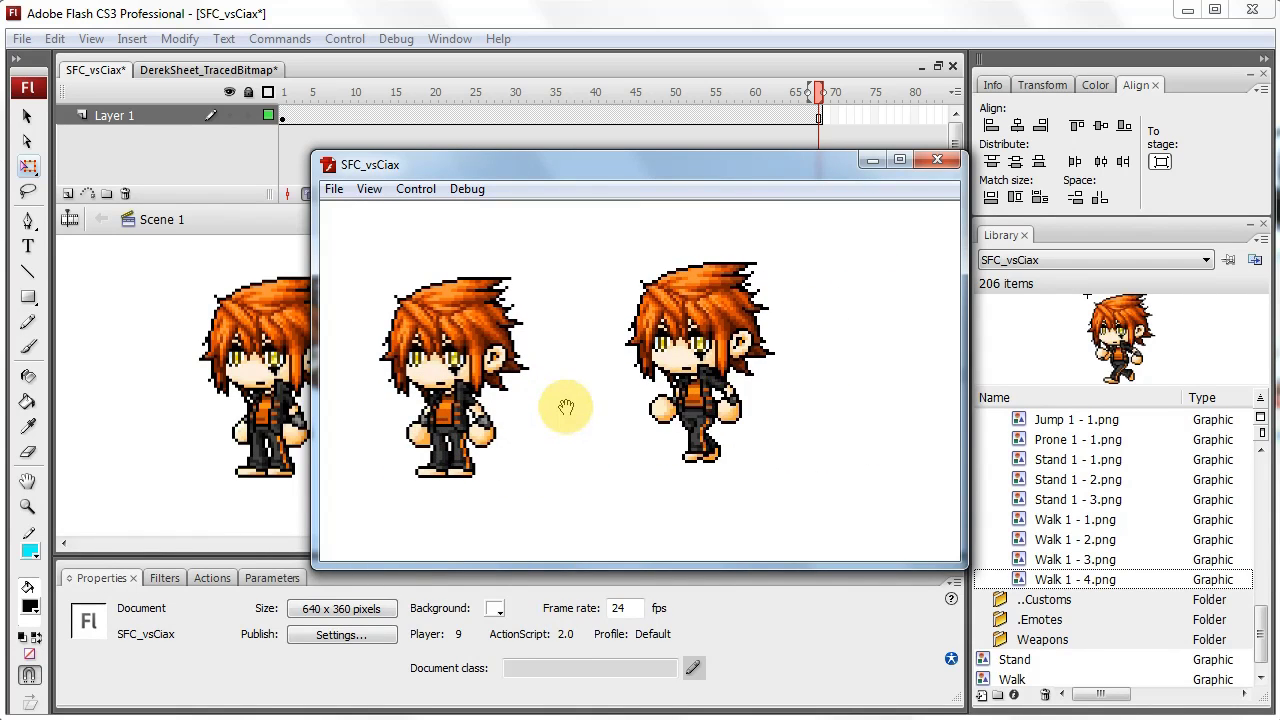
{"action": "left_click", "coordinate": [937, 161]}
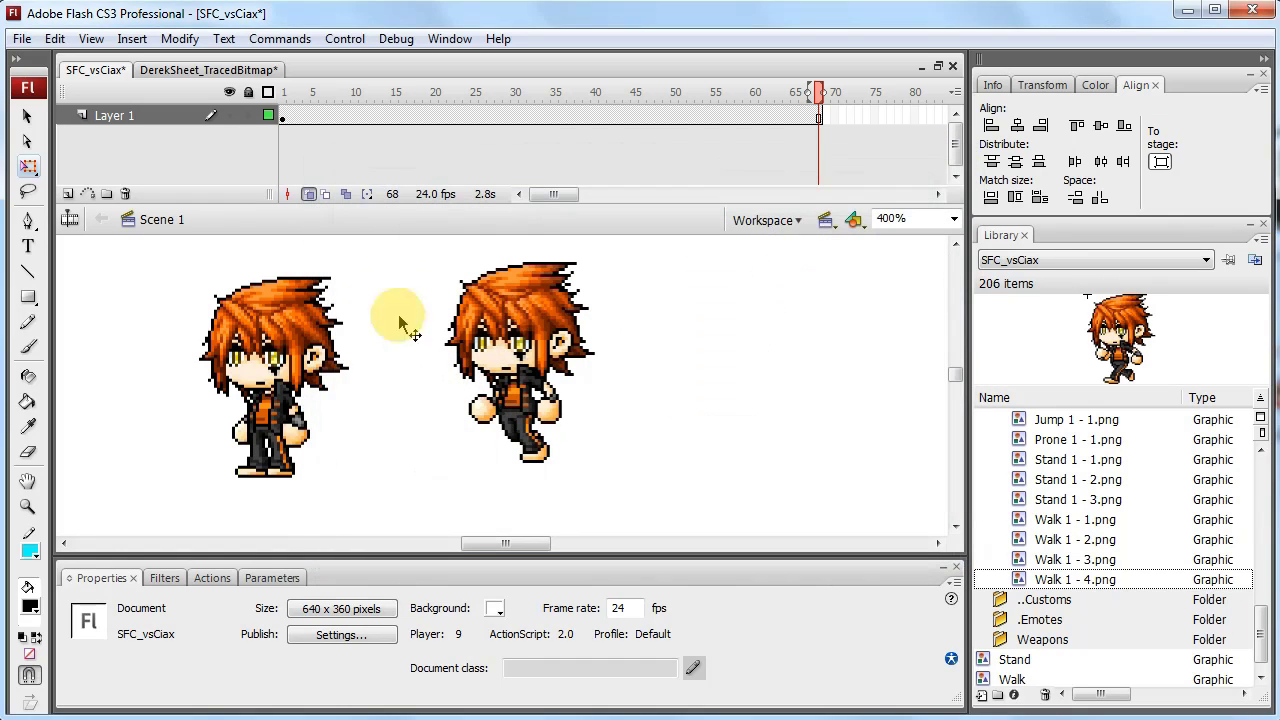
- Add an Adjust Color filter to the Stand movie clip
{"action": "left_click", "coordinate": [308, 405]}
{"action": "left_click", "coordinate": [413, 414]}
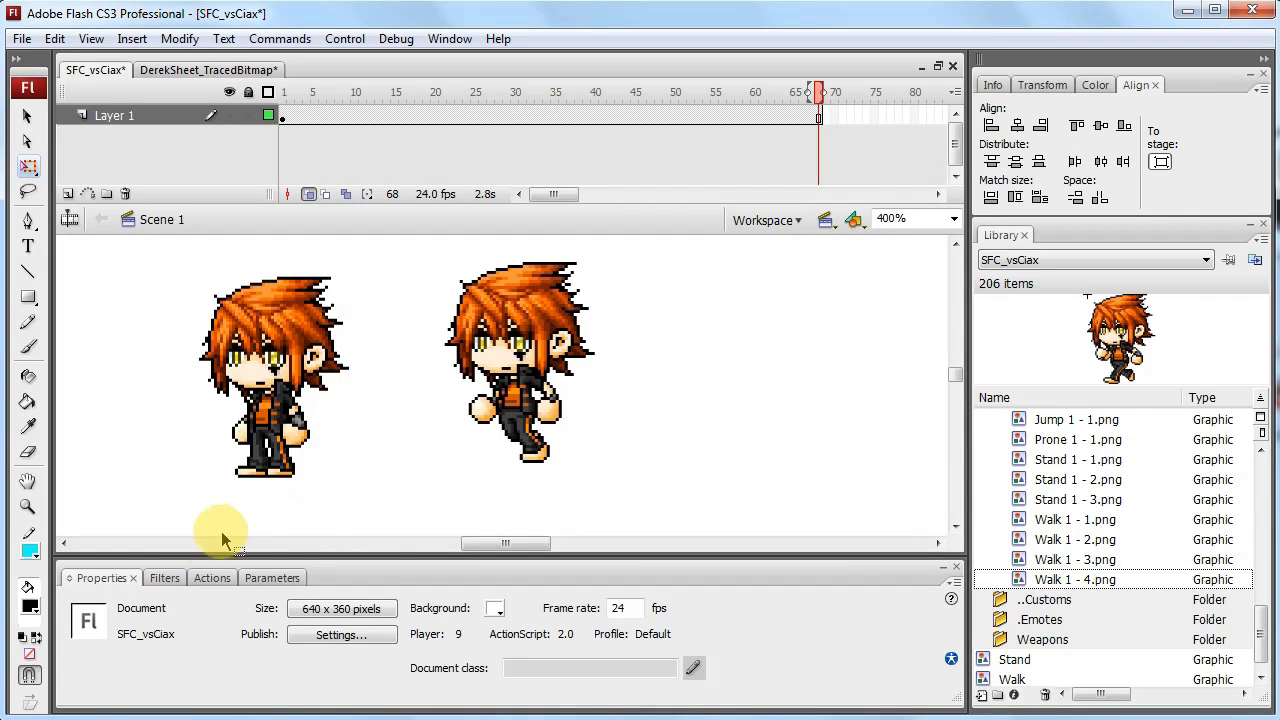
{"action": "left_click", "coordinate": [250, 405]}
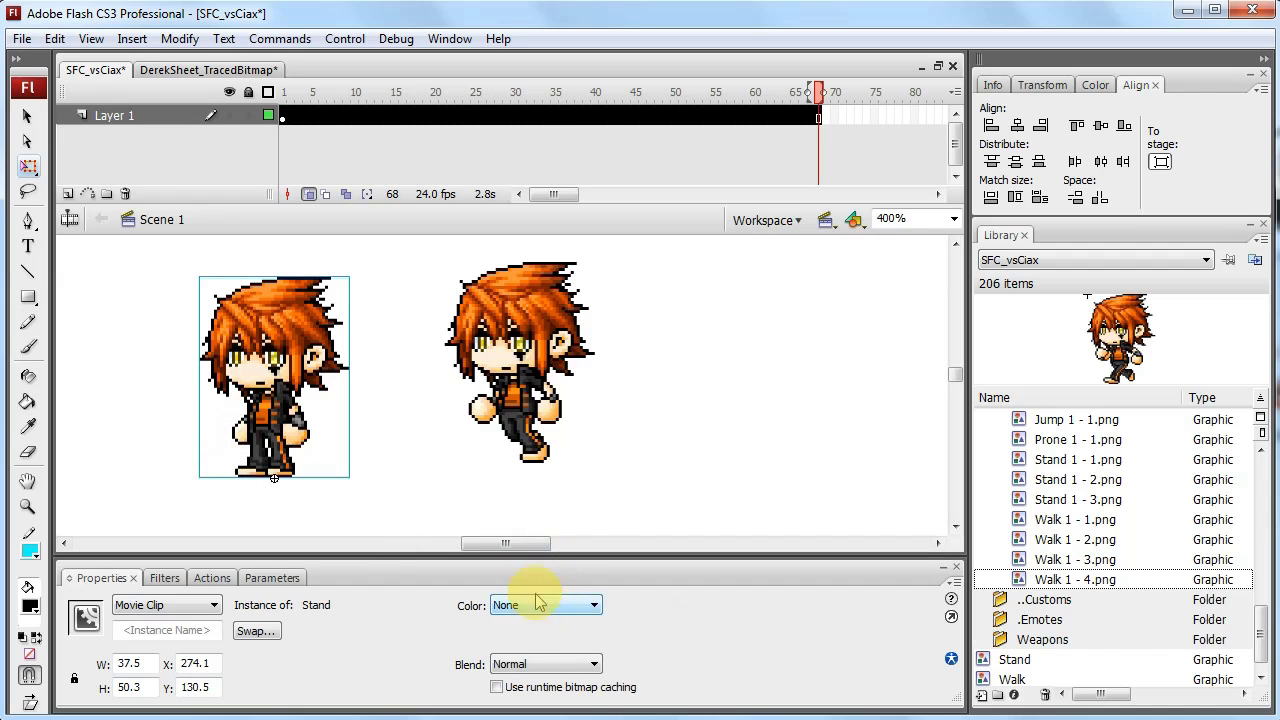
{"action": "left_click", "coordinate": [533, 668]}
{"action": "left_click", "coordinate": [540, 668]}
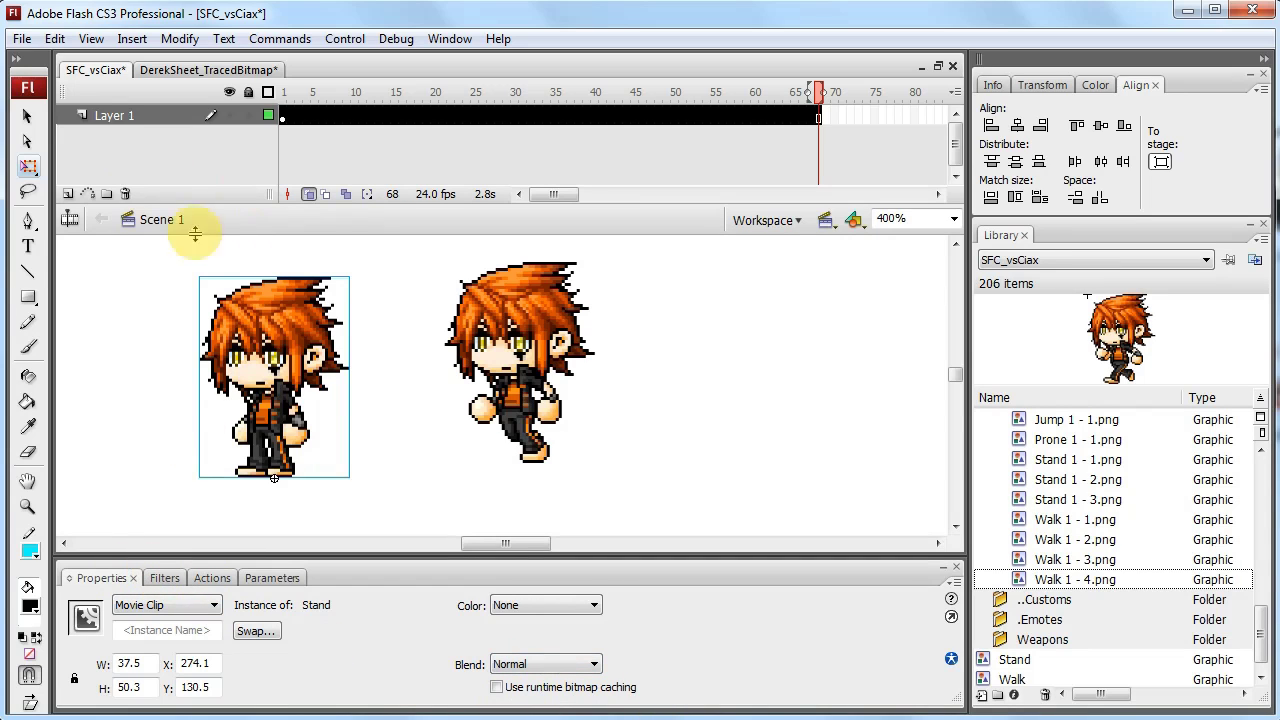
{"action": "left_click", "coordinate": [163, 580]}
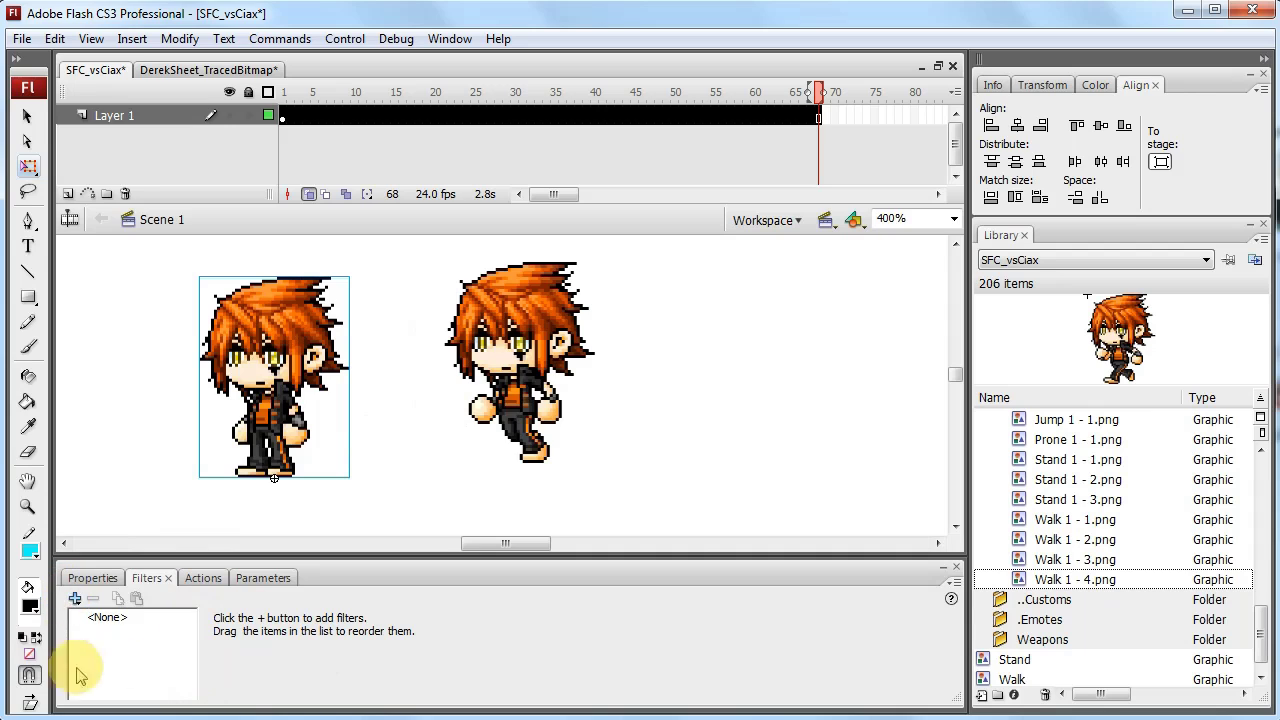
{"action": "left_click", "coordinate": [75, 600]}
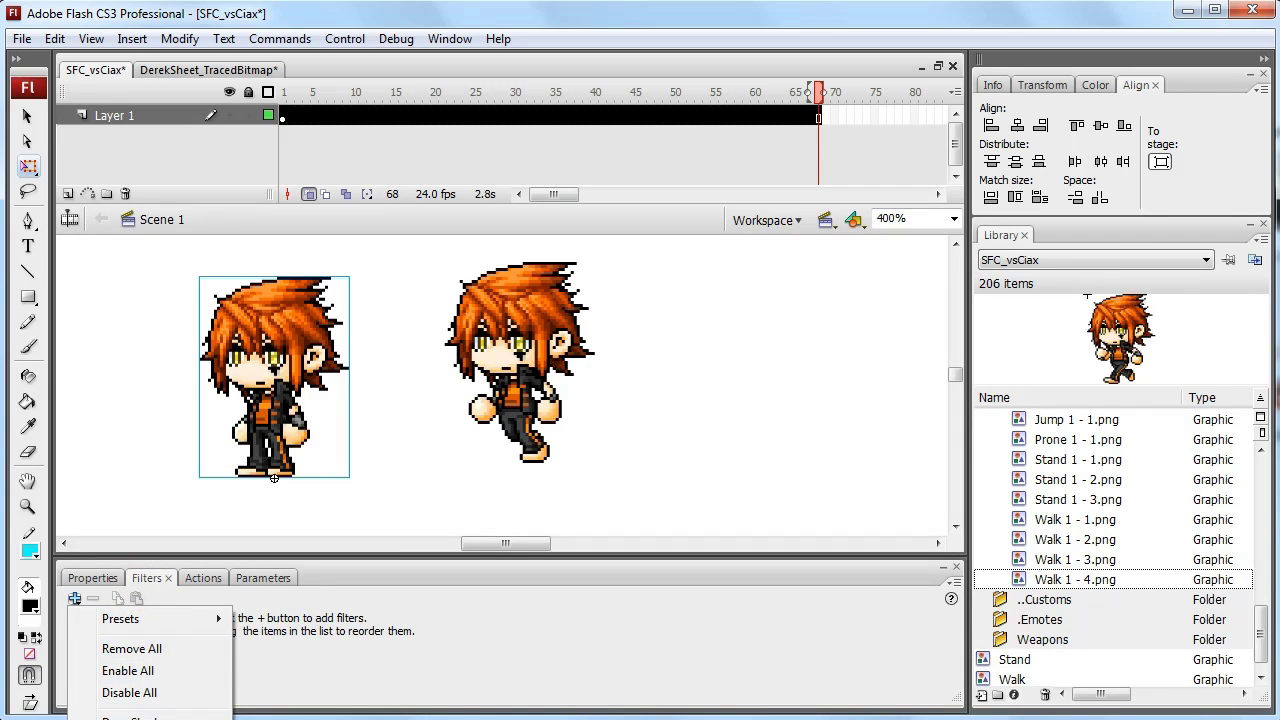
{"action": "left_click", "coordinate": [128, 718]}
- Try the Adjust Color filter with hue 121, saturation 17, contrast -80 and brightness 20, and reset all its values
{"action": "left_click_drag", "start_coordinate": [380, 686], "coordinate": [446, 685]}
{"action": "left_click_drag", "start_coordinate": [380, 662], "coordinate": [300, 640]}
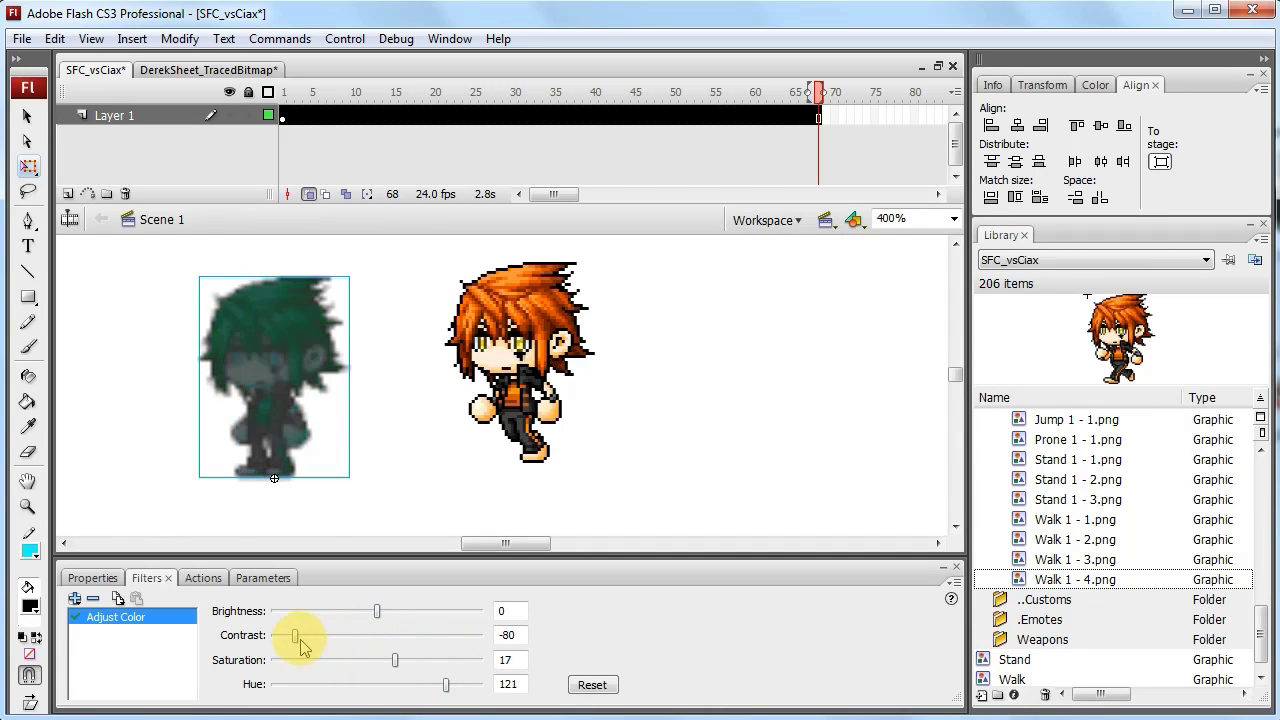
{"action": "left_click_drag", "start_coordinate": [376, 611], "coordinate": [400, 612]}
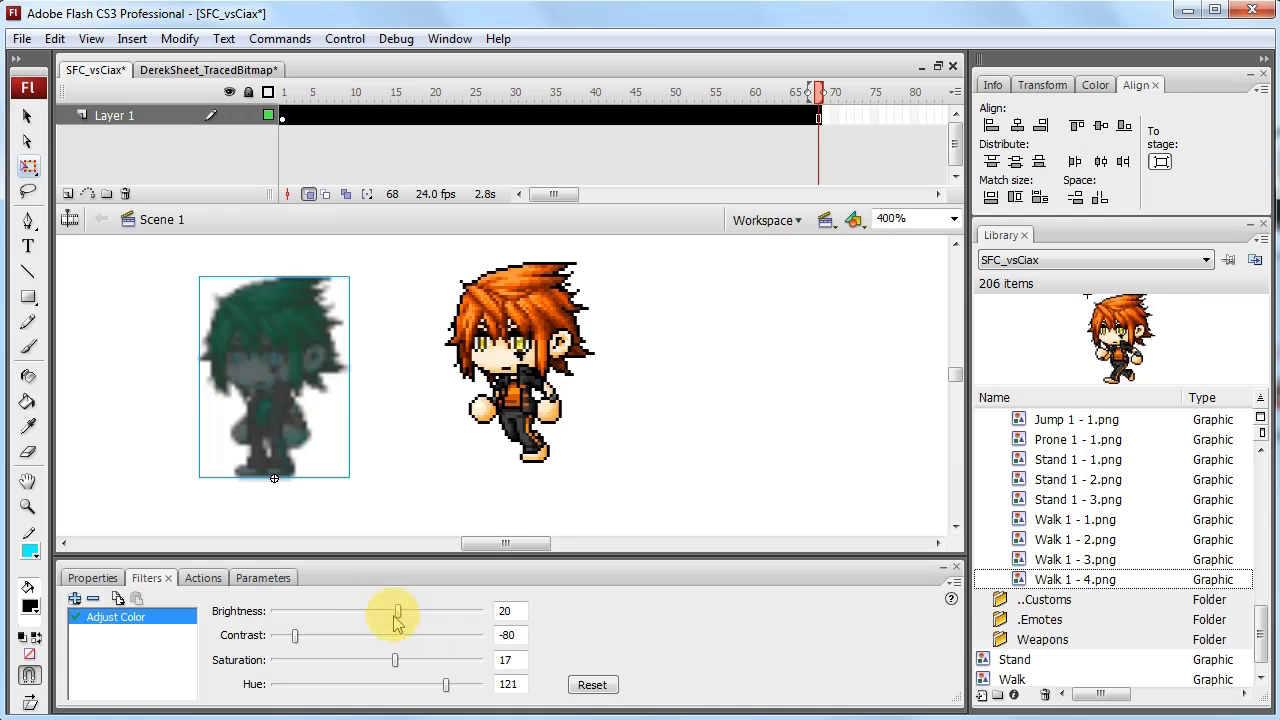
{"action": "left_click", "coordinate": [592, 685]}
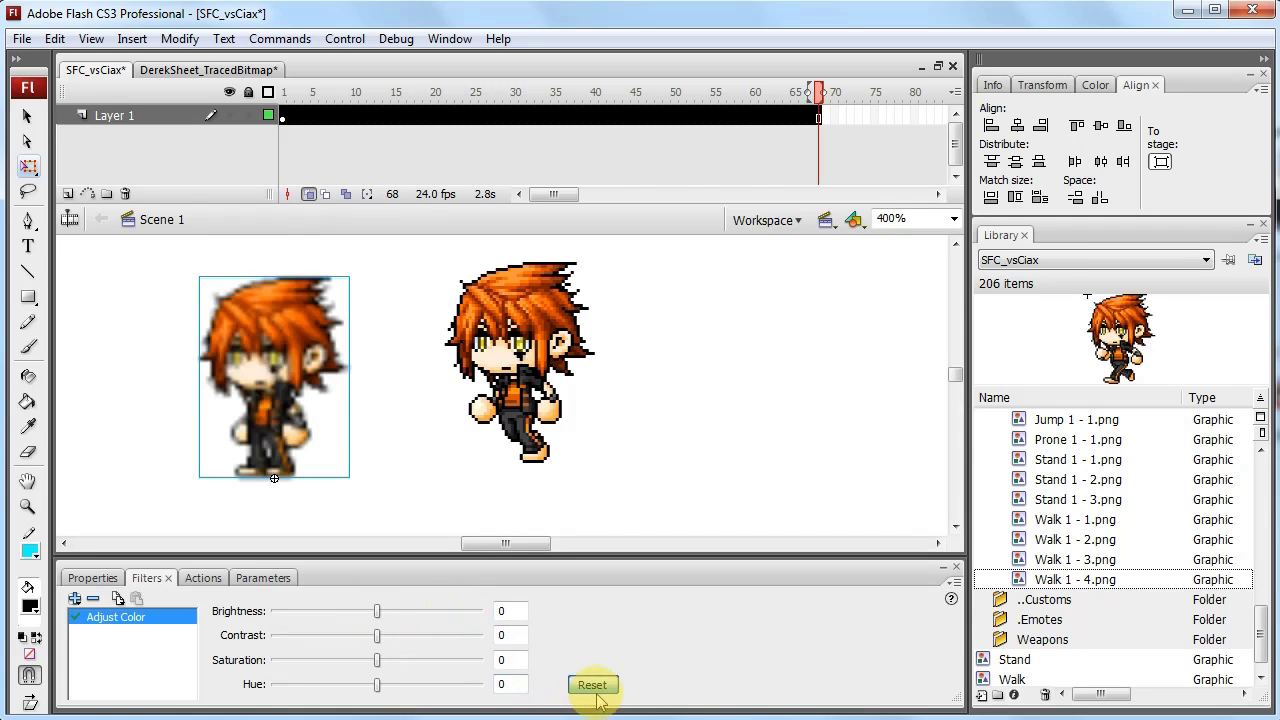
- Add a Glow filter to the Stand movie clip, test the movie zoomed in on the glowing character, and close the preview
{"action": "left_click", "coordinate": [74, 600]}
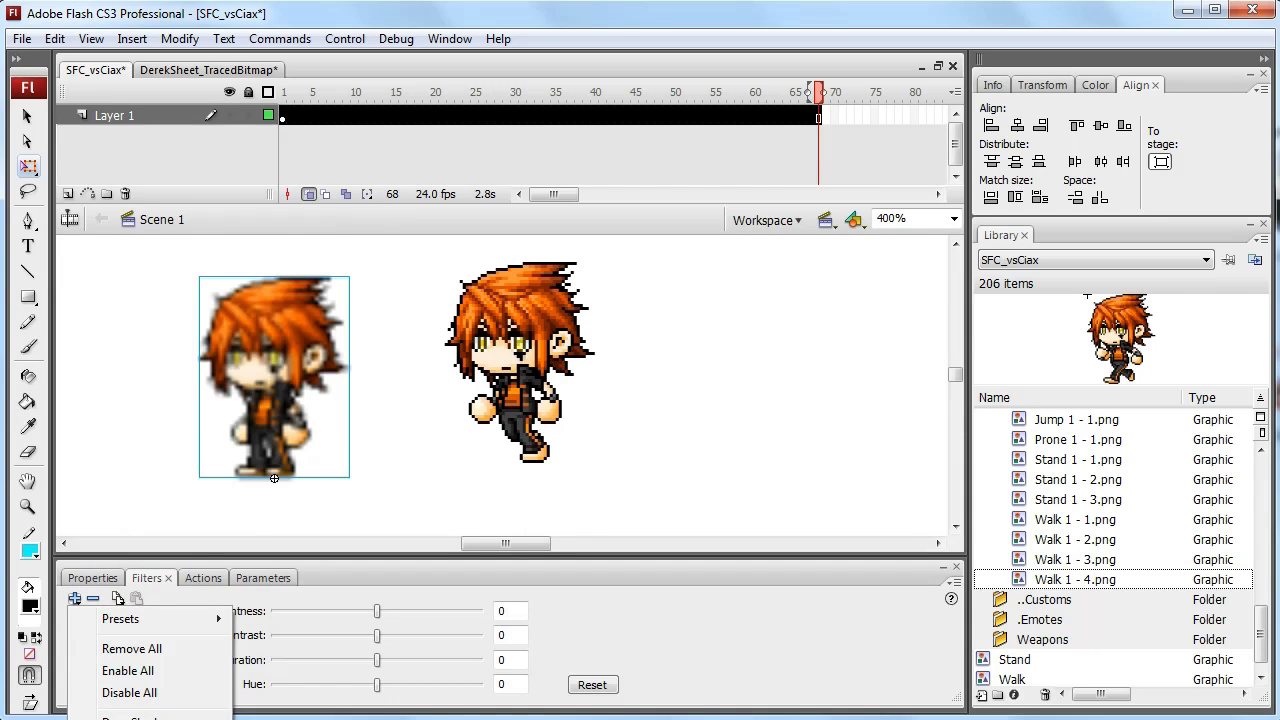
{"action": "left_click", "coordinate": [130, 719]}
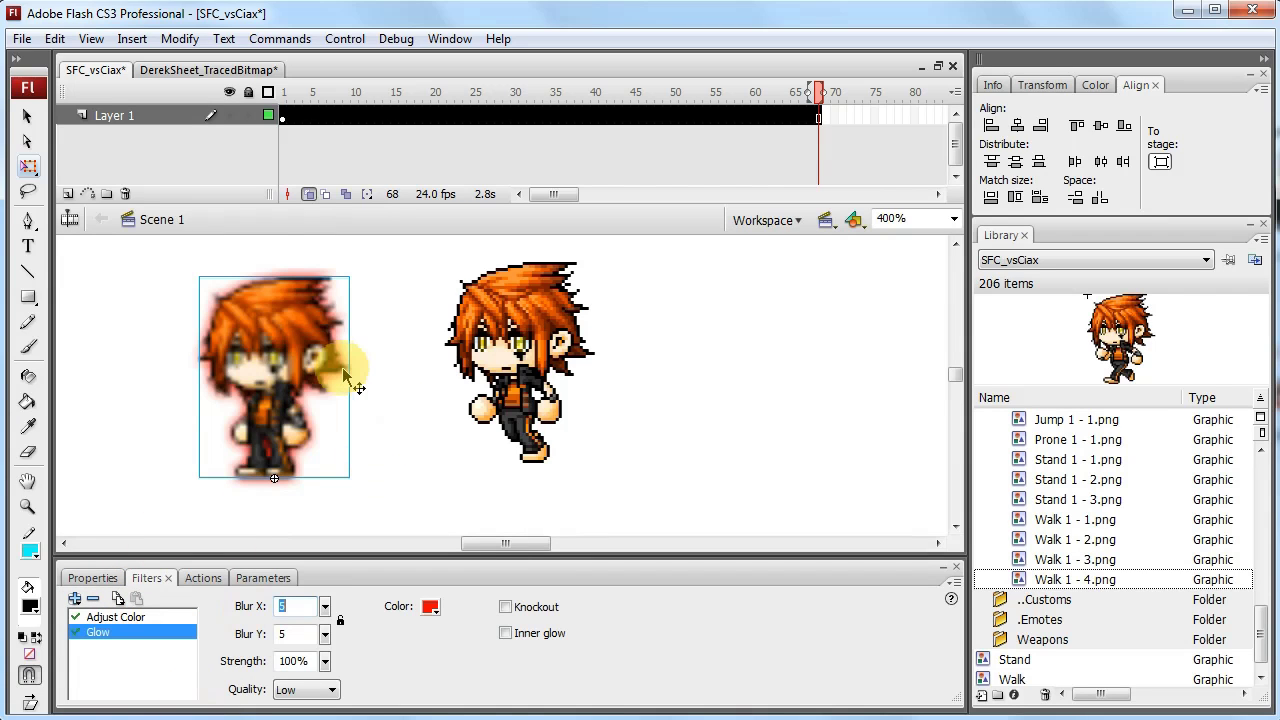
{"action": "key", "text": "ctrl+Return"}
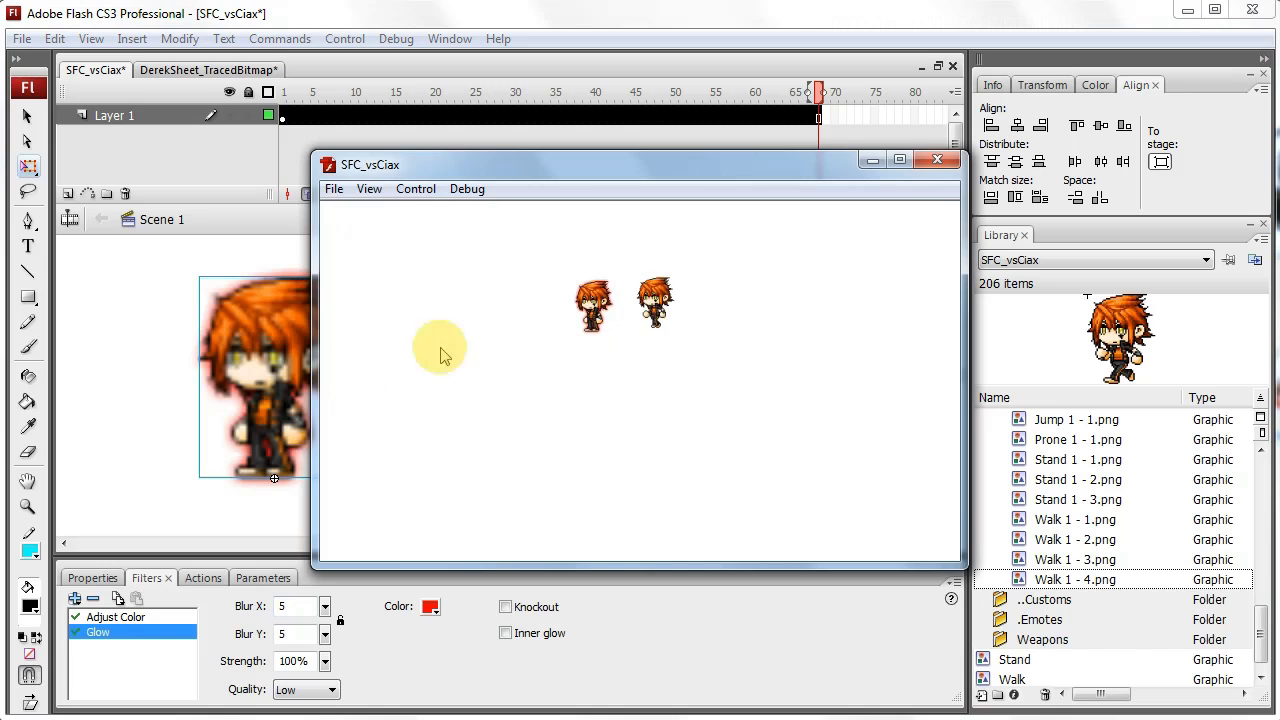
{"action": "right_click", "coordinate": [598, 300]}
{"action": "left_click", "coordinate": [612, 312]}
{"action": "right_click", "coordinate": [655, 378]}
{"action": "left_click", "coordinate": [668, 390]}
{"action": "right_click", "coordinate": [665, 412]}
{"action": "left_click", "coordinate": [697, 417]}
{"action": "left_click_drag", "start_coordinate": [700, 443], "coordinate": [506, 493]}
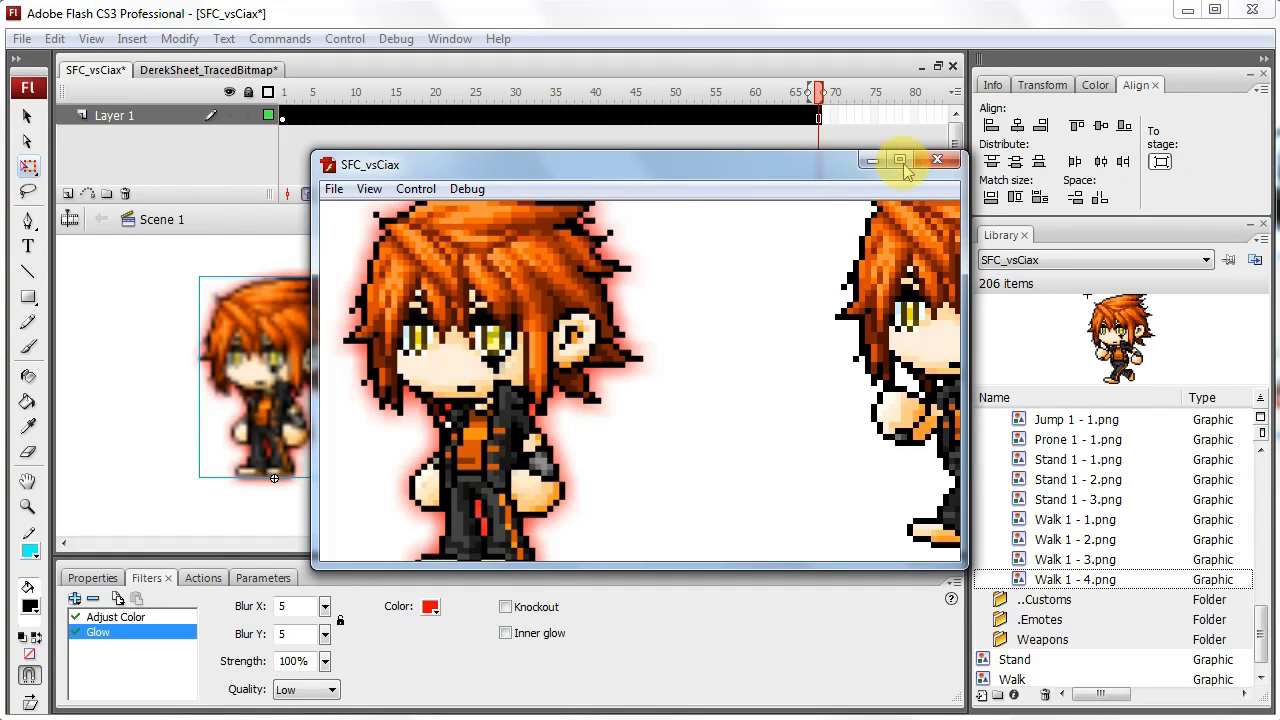
{"action": "left_click", "coordinate": [945, 163]}
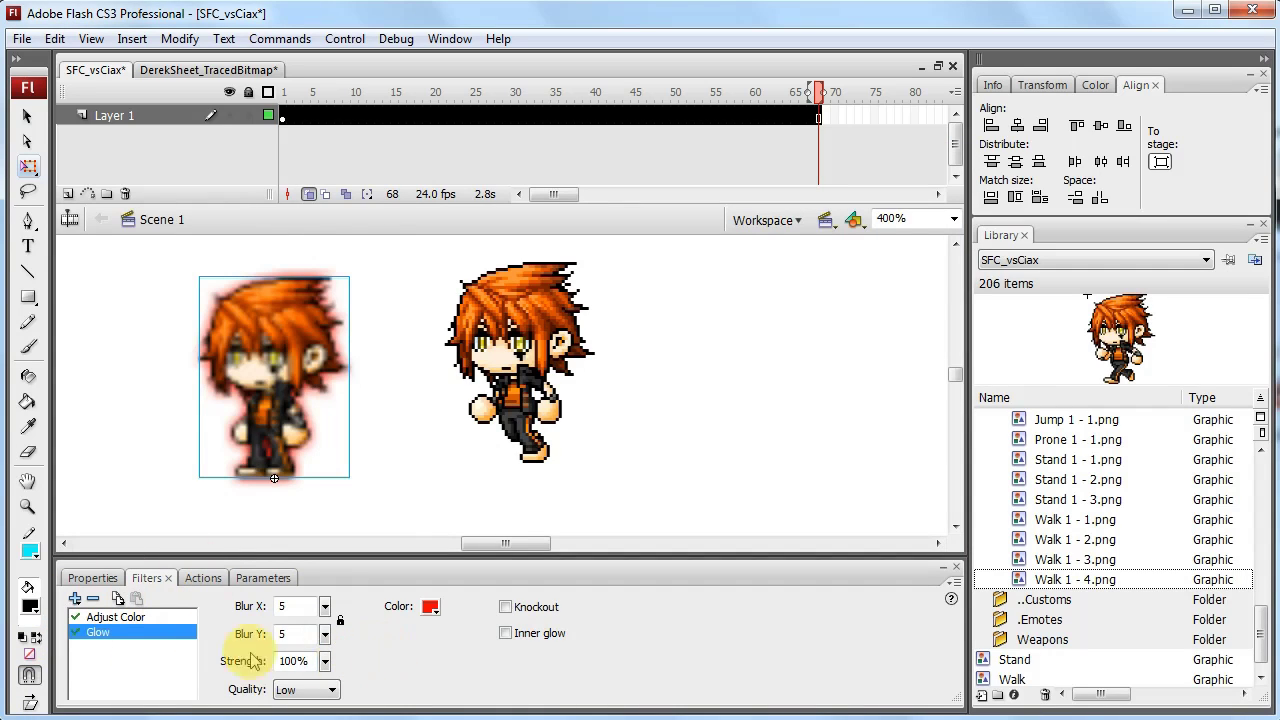
- Remove the Glow and Adjust Color filters from the Stand movie clip and show its instance properties
{"action": "left_click", "coordinate": [93, 598]}
{"action": "left_click", "coordinate": [93, 598]}
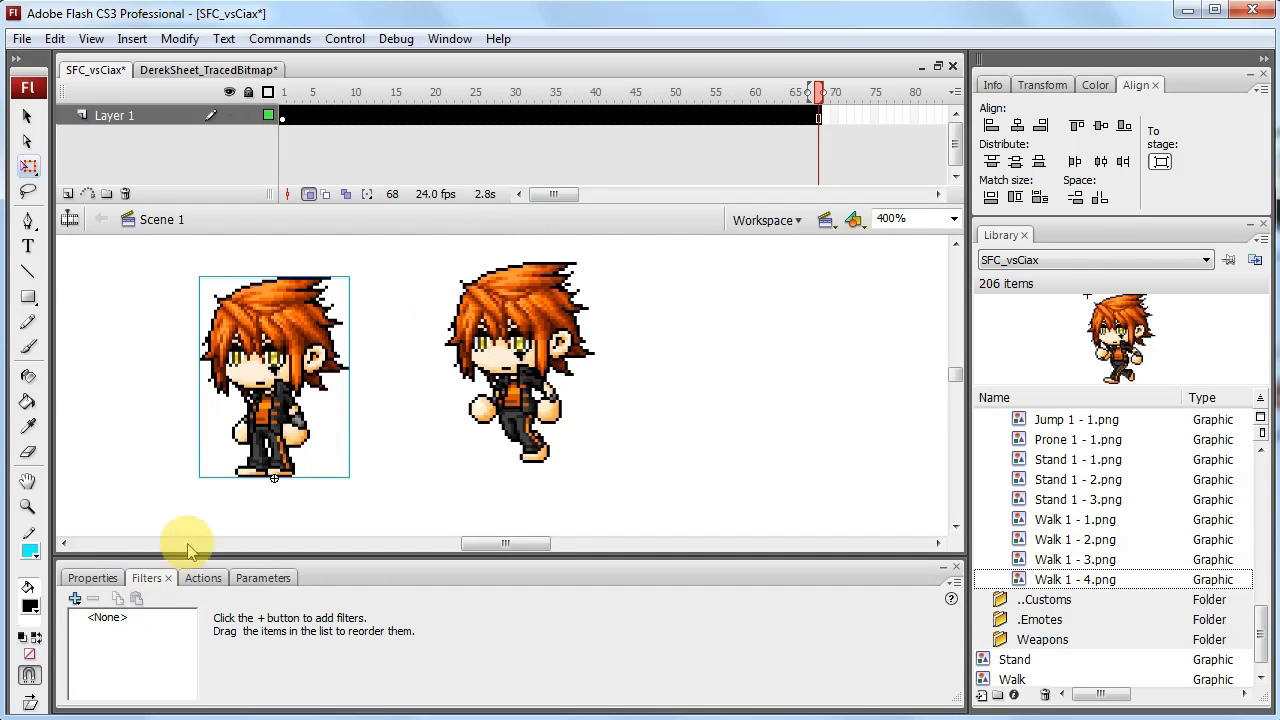
{"action": "left_click", "coordinate": [92, 578]}
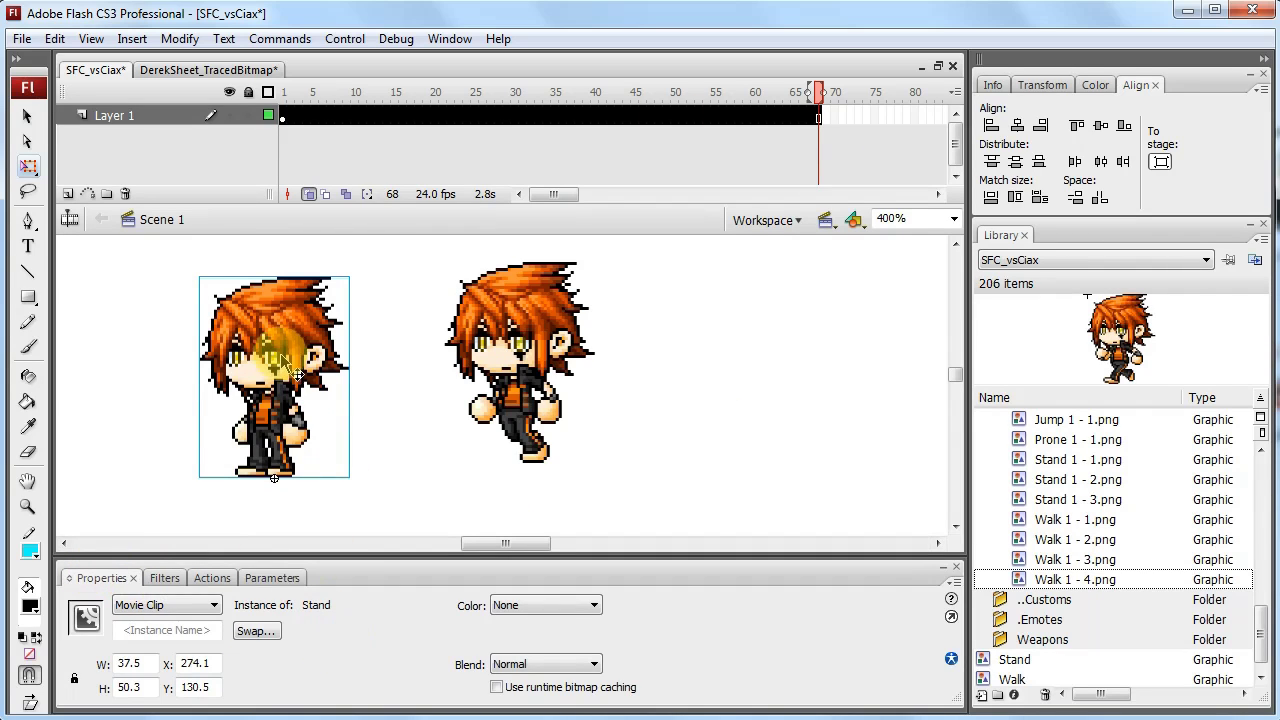
{"action": "left_click", "coordinate": [214, 423]}
{"action": "left_click", "coordinate": [283, 420]}
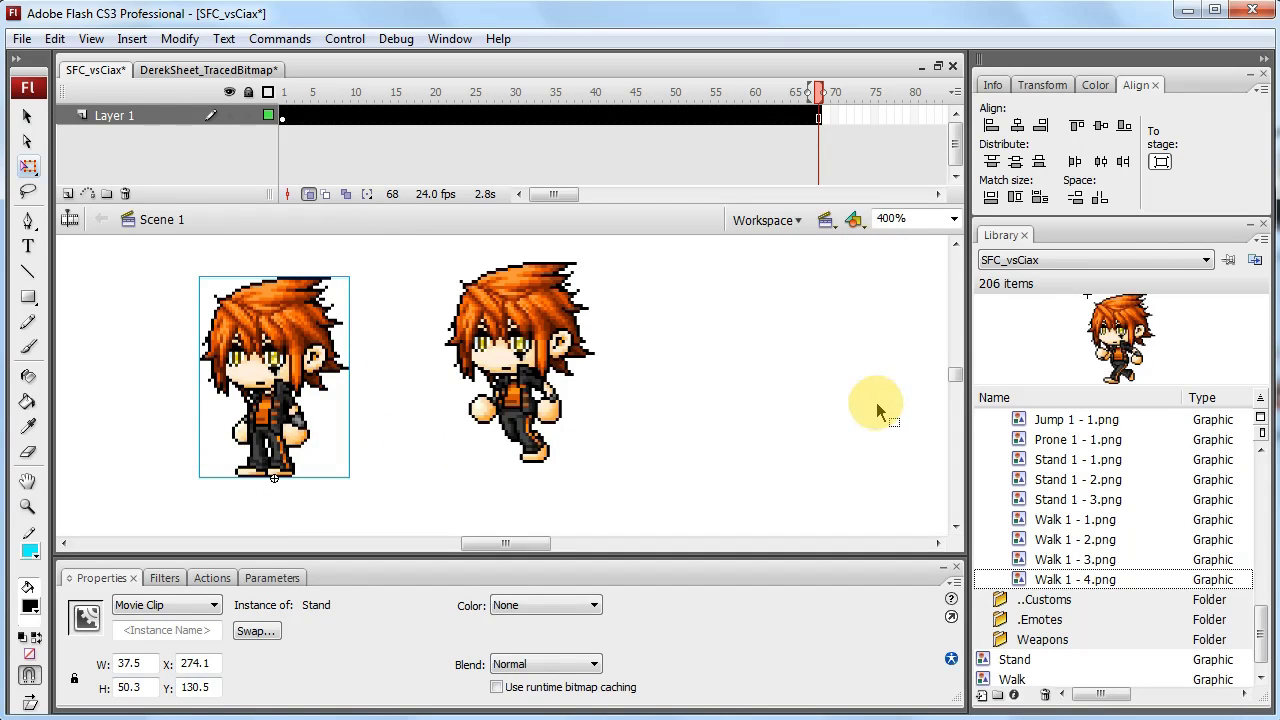
{"action": "left_click", "coordinate": [404, 445]}
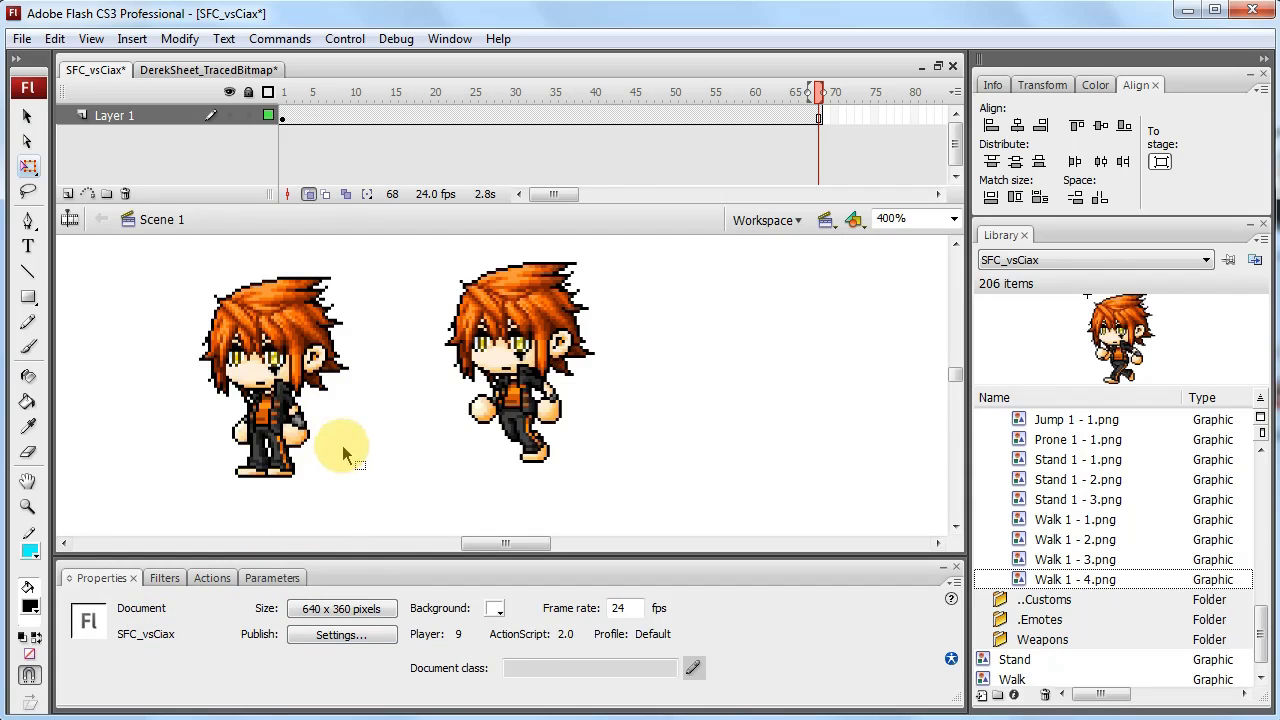
{"action": "left_click", "coordinate": [245, 372]}
{"action": "left_click", "coordinate": [510, 369]}
{"action": "left_click", "coordinate": [370, 345]}
{"action": "left_click", "coordinate": [295, 360]}
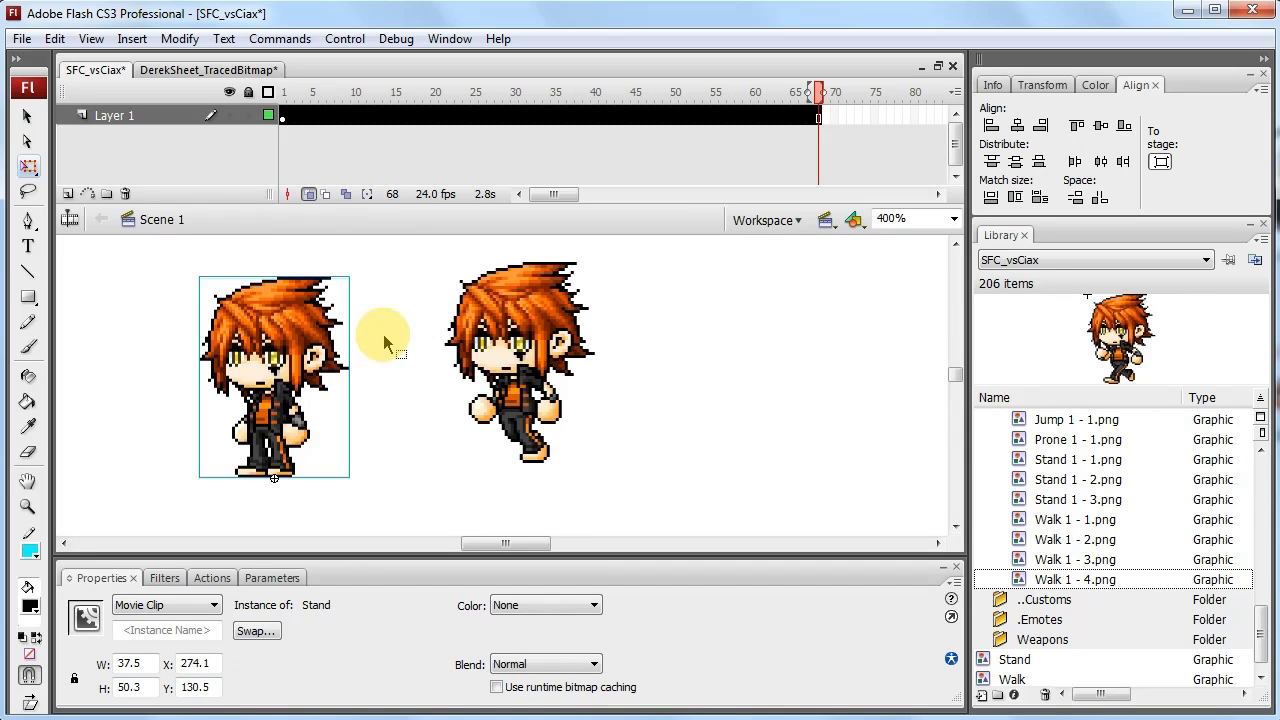
- Open the Stand symbol for editing and look over the frames and keyframes on its timeline
{"action": "double_click", "coordinate": [302, 322]}
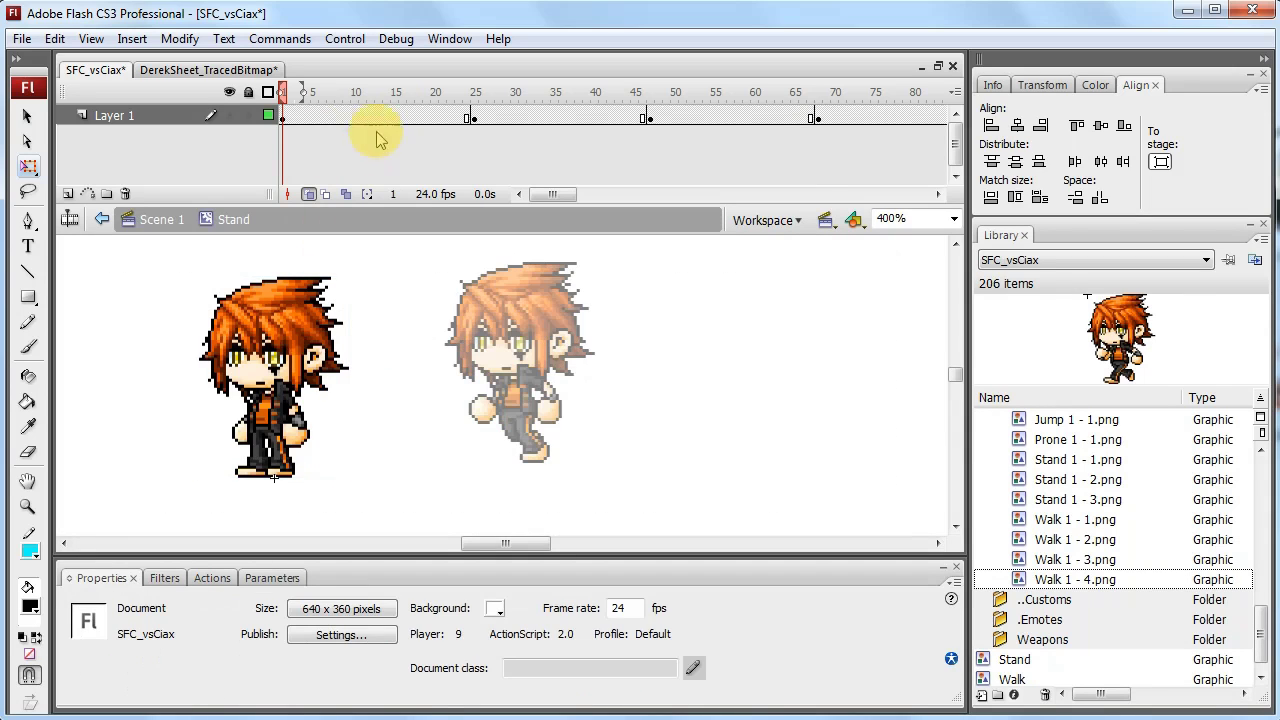
{"action": "left_click_drag", "start_coordinate": [380, 110], "coordinate": [412, 128]}
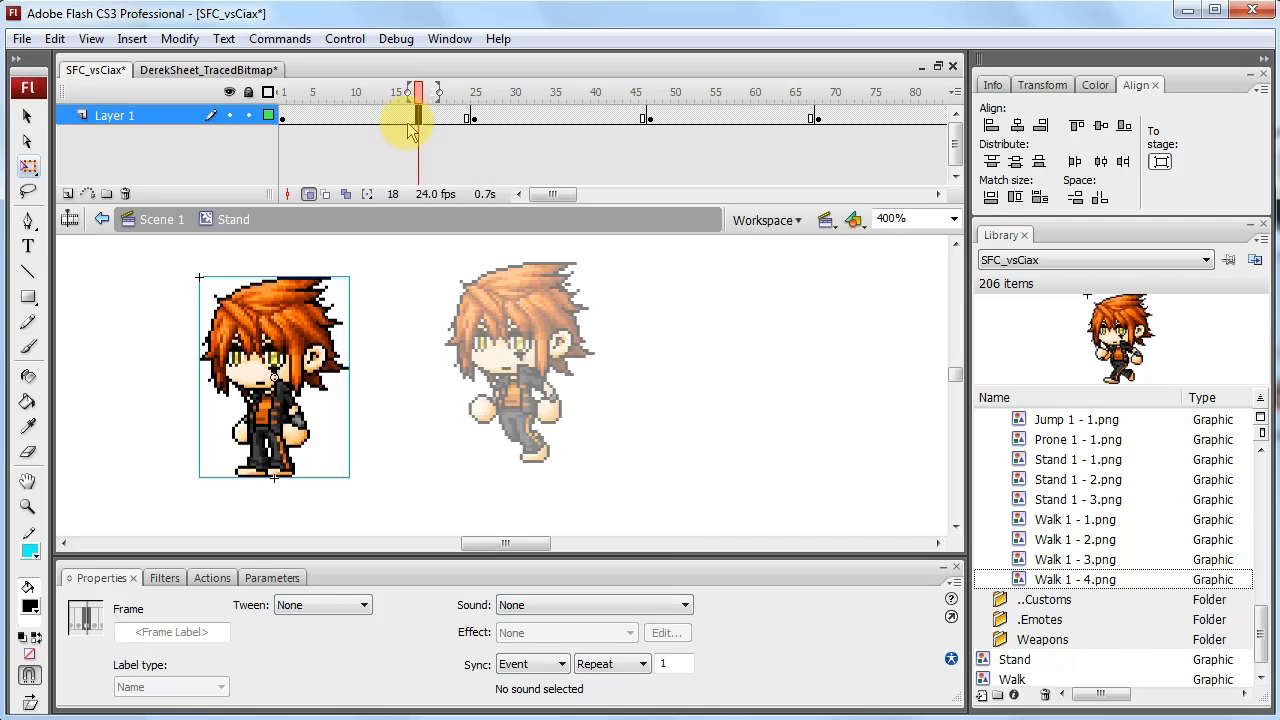
{"action": "right_click", "coordinate": [412, 128]}
{"action": "left_click", "coordinate": [340, 115]}
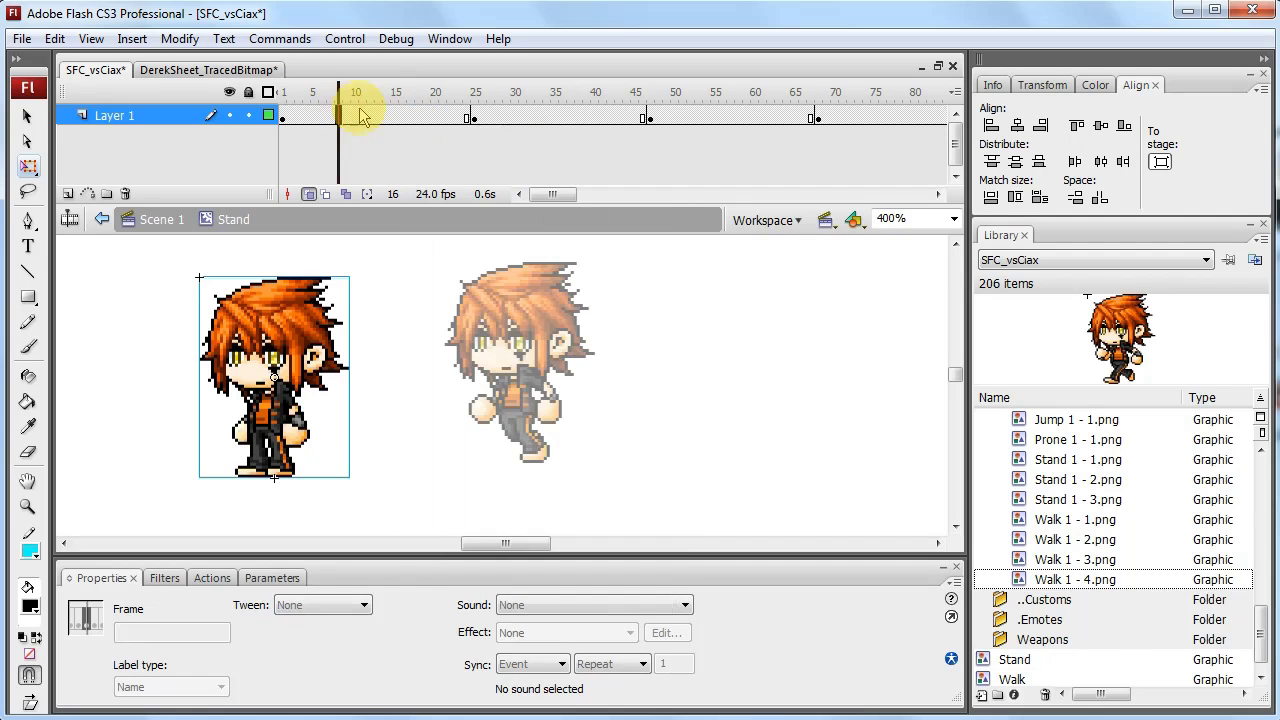
{"action": "right_click", "coordinate": [505, 117]}
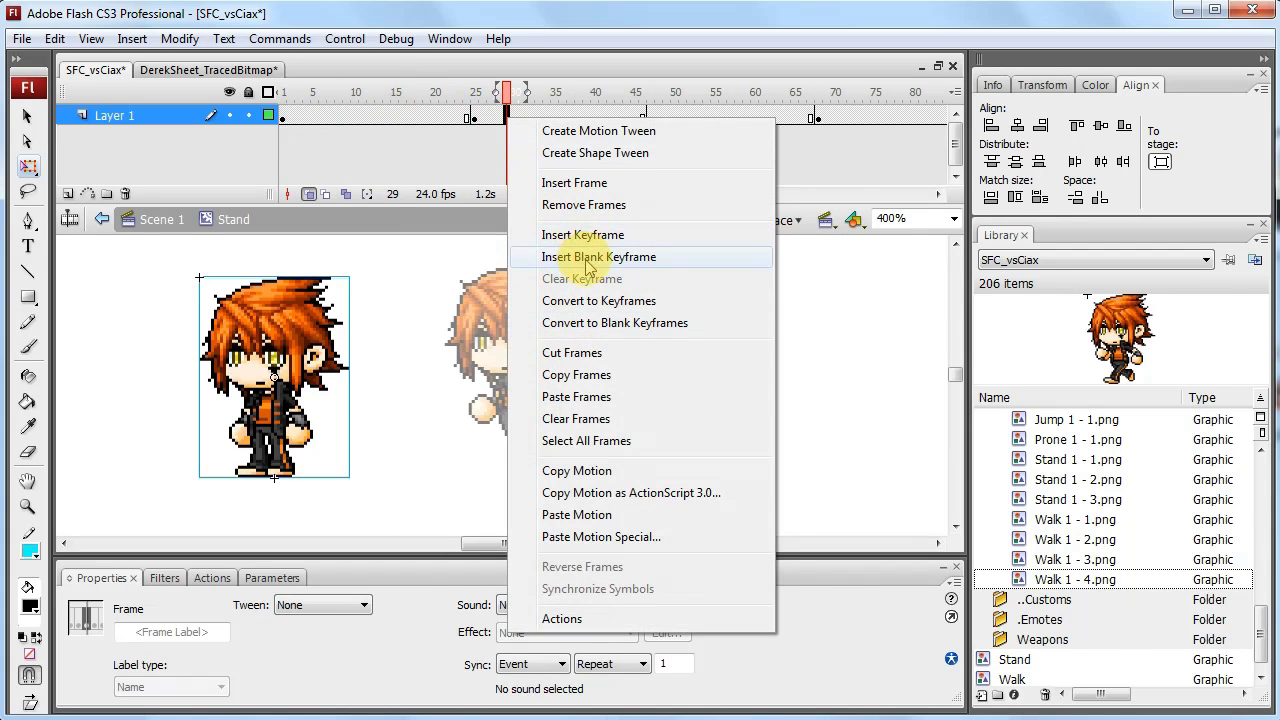
{"action": "left_click", "coordinate": [449, 115]}
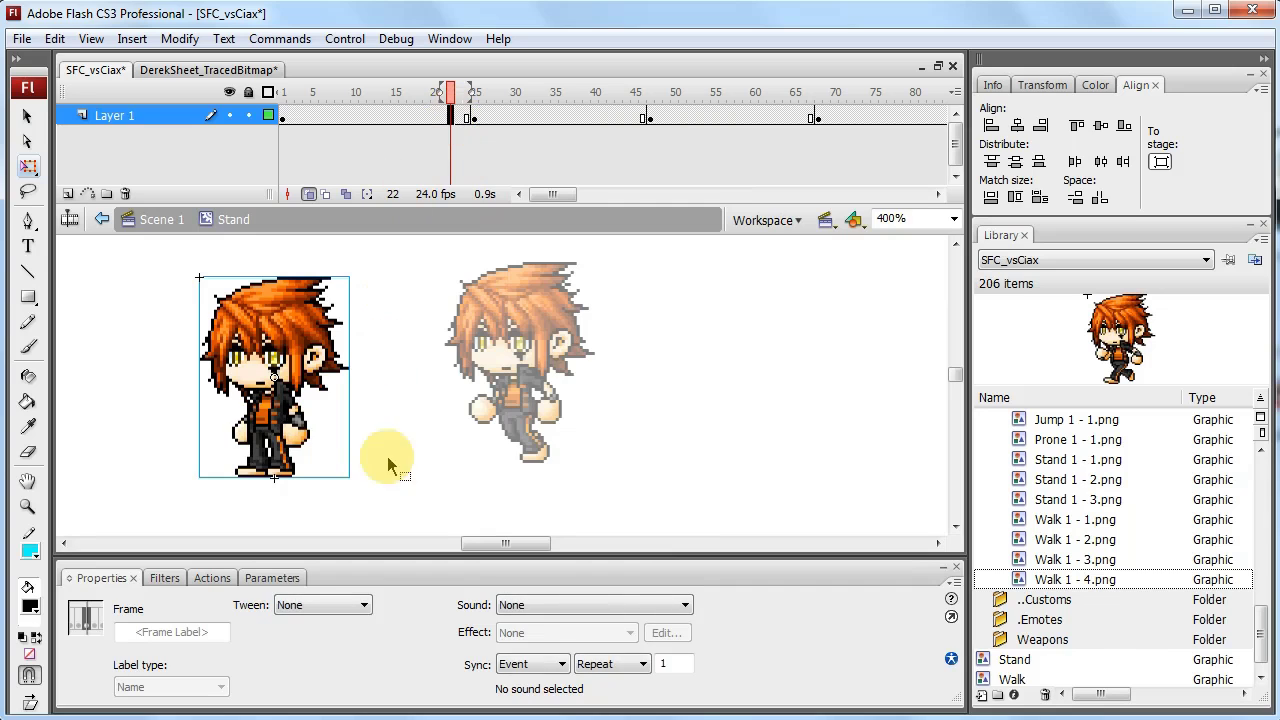
{"action": "left_click", "coordinate": [400, 394]}
{"action": "left_click_drag", "start_coordinate": [550, 193], "coordinate": [575, 194]}
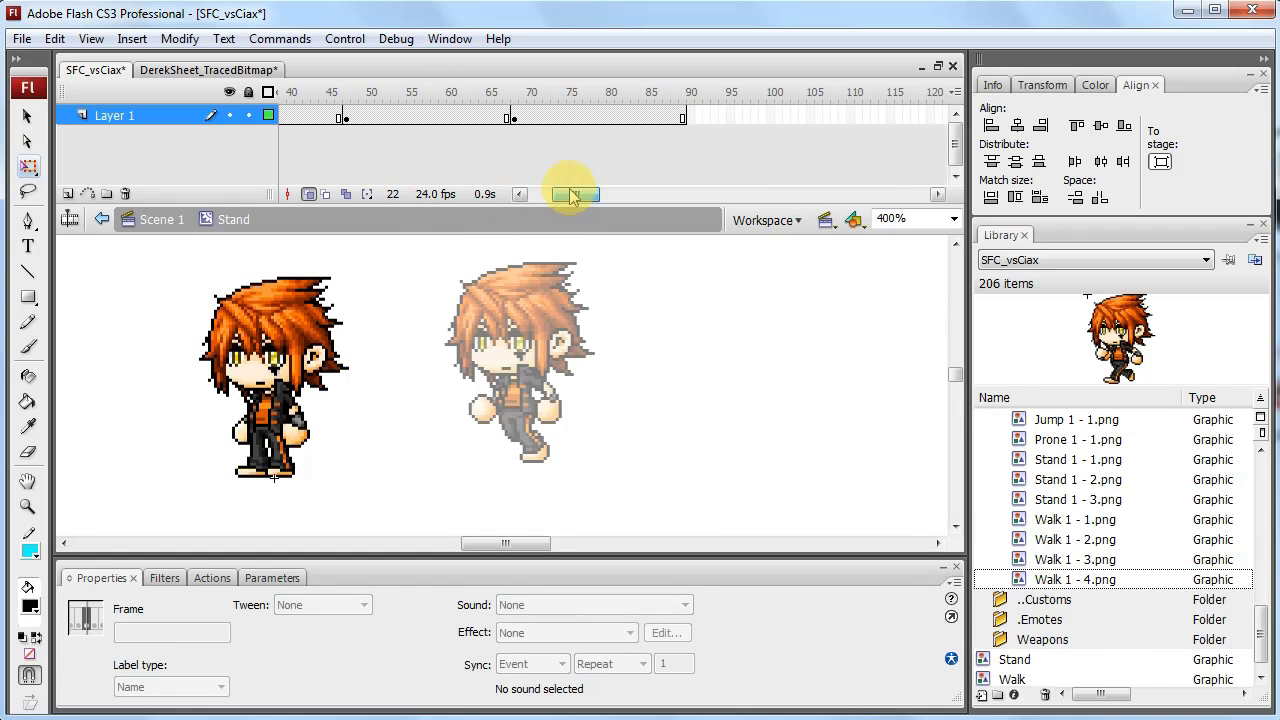
- Insert a keyframe at frame 79 of the Stand symbol, duplicating the sprite from the preceding keyframe
{"action": "left_click", "coordinate": [601, 117]}
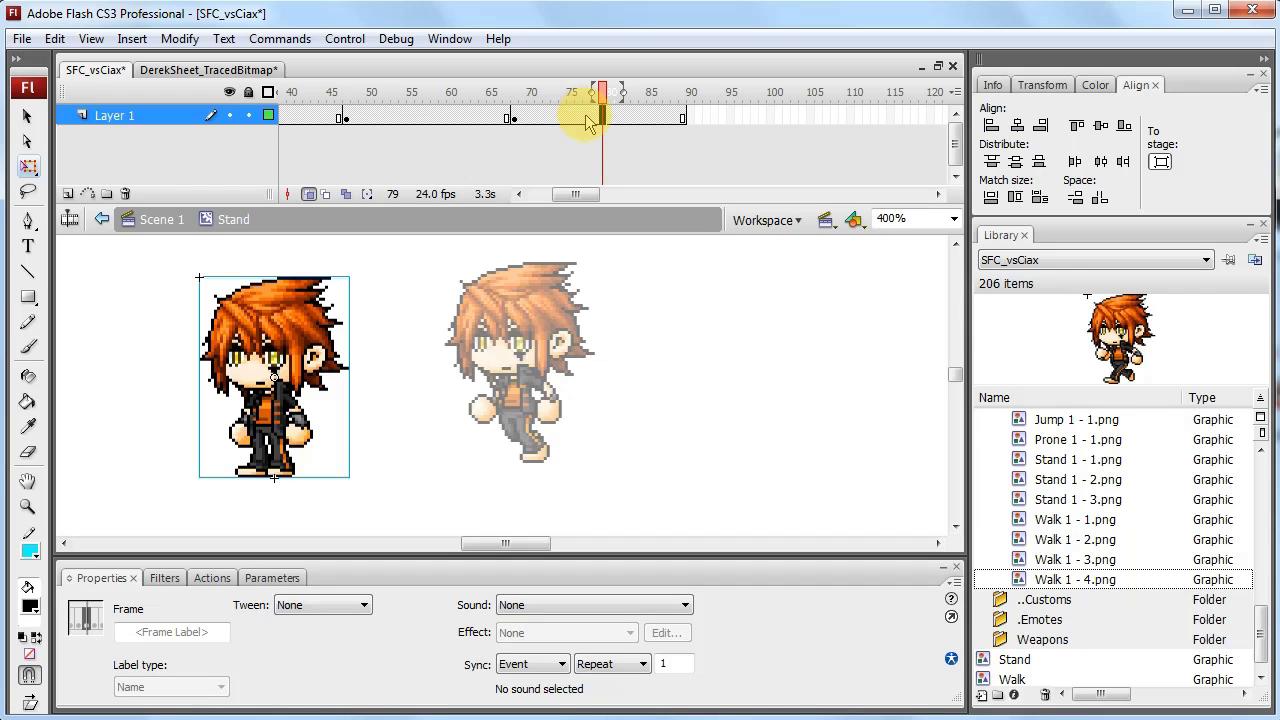
{"action": "right_click", "coordinate": [601, 117]}
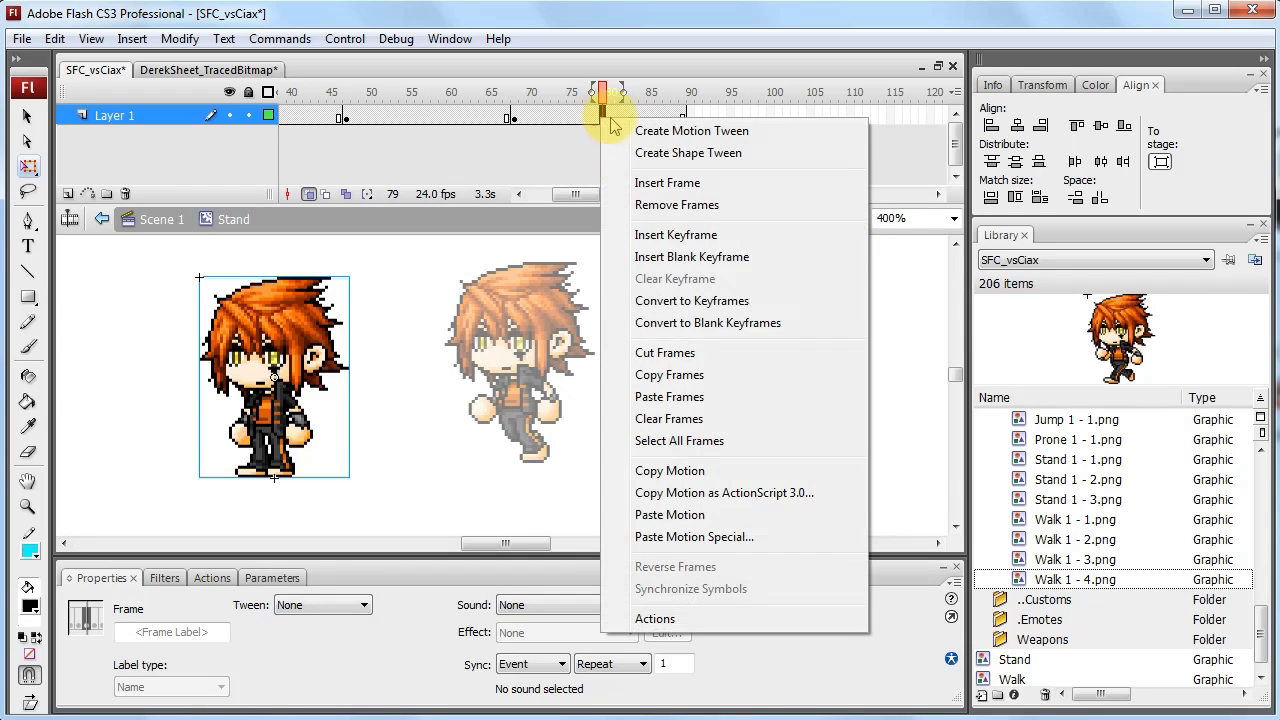
{"action": "left_click", "coordinate": [688, 243]}
{"action": "left_click", "coordinate": [590, 97]}
{"action": "left_click_drag", "start_coordinate": [590, 97], "coordinate": [605, 118]}
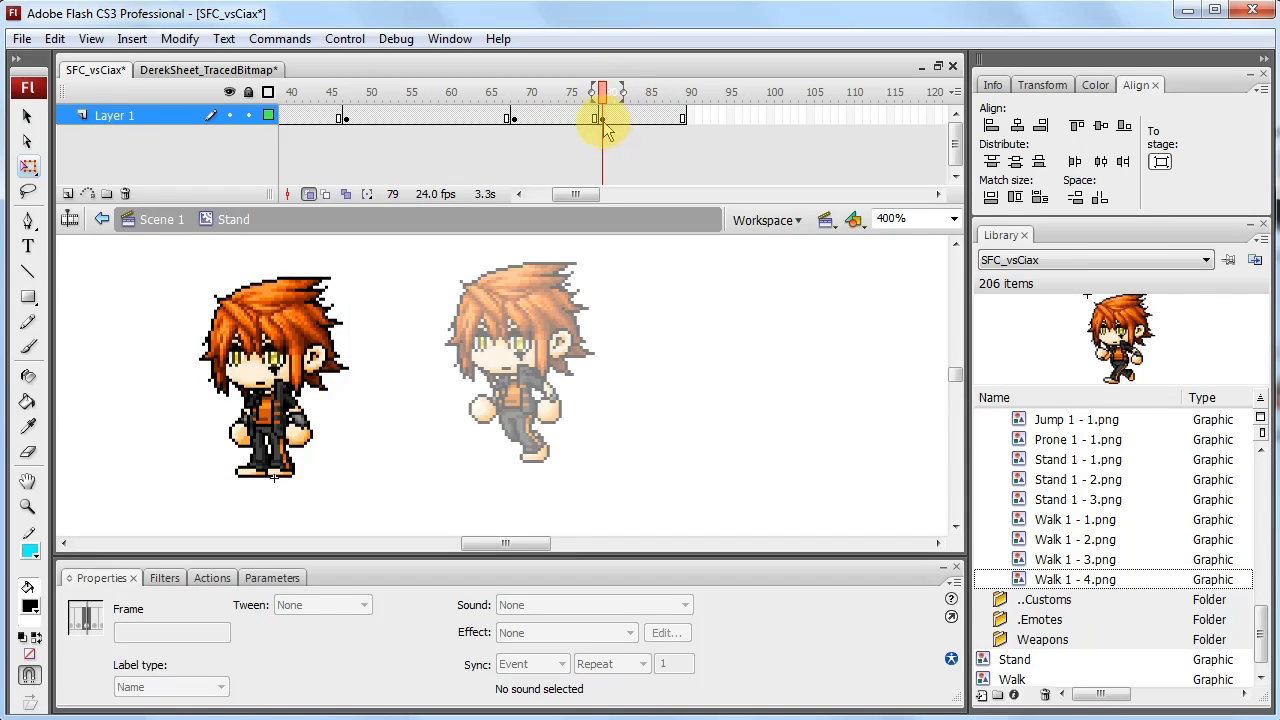
- Brush a black freehand "h" beside the standing character at frame 79 and scrub through the frames after it
{"action": "left_click", "coordinate": [28, 346]}
{"action": "mouse_move", "coordinate": [364, 298]}
{"action": "left_mouse_down"}
{"action": "mouse_move", "coordinate": [372, 383]}
{"action": "mouse_move", "coordinate": [462, 415]}
{"action": "left_mouse_up"}
{"action": "mouse_move", "coordinate": [600, 94]}
{"action": "left_mouse_down"}
{"action": "mouse_move", "coordinate": [387, 94]}
{"action": "mouse_move", "coordinate": [460, 95]}
{"action": "mouse_move", "coordinate": [591, 149]}
{"action": "mouse_move", "coordinate": [623, 114]}
{"action": "mouse_move", "coordinate": [672, 120]}
{"action": "left_mouse_up"}
- Select the brushed "h" and delete it from the Stand symbol
{"action": "left_click", "coordinate": [27, 115]}
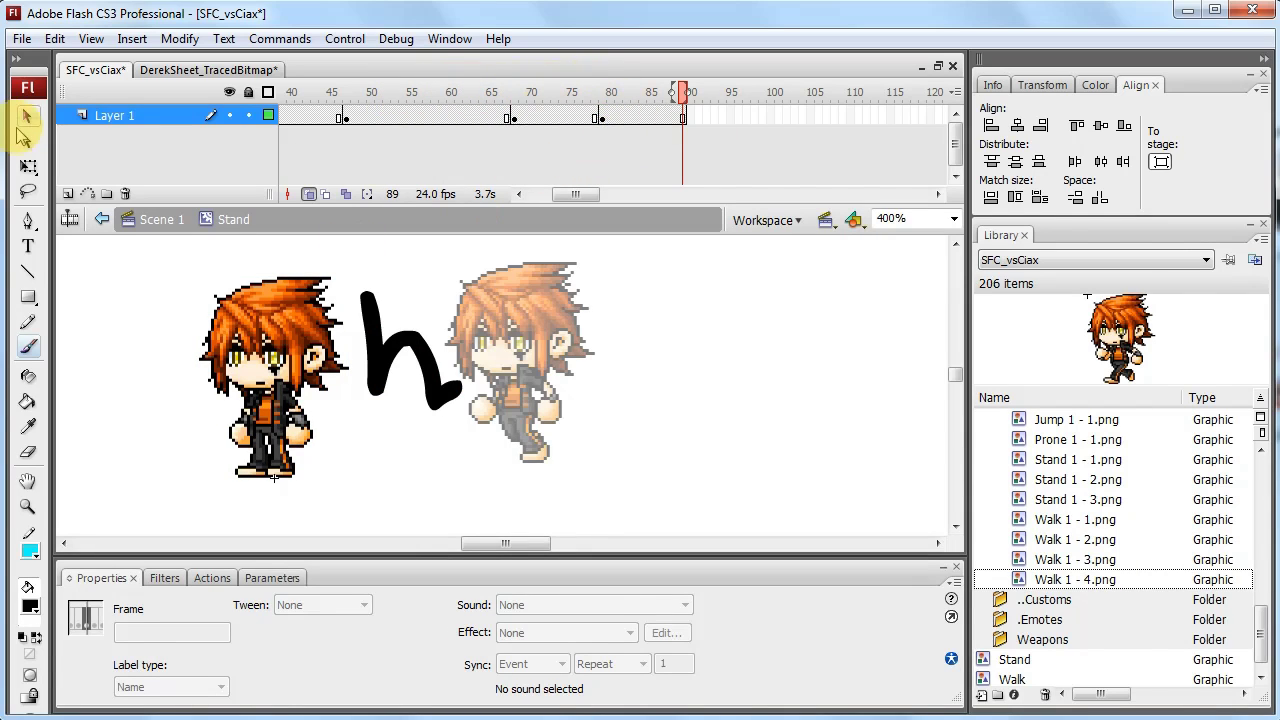
{"action": "left_click", "coordinate": [505, 300]}
{"action": "left_click", "coordinate": [421, 348]}
{"action": "key", "text": "Delete"}
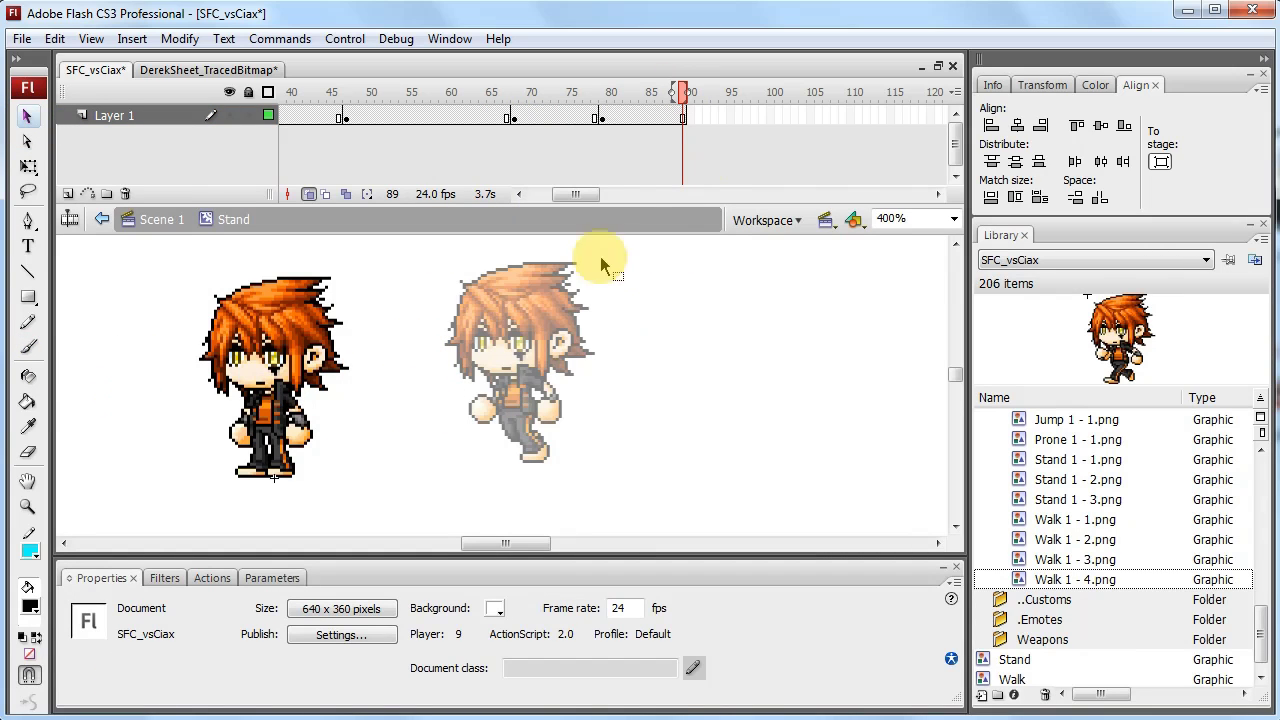
- Undo the recent edits in the Stand symbol back to before the keyframe at frame 79 was inserted
{"action": "left_click", "coordinate": [605, 118]}
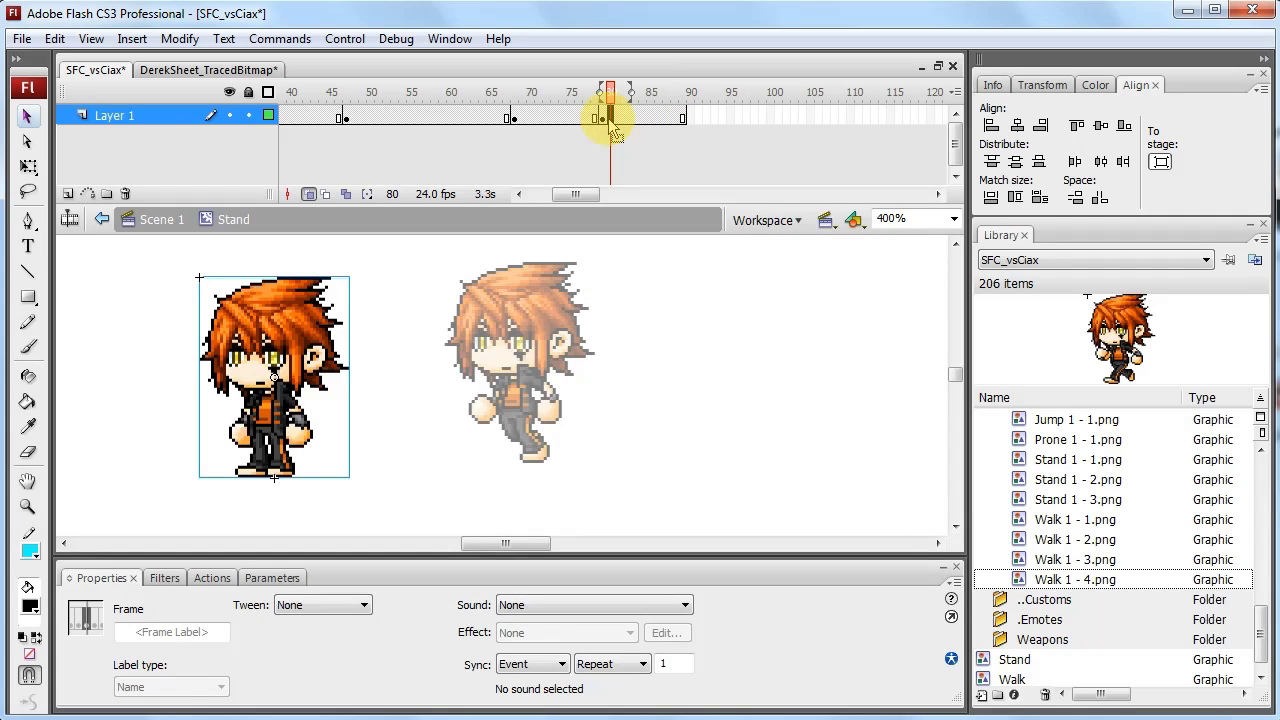
{"action": "key", "text": "Return"}
{"action": "key", "text": "comma"}
{"action": "key", "text": "comma"}
{"action": "key", "text": "comma"}
{"action": "key", "text": "comma"}
{"action": "key", "text": "comma"}
{"action": "key", "text": "comma"}
{"action": "key", "text": "comma"}
{"action": "key", "text": "comma"}
{"action": "key", "text": "comma"}
{"action": "key", "text": "comma"}
{"action": "mouse_move", "coordinate": [570, 194]}
{"action": "left_mouse_down"}
{"action": "mouse_move", "coordinate": [610, 200]}
{"action": "mouse_move", "coordinate": [578, 194]}
{"action": "left_mouse_up"}
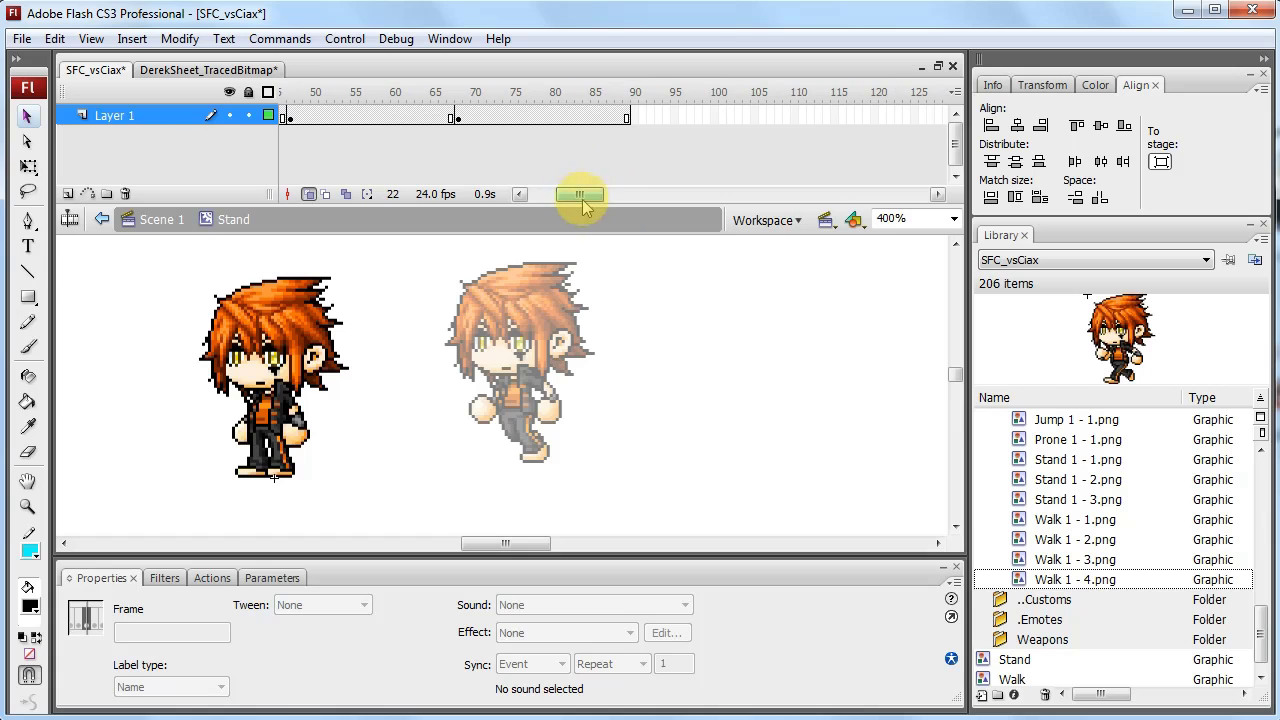
- Insert a blank keyframe at frame 79 and paste a copy of frame 75's Stand 1 - 2.png sprite in place there
{"action": "left_click", "coordinate": [549, 118]}
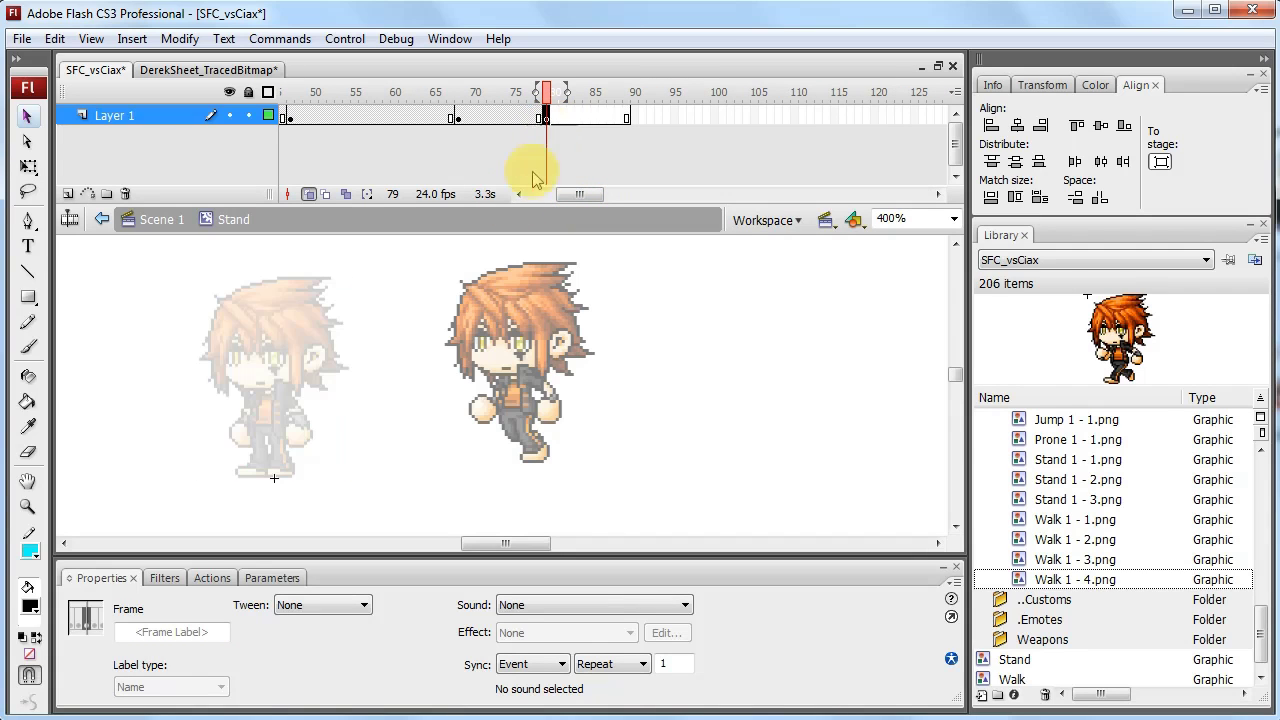
{"action": "left_click", "coordinate": [518, 118]}
{"action": "left_click", "coordinate": [318, 357]}
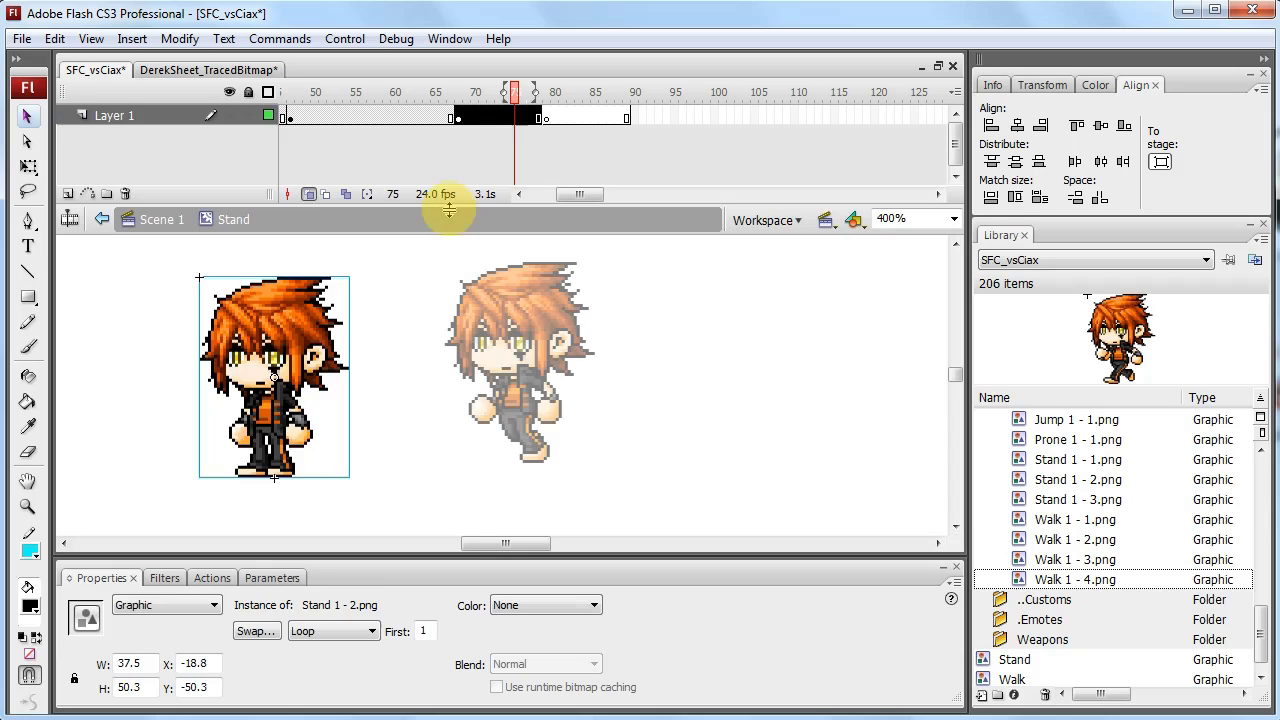
{"action": "left_click", "coordinate": [553, 116]}
{"action": "right_click", "coordinate": [405, 279]}
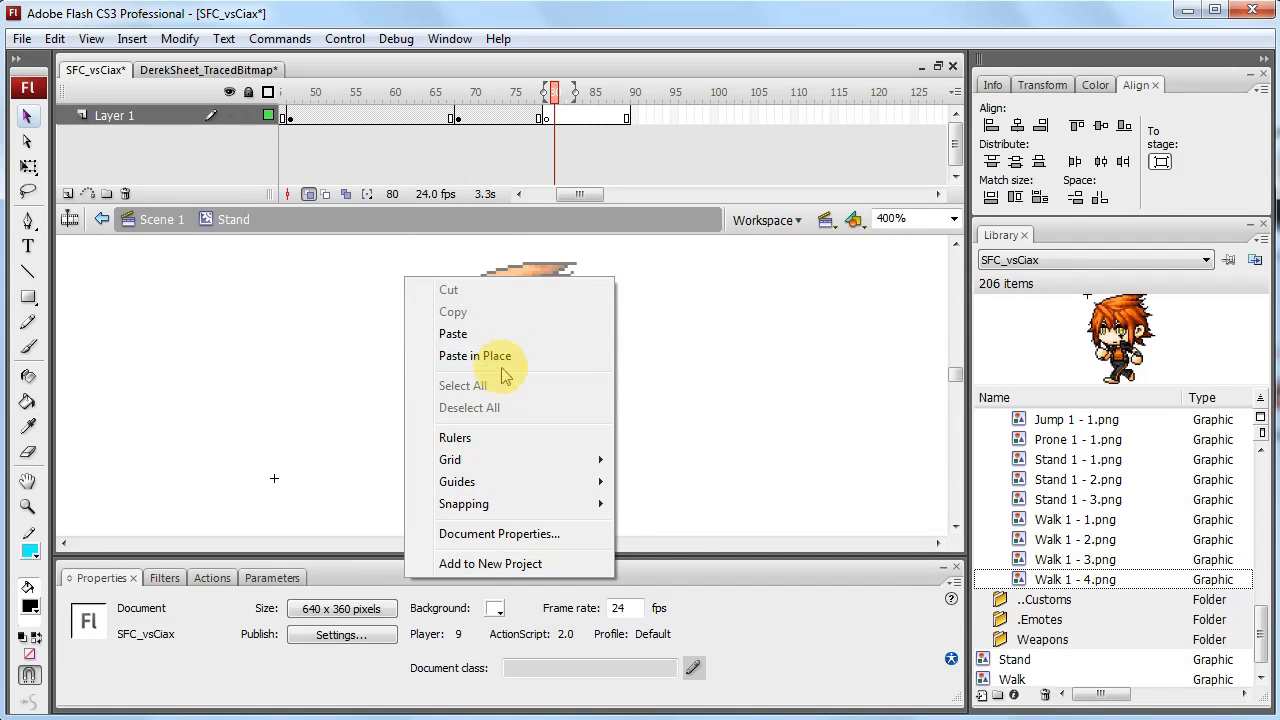
{"action": "left_click", "coordinate": [537, 357]}
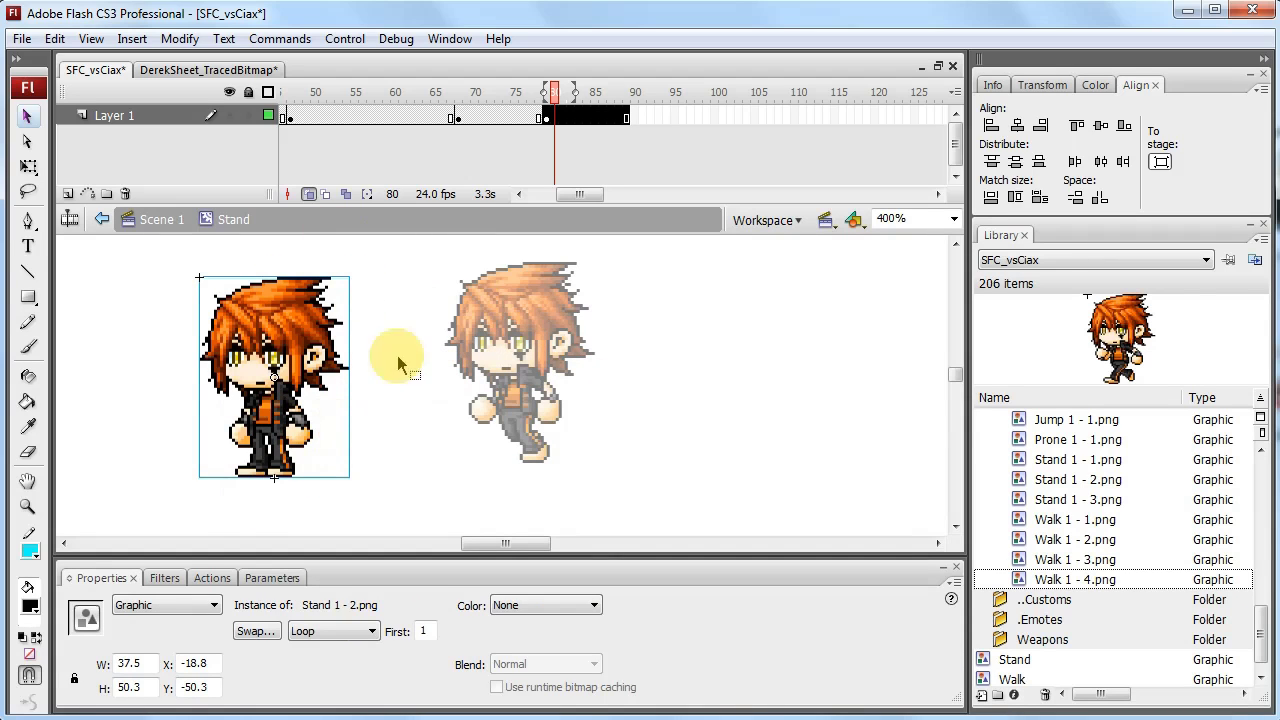
{"action": "left_click", "coordinate": [424, 331]}
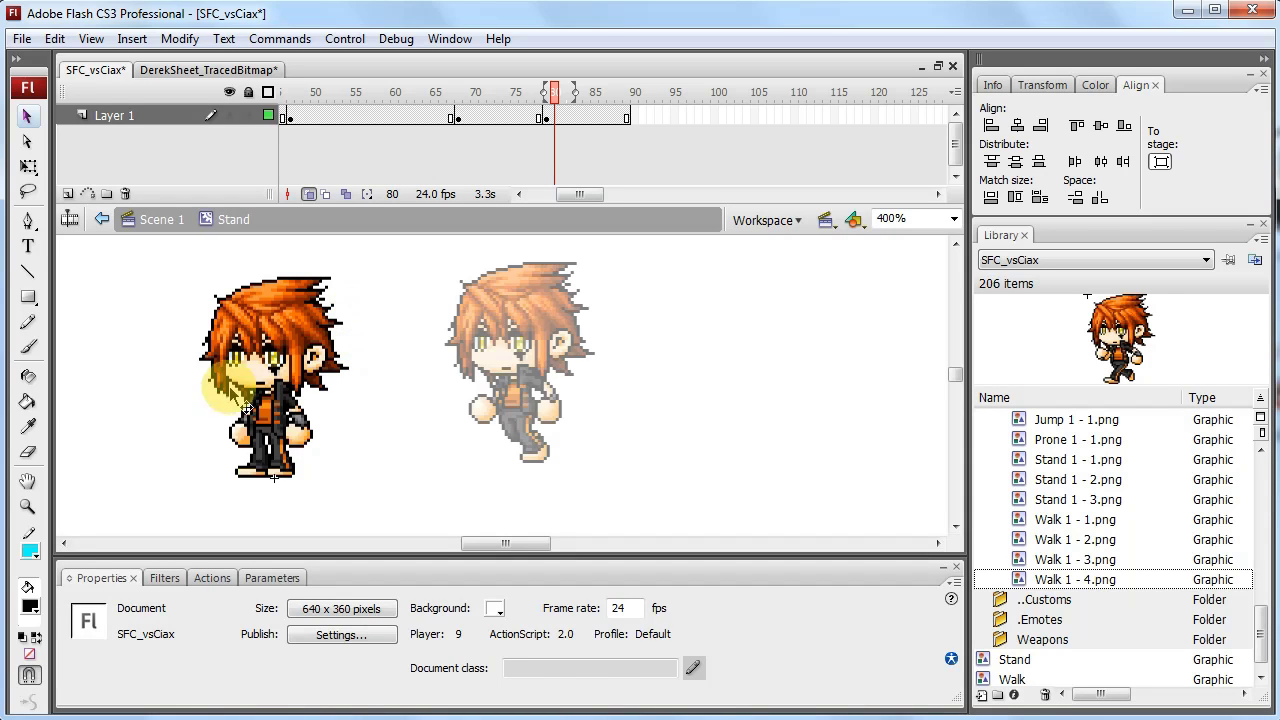
- Insert three frames and a keyframe at frame 75, and add a blank keyframe at frame 76
{"action": "left_click", "coordinate": [547, 118]}
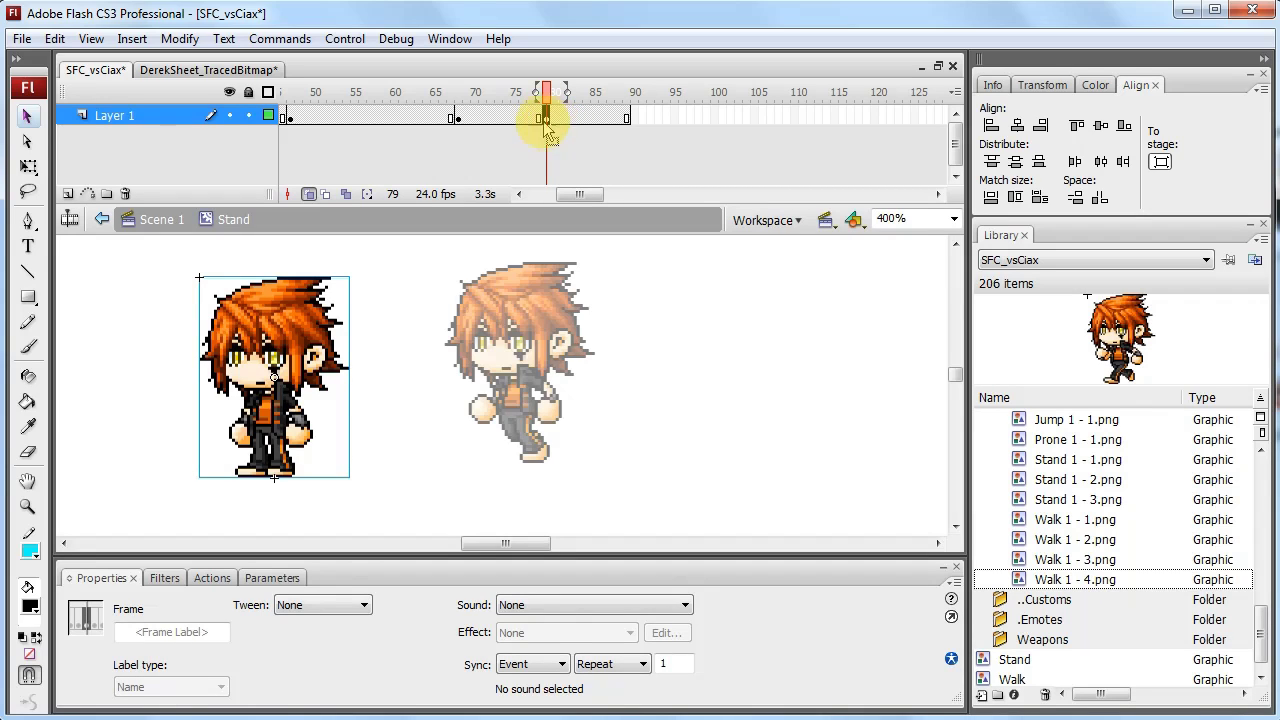
{"action": "left_click", "coordinate": [516, 118]}
{"action": "key", "text": "F5"}
{"action": "key", "text": "F5"}
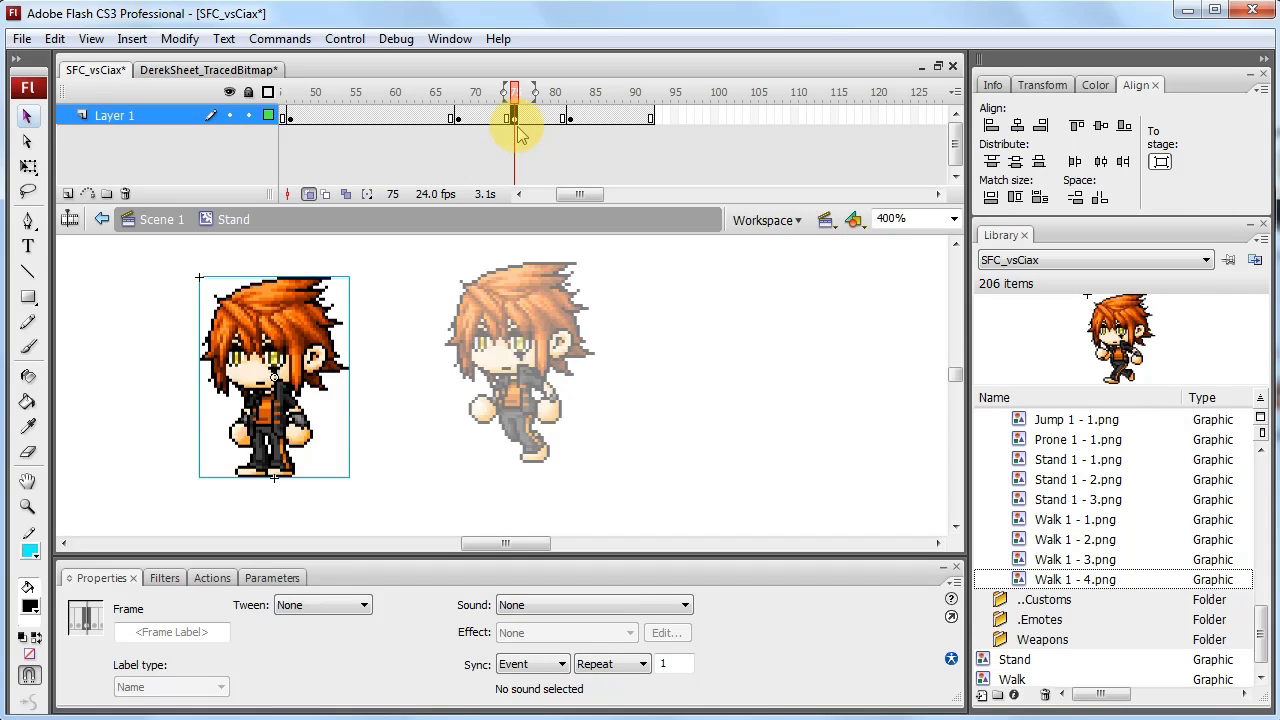
{"action": "left_click", "coordinate": [521, 118]}
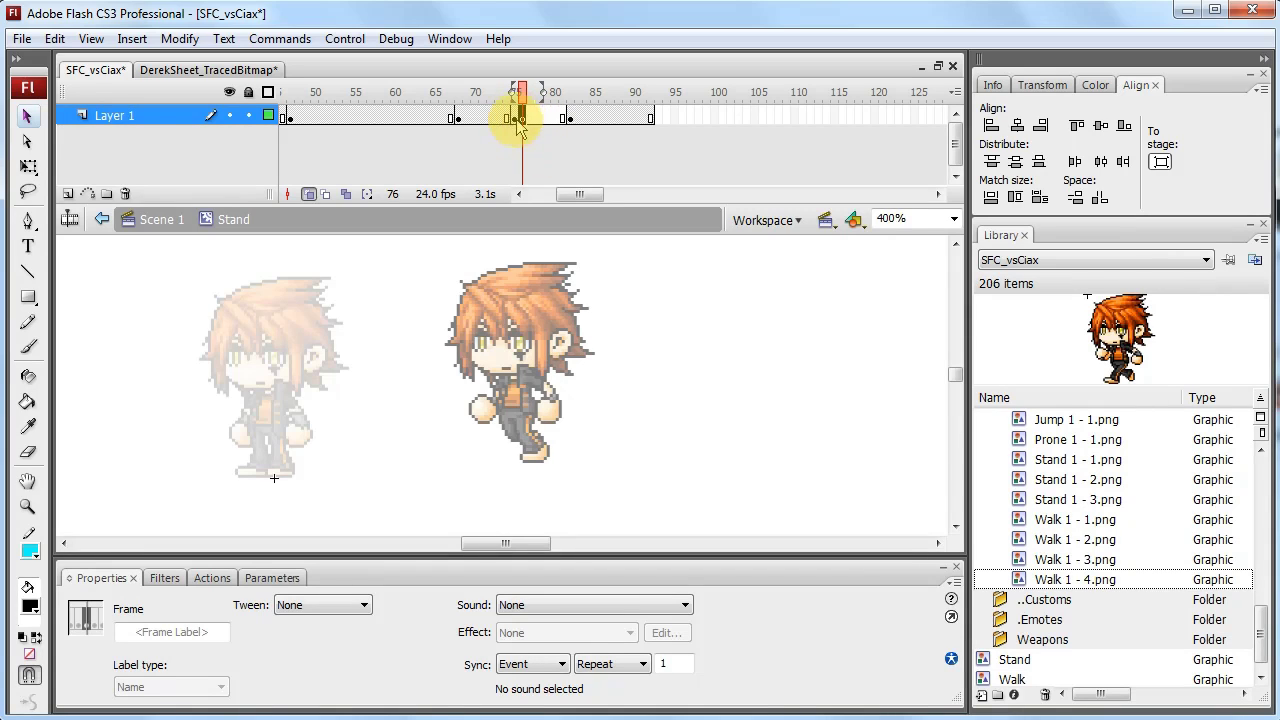
{"action": "left_click", "coordinate": [206, 400]}
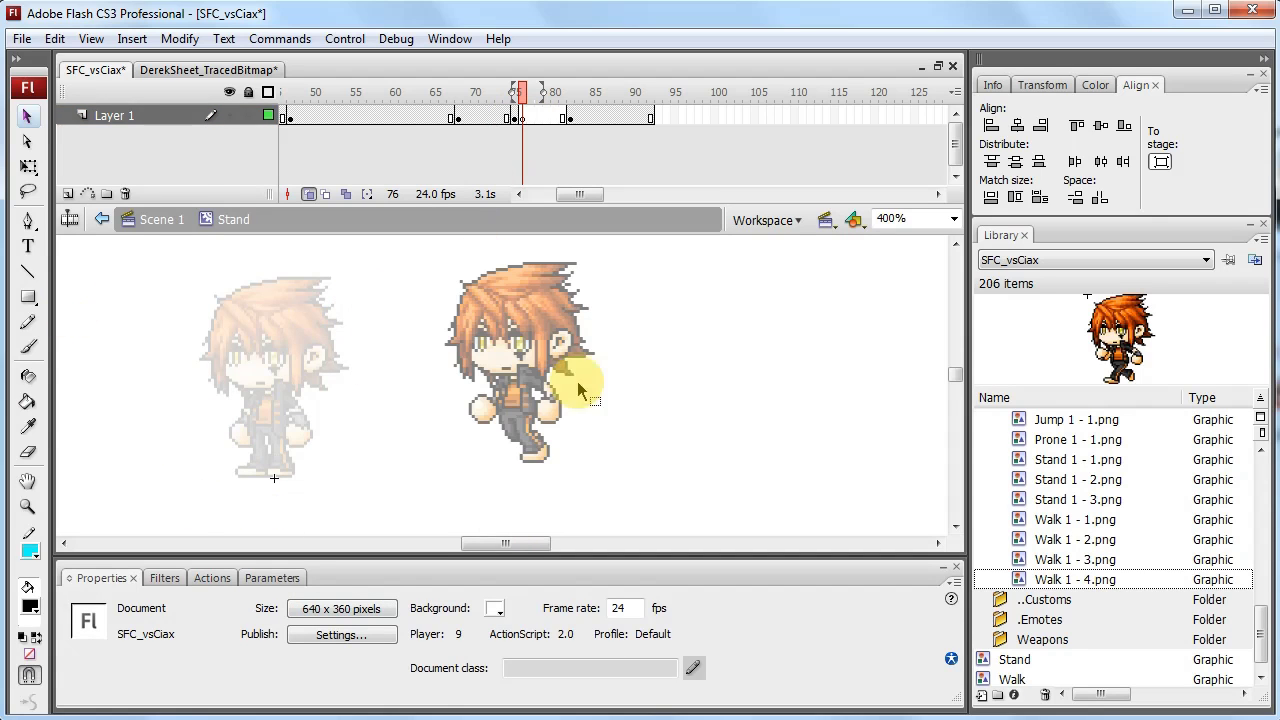
- Clear the extra keyframes at frames 82, 76 and 75 of the Stand symbol
{"action": "left_click", "coordinate": [571, 118]}
{"action": "left_click_drag", "start_coordinate": [576, 128], "coordinate": [460, 126]}
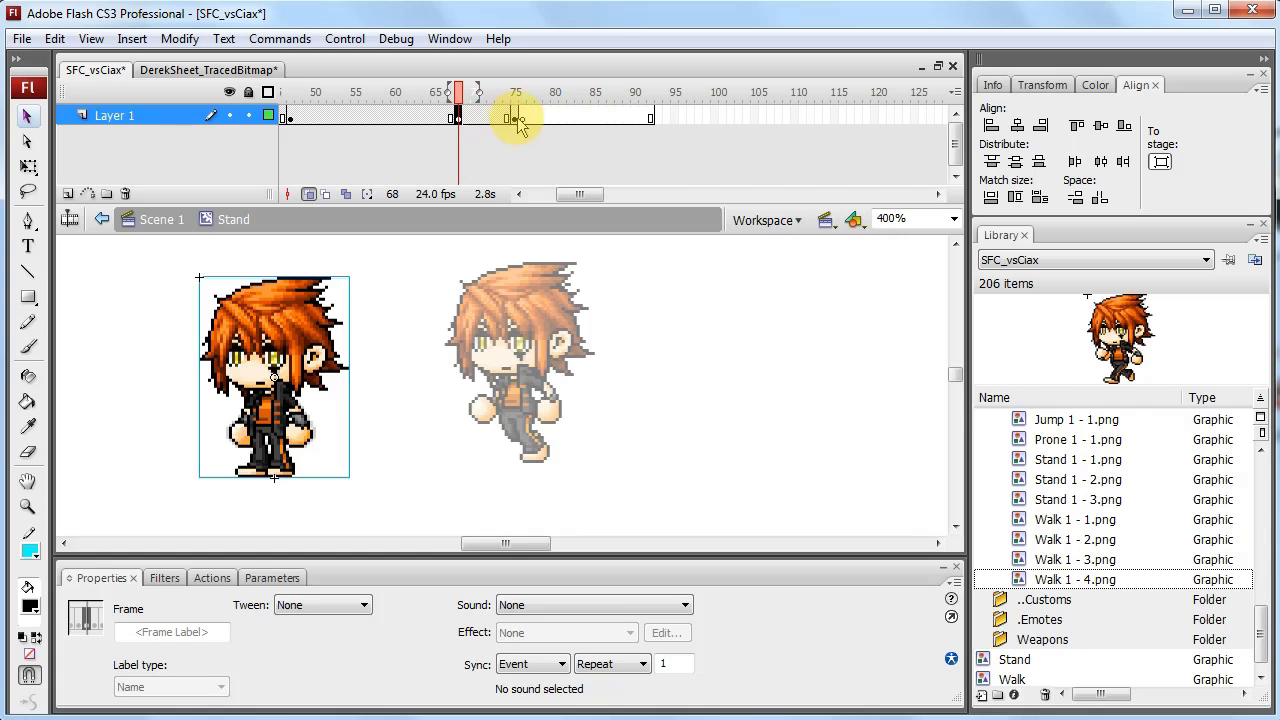
{"action": "left_click", "coordinate": [511, 120]}
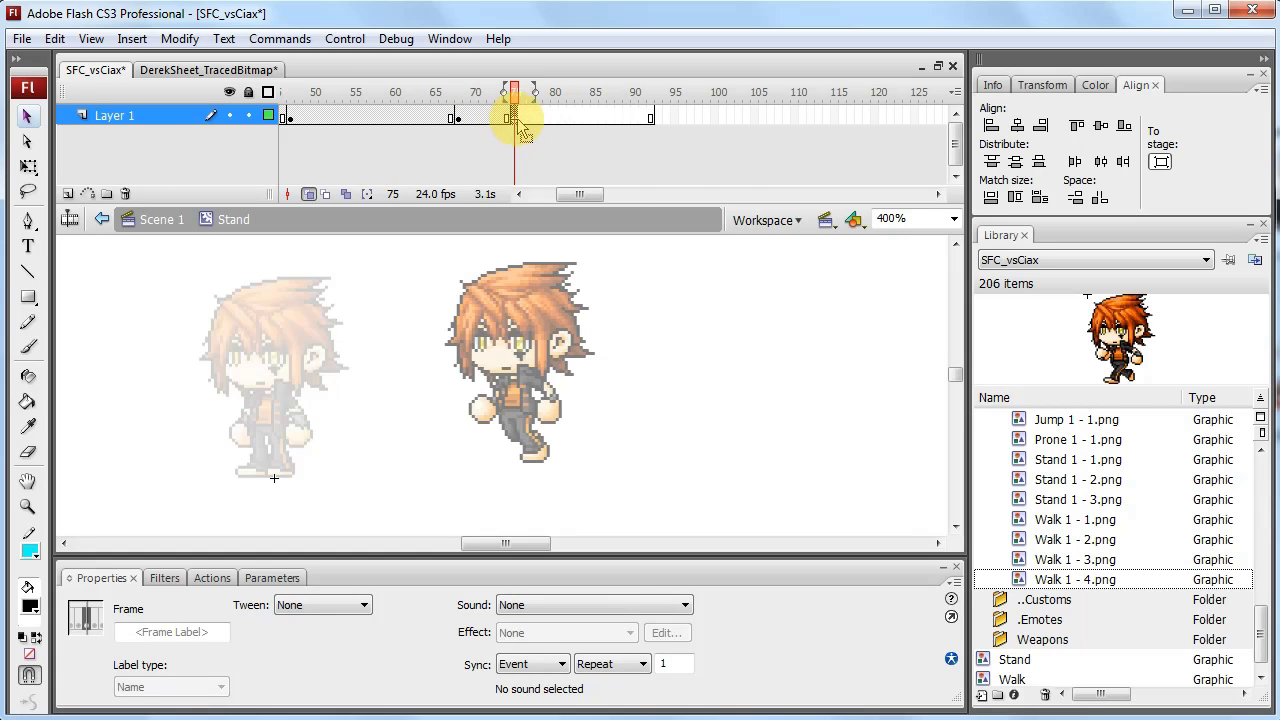
- Insert a frame at frame 89 of the Stand symbol's timeline
{"action": "left_click", "coordinate": [659, 118]}
{"action": "right_click", "coordinate": [659, 119]}
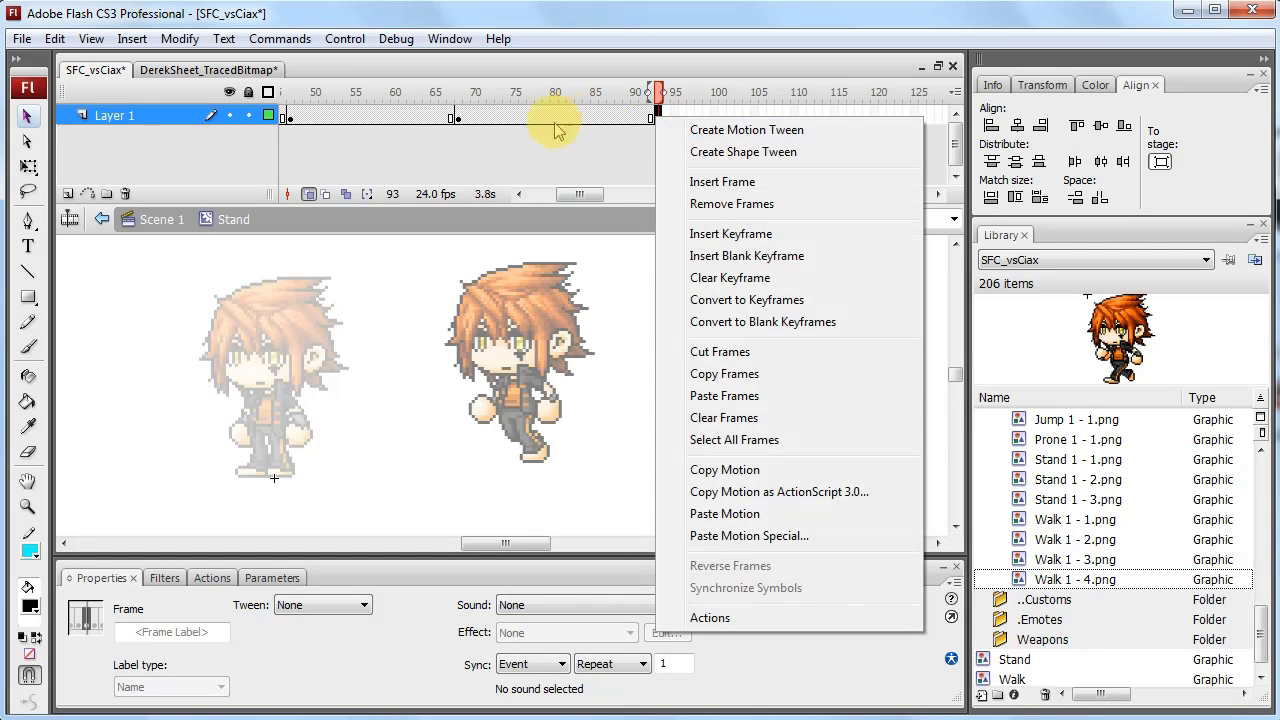
{"action": "left_click", "coordinate": [634, 115]}
{"action": "left_click_drag", "start_coordinate": [604, 115], "coordinate": [650, 120]}
{"action": "left_click", "coordinate": [655, 118]}
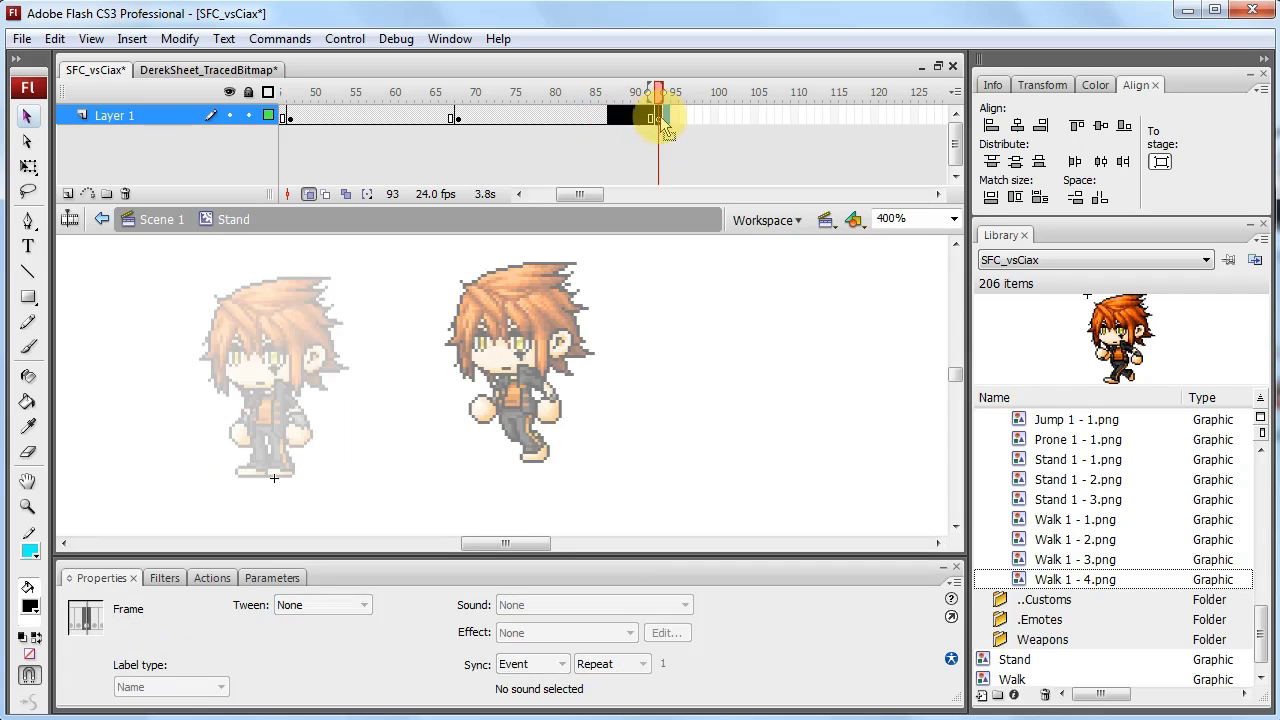
{"action": "right_click", "coordinate": [646, 123]}
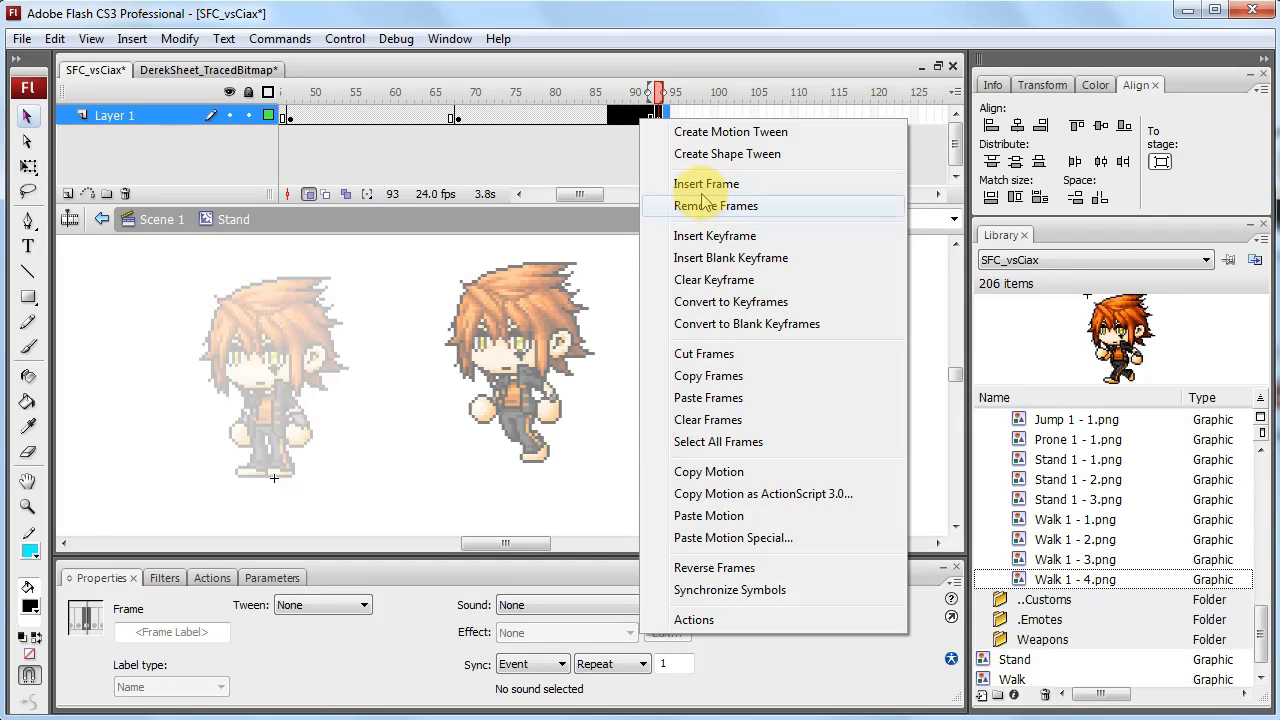
{"action": "left_click", "coordinate": [598, 155]}
{"action": "right_click", "coordinate": [623, 114]}
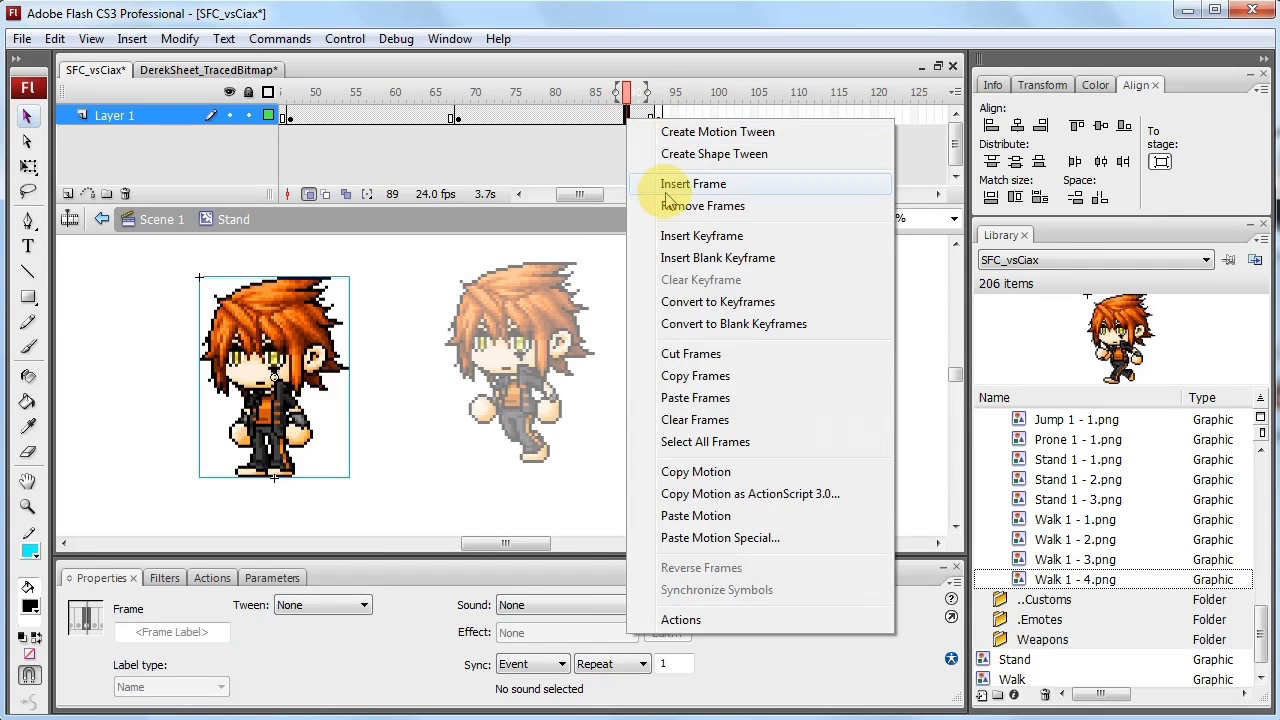
{"action": "left_click", "coordinate": [667, 186]}
- Remove frames 88 to 94 from the end of the Stand symbol's timeline
{"action": "left_click_drag", "start_coordinate": [621, 114], "coordinate": [660, 114]}
{"action": "right_click", "coordinate": [660, 116]}
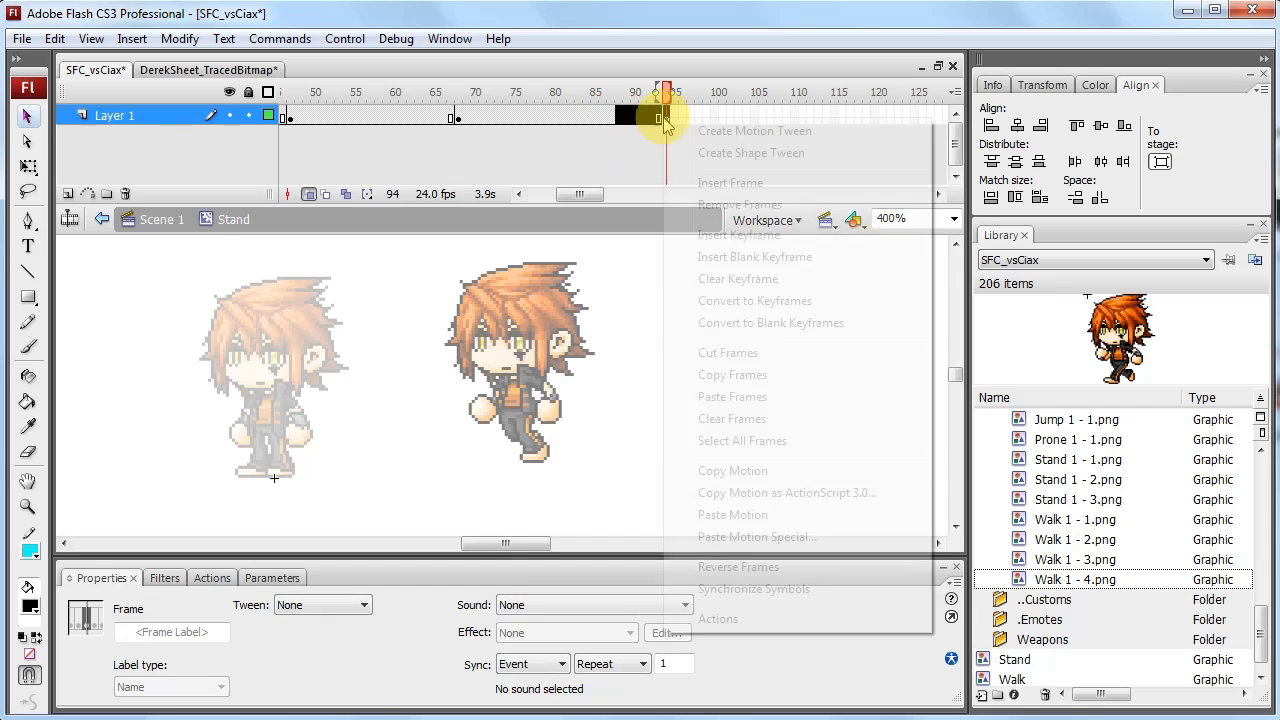
{"action": "left_click", "coordinate": [734, 203]}
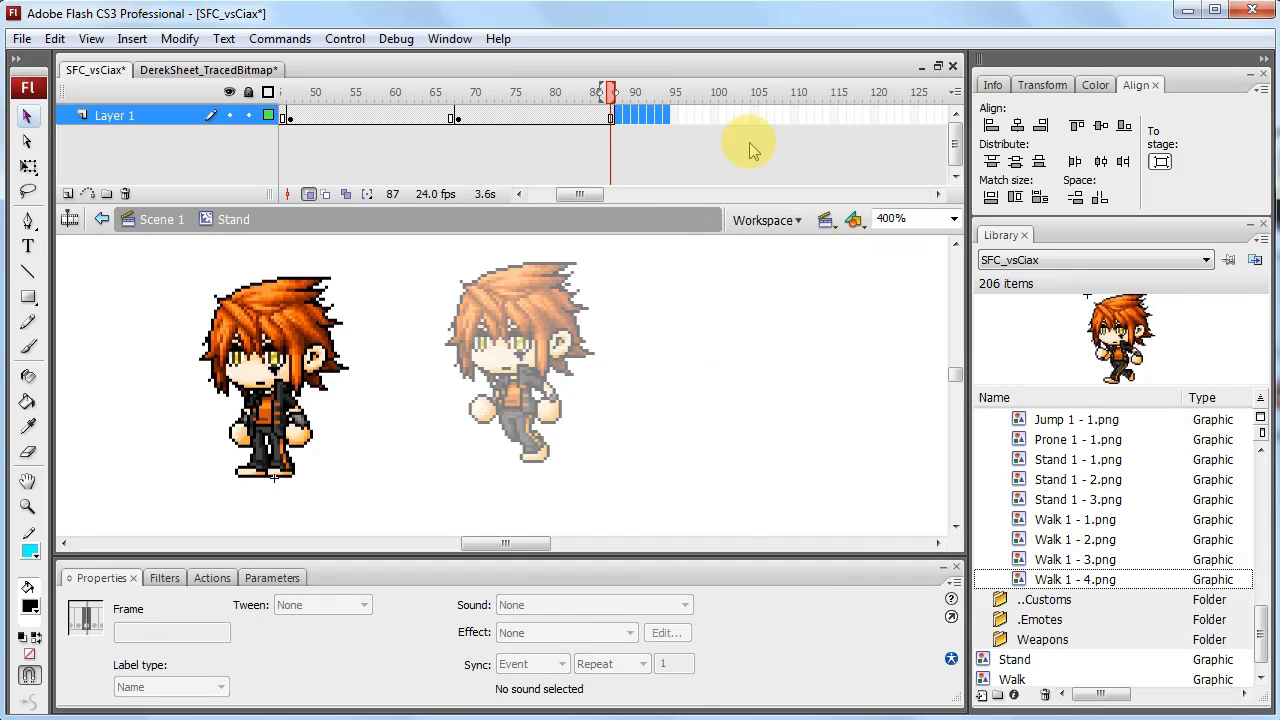
- Review the Stand animation's frames from frame 85 back to frame 20 and return to Scene 1
{"action": "left_click", "coordinate": [595, 117]}
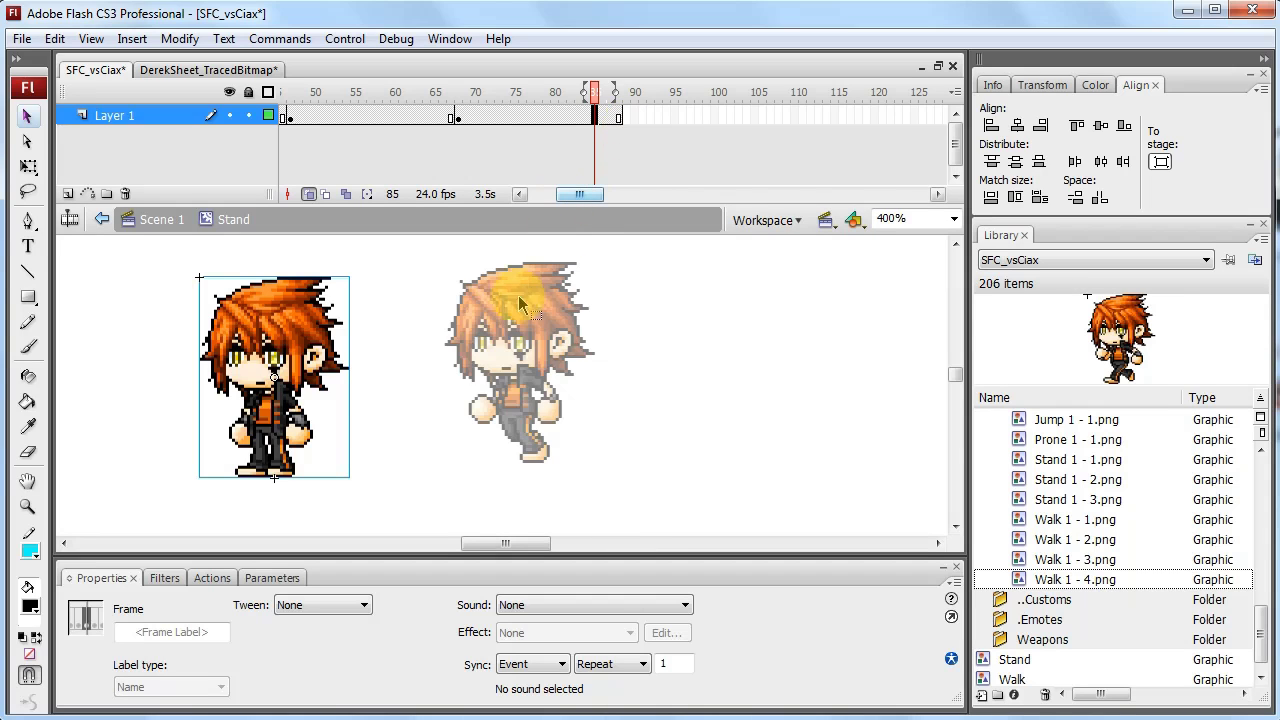
{"action": "left_click", "coordinate": [445, 360]}
{"action": "left_click_drag", "start_coordinate": [560, 115], "coordinate": [370, 108]}
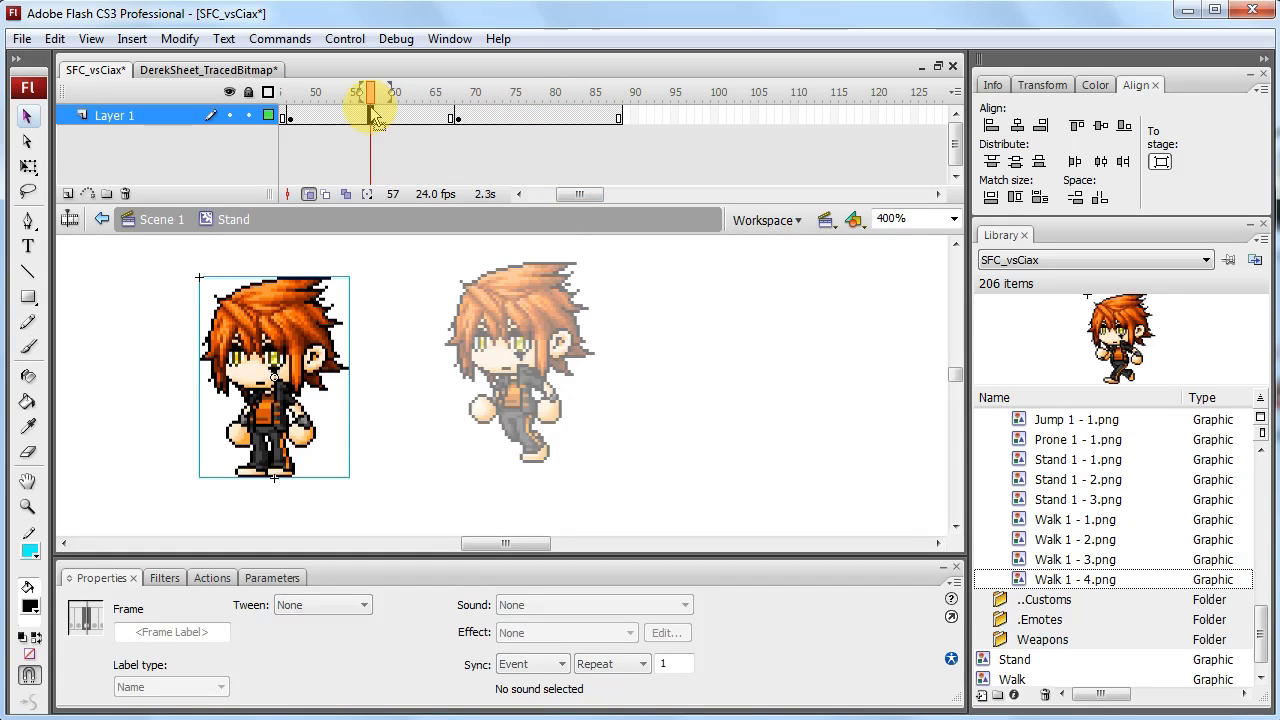
{"action": "left_click_drag", "start_coordinate": [586, 196], "coordinate": [503, 194]}
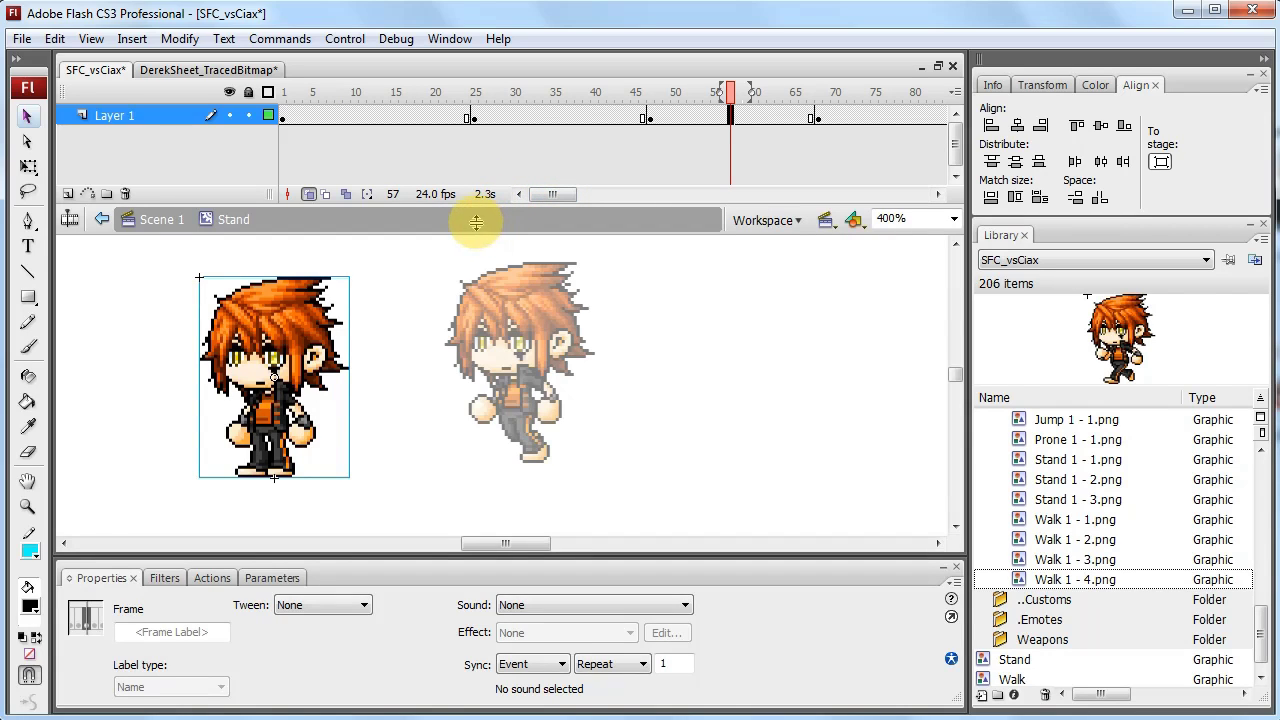
{"action": "left_click", "coordinate": [433, 112]}
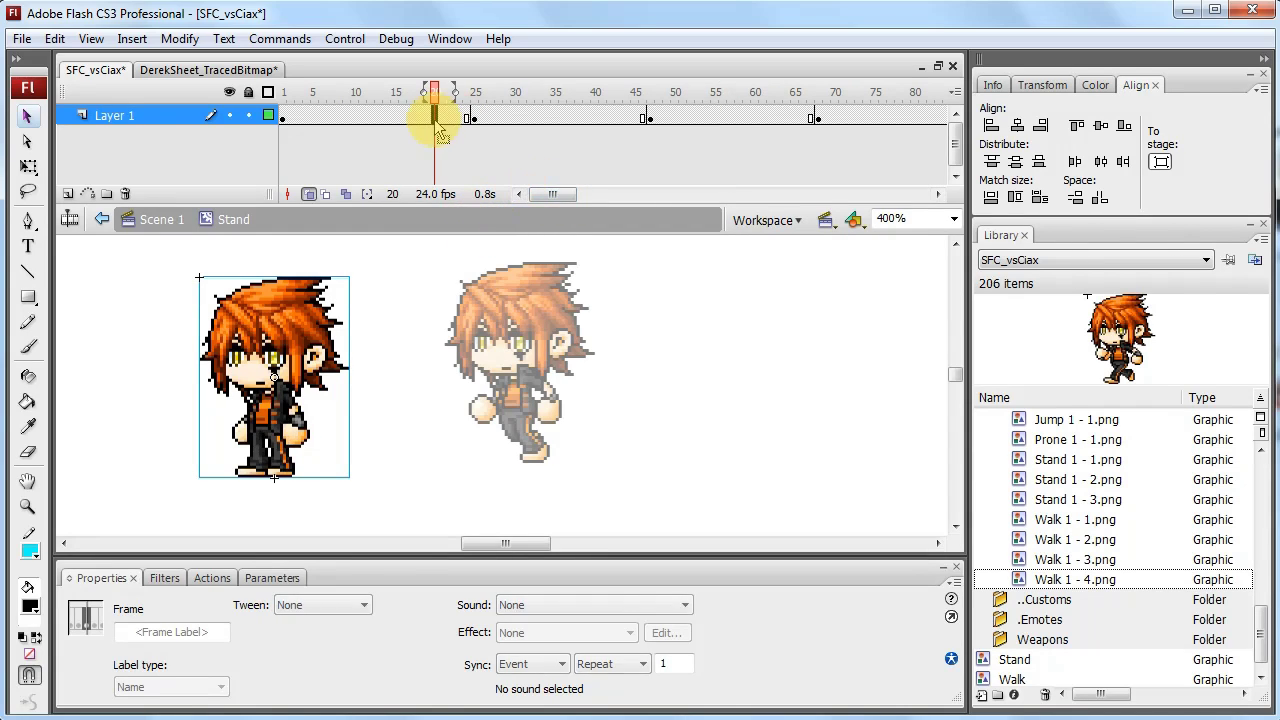
{"action": "left_click", "coordinate": [450, 142]}
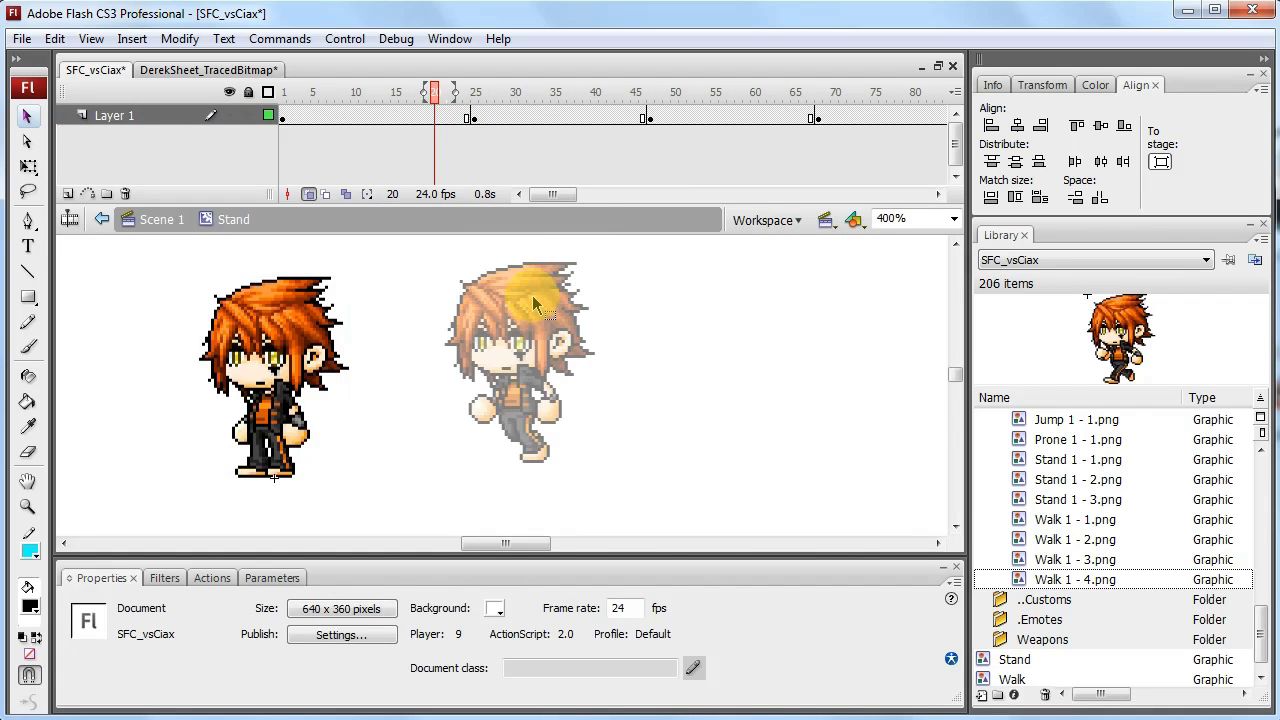
{"action": "double_click", "coordinate": [532, 295]}
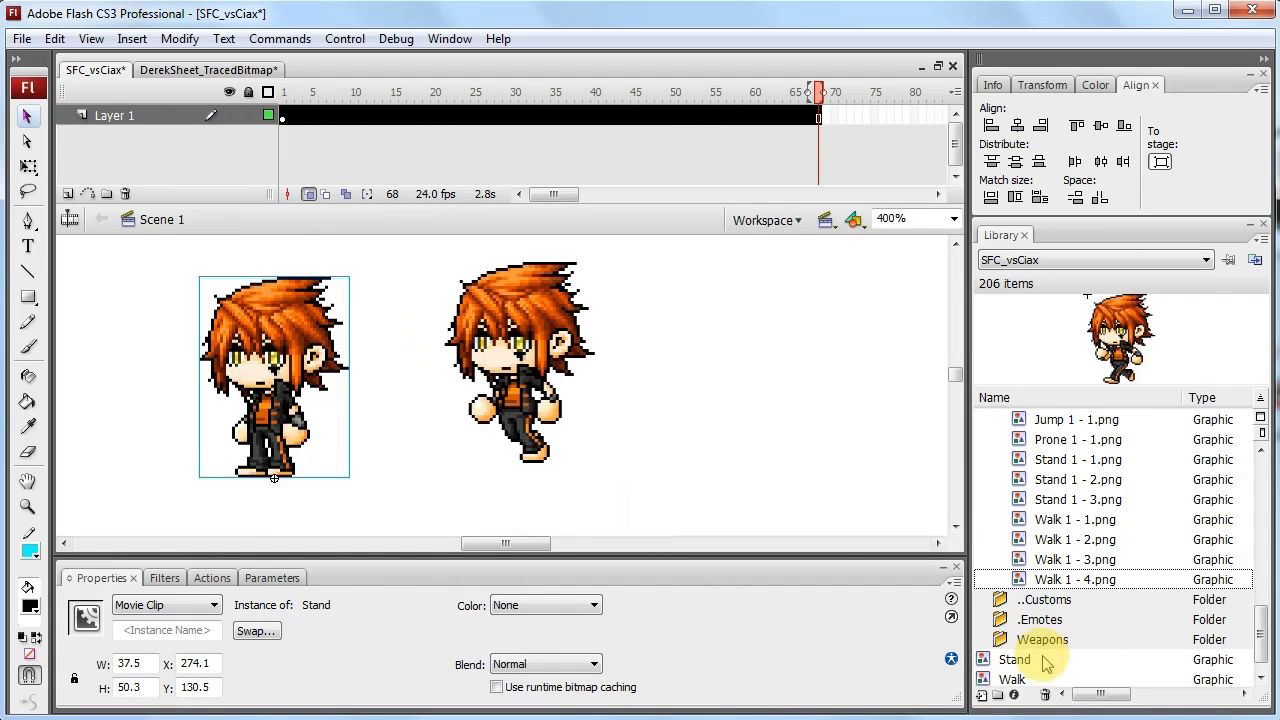
- Move the Stand and Walk symbols together into a new library folder named Animated
{"action": "left_click", "coordinate": [1040, 600]}
{"action": "left_click", "coordinate": [1014, 662]}
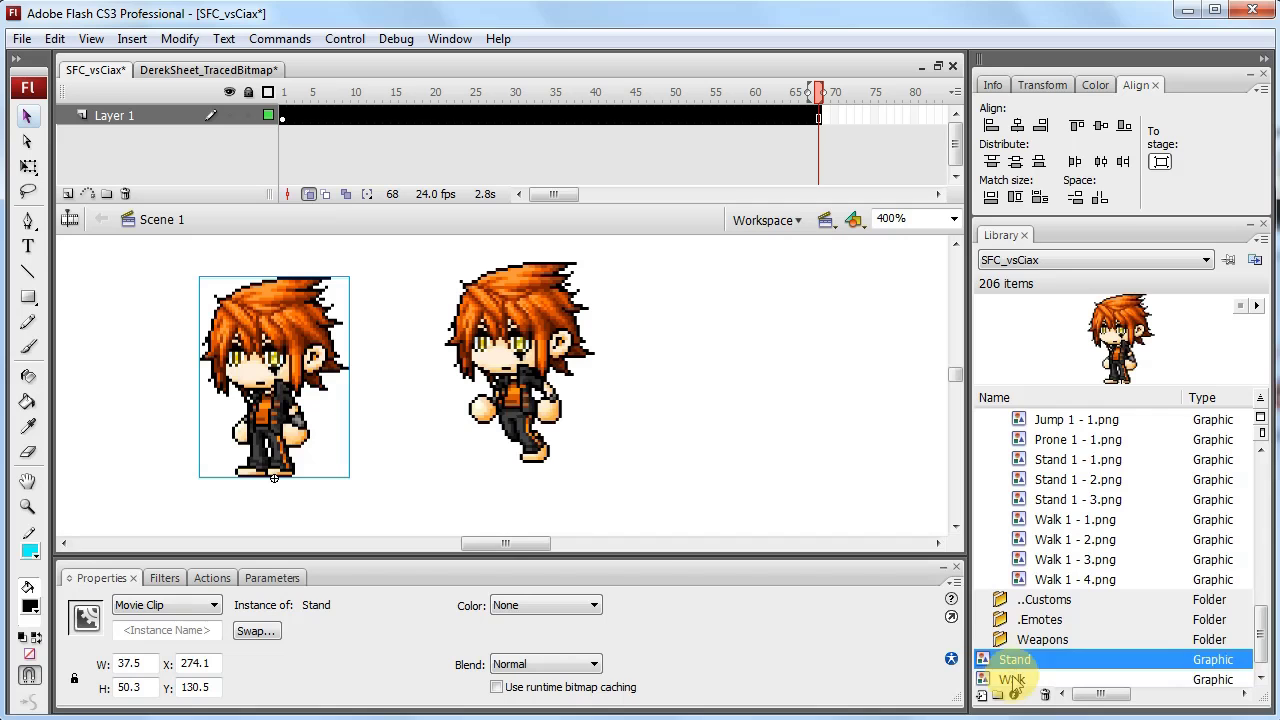
{"action": "right_click", "coordinate": [1012, 680]}
{"action": "key", "text": "Escape"}
{"action": "right_click", "coordinate": [1010, 668]}
{"action": "key", "text": "Escape"}
{"action": "left_click", "coordinate": [1007, 668], "text": "shift"}
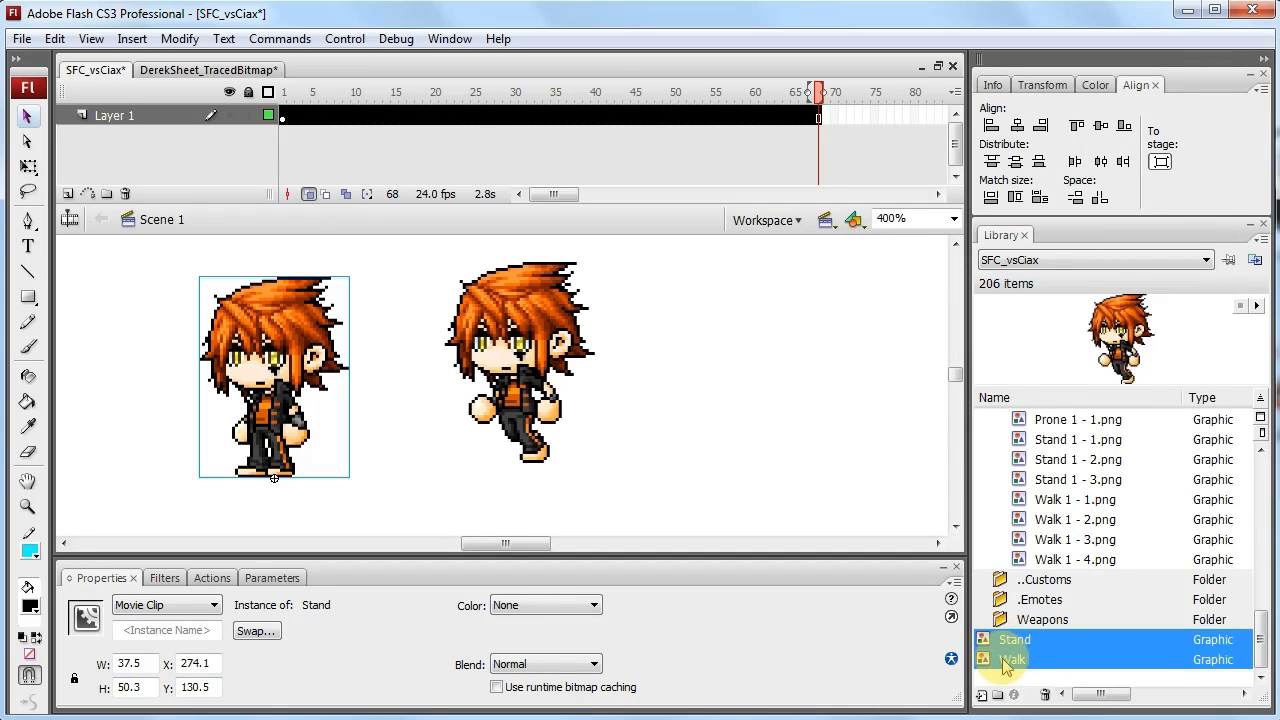
{"action": "right_click", "coordinate": [1007, 668]}
{"action": "left_click", "coordinate": [1099, 357]}
{"action": "type", "text": "Animated"}
{"action": "key", "text": "Return"}
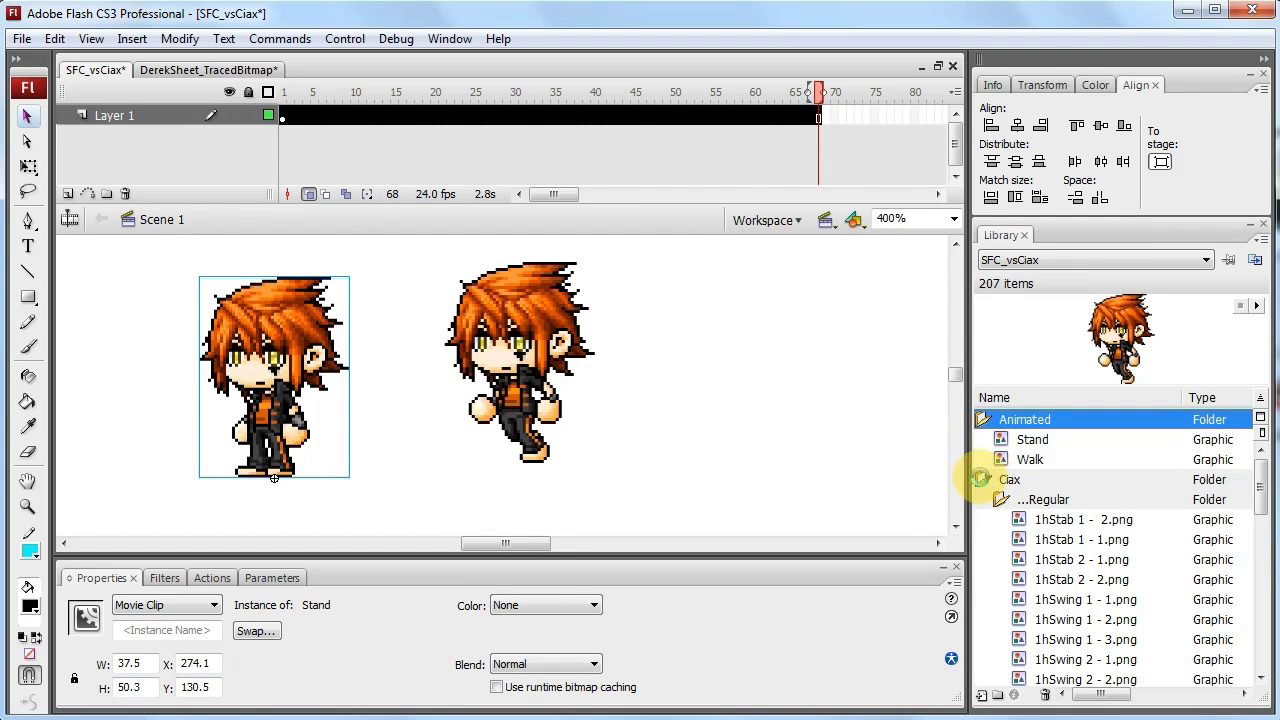
- Move the Animated folder into the Ciax folder and collapse the ...Regular and Animated folders
{"action": "left_click_drag", "start_coordinate": [981, 479], "coordinate": [981, 479]}
{"action": "double_click", "coordinate": [999, 441]}
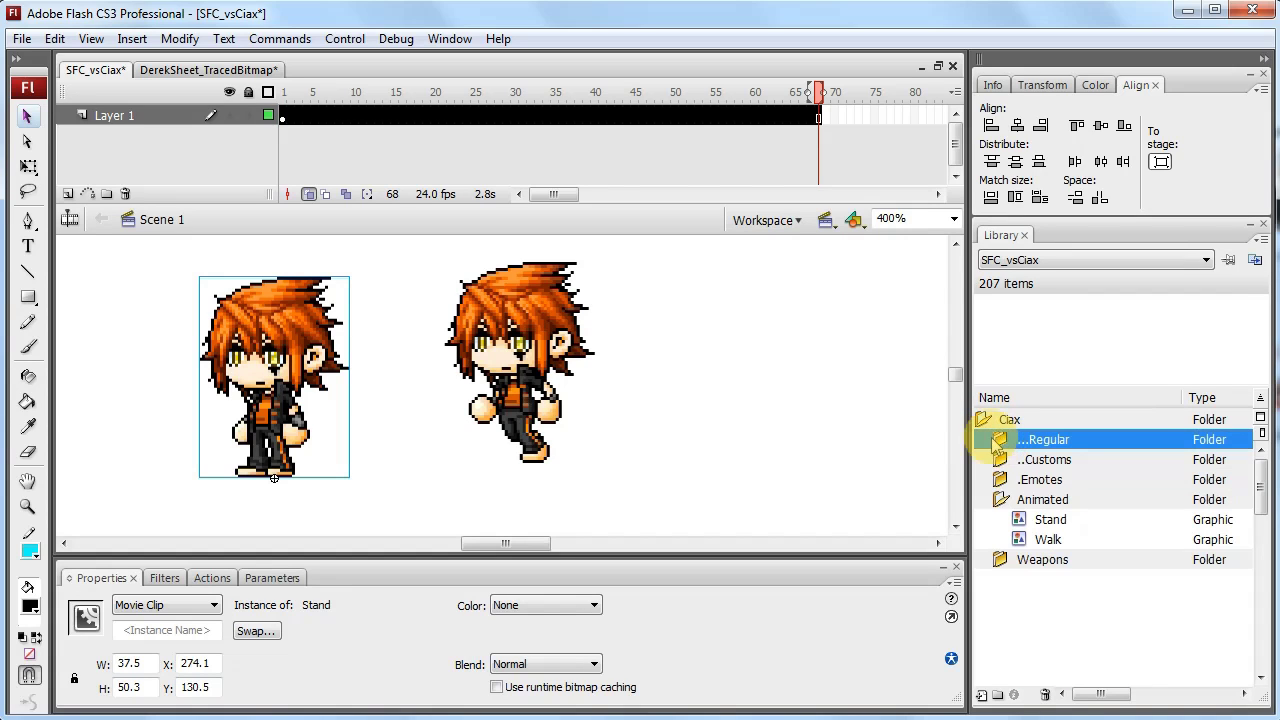
{"action": "double_click", "coordinate": [995, 481]}
{"action": "double_click", "coordinate": [995, 481]}
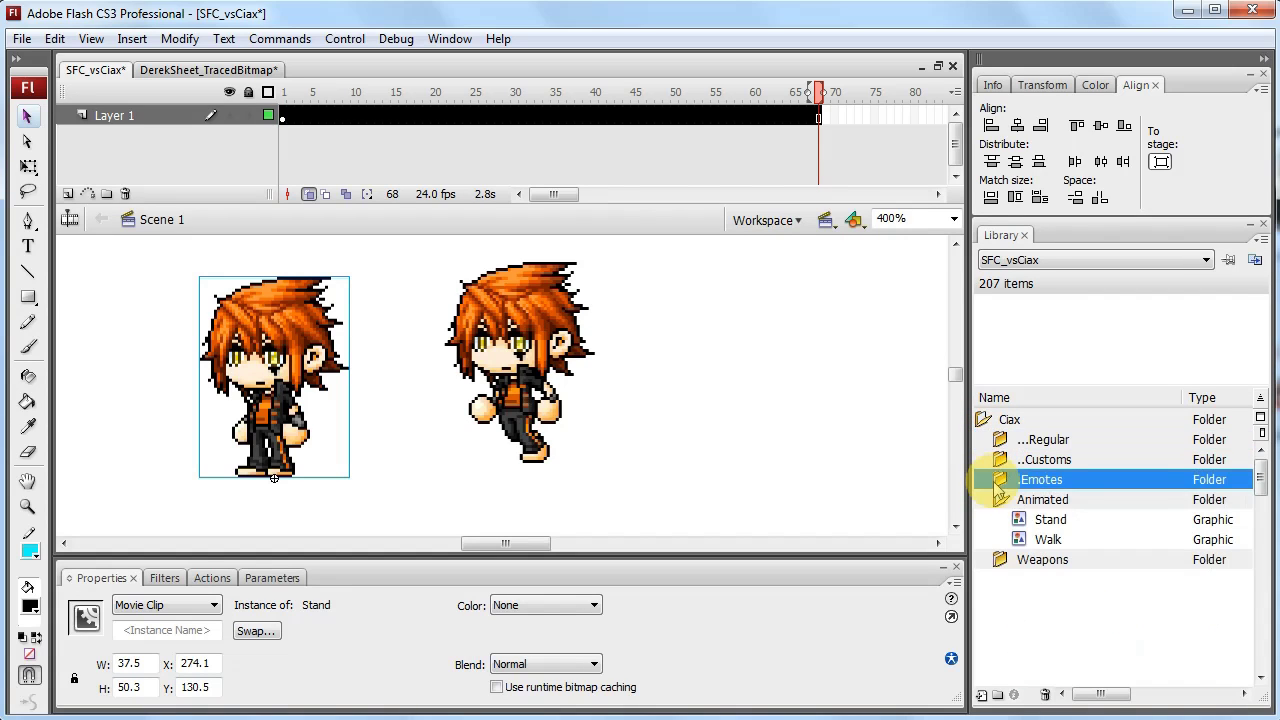
{"action": "double_click", "coordinate": [995, 499]}
{"action": "left_click", "coordinate": [743, 405]}
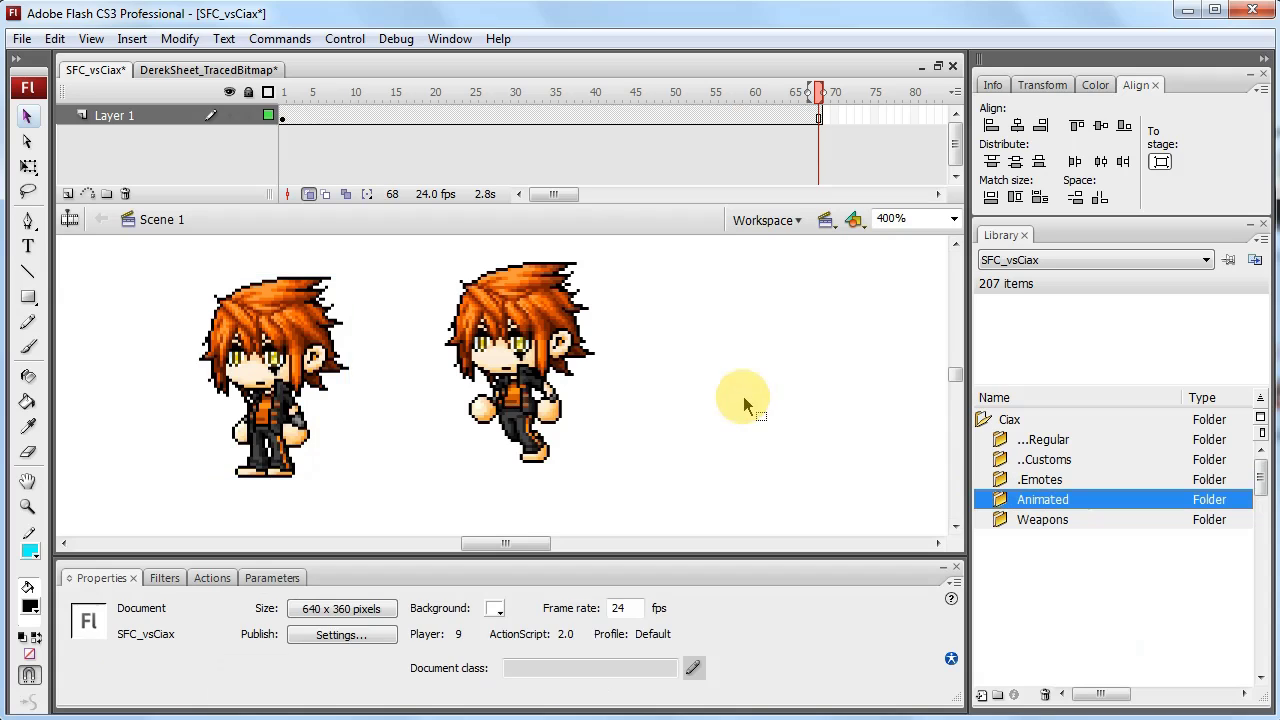